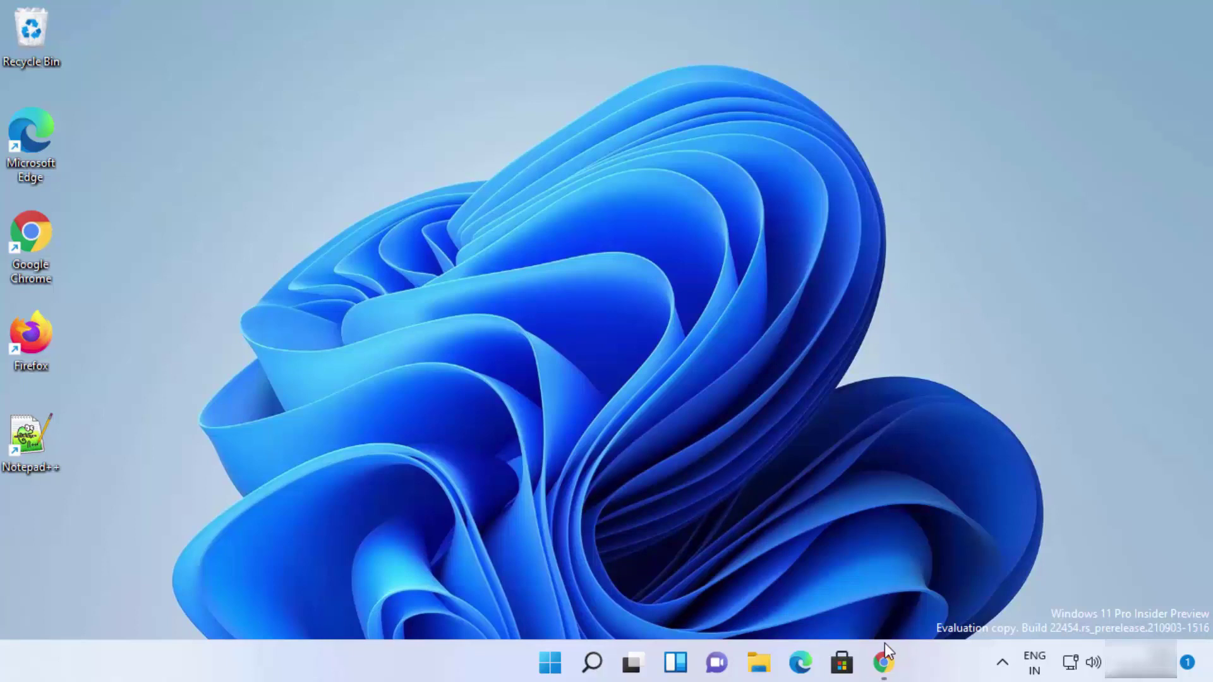
Open the official VirtualBox website from the search results and go to its downloads page
left_click(885, 663)
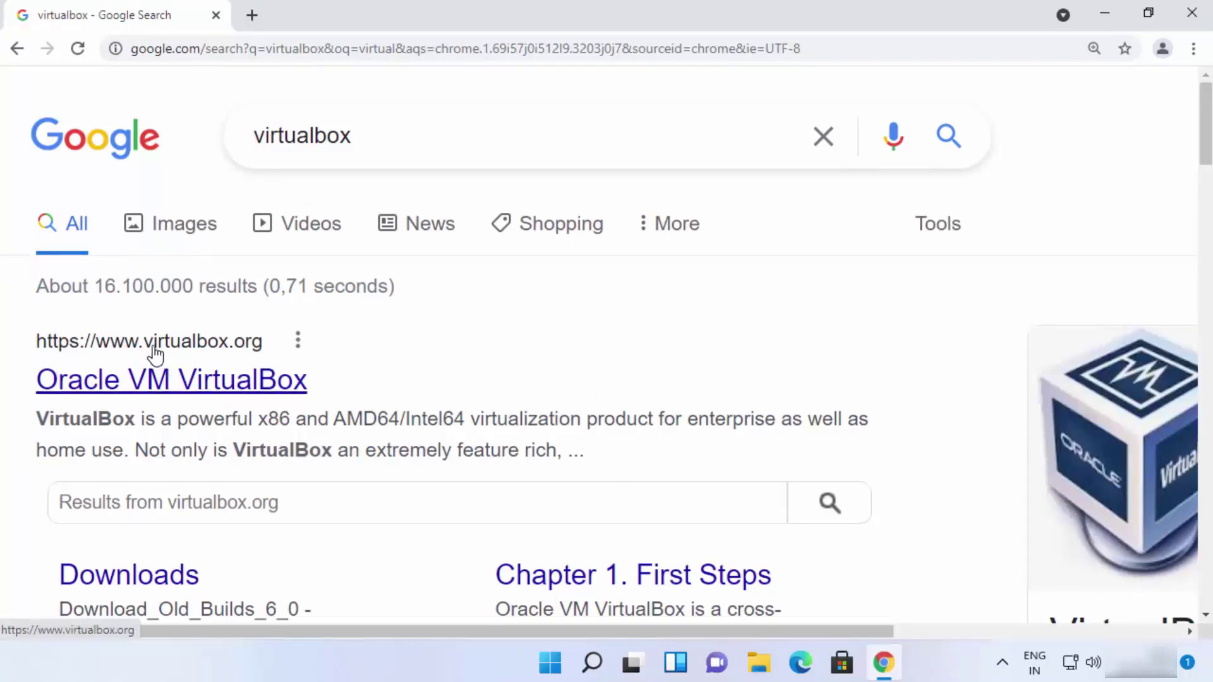
left_click(200, 379)
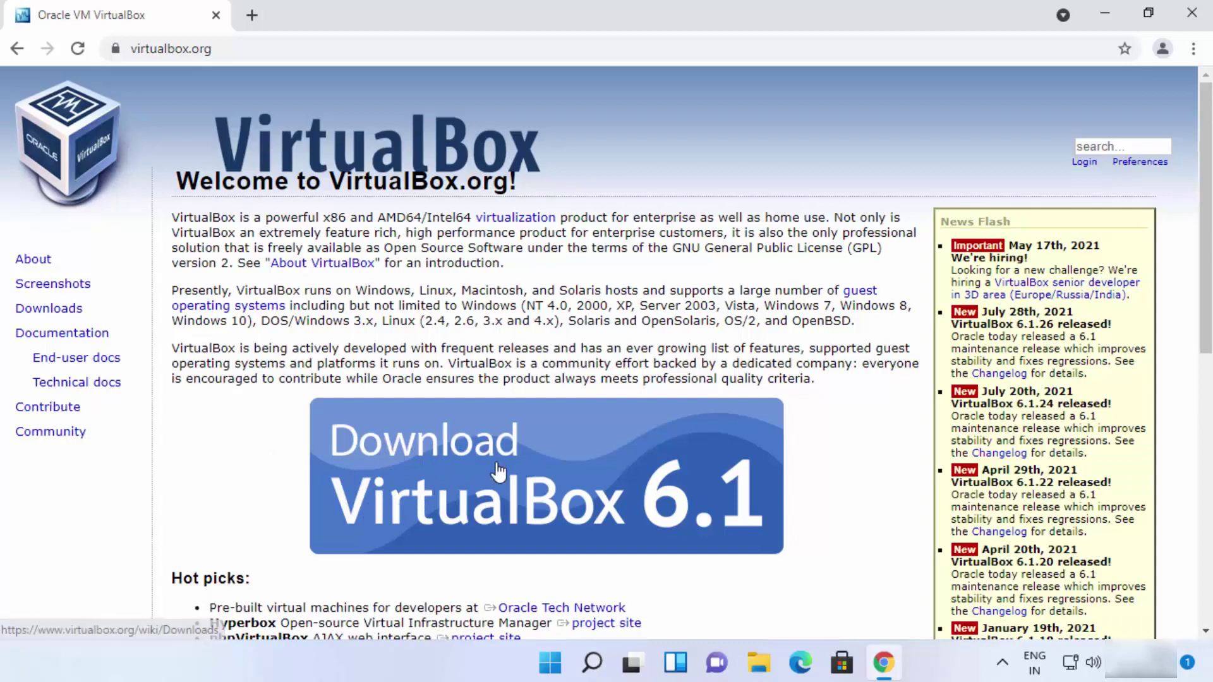
double_click(57, 309)
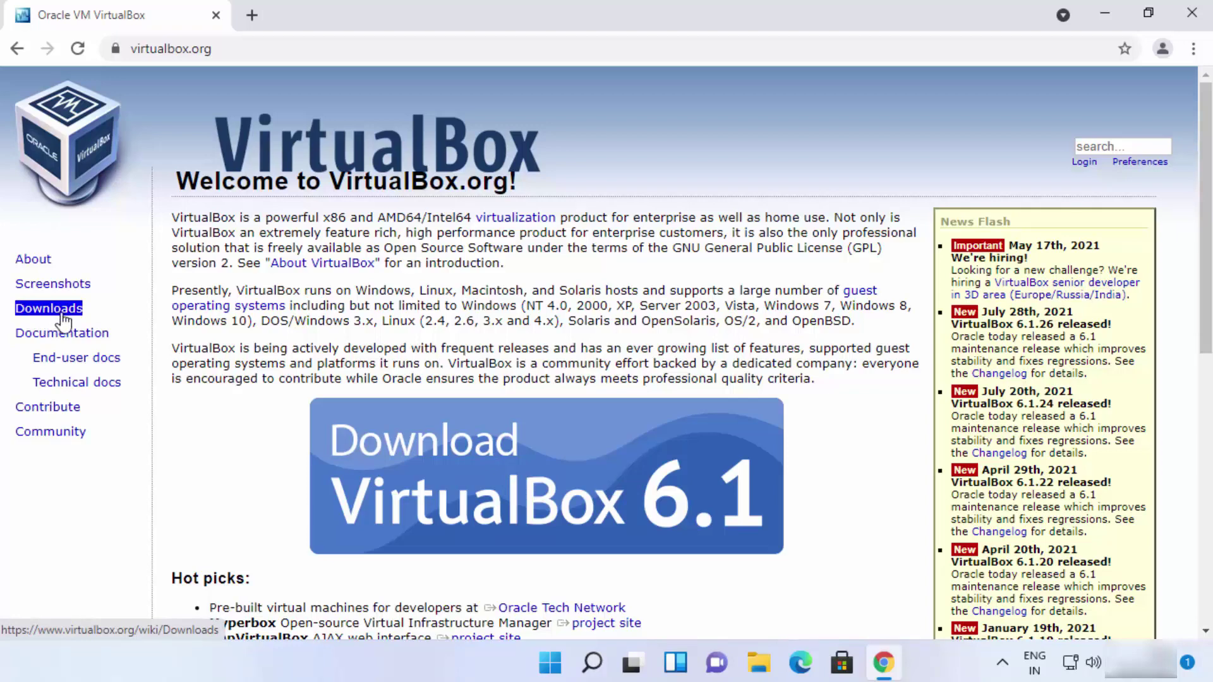
left_click(135, 357)
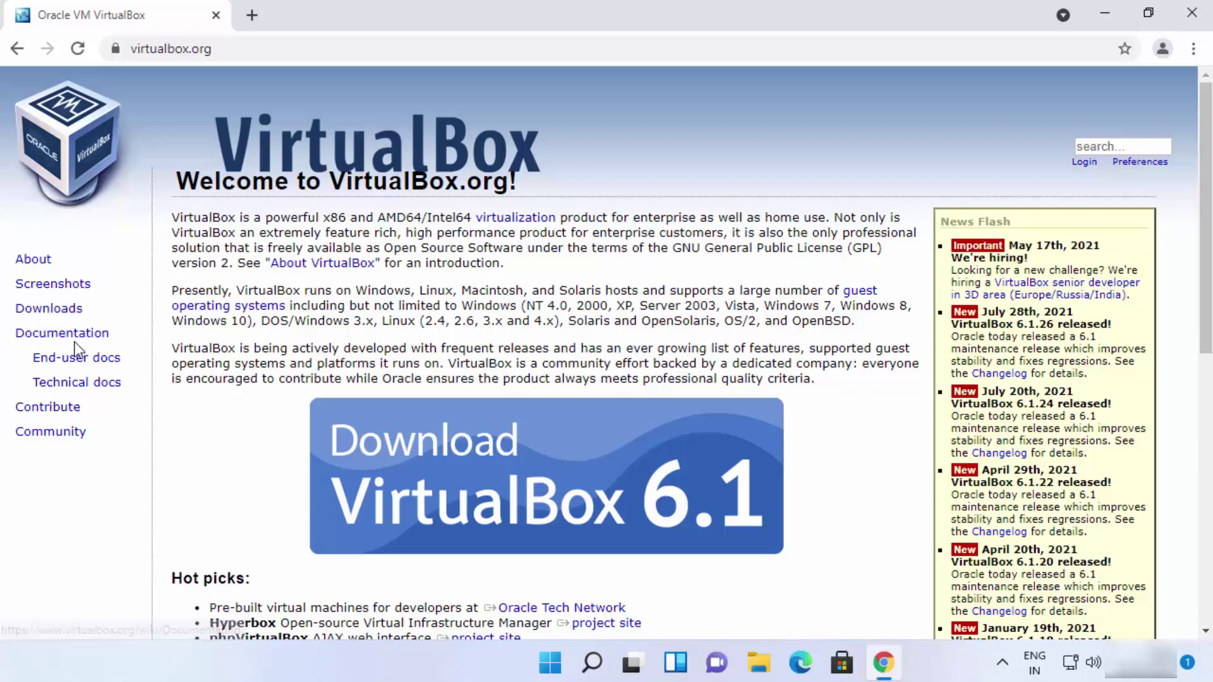
left_click(453, 480)
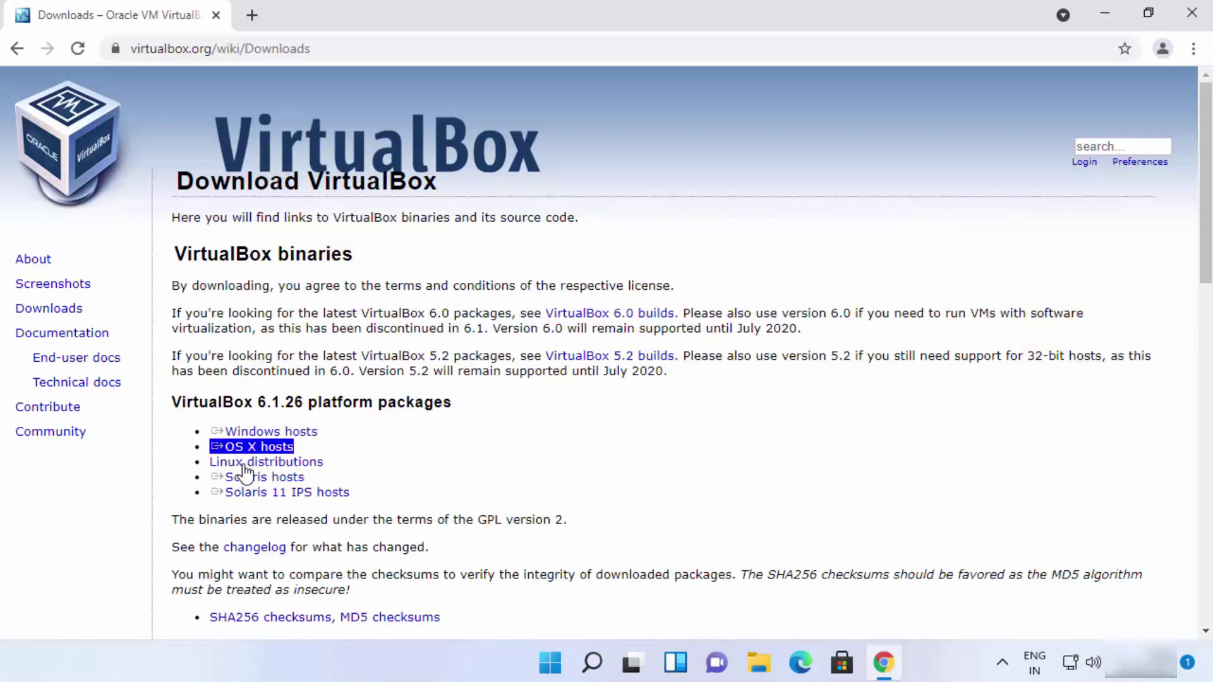
Download the VirtualBox 6.1.26 Windows hosts installer, run it, and minimize Chrome
triple_click(332, 437)
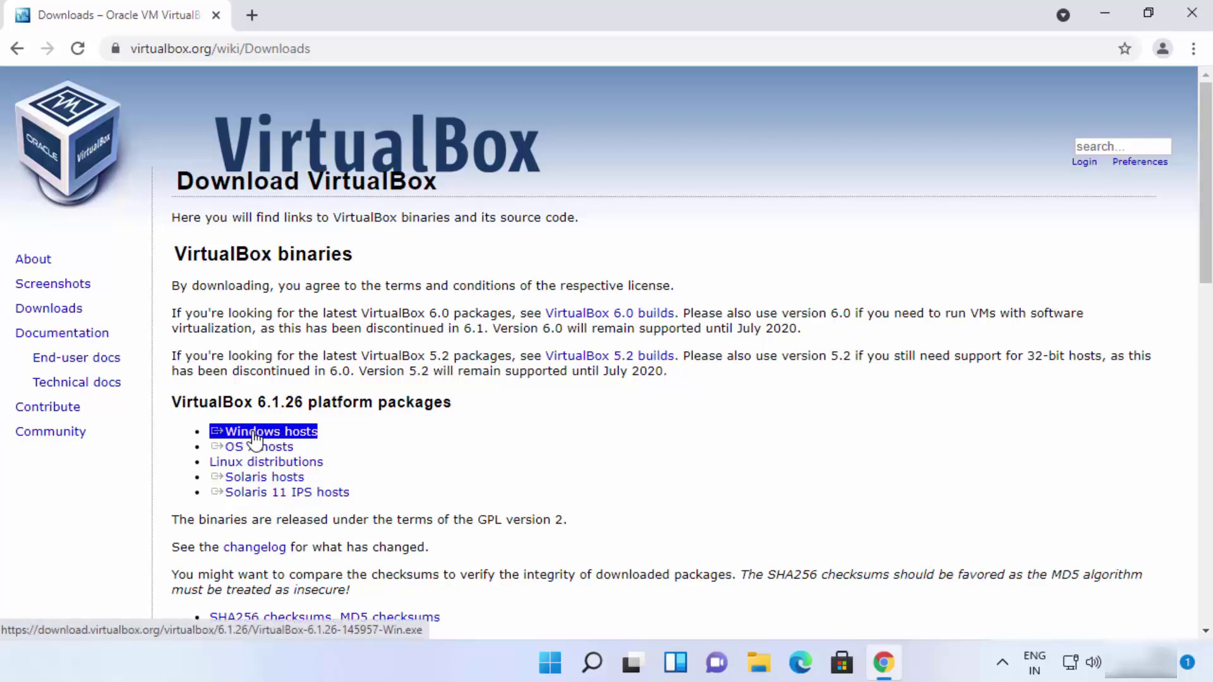
left_click(254, 437)
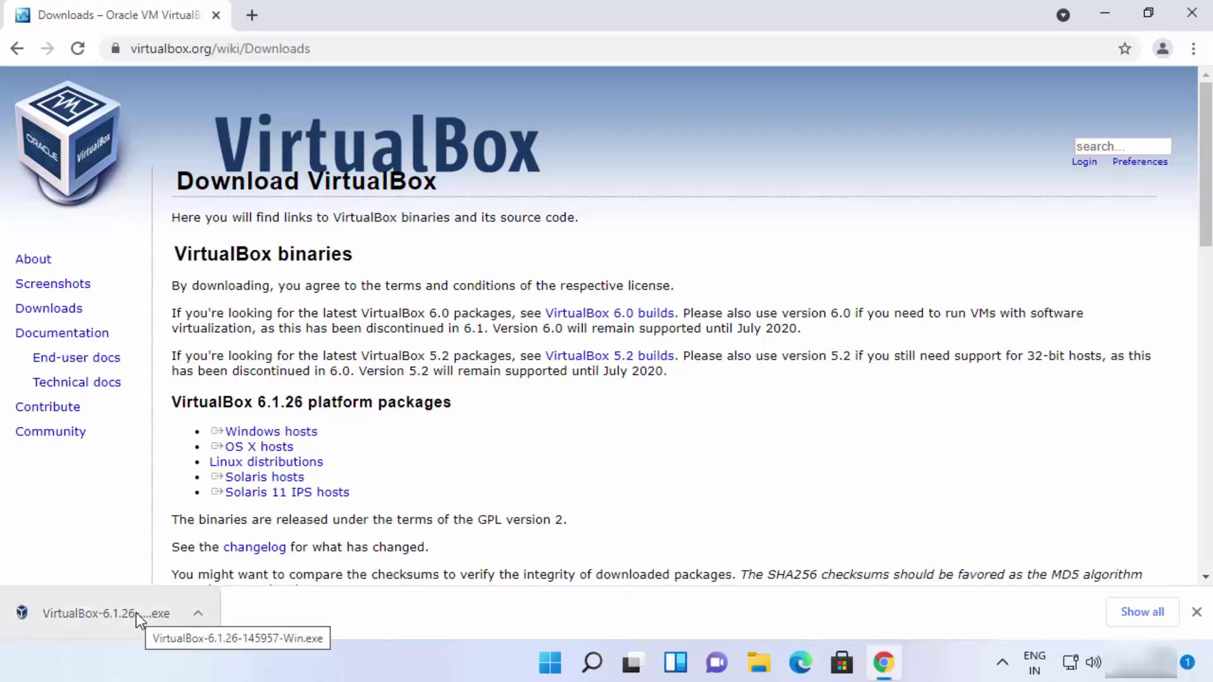
left_click(136, 612)
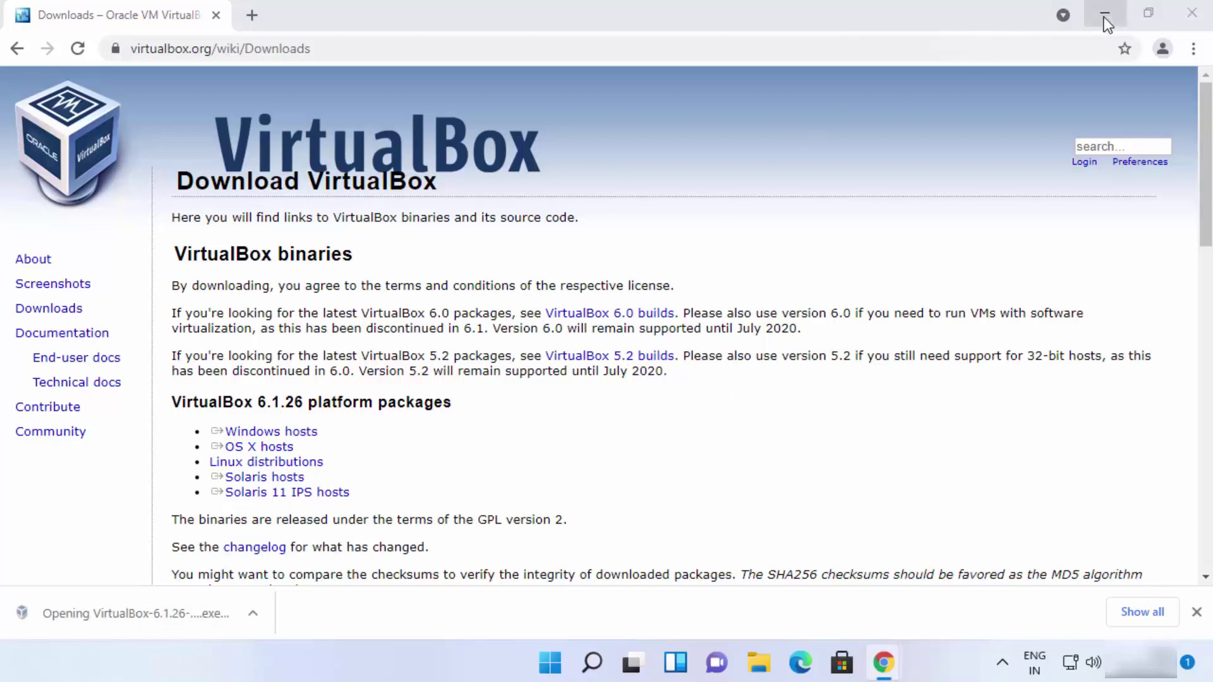
left_click(1105, 15)
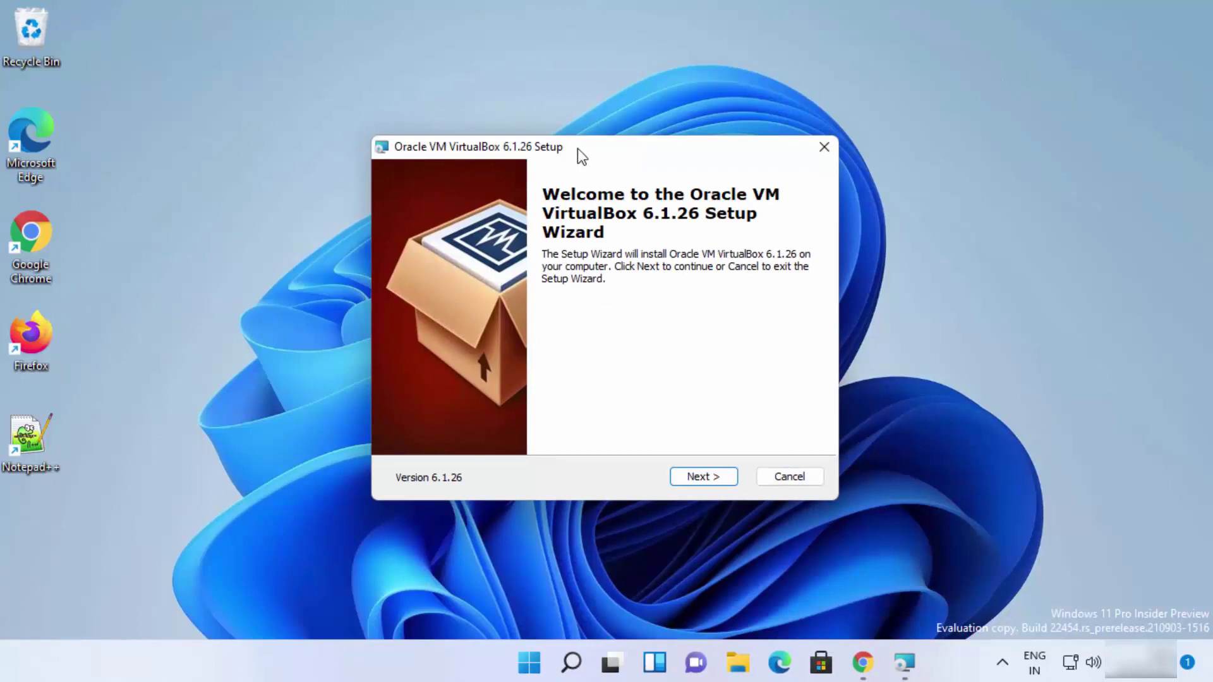
Keep the default features and shortcuts, accept the network reset warning, and start installing
left_click(697, 477)
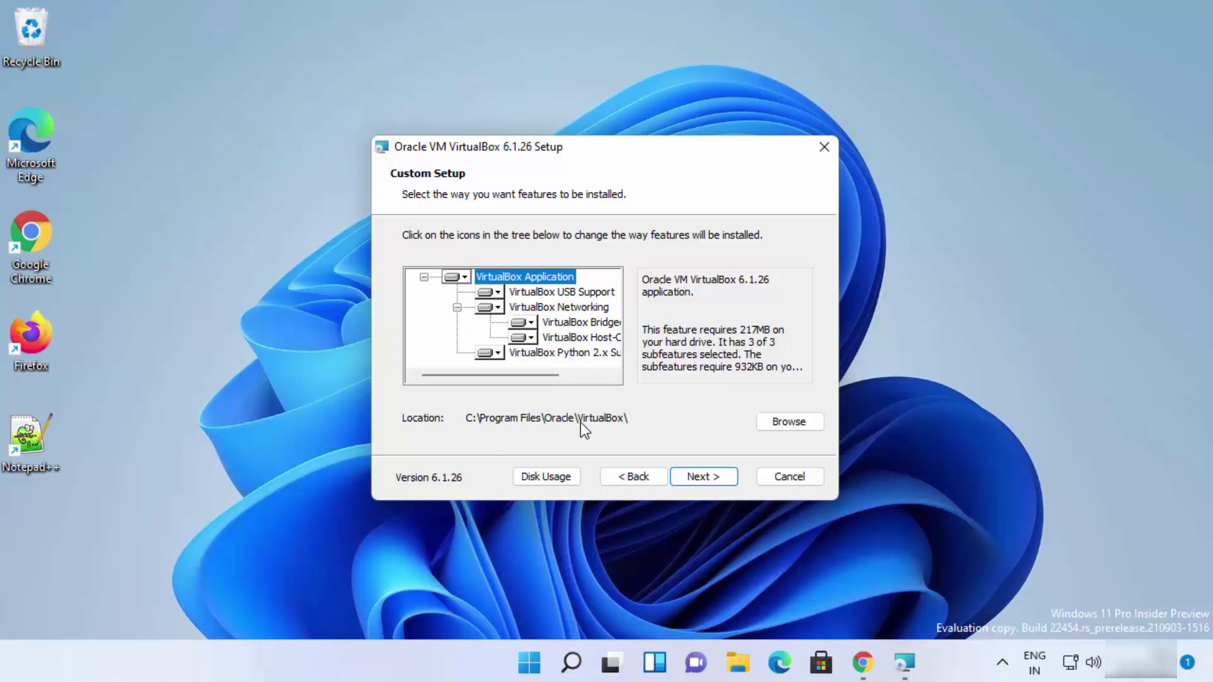
left_click(706, 476)
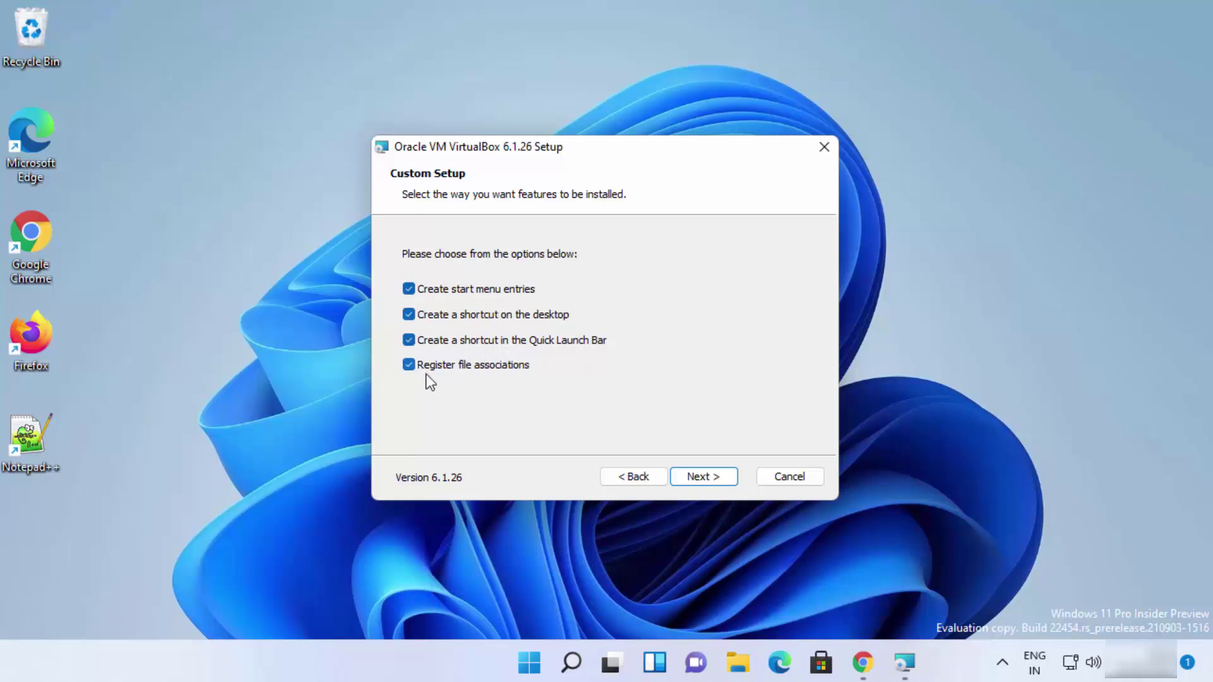
left_click(701, 482)
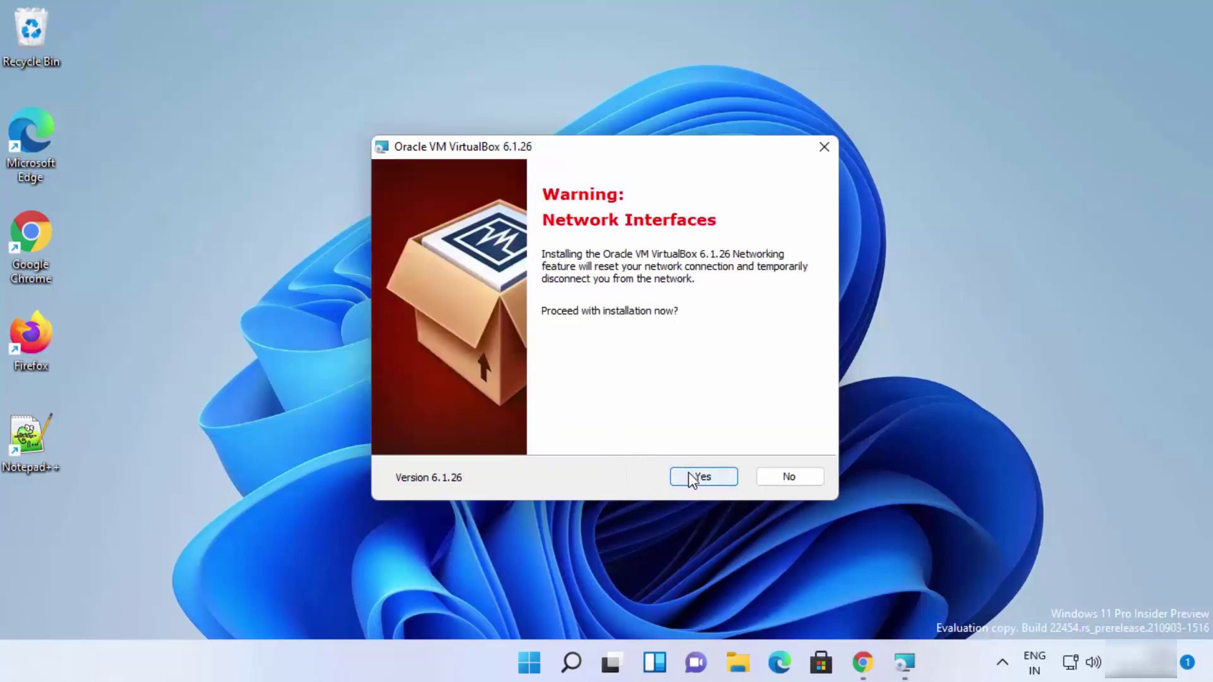
left_click(690, 478)
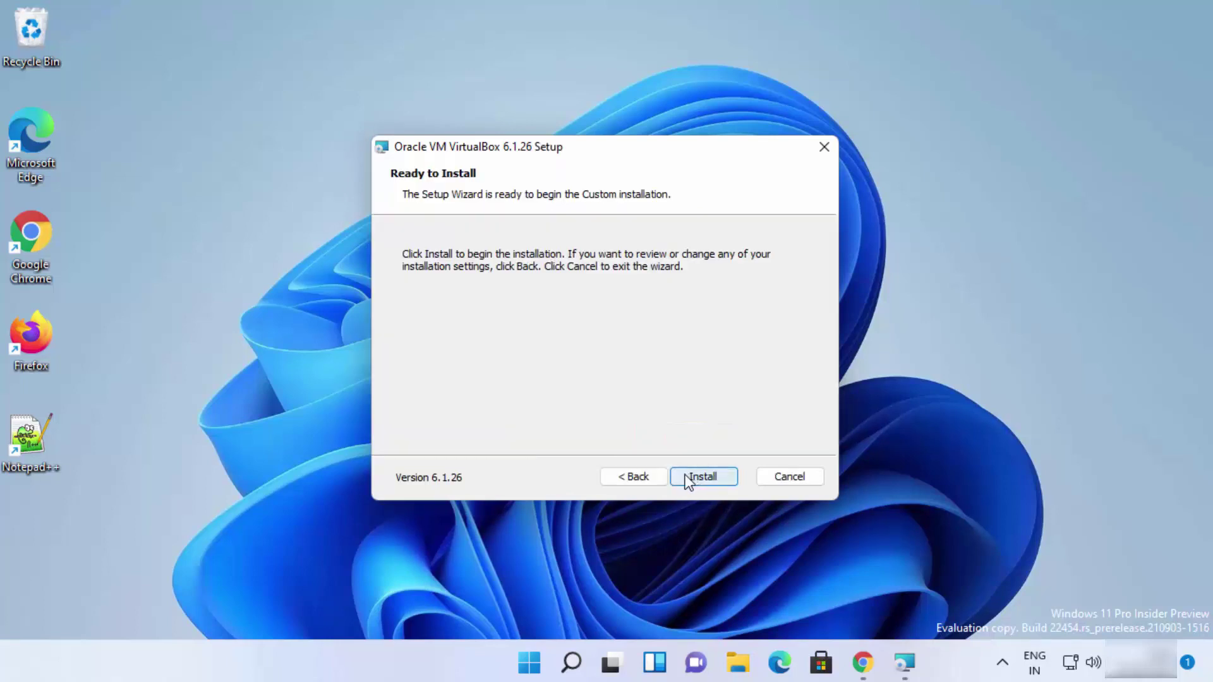
left_click(702, 477)
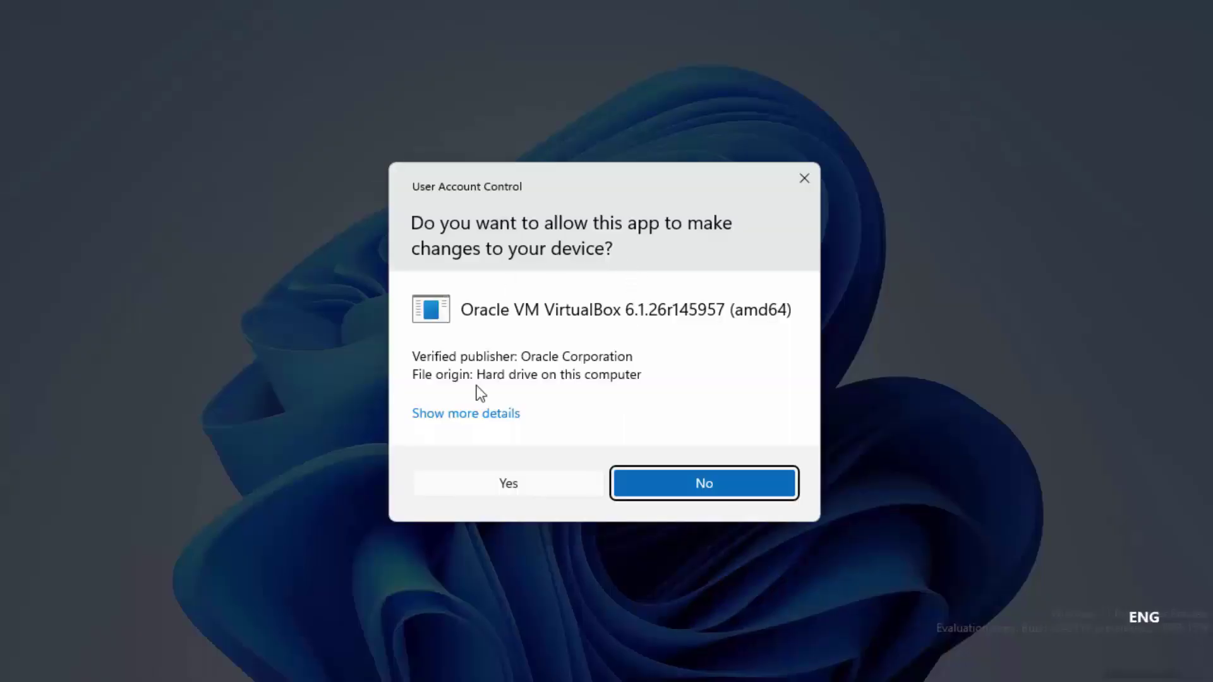
Approve the User Account Control and Oracle USB driver prompts, then finish and launch VirtualBox
left_click(517, 485)
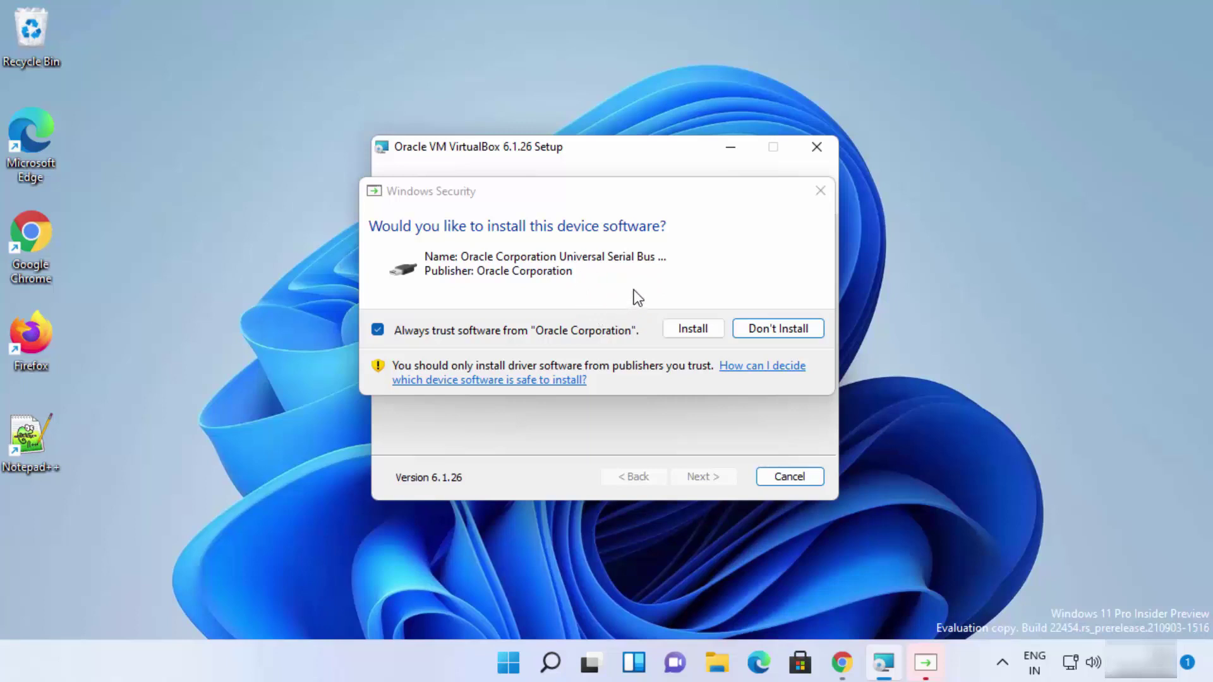
left_click(678, 331)
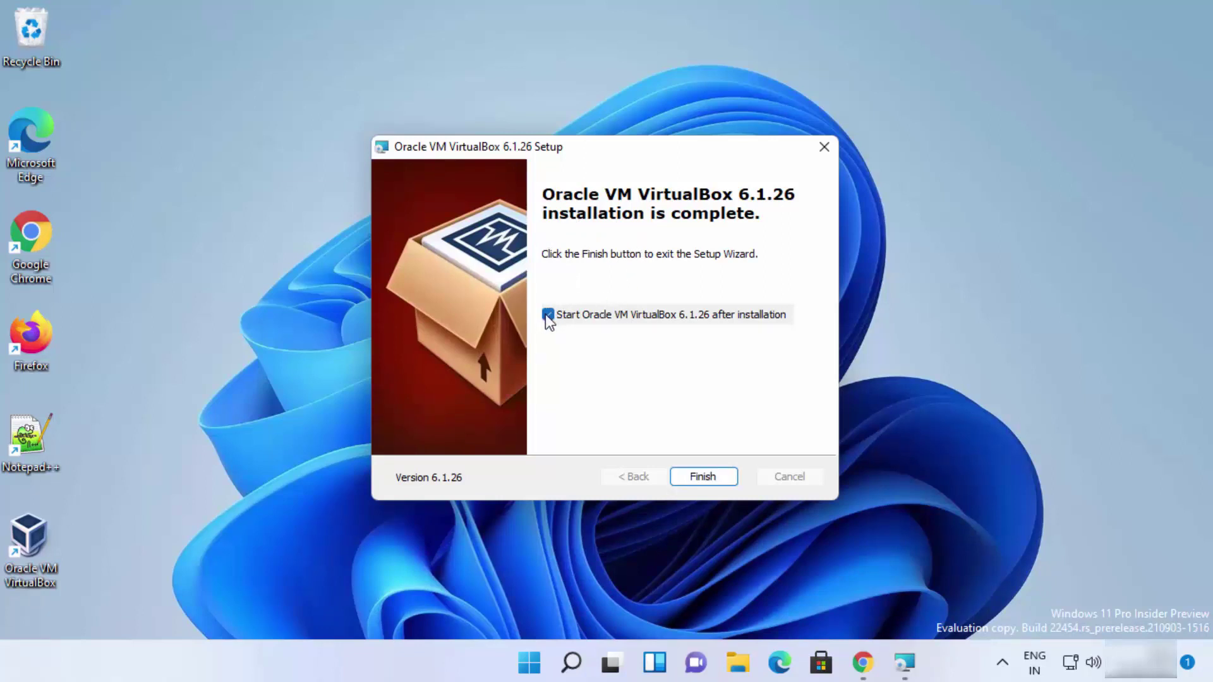
left_click(704, 475)
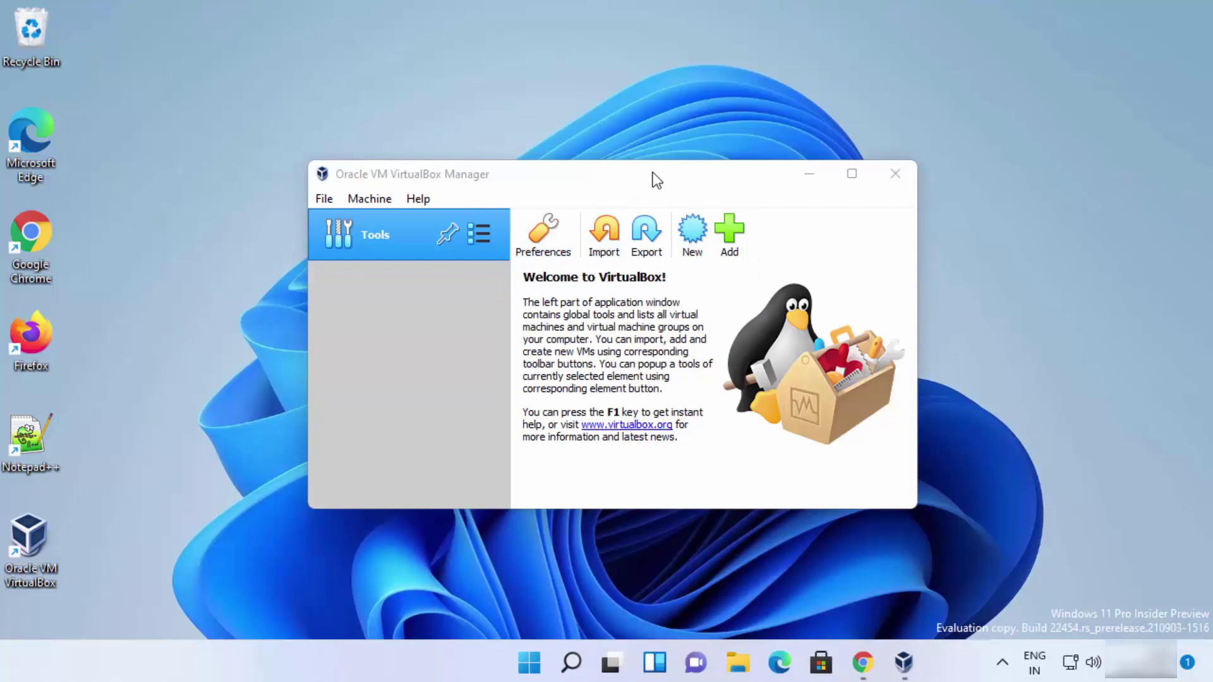
Maximize the VirtualBox Manager, then open and cancel the Create Virtual Machine dialog
left_click(851, 174)
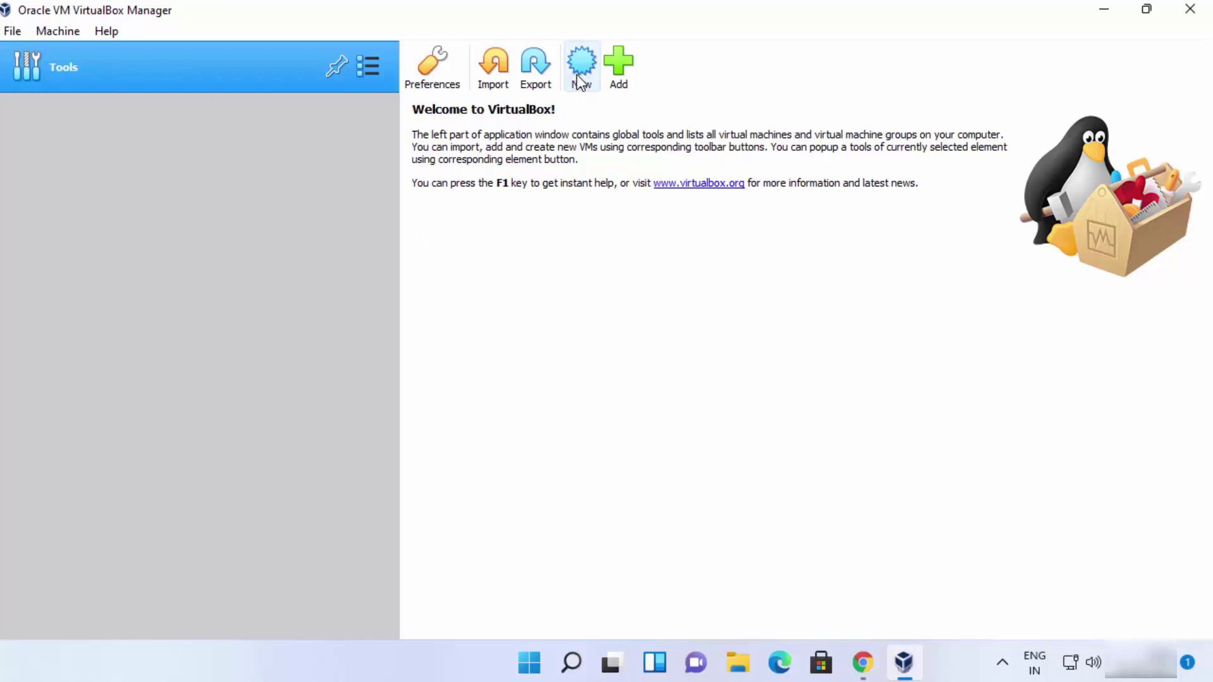
left_click(63, 30)
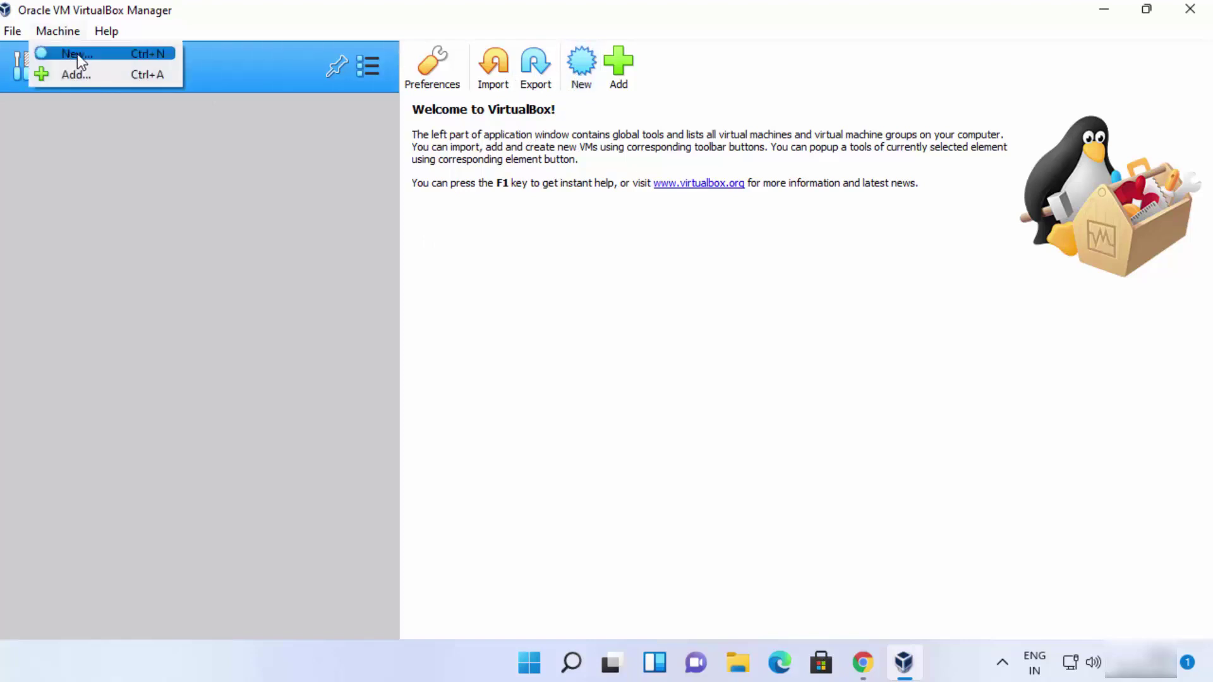
left_click(77, 55)
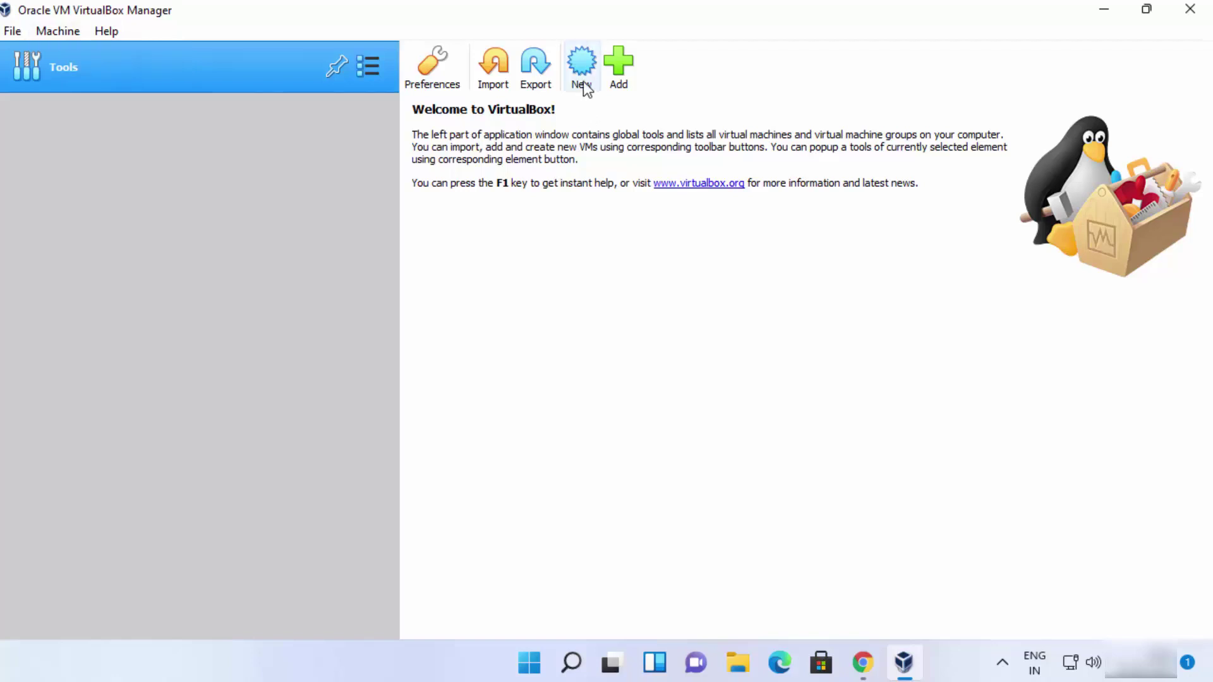
left_click(582, 80)
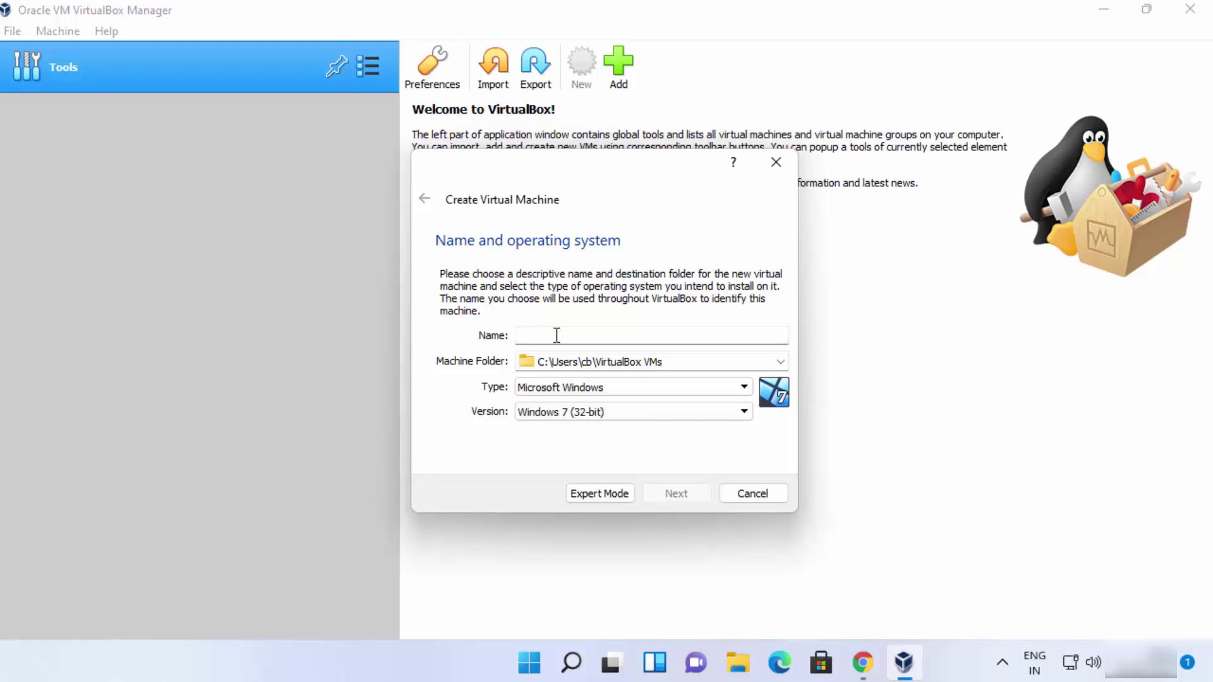
key("Escape")
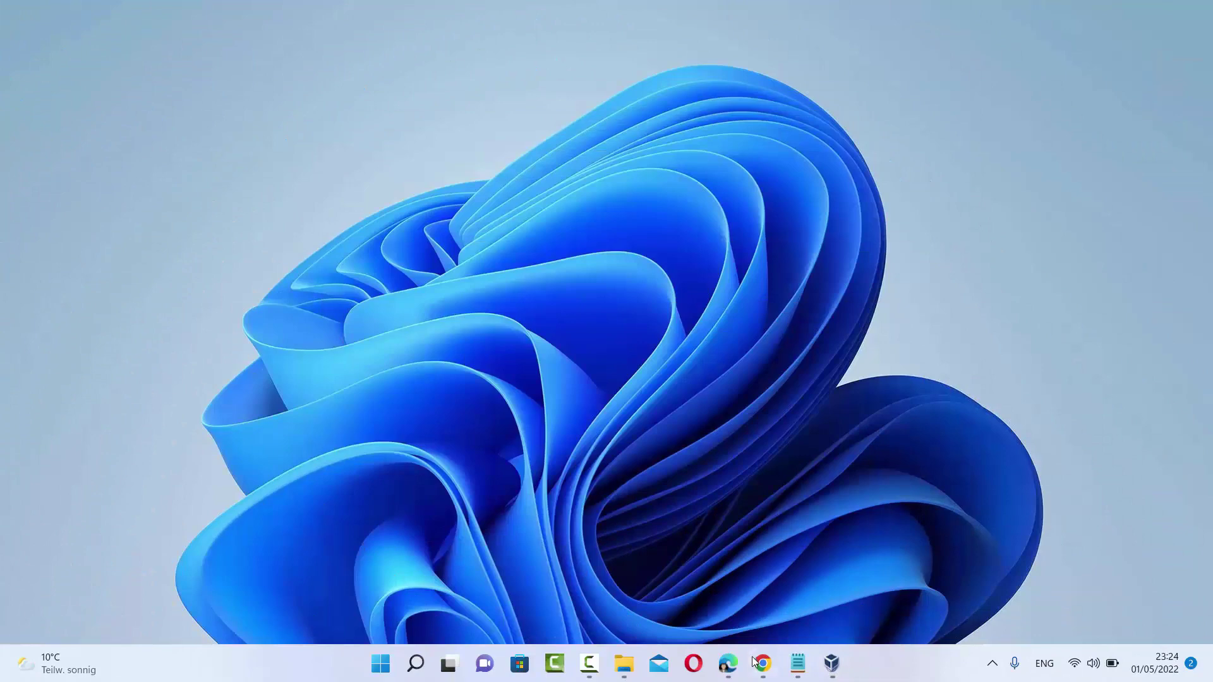
Request Ubuntu Desktop 22.04 LTS from ubuntu.com, then switch to the D:\Ubuntu folder in File Explorer
left_click(756, 662)
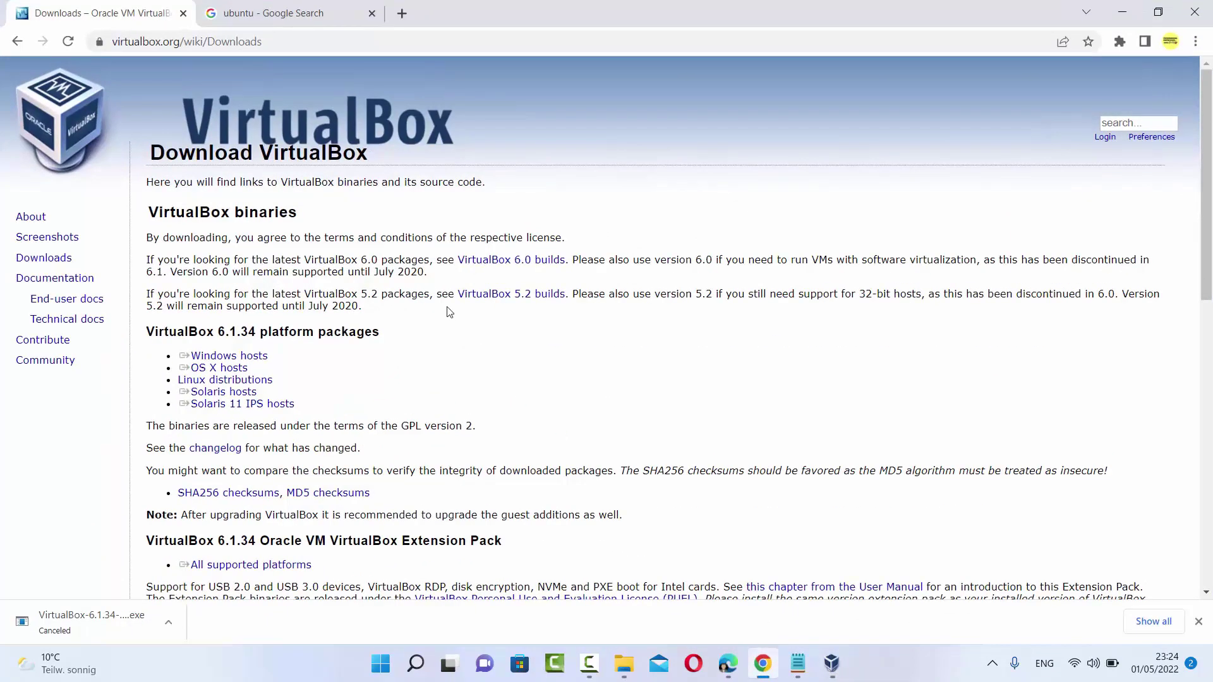
left_click(312, 22)
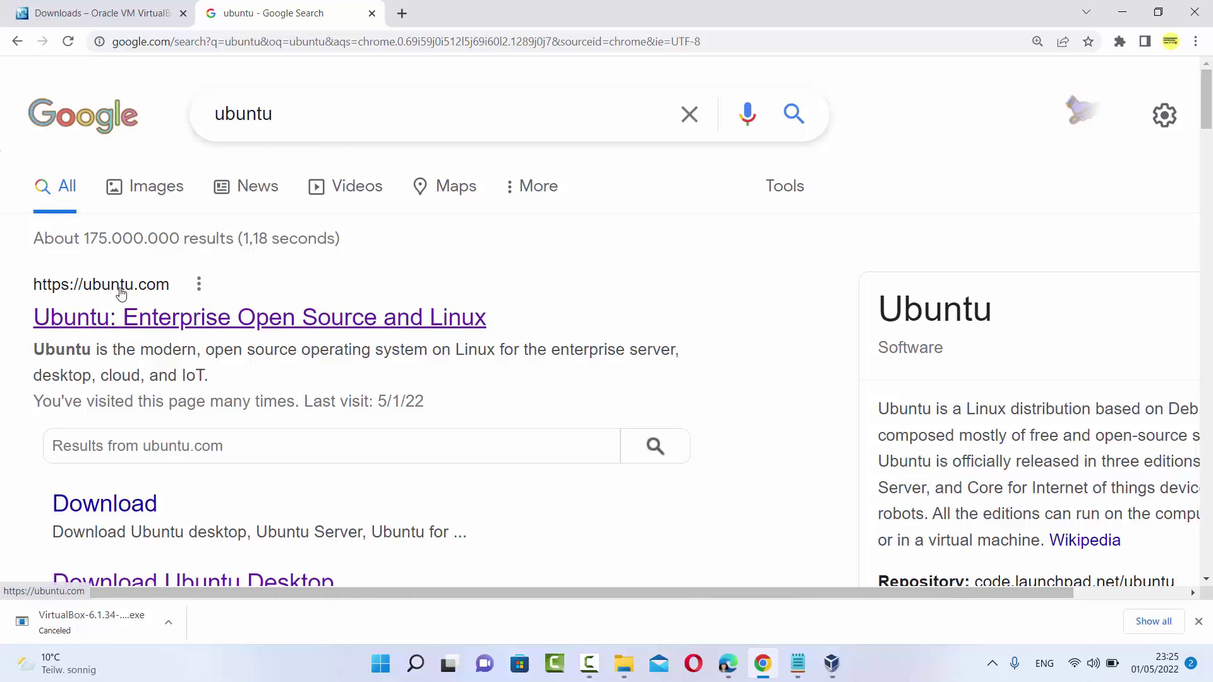
left_click(234, 321)
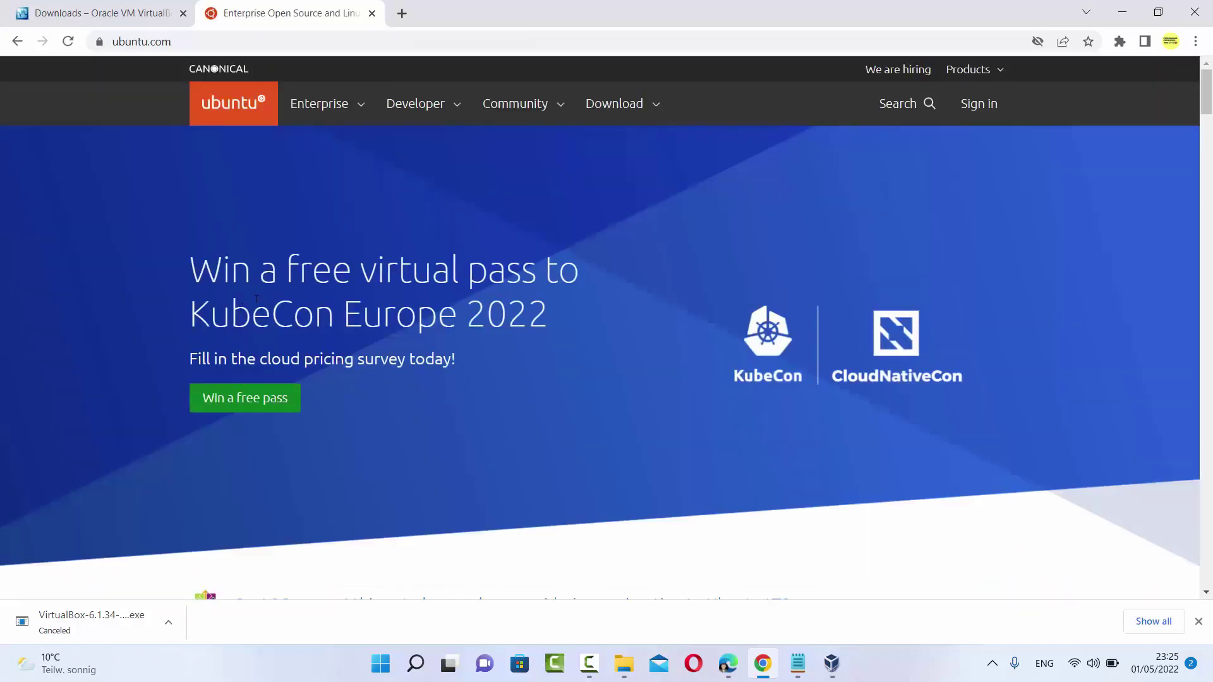
left_click(655, 108)
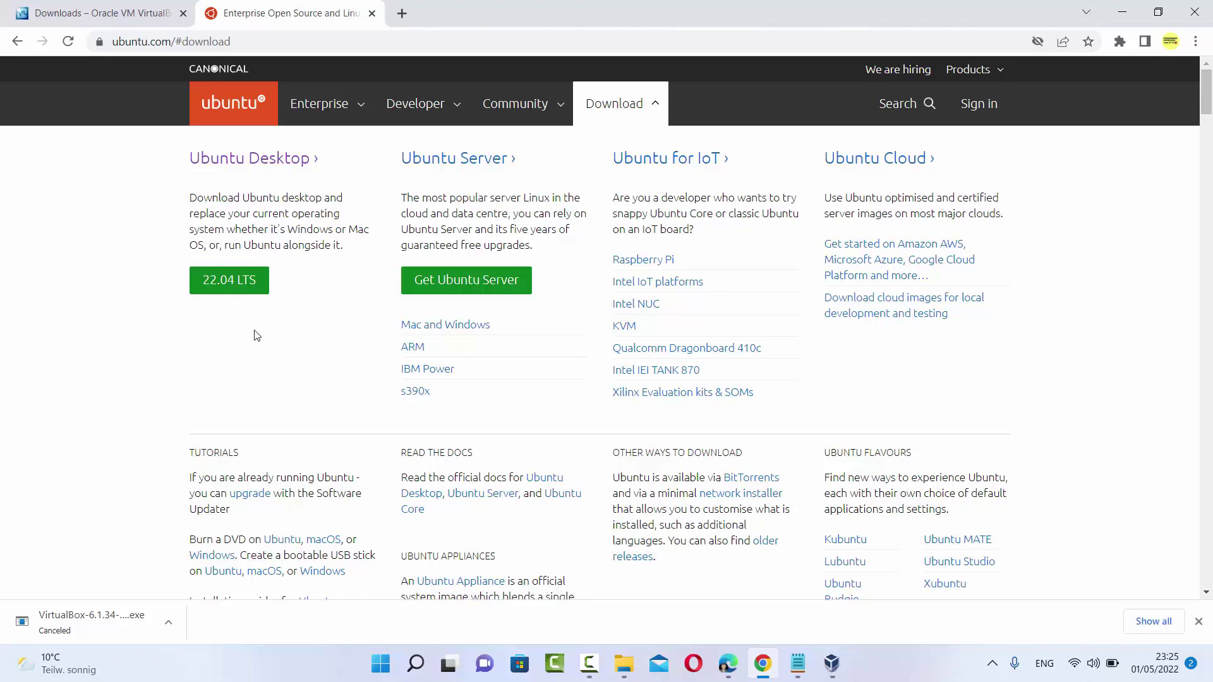
left_click(237, 287)
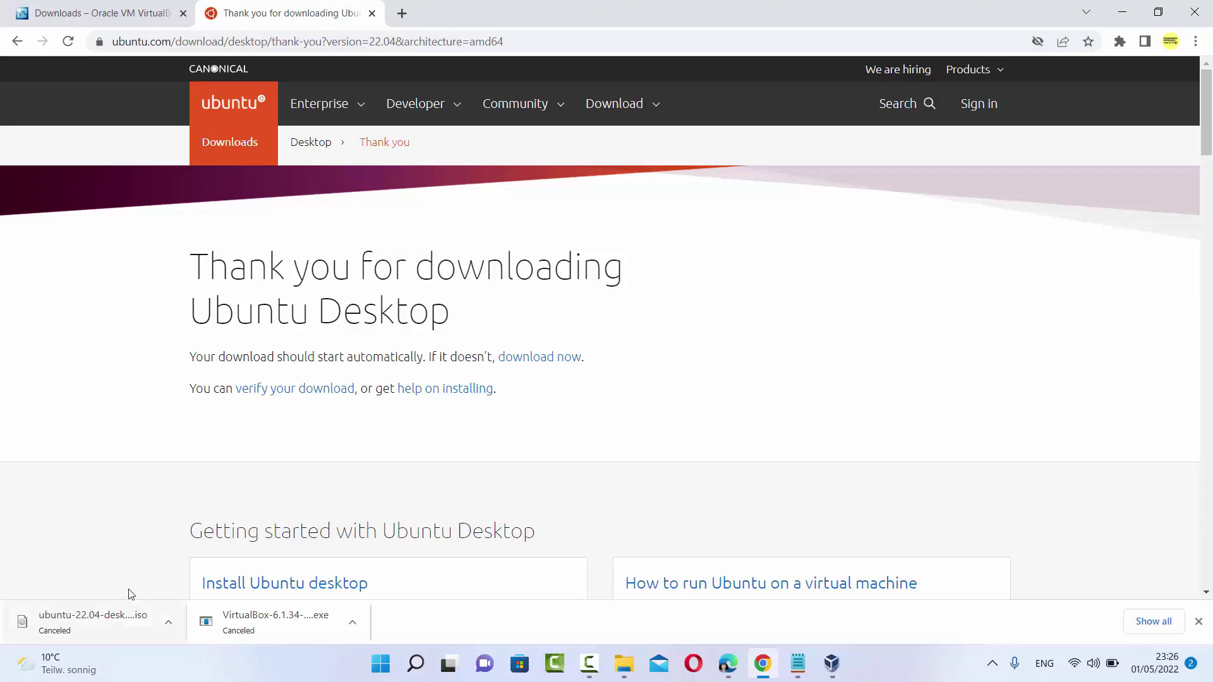
left_click(622, 668)
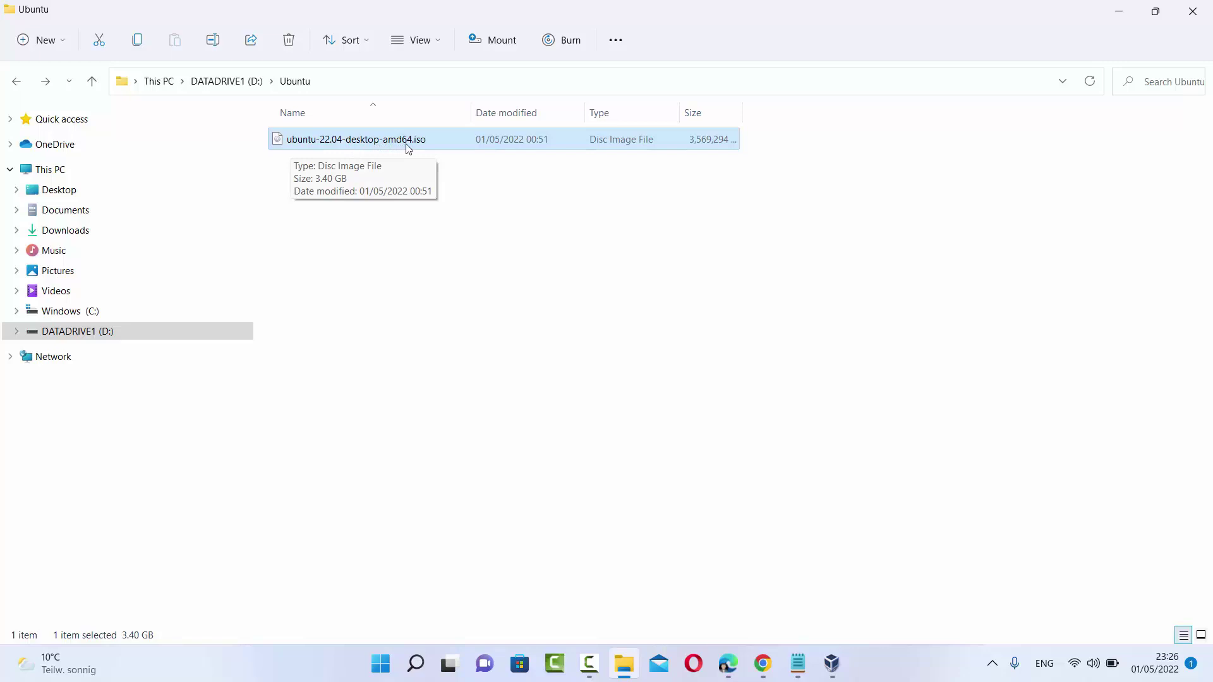
Deselect the ISO, minimize File Explorer and Chrome, and bring up the VirtualBox Manager
left_click(495, 189)
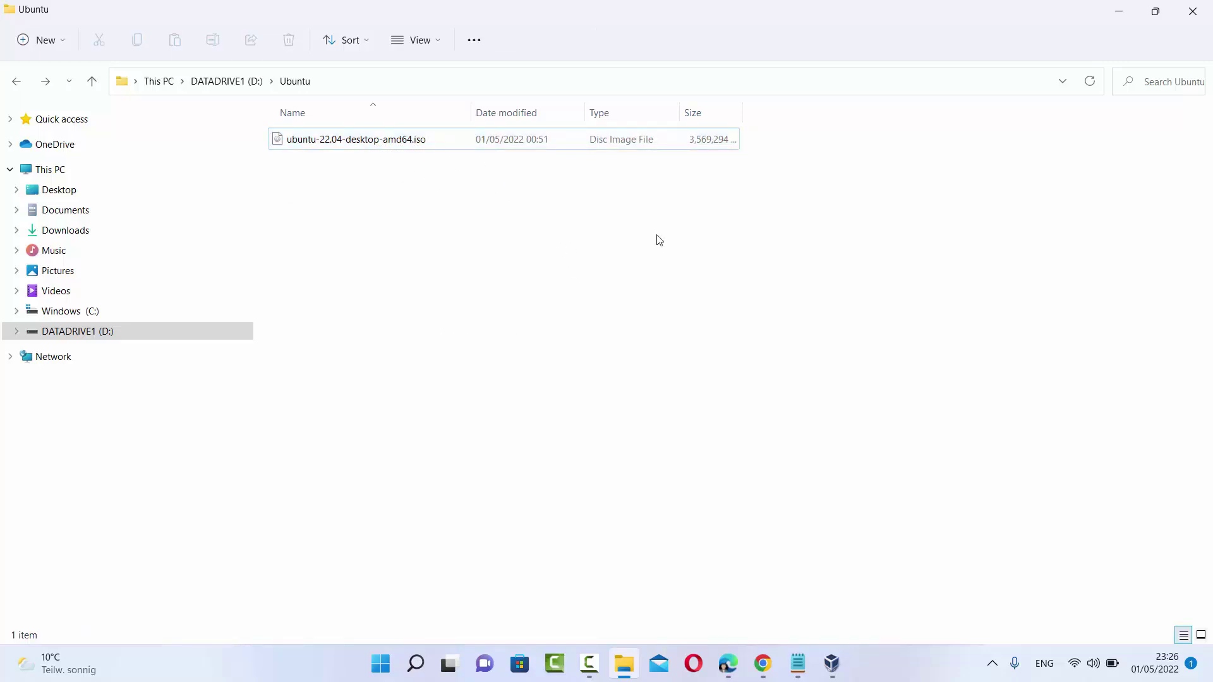
left_click(1119, 10)
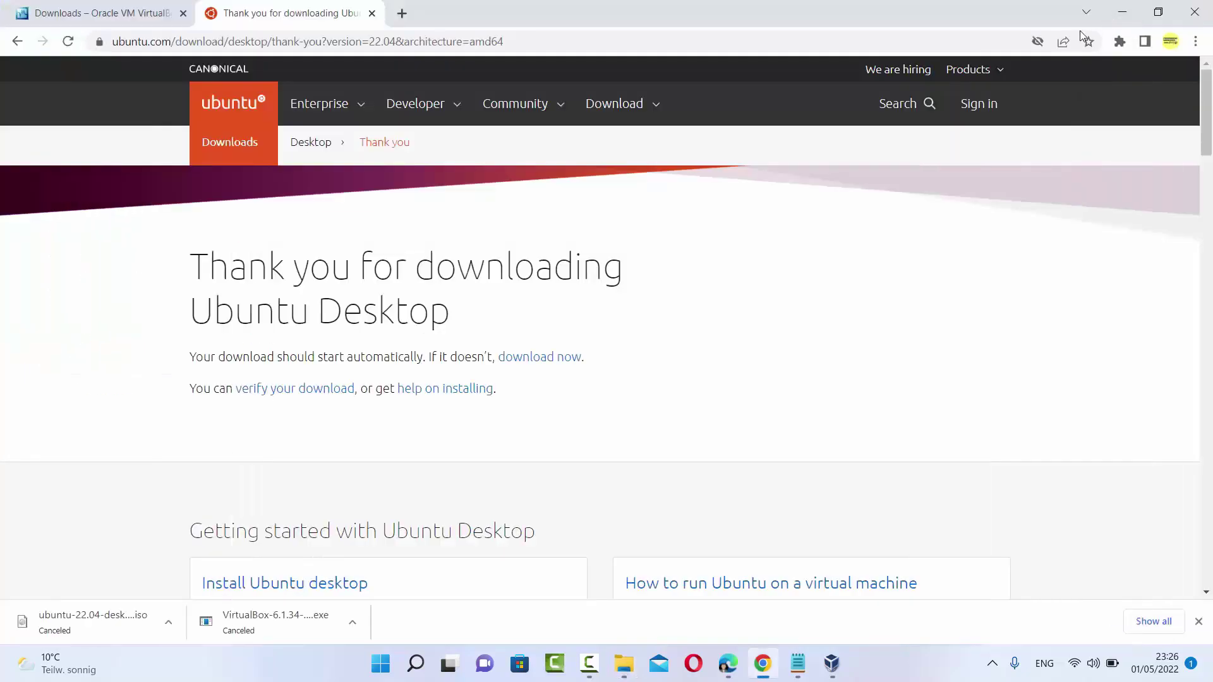
left_click(1121, 11)
left_click(842, 671)
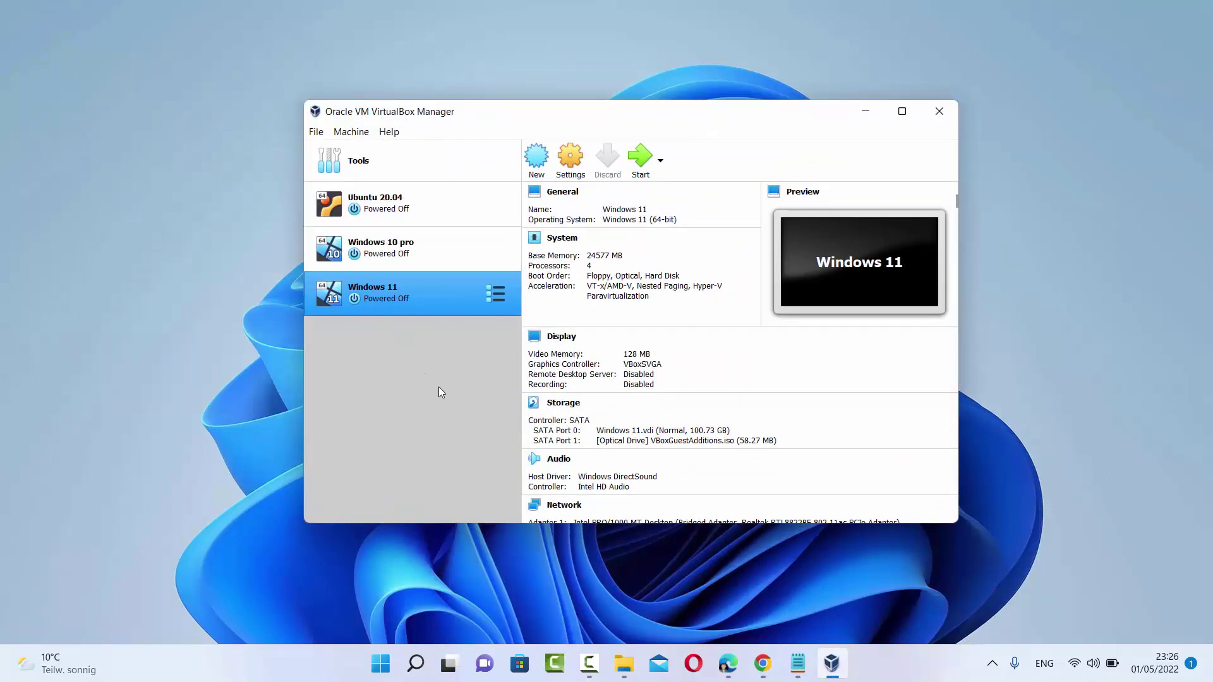
Create a new machine named 'Ubuntu 22.04', type Linux, version Ubuntu (64-bit)
left_click(536, 164)
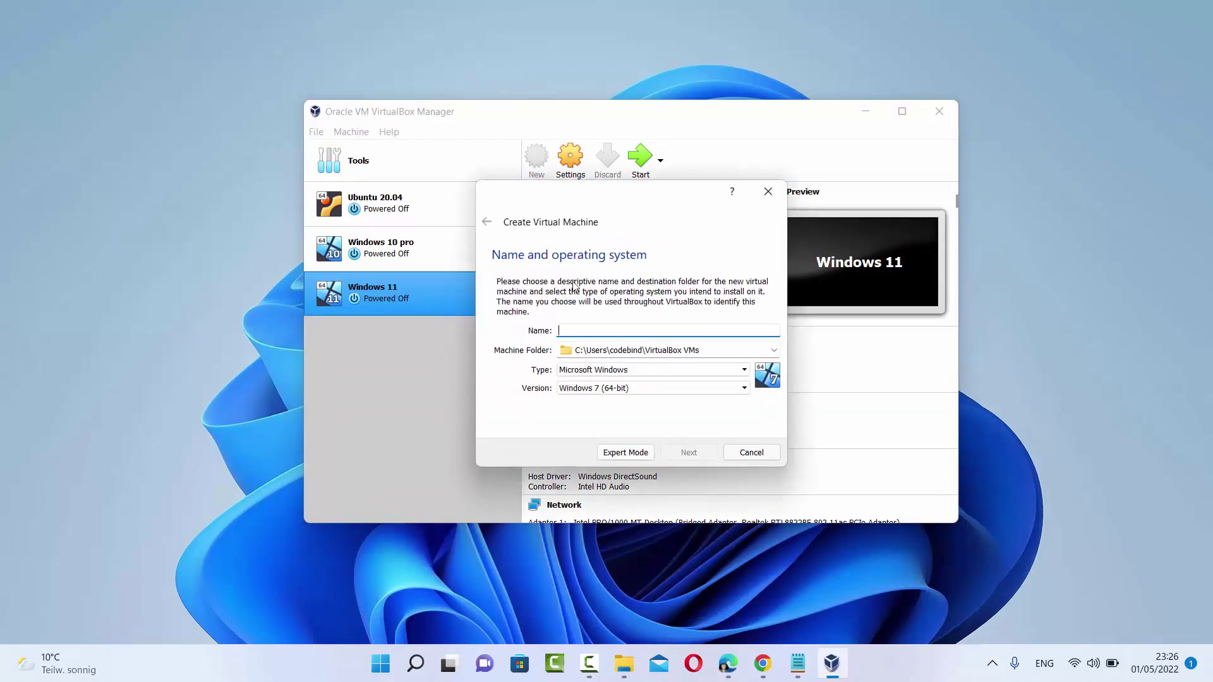
type("Ubuntu")
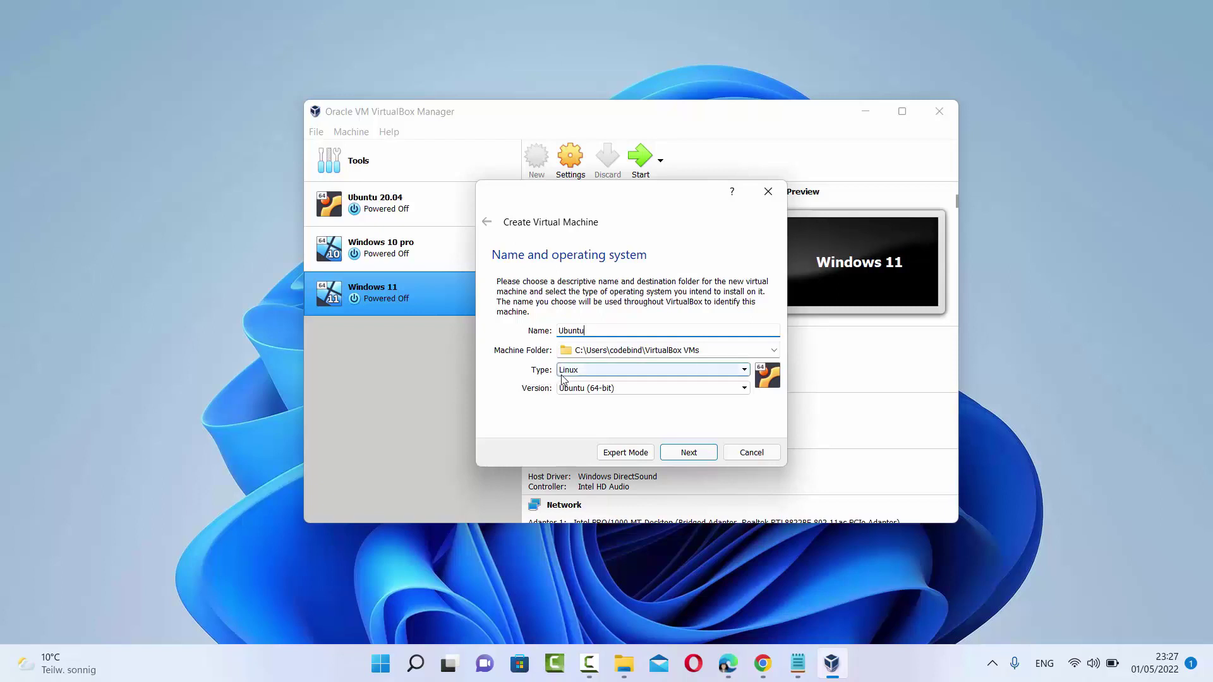
left_click(590, 393)
left_click(590, 393)
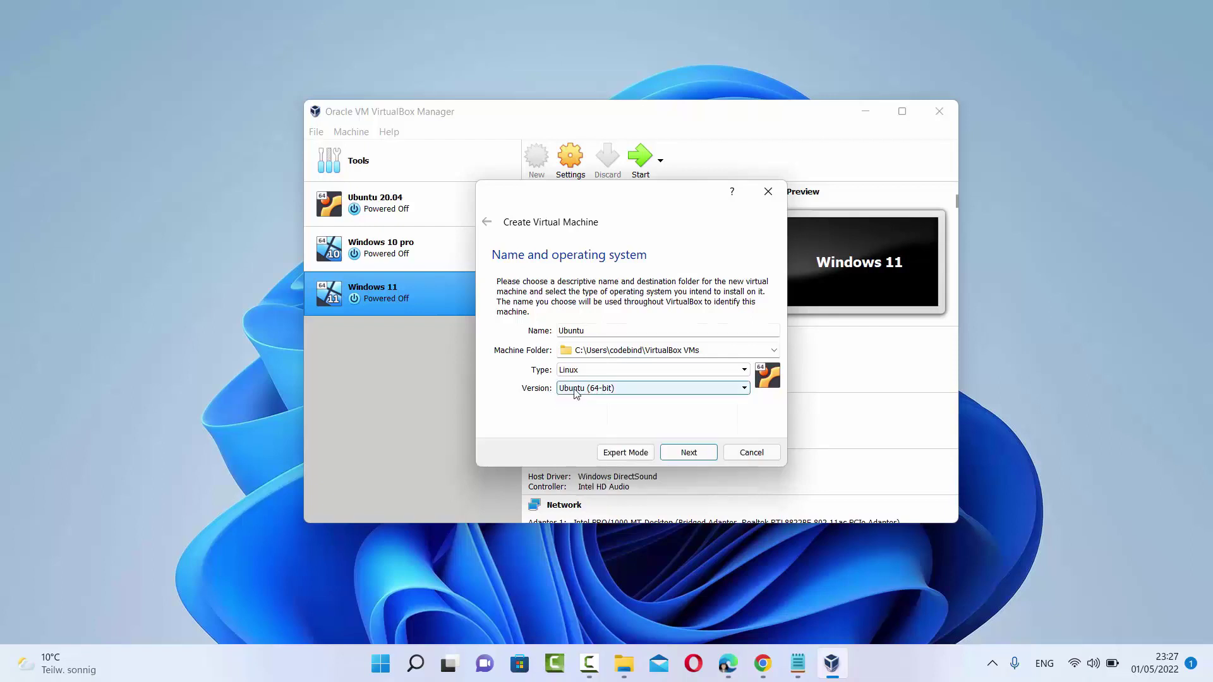
left_click(589, 391)
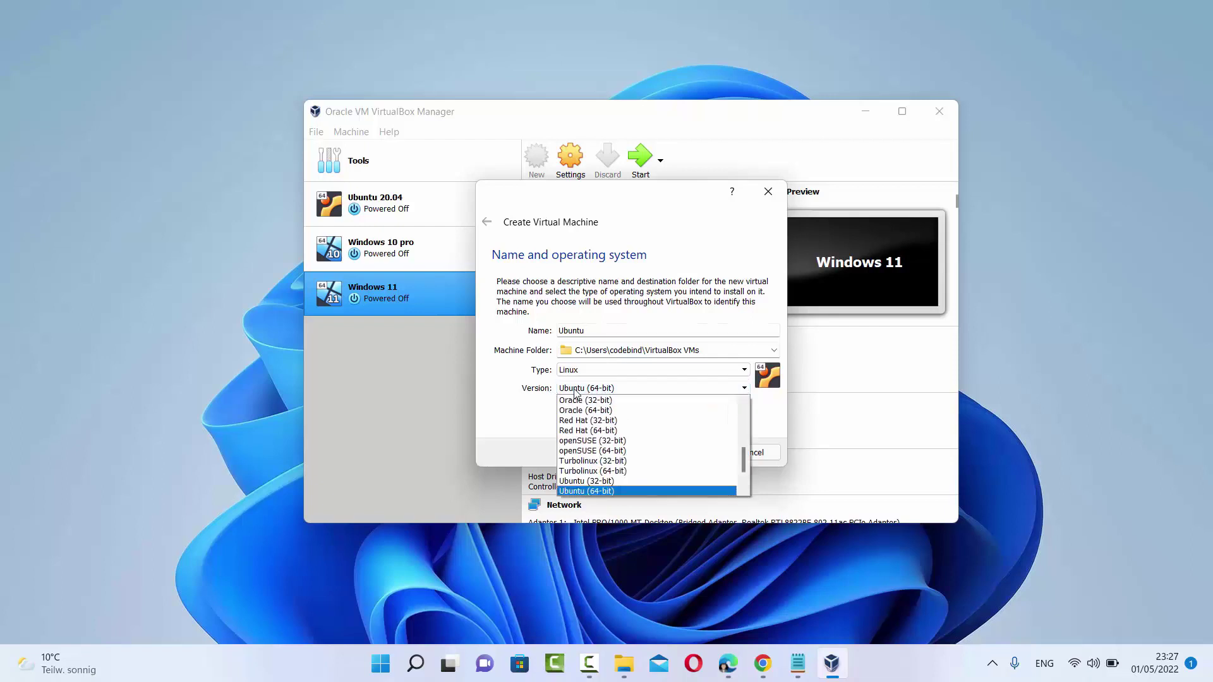
left_click(588, 492)
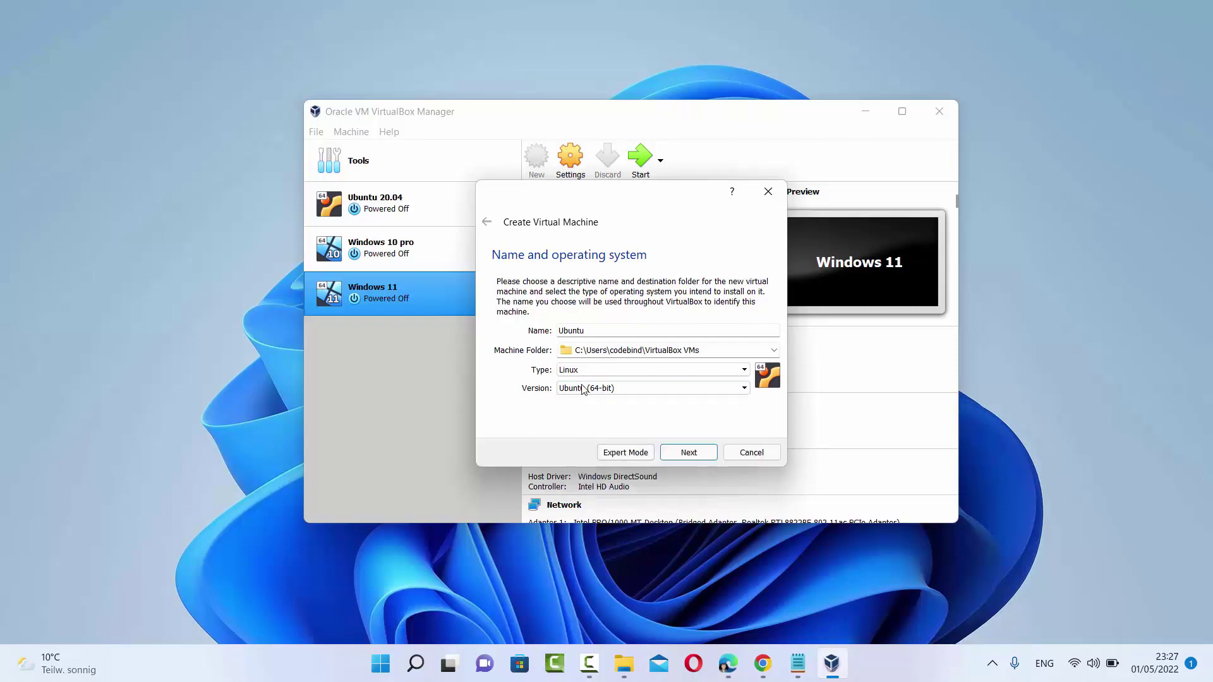
left_click(615, 333)
Choose the VirtualBox folder on DATADRIVE1 (D:) as the Machine Folder, D:\VirtualBox
left_click(774, 351)
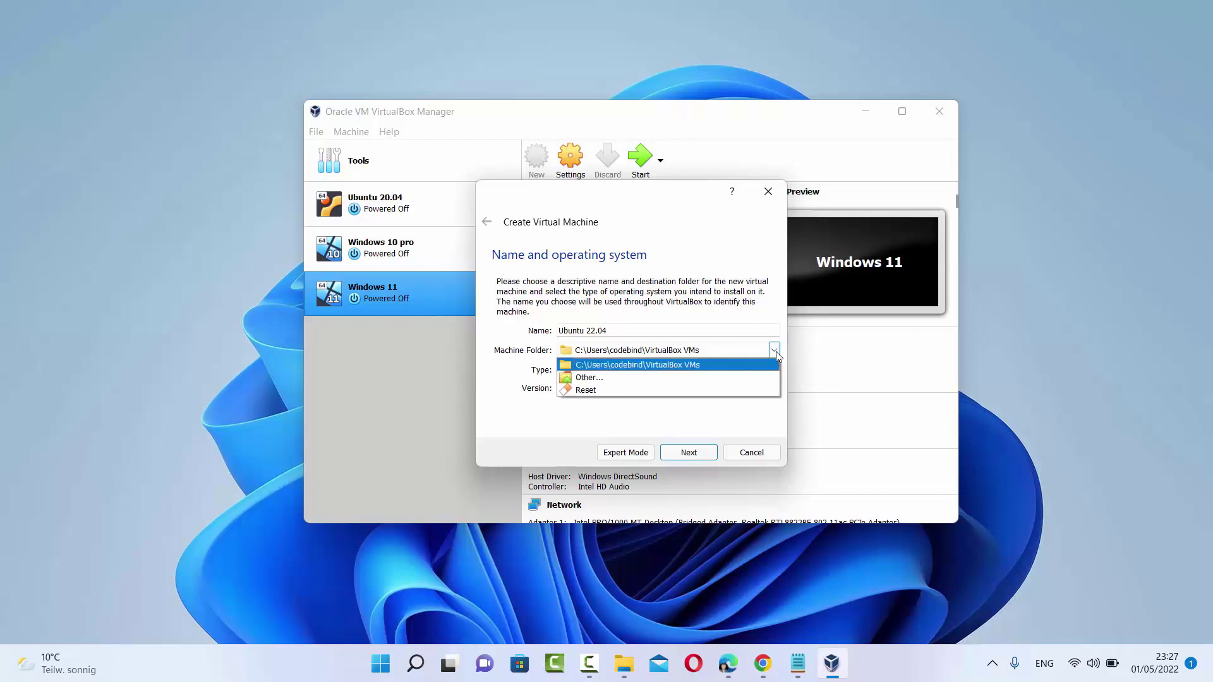
left_click(684, 380)
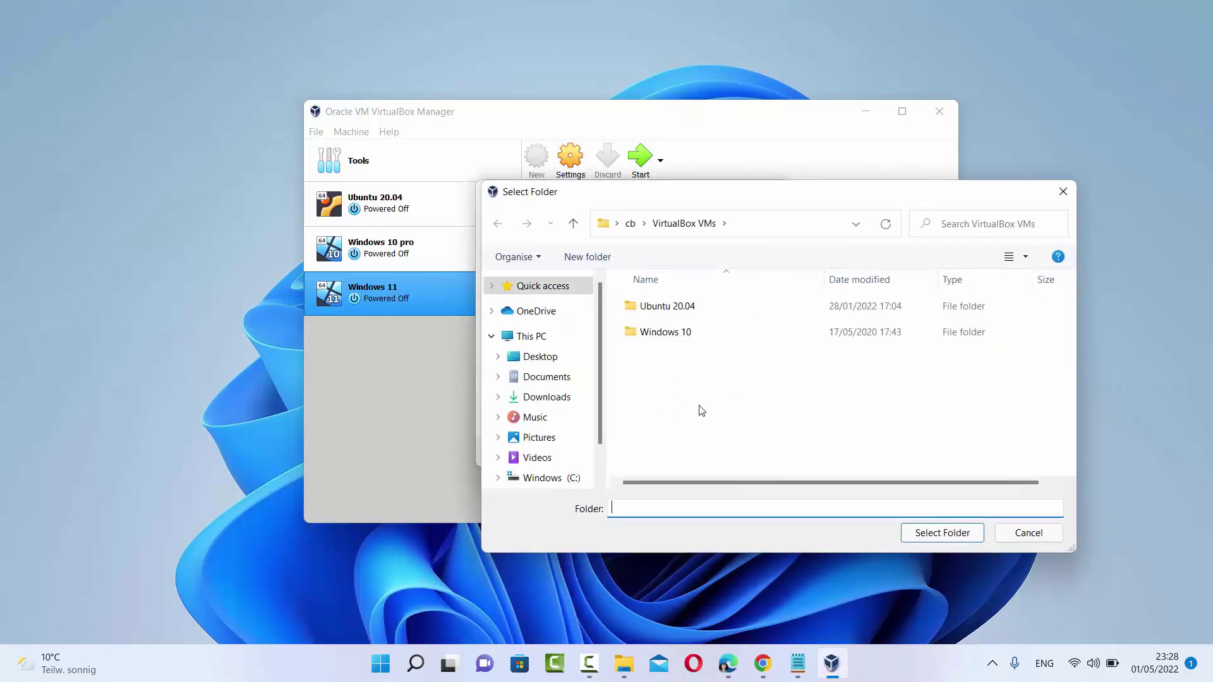
scroll(561, 397, "down", 1)
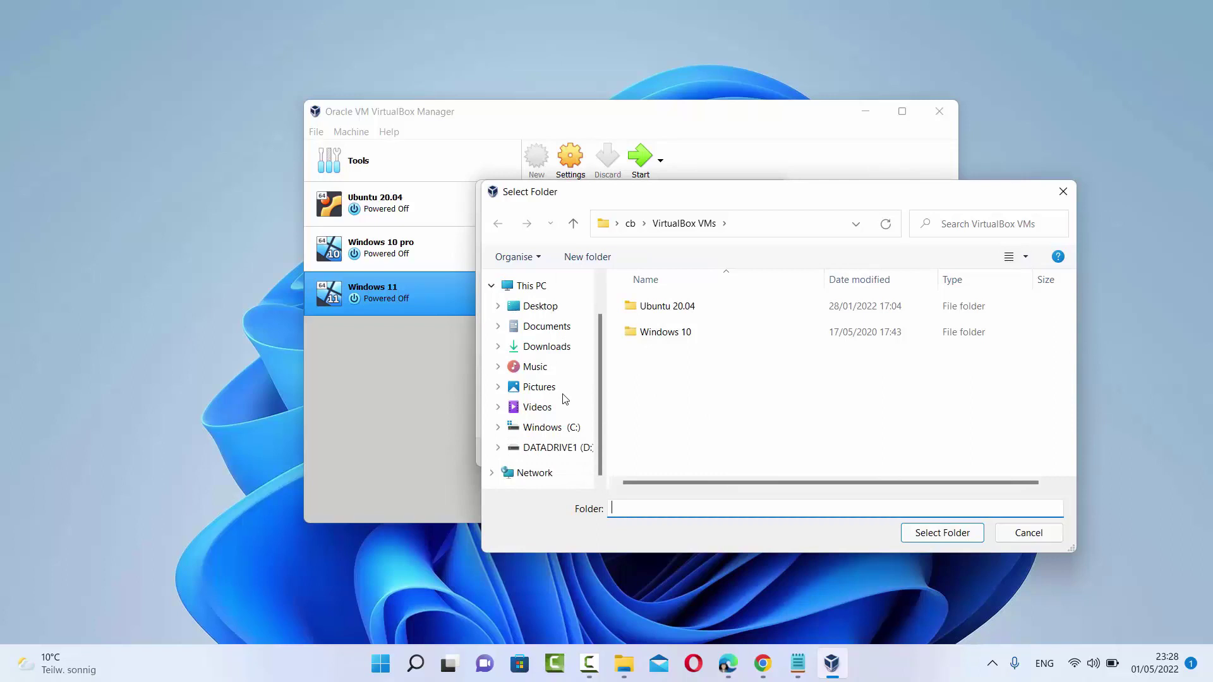
left_click(556, 448)
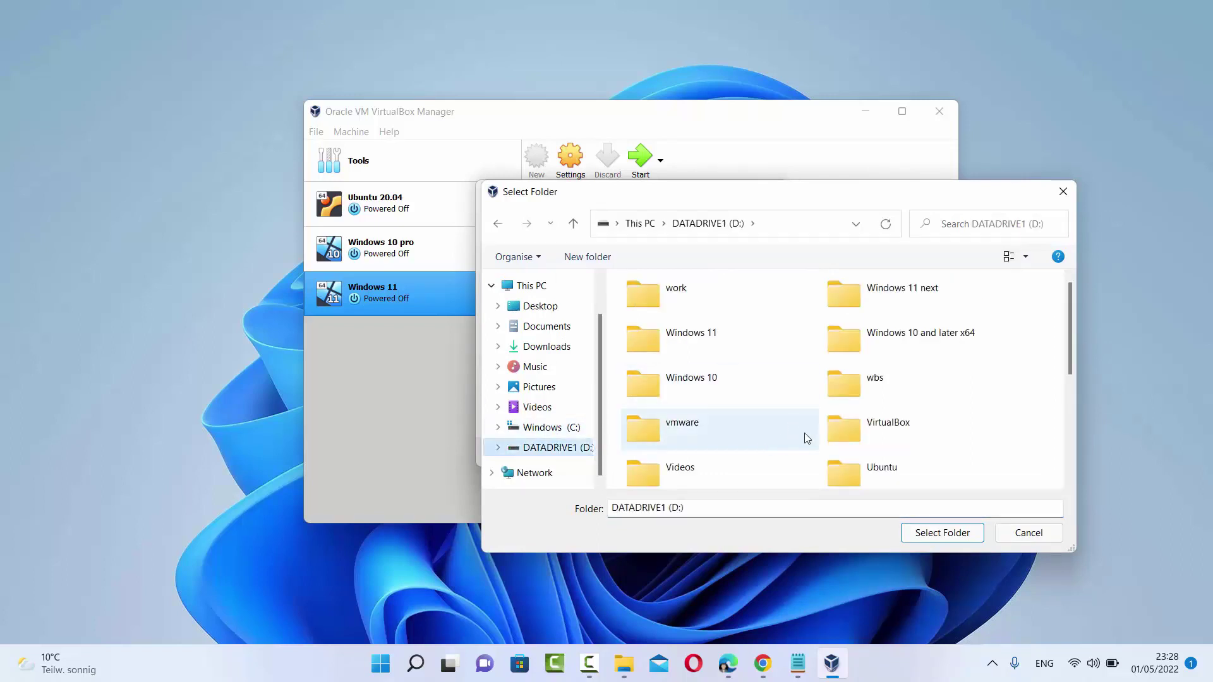
double_click(833, 442)
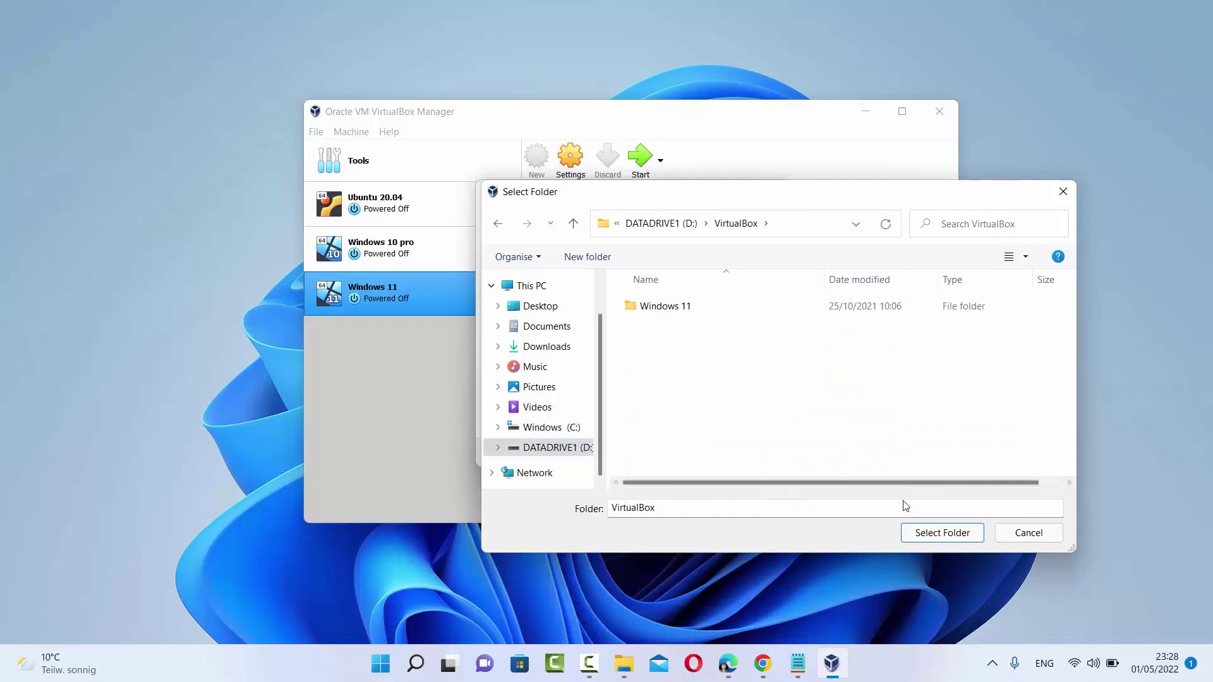
left_click(929, 534)
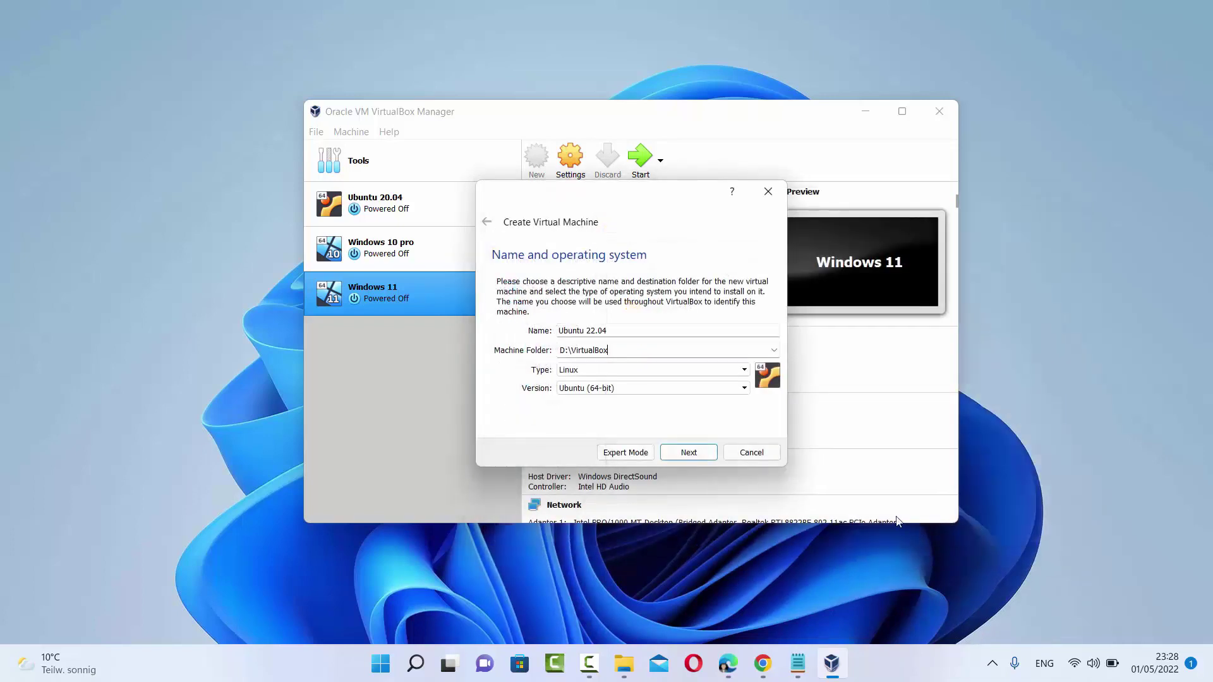
Raise the memory size well above the recommended 1024 MB and advance to the Hard disk page
left_click(686, 452)
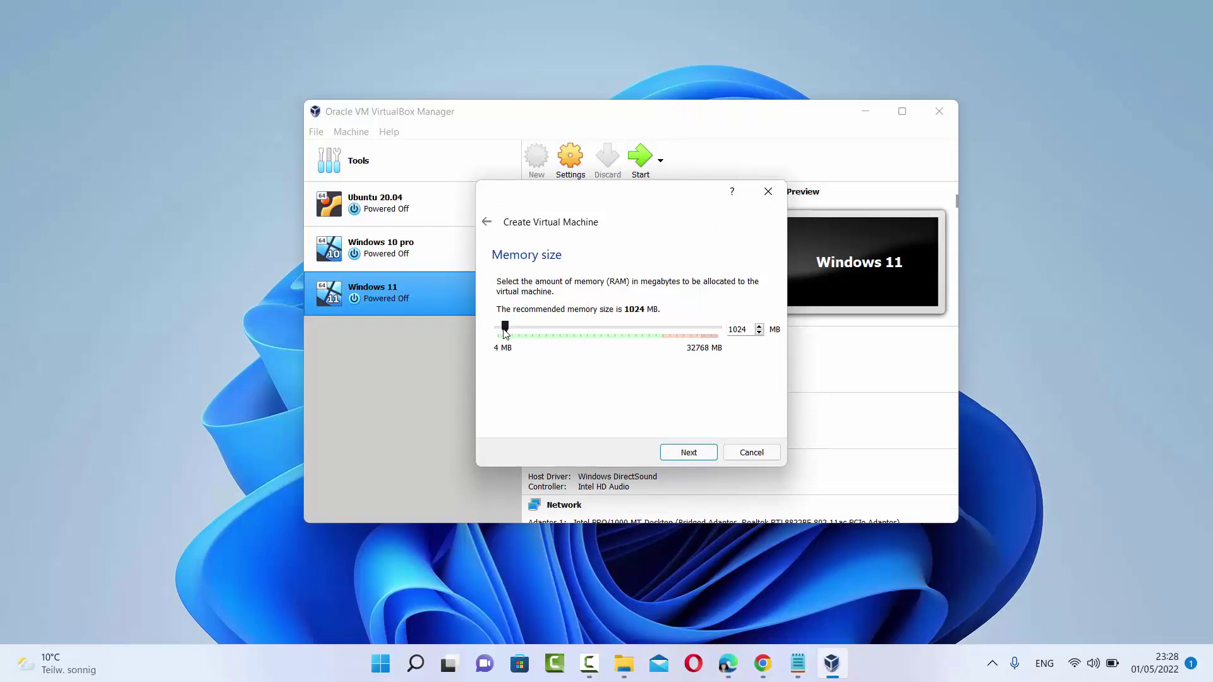
left_click_drag(504, 334, 661, 349)
left_click(686, 453)
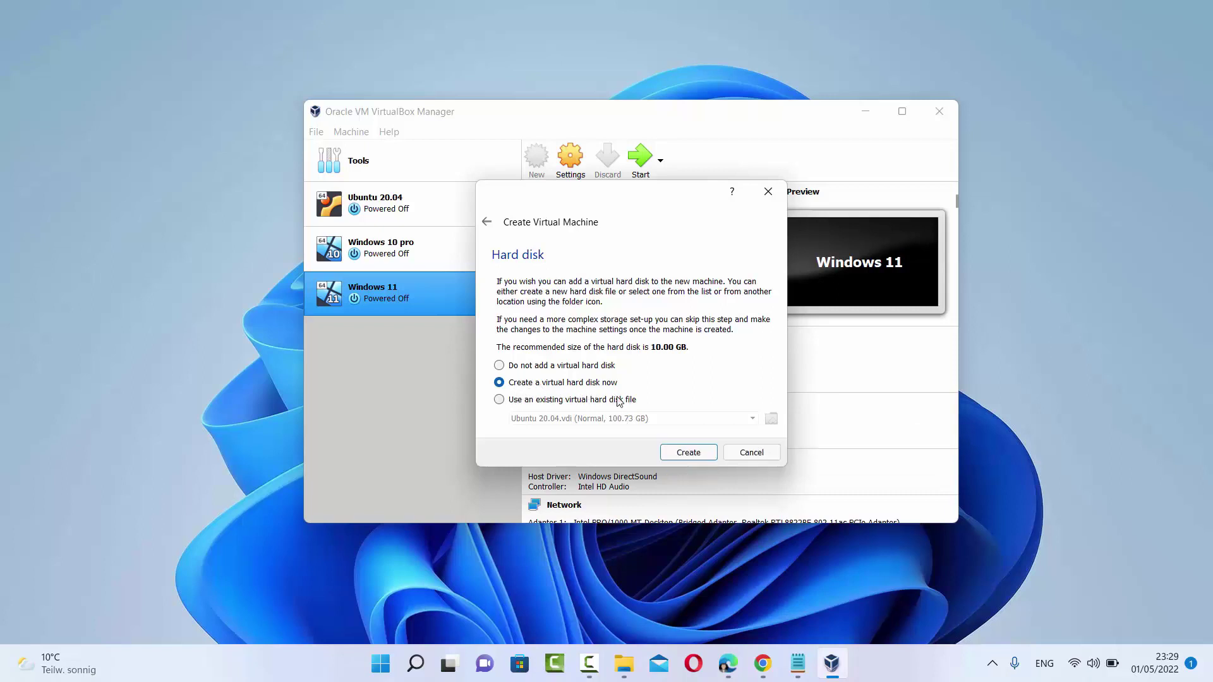
Start creating a new VDI hard disk and advance to the storage allocation page
left_click(679, 455)
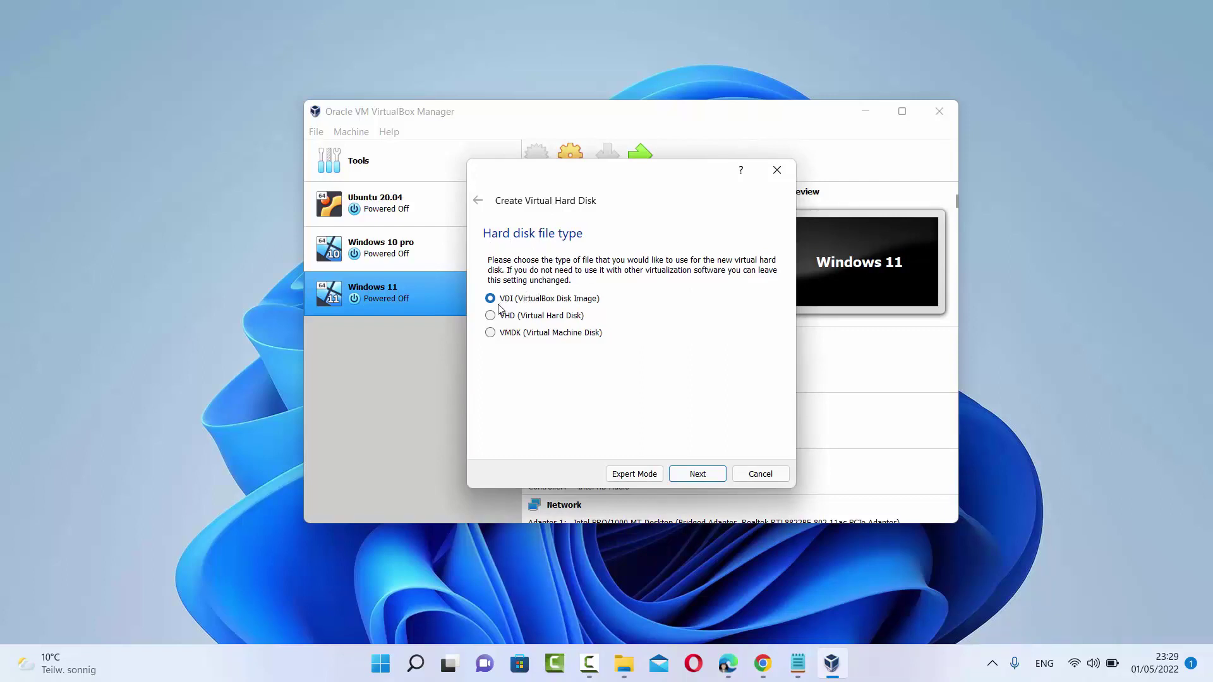
left_click(698, 474)
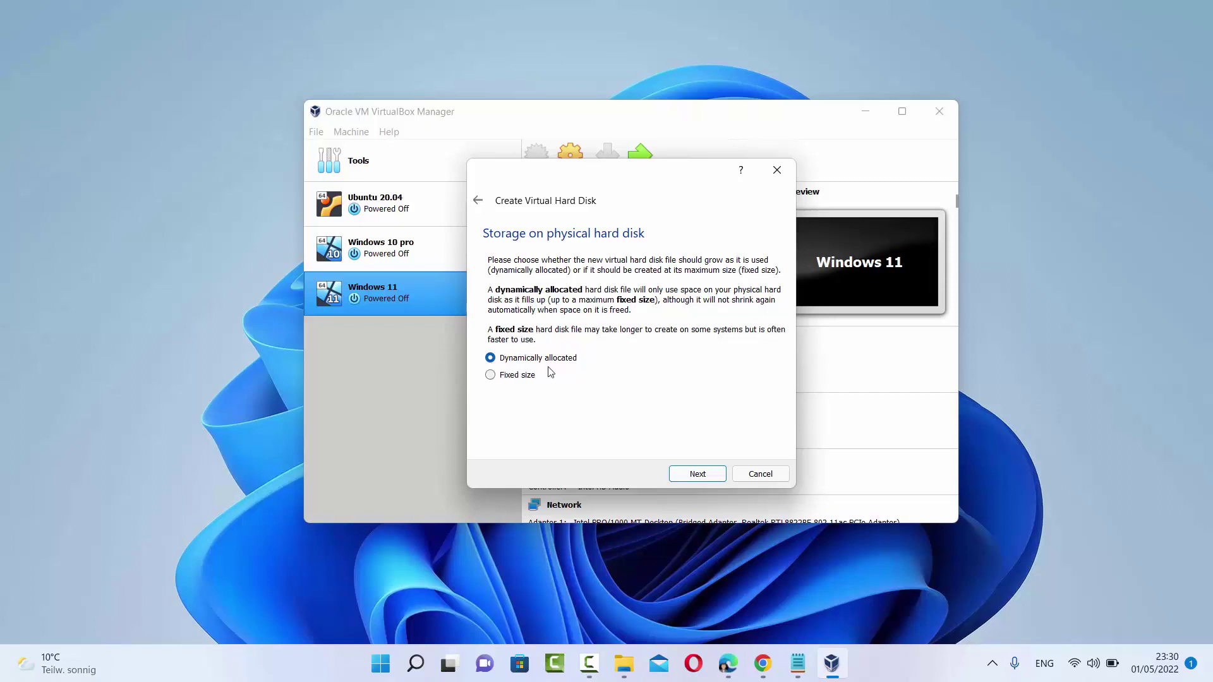
Keep the disk dynamically allocated, enlarge it to about 100.73 GB, and create the Ubuntu 22.04 machine
left_click(697, 480)
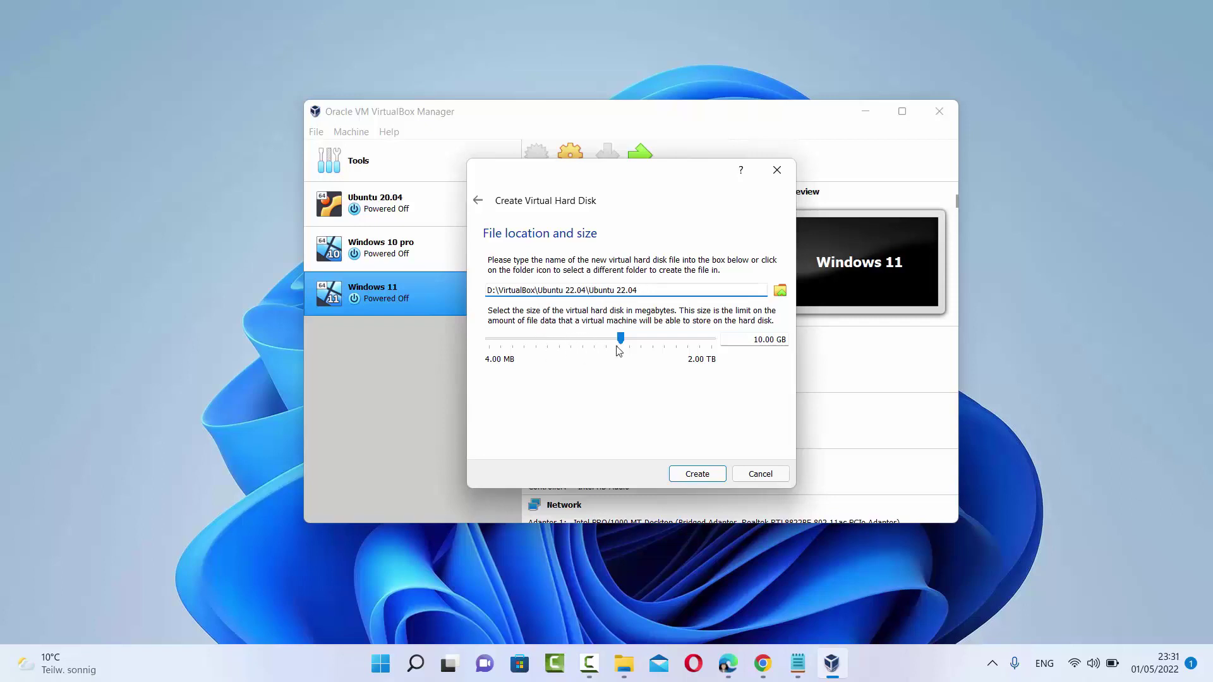
left_click_drag(622, 339, 662, 345)
left_click(691, 475)
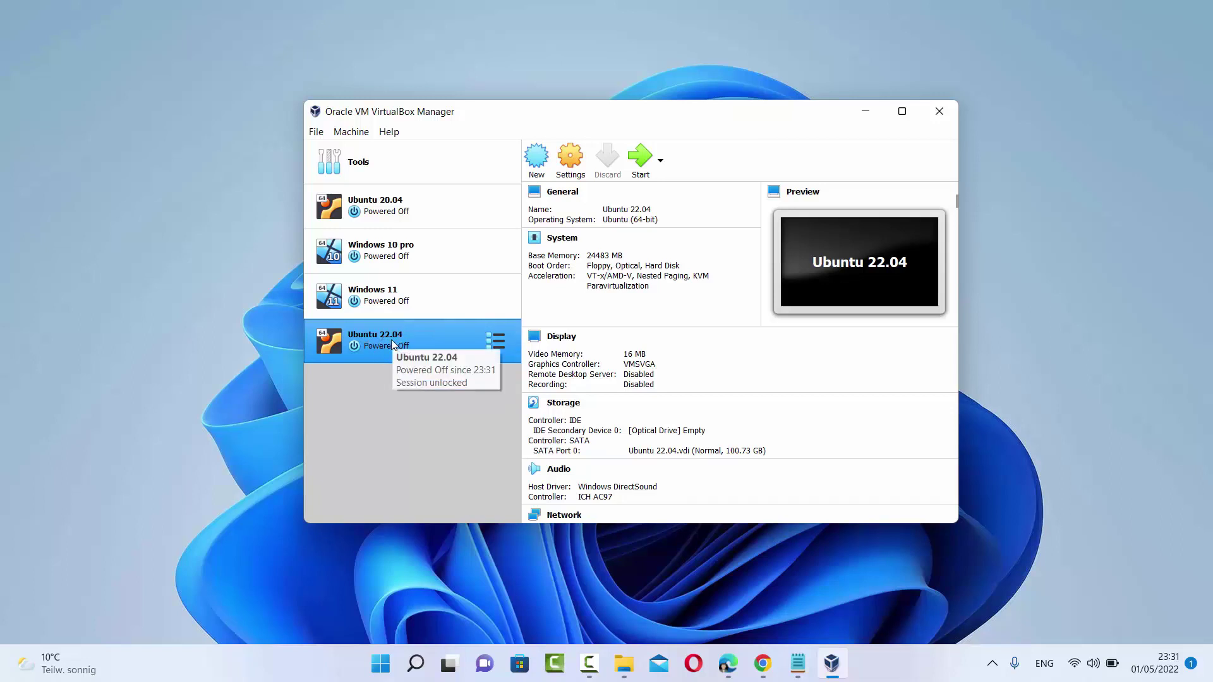
In the Ubuntu 22.04 settings, set Shared Clipboard and Drag'n'Drop to Bidirectional
left_click(569, 167)
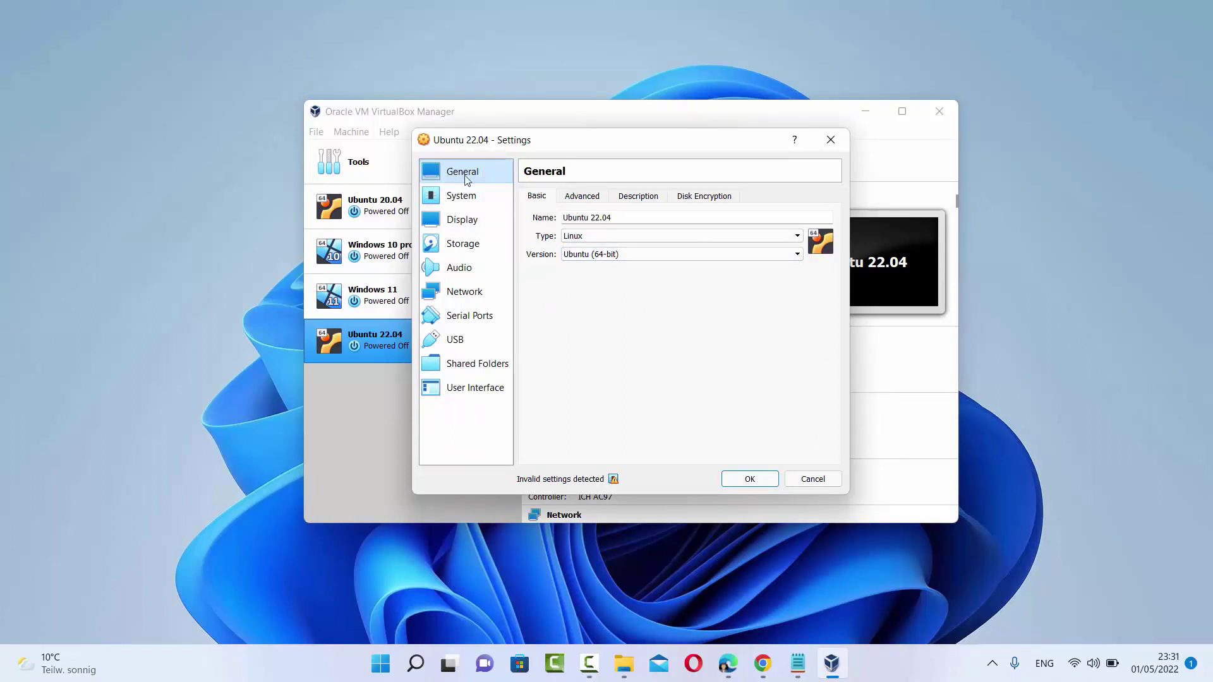
left_click(581, 196)
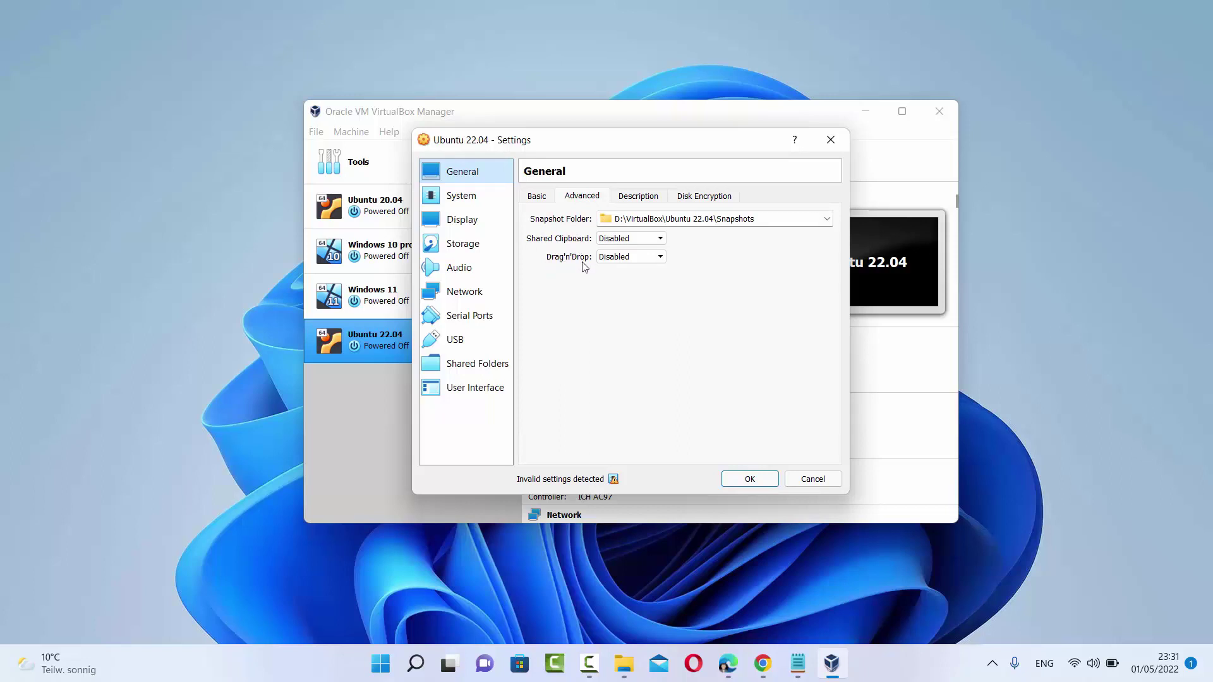
left_click(628, 238)
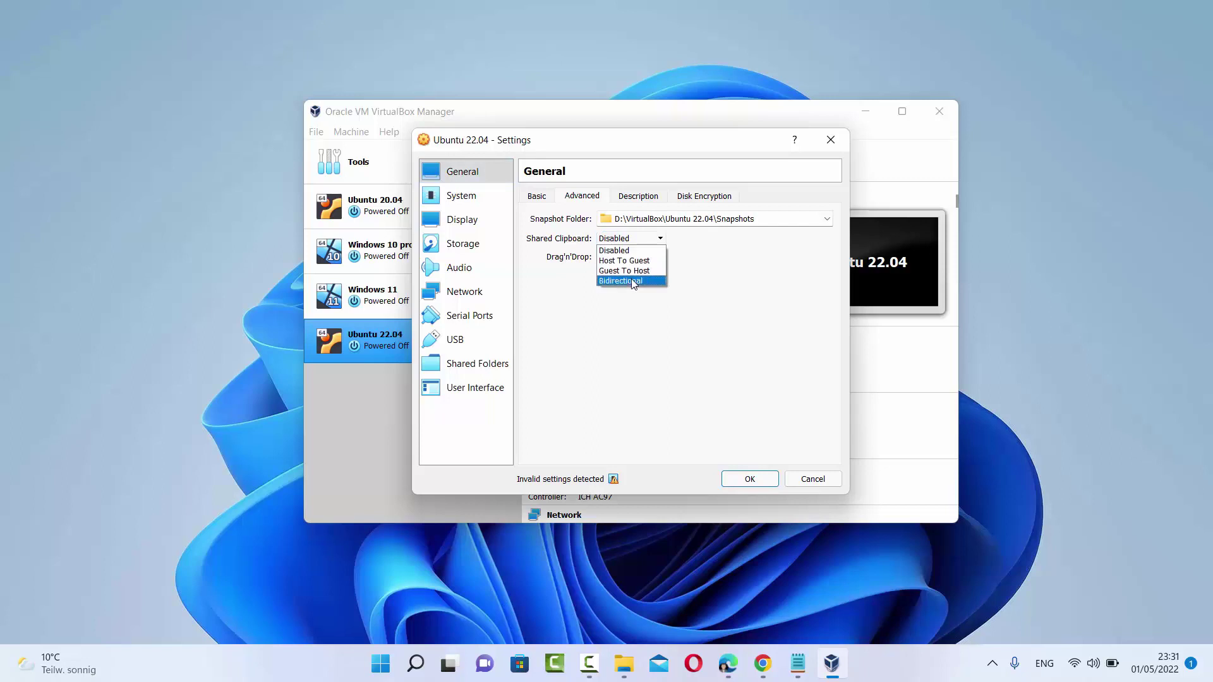
left_click(631, 281)
left_click(628, 257)
left_click(630, 298)
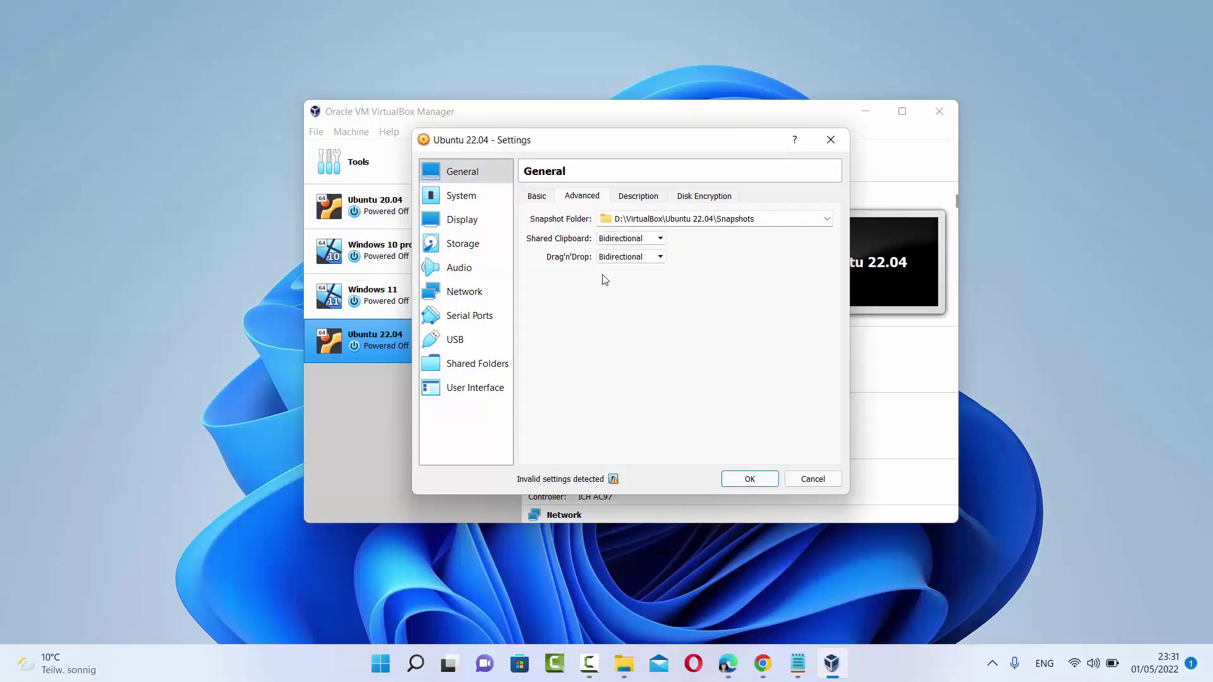
Review the General Description and Disk Encryption pages, leaving encryption disabled
left_click(156, 315)
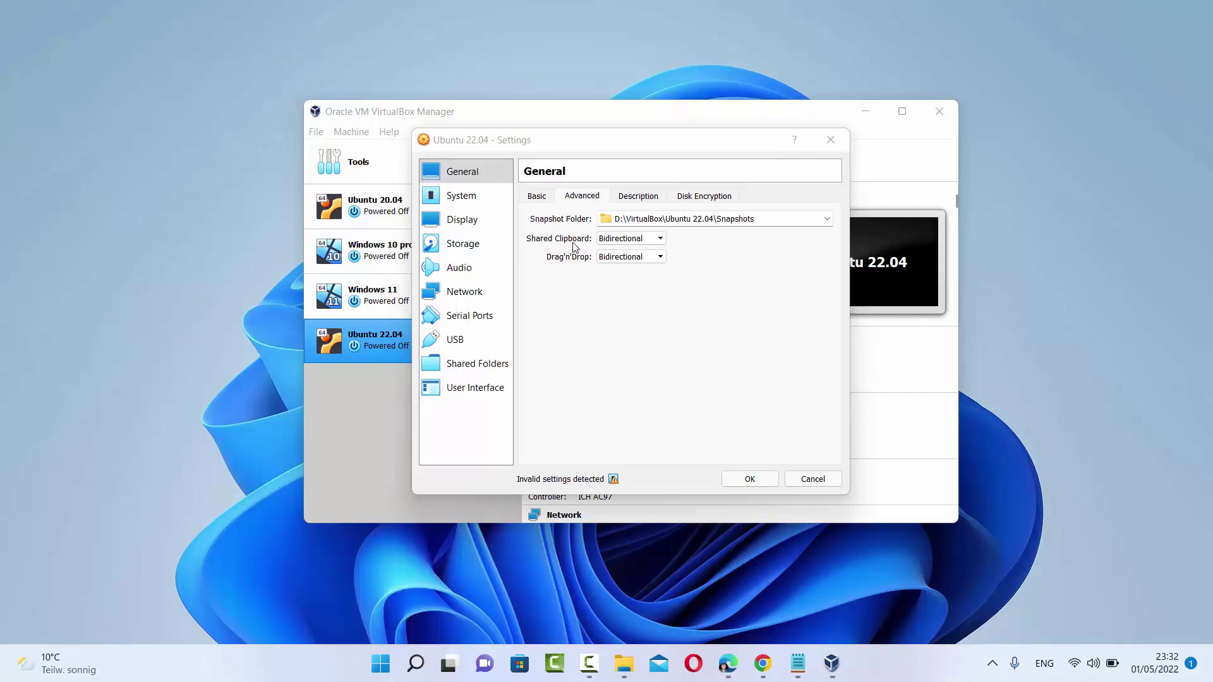
left_click(650, 277)
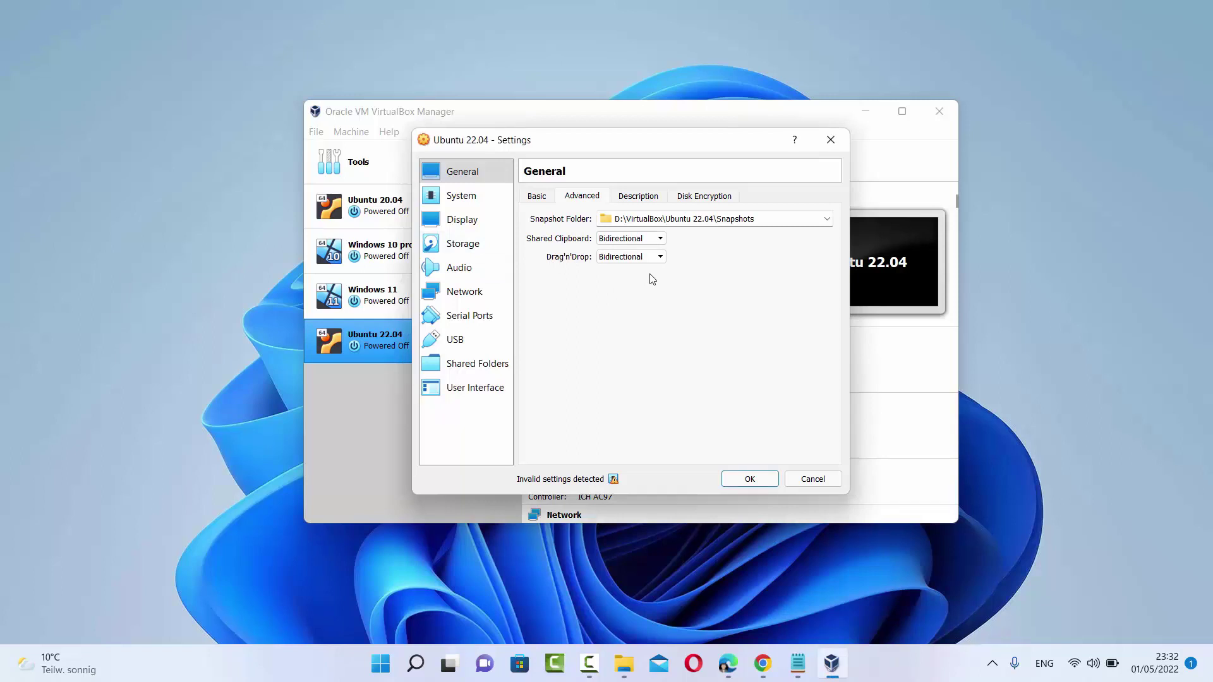
left_click(646, 201)
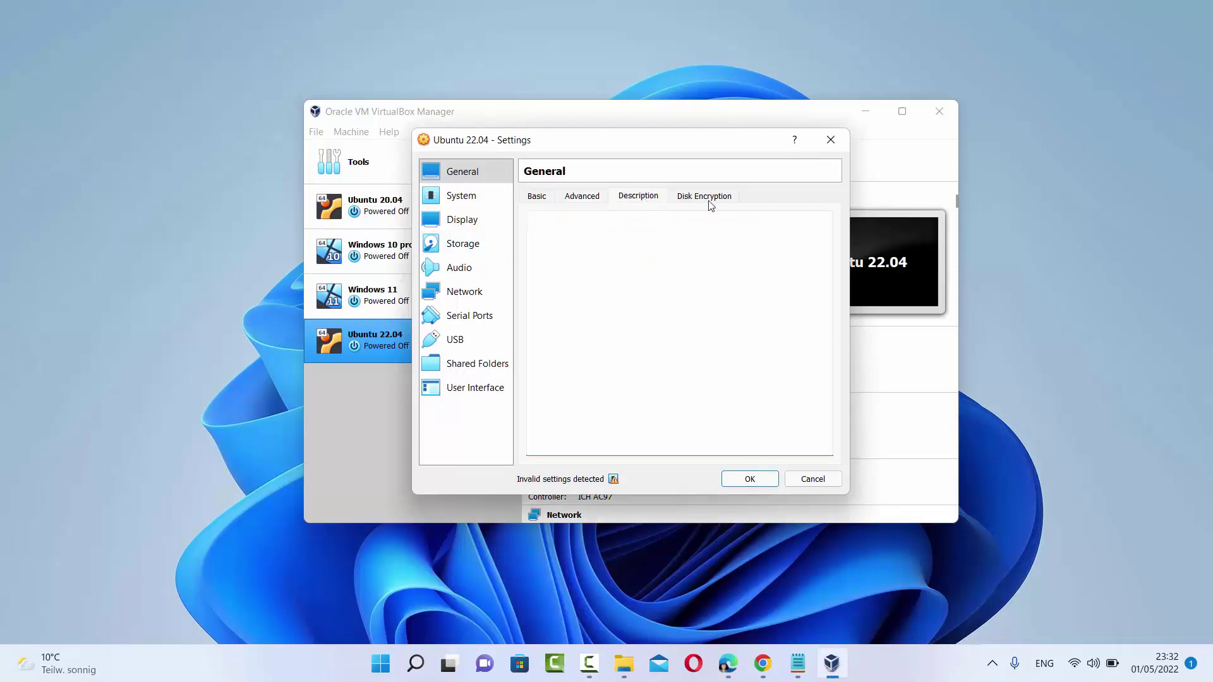
left_click(711, 201)
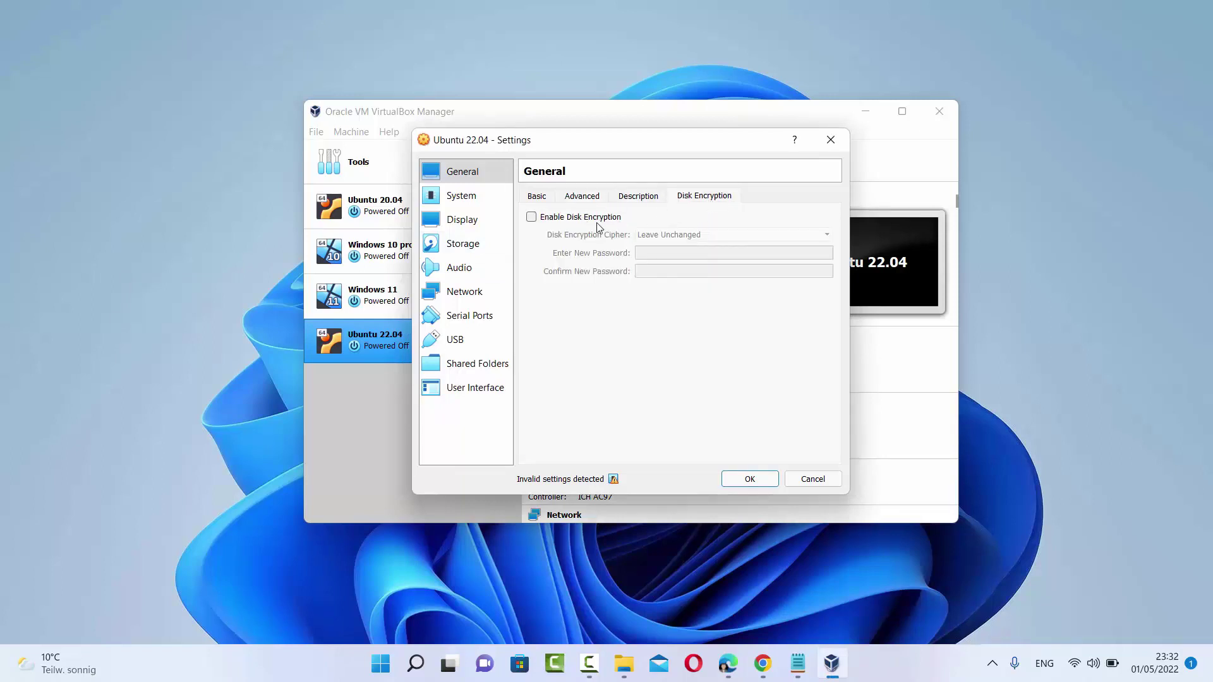
Set the Ubuntu 22.04 machine to 4 virtual processors under System > Processor
left_click(463, 200)
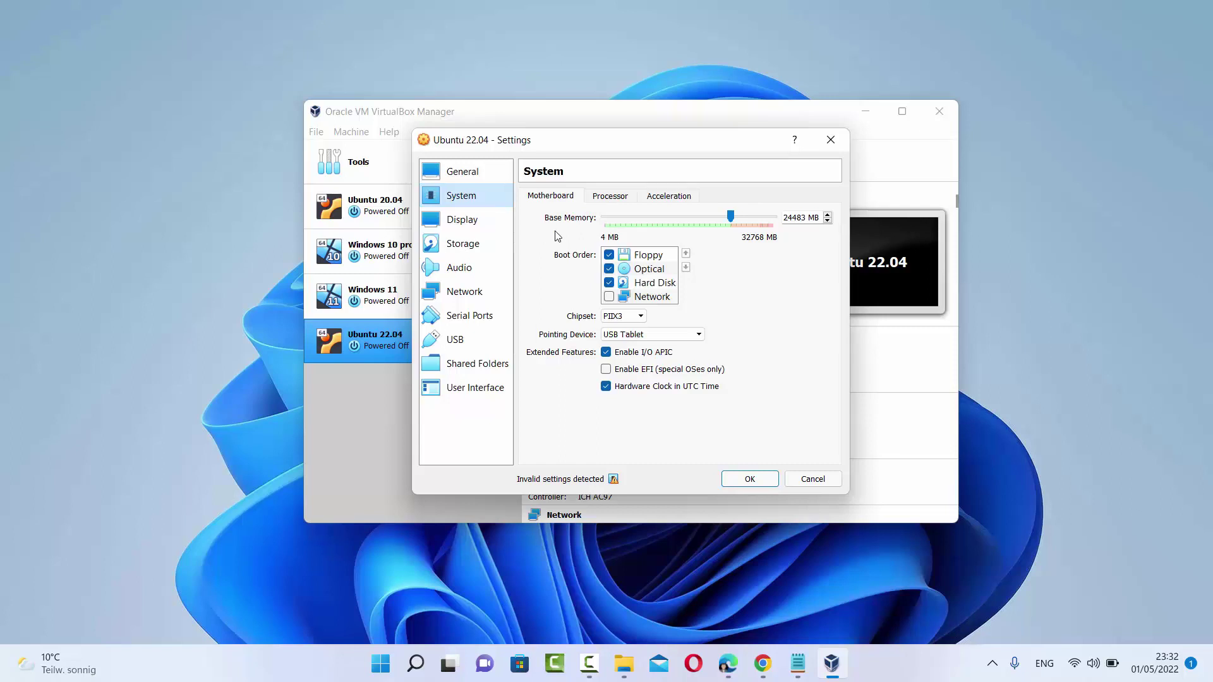
left_click(610, 198)
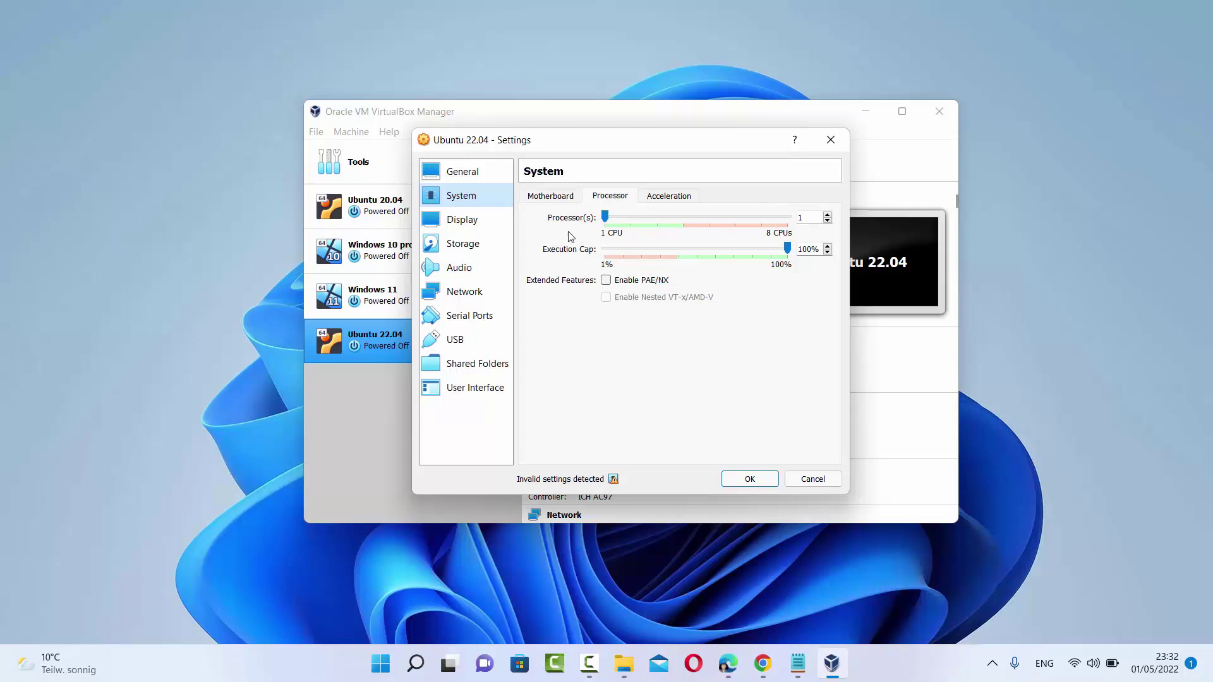
left_click(608, 219)
left_click_drag(608, 220, 789, 218)
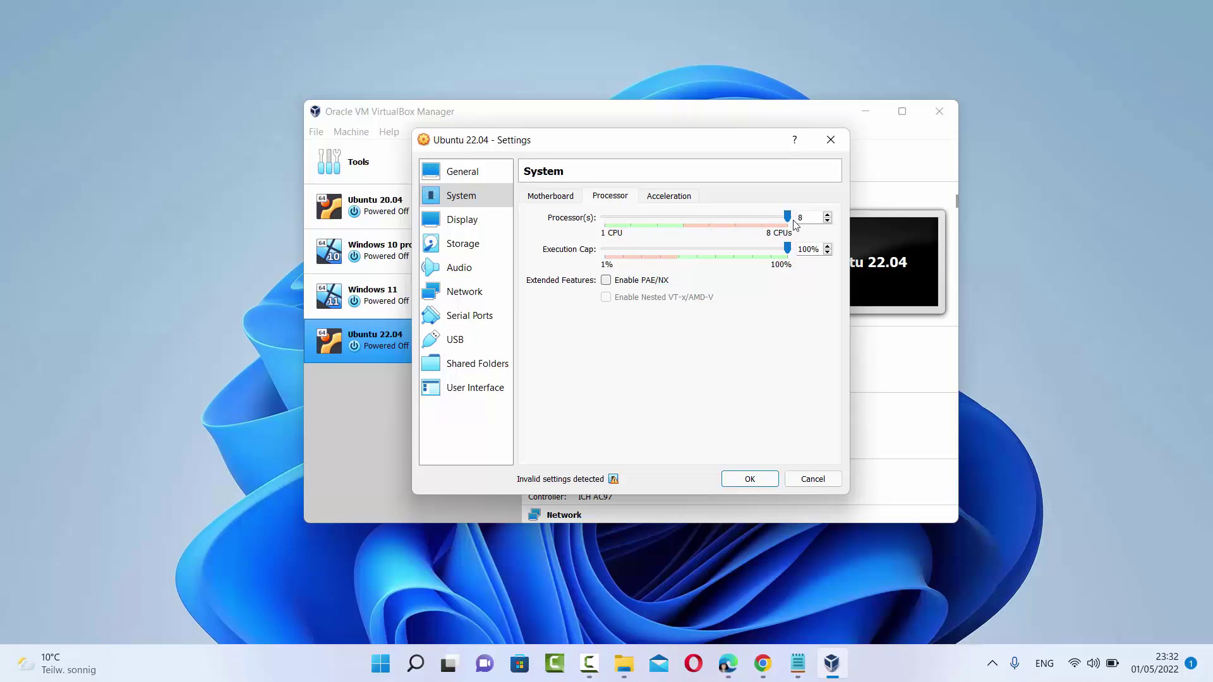
left_click_drag(787, 218, 691, 225)
left_click(480, 228)
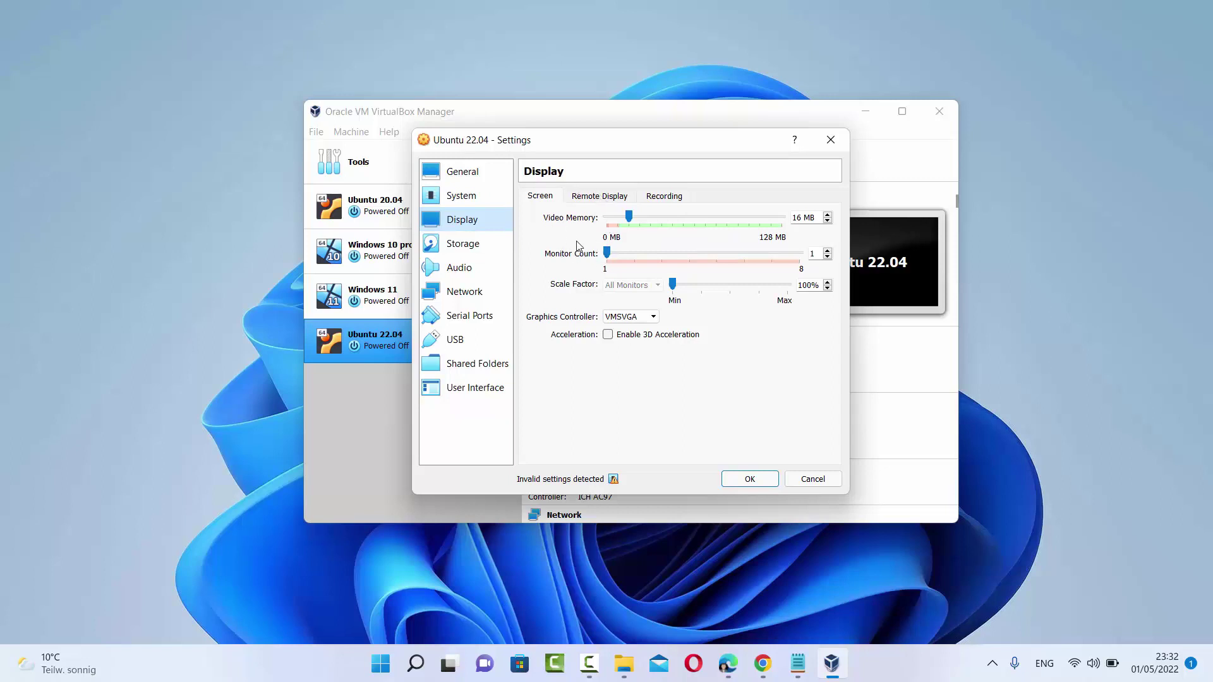
Load D:\Ubuntu\ubuntu-22.04-desktop-amd64.iso into the empty IDE optical drive in Storage
left_click(482, 249)
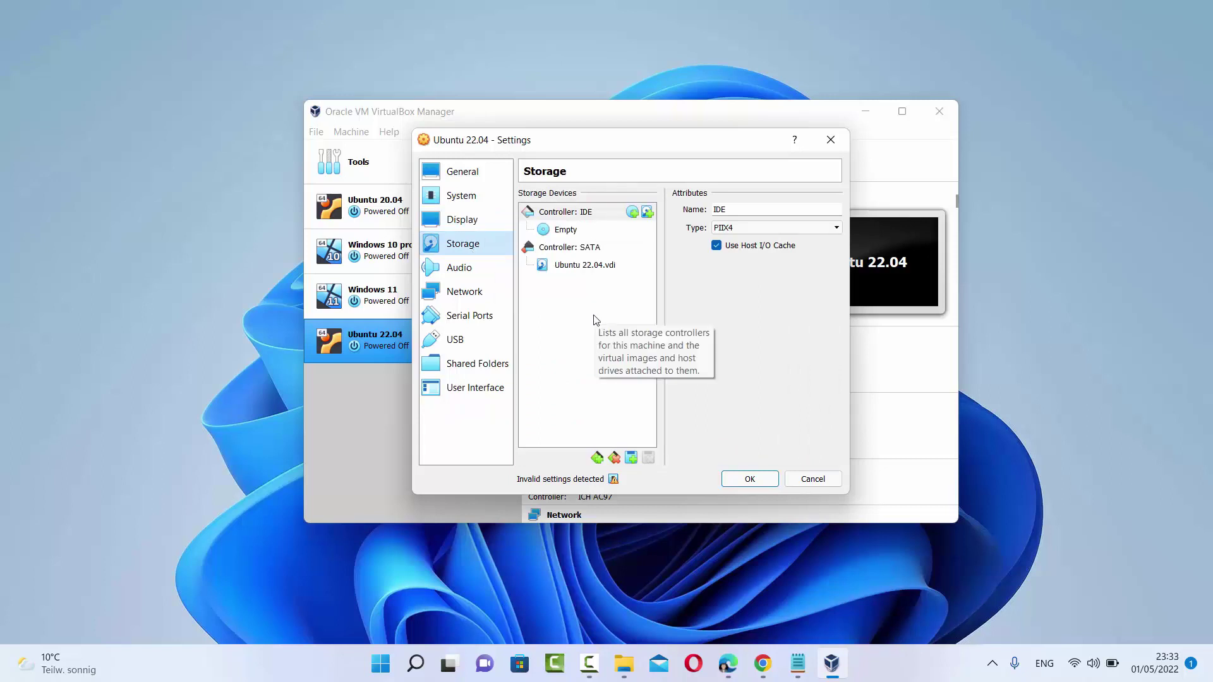
left_click(571, 236)
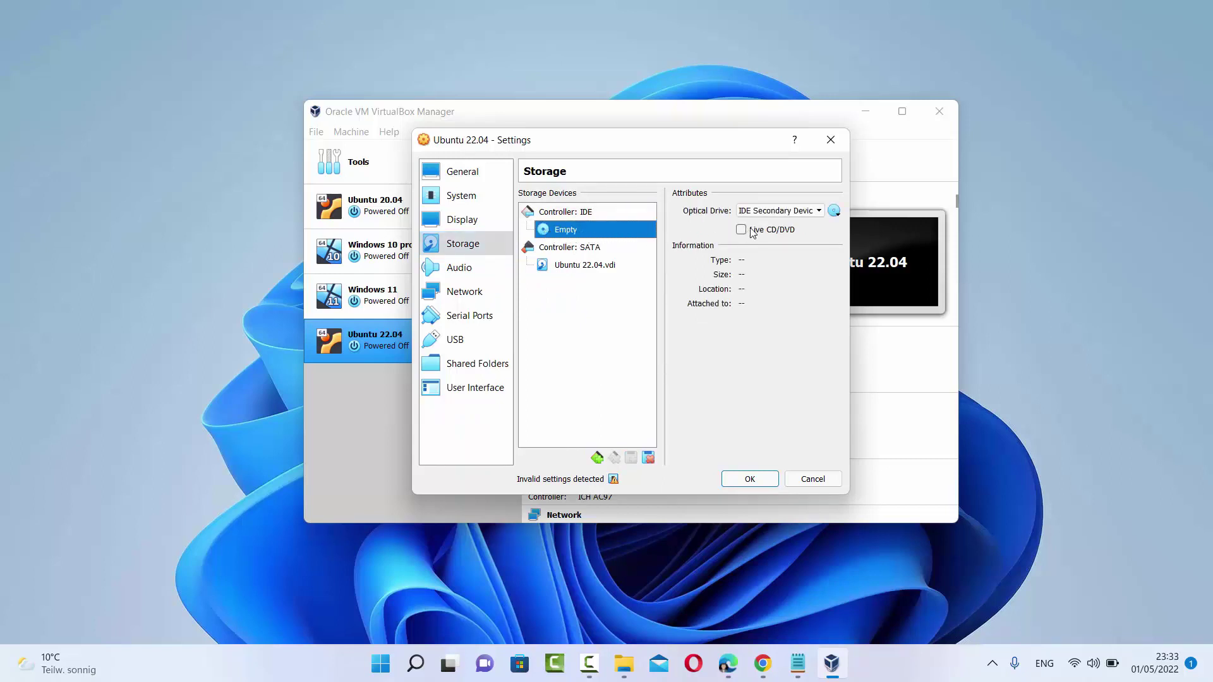
left_click(837, 214)
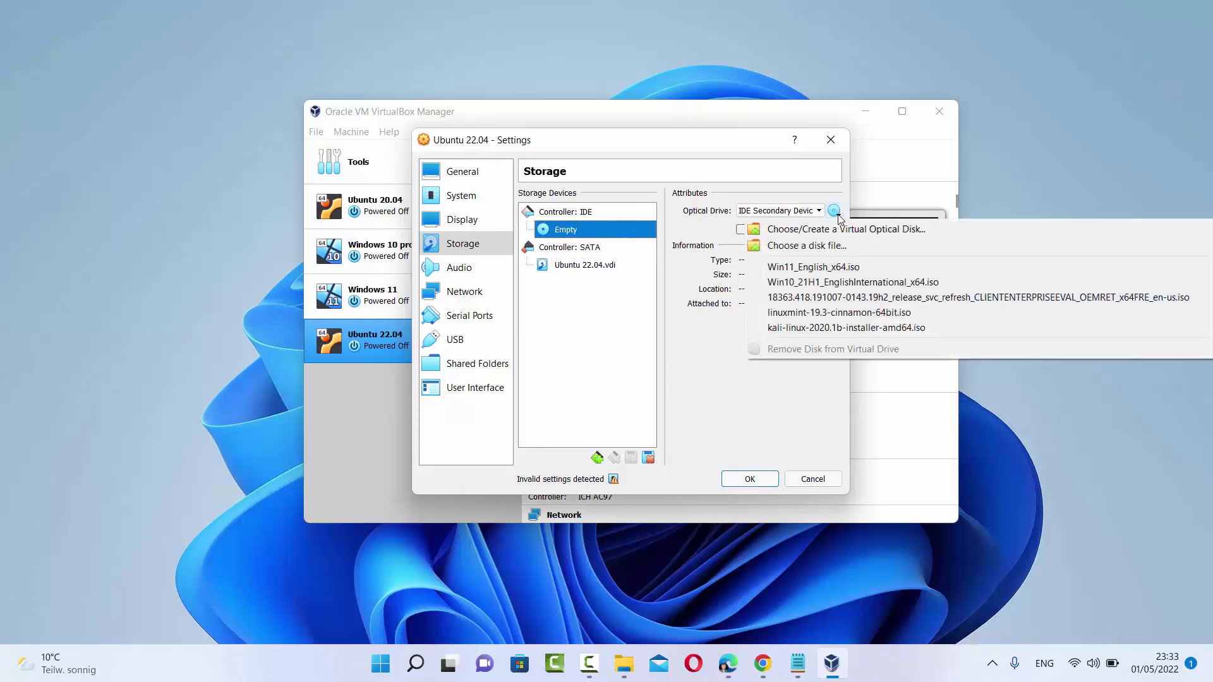
left_click(822, 246)
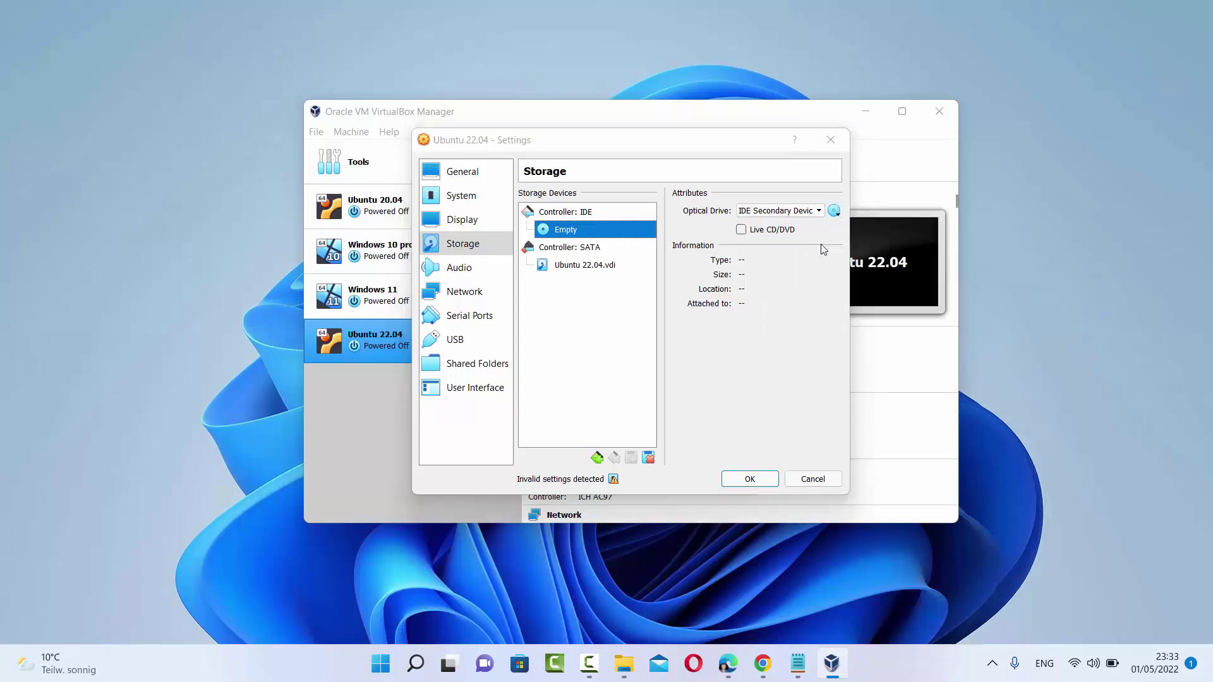
left_click(756, 195)
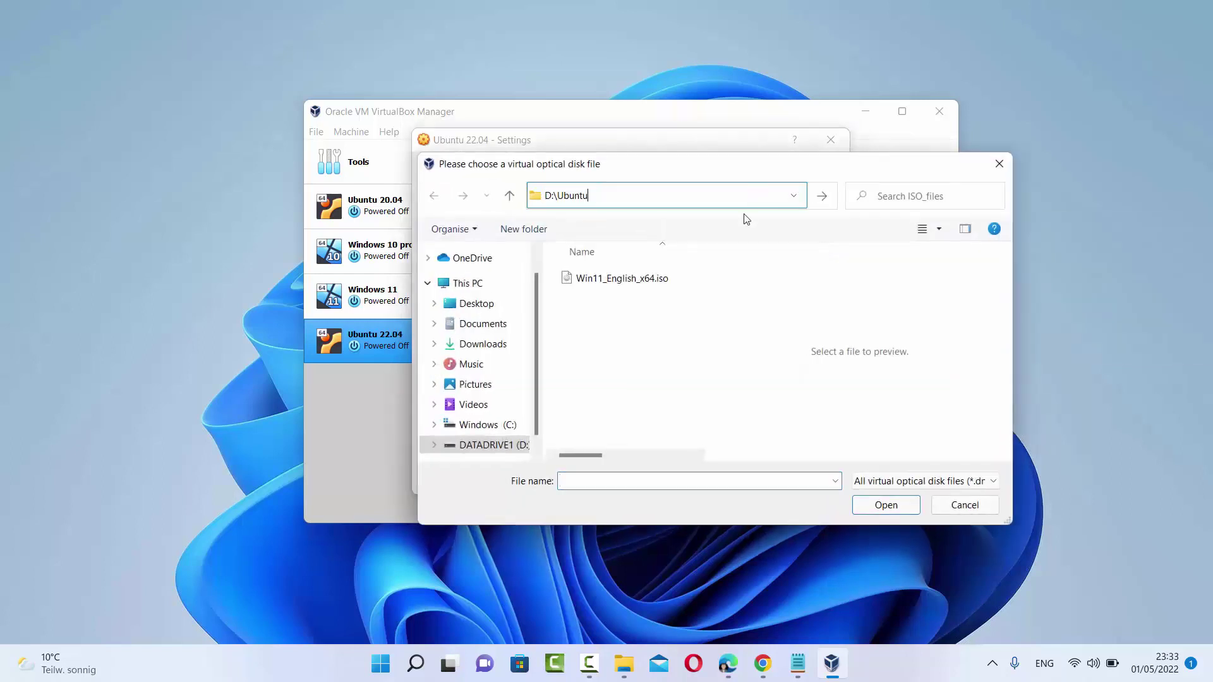
key("Return")
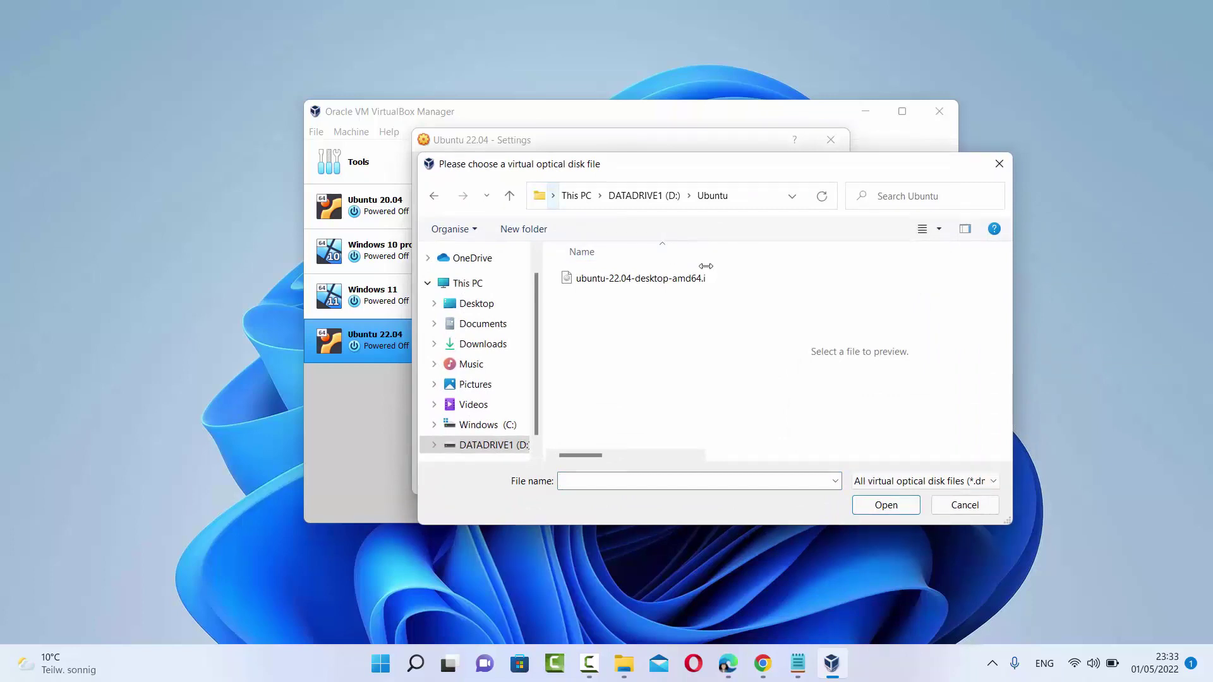
left_click_drag(706, 266, 760, 266)
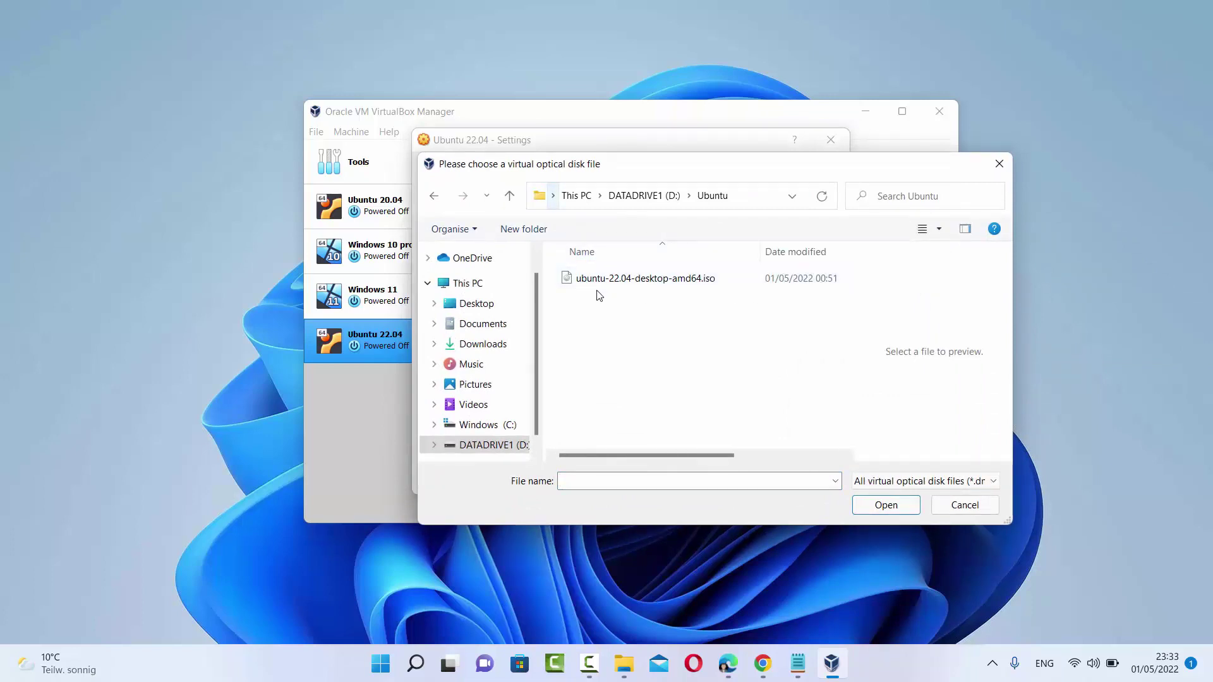
left_click(630, 290)
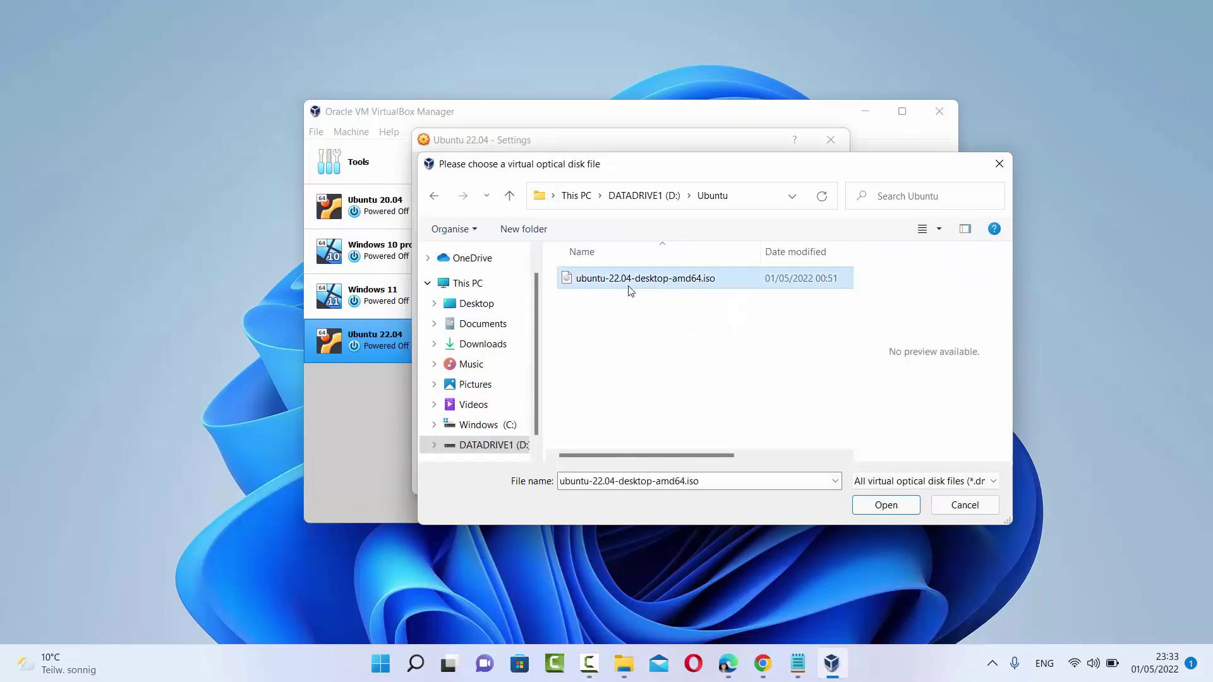
left_click(901, 508)
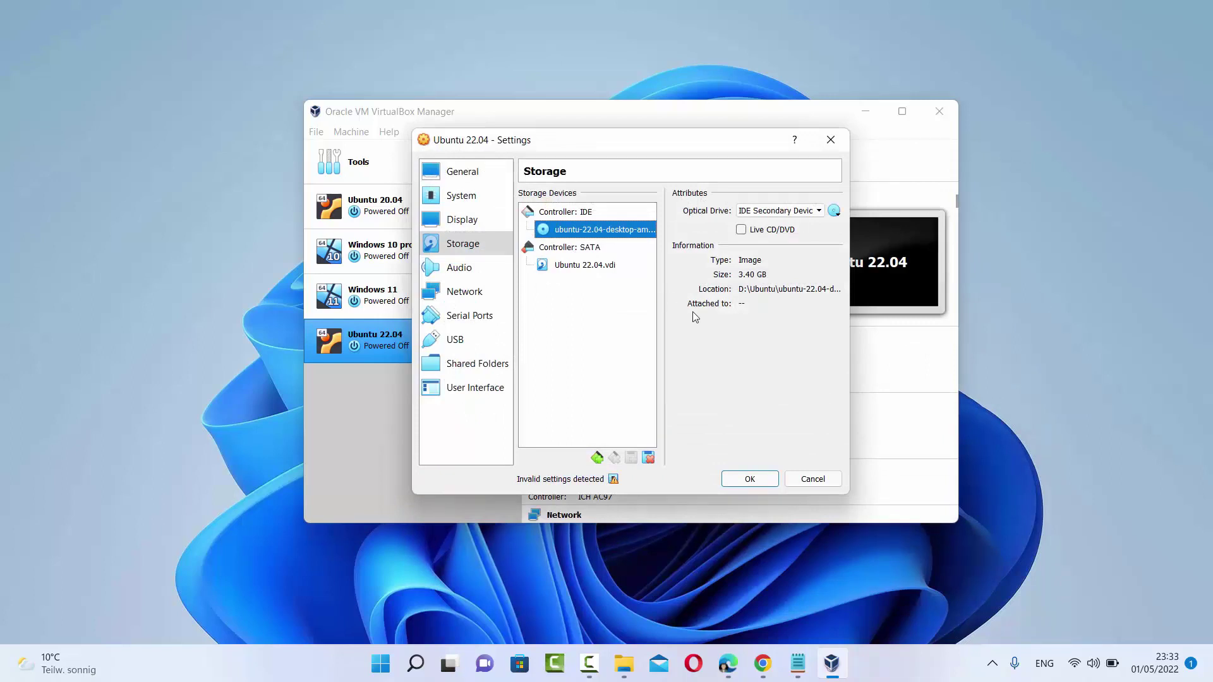
Review the Audio, Network, Serial Ports and USB pages, then save the settings
left_click_drag(851, 357, 1003, 358)
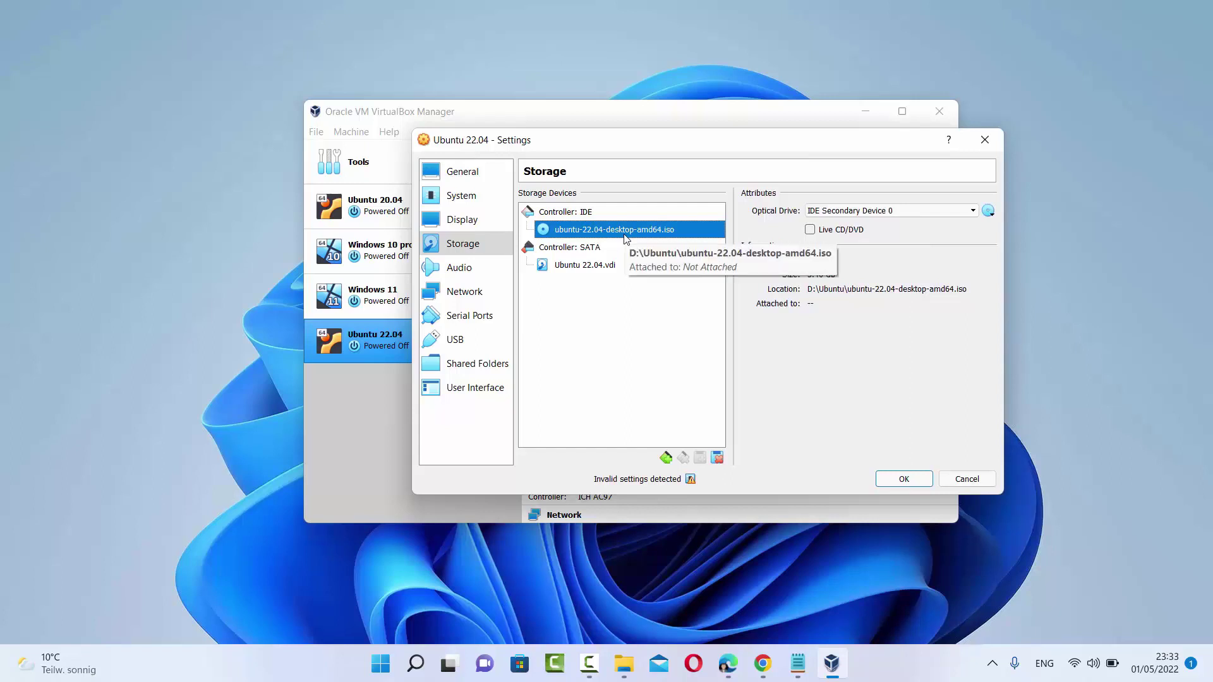
left_click(460, 268)
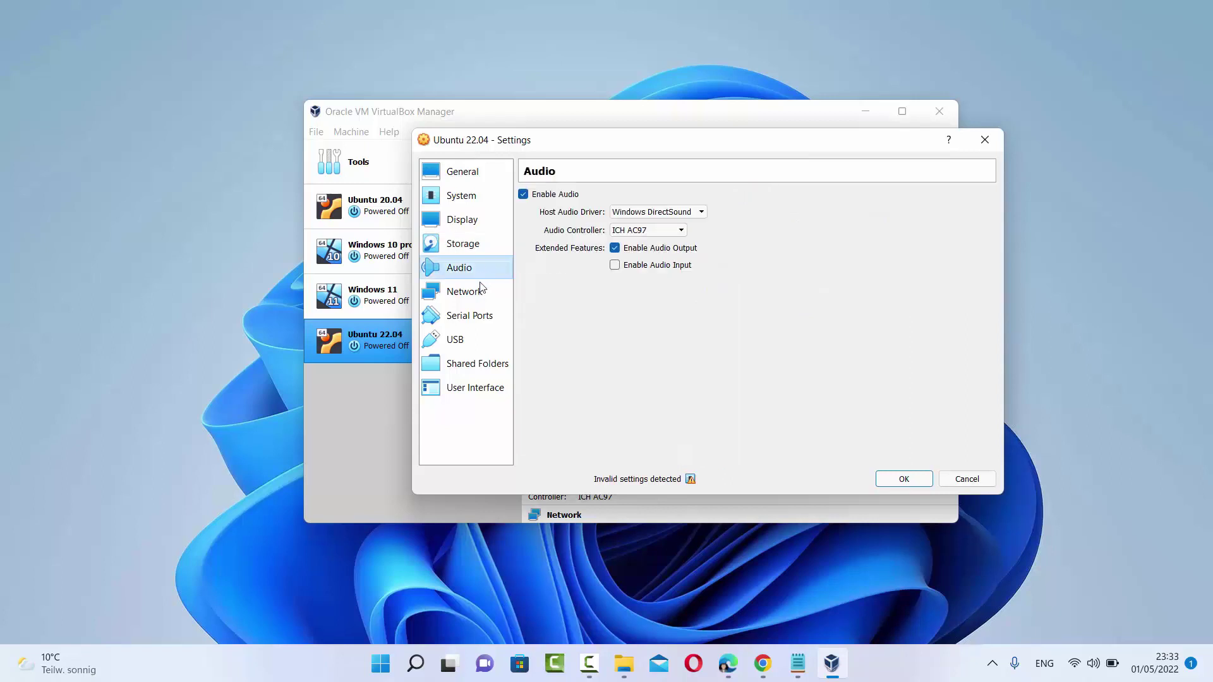
left_click(479, 294)
left_click(470, 316)
left_click(469, 342)
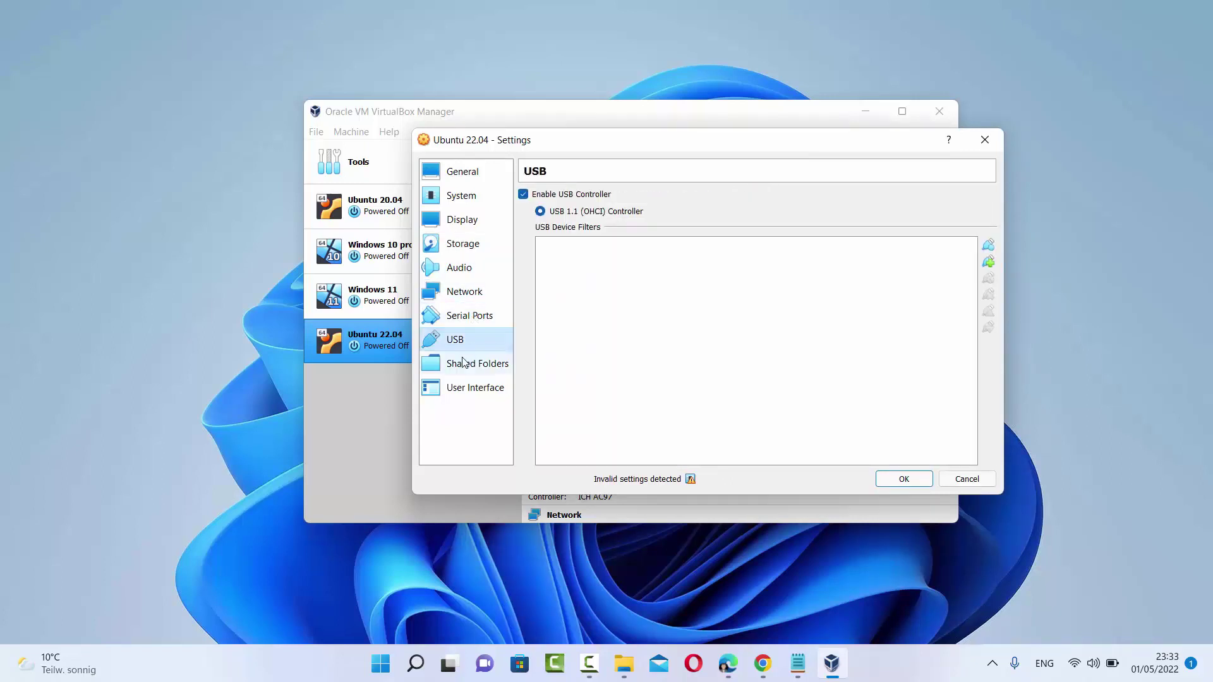
left_click(916, 482)
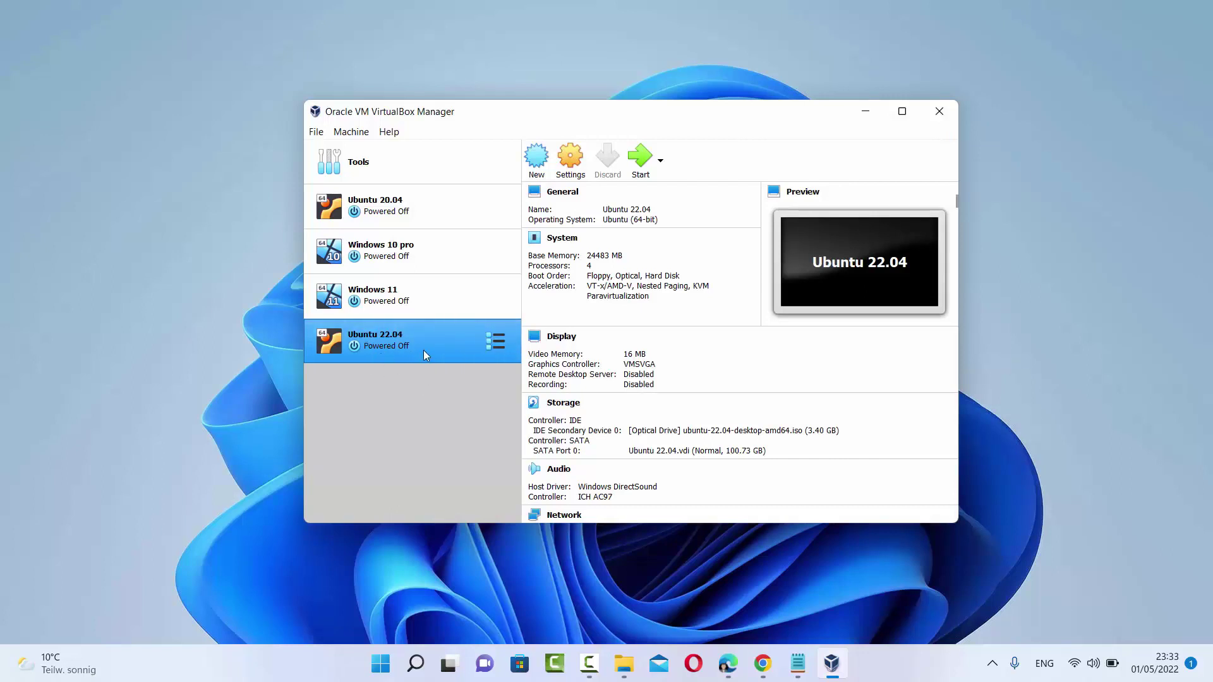
Start the Ubuntu 22.04 VM, dismiss the capture notice, and boot 'Try or Install Ubuntu' from GRUB
left_click(639, 162)
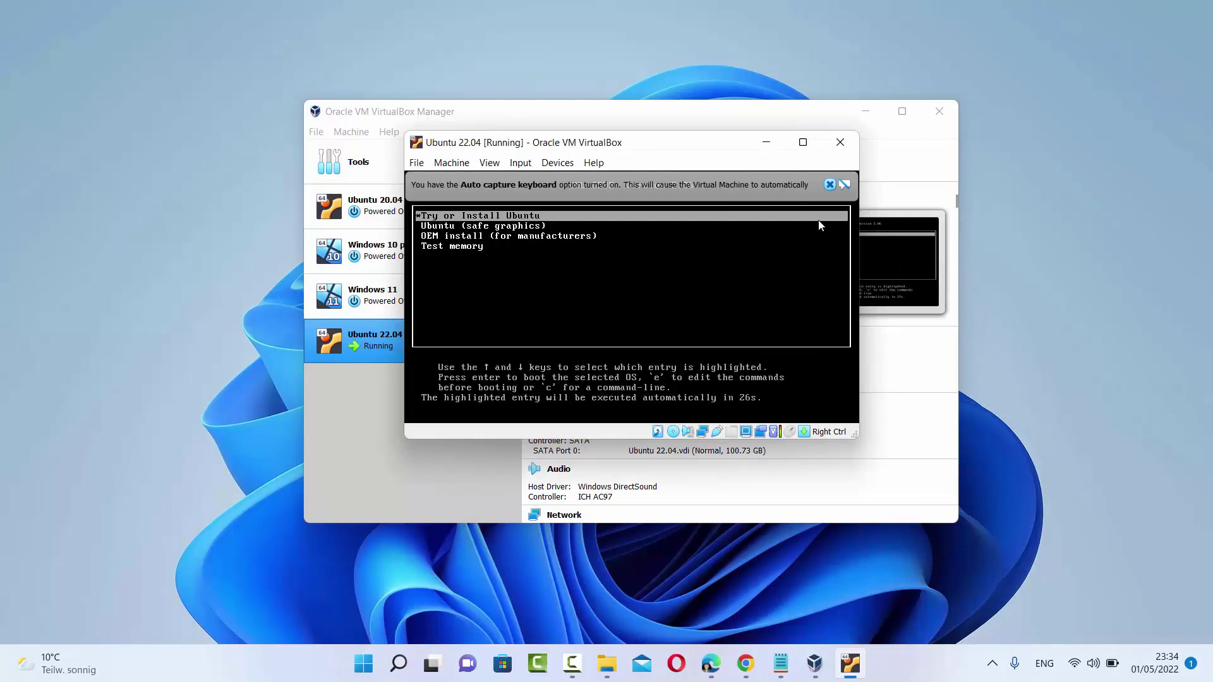
left_click(829, 184)
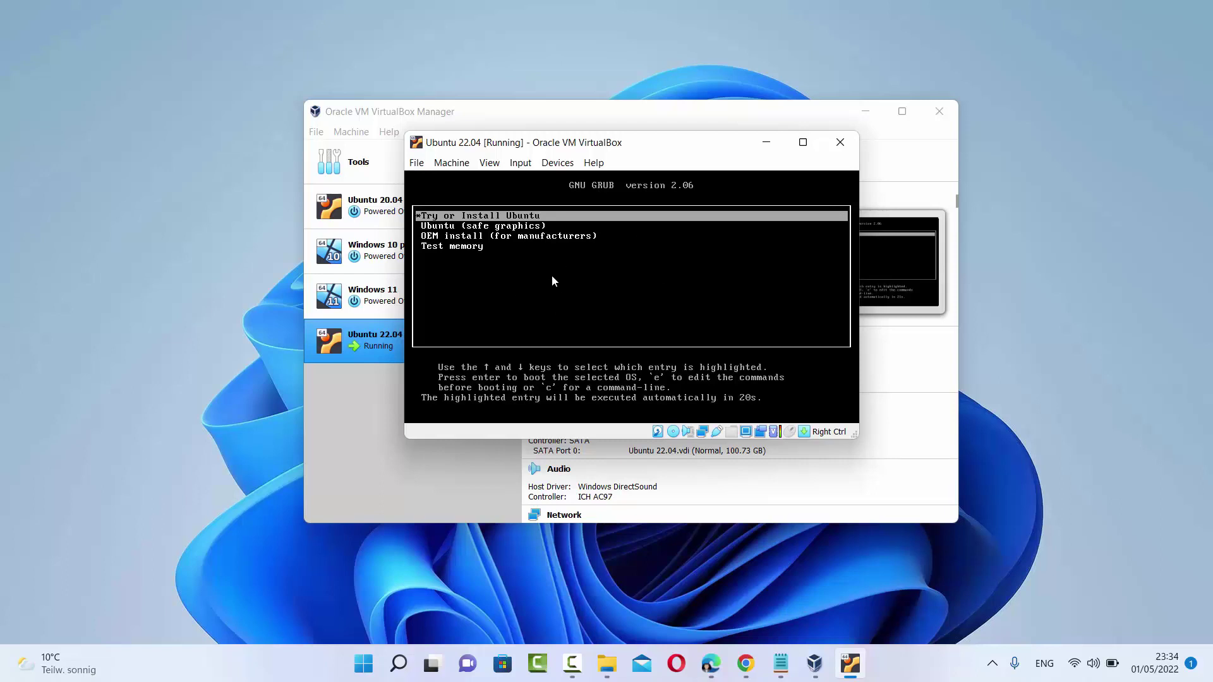
key("Down")
key("Down")
key("Down")
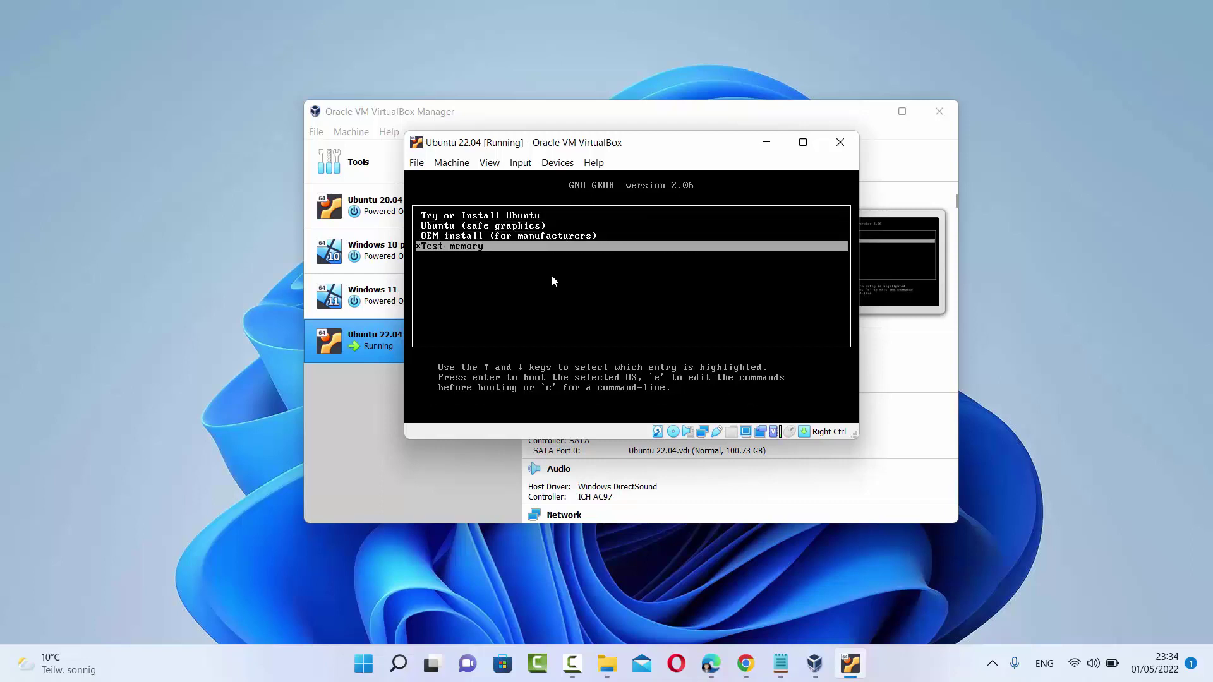
key("Up")
key("Up")
key("Up")
key("Down")
key("Down")
key("Down")
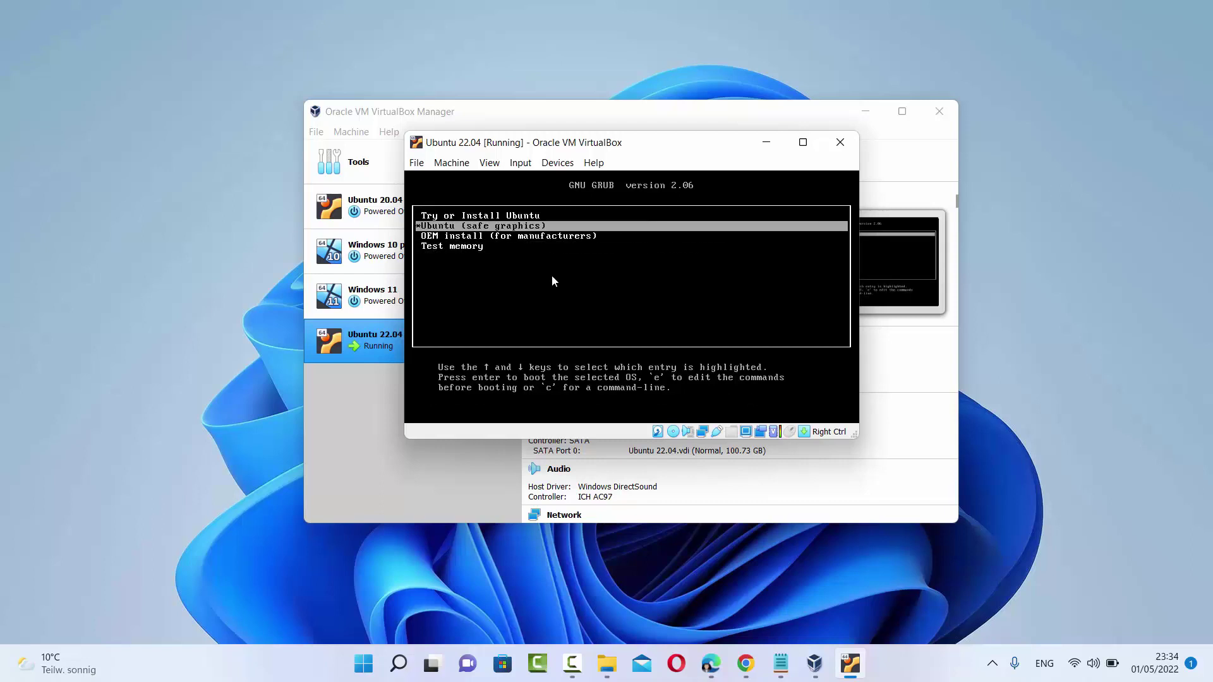
key("Up")
key("Up")
key("Up")
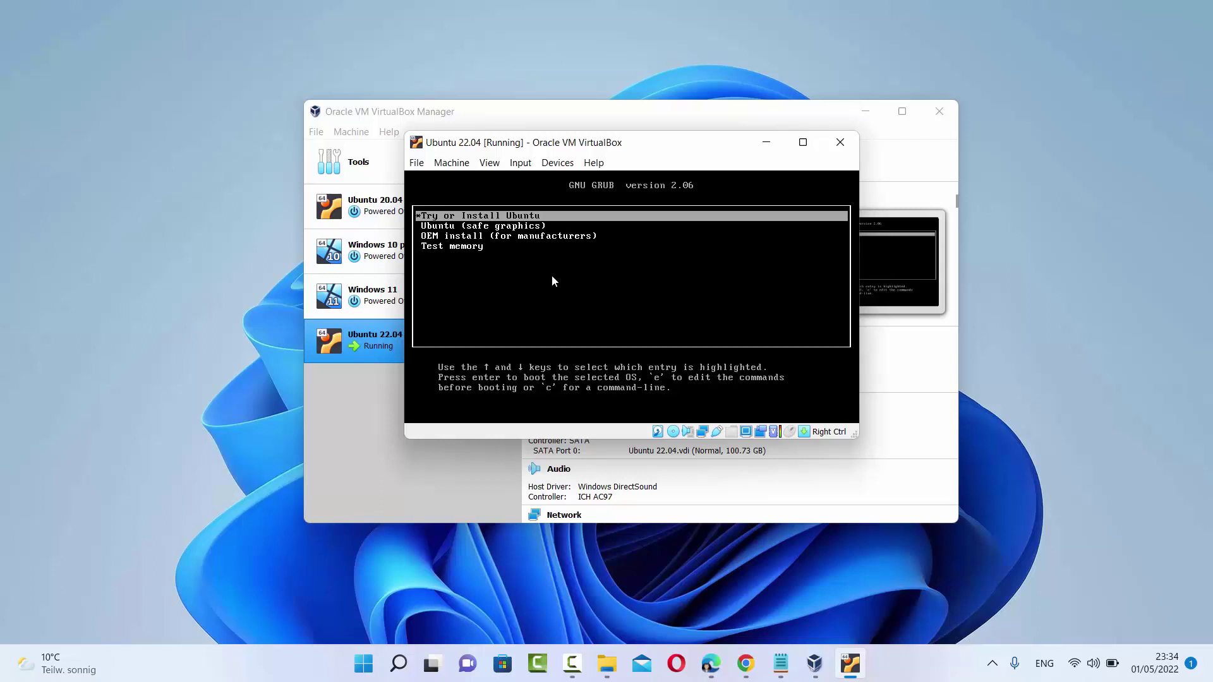
key("Return")
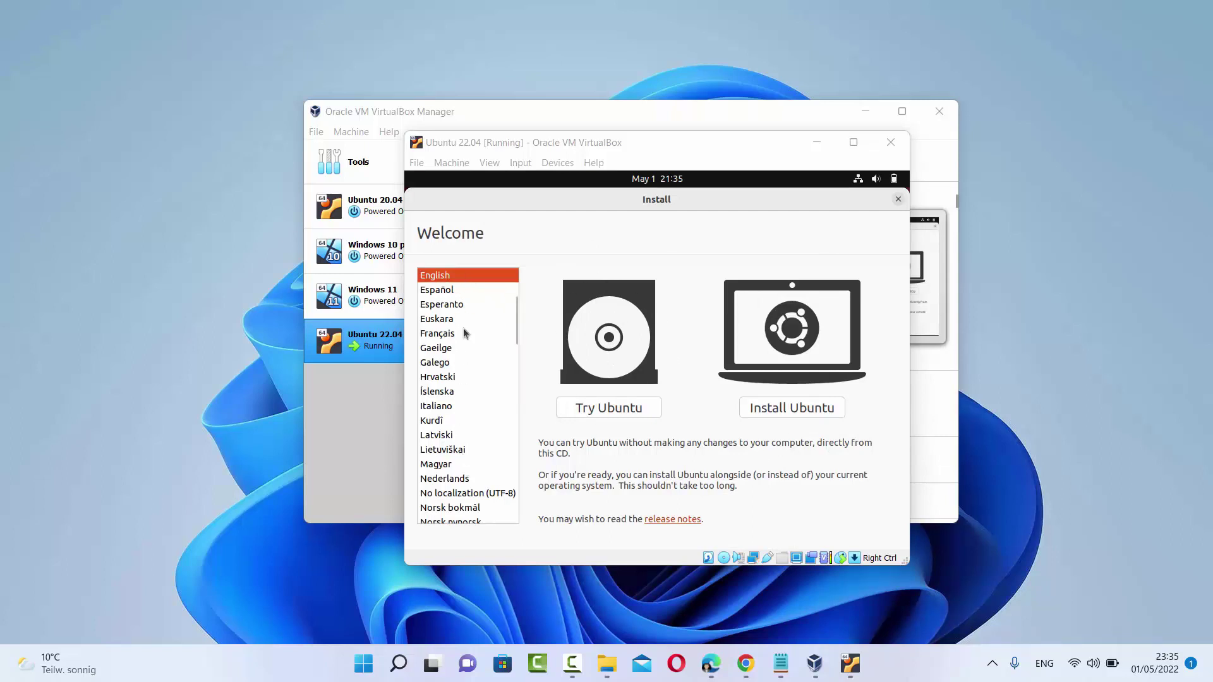
Keep English as the language and choose Install Ubuntu
left_click(439, 276)
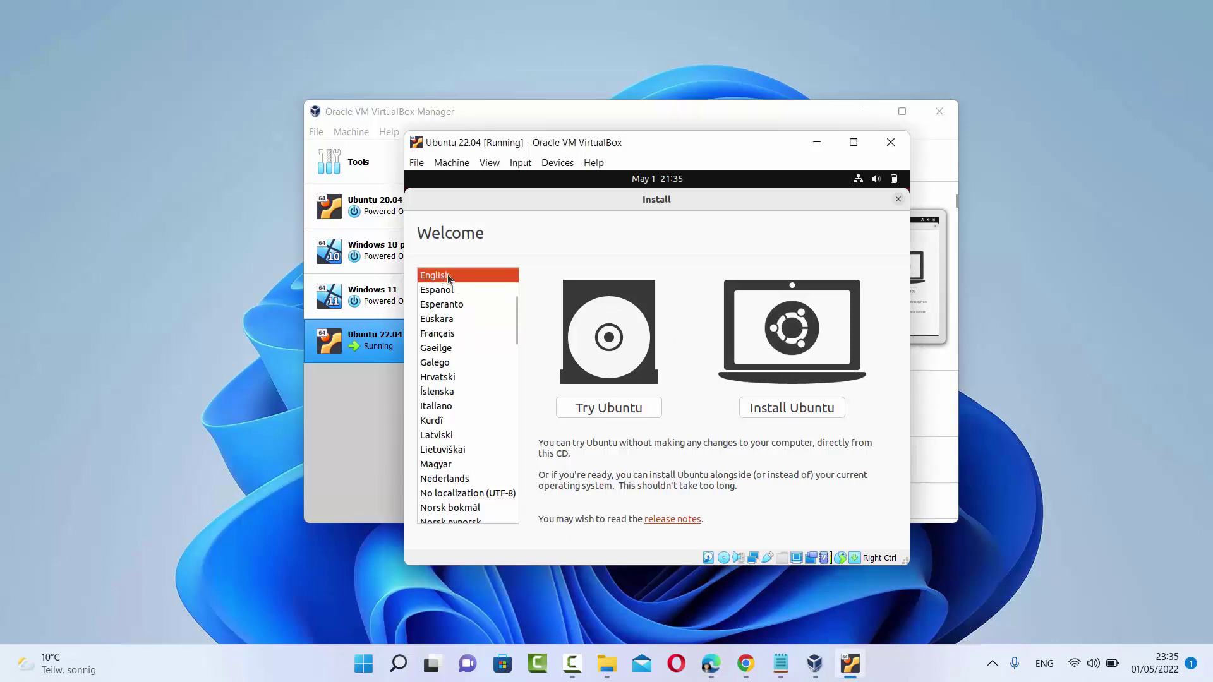
left_click(787, 408)
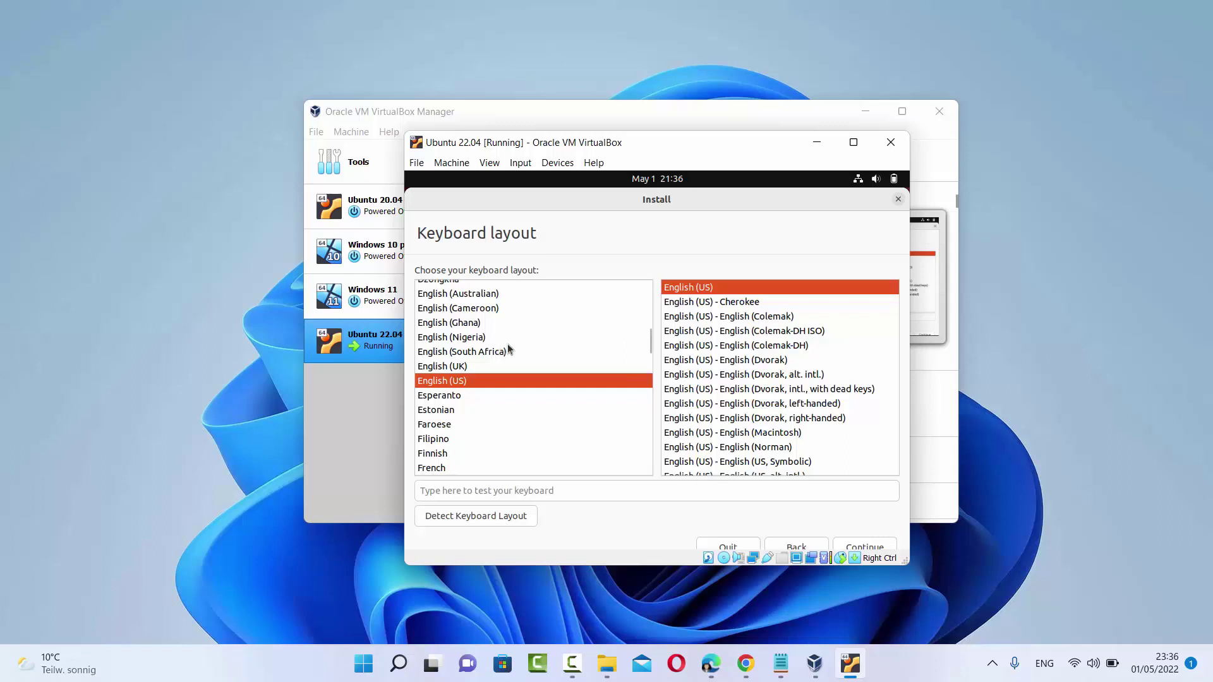
Select the German keyboard layout, continue, and move the VM window up and left
scroll(509, 349, "down", 3)
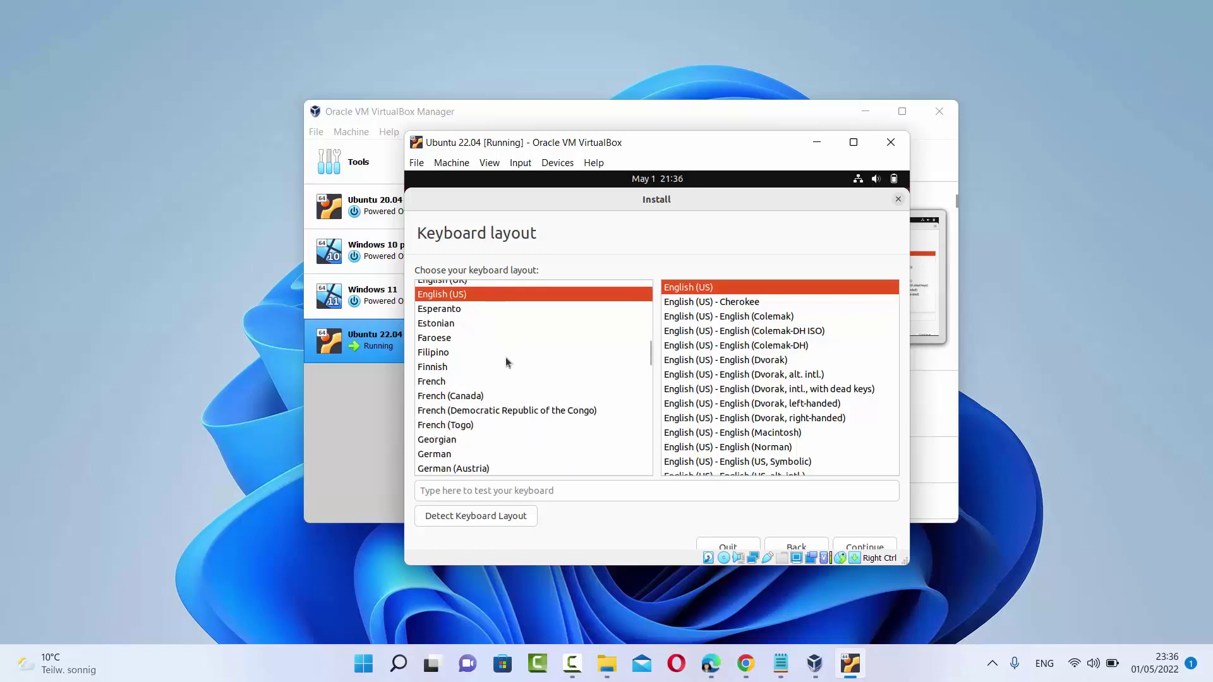
left_click(442, 455)
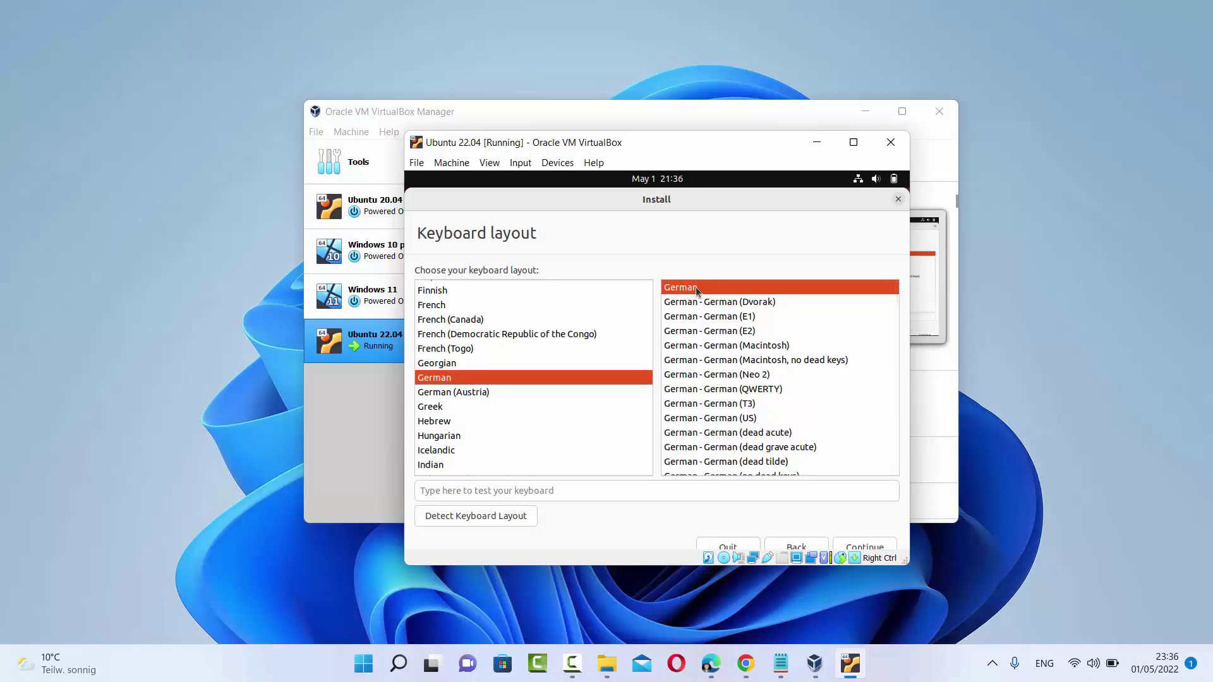
left_click(860, 546)
left_click_drag(676, 146, 637, 120)
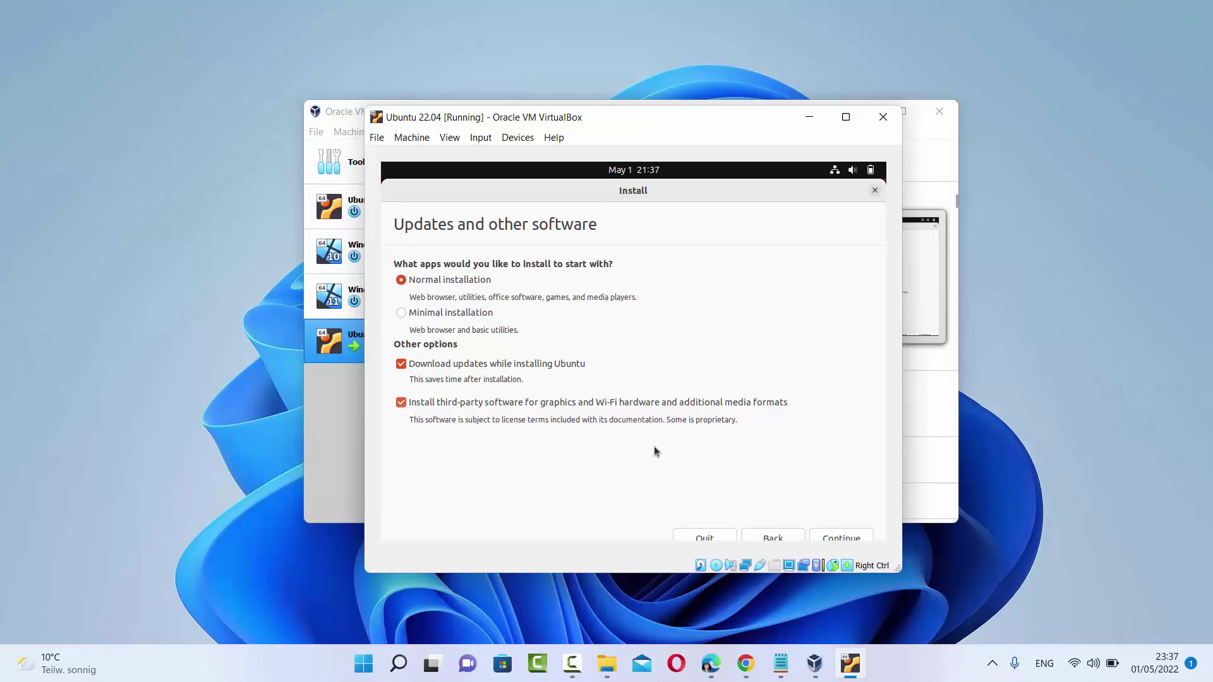
Continue with Normal installation plus updates and third-party software
left_click(848, 538)
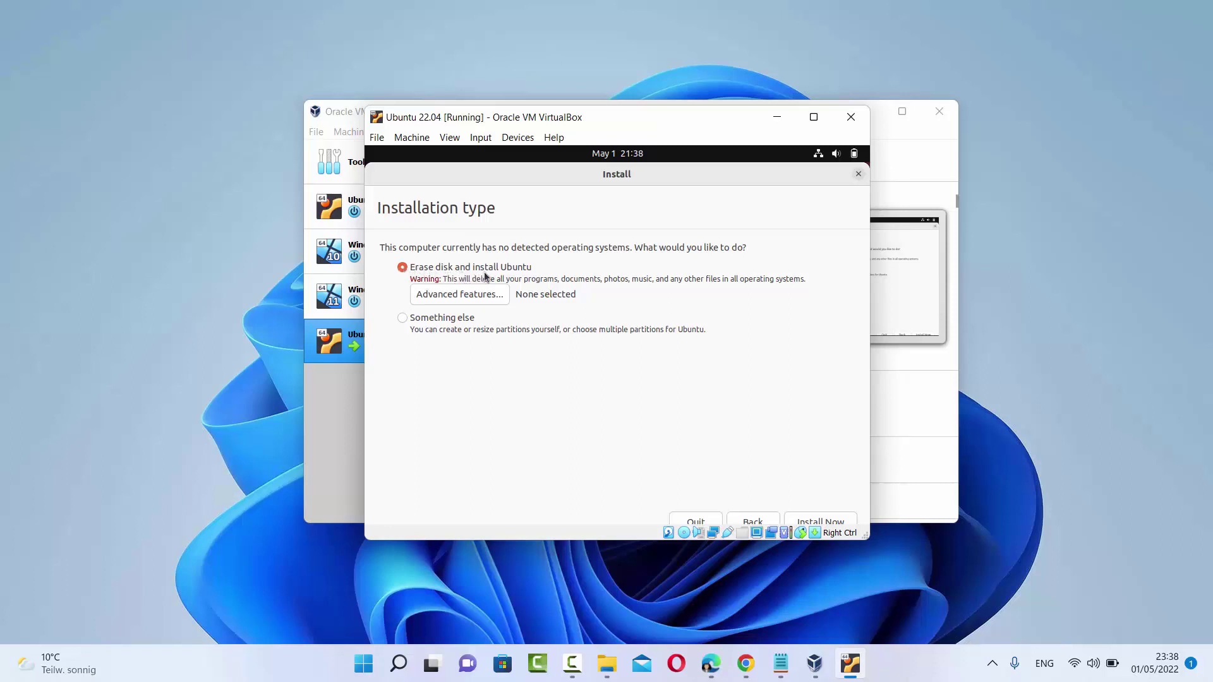
Install Ubuntu with 'Erase disk and install Ubuntu' and keep Berlin as the location
left_click(816, 522)
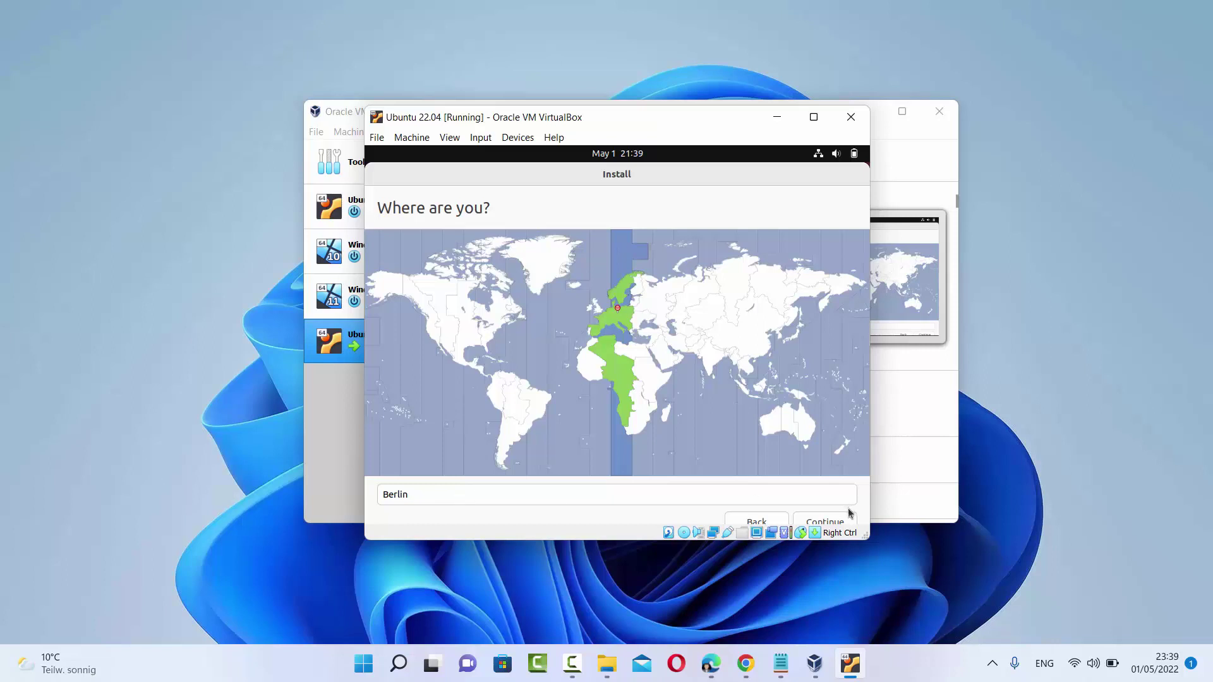
left_click(835, 522)
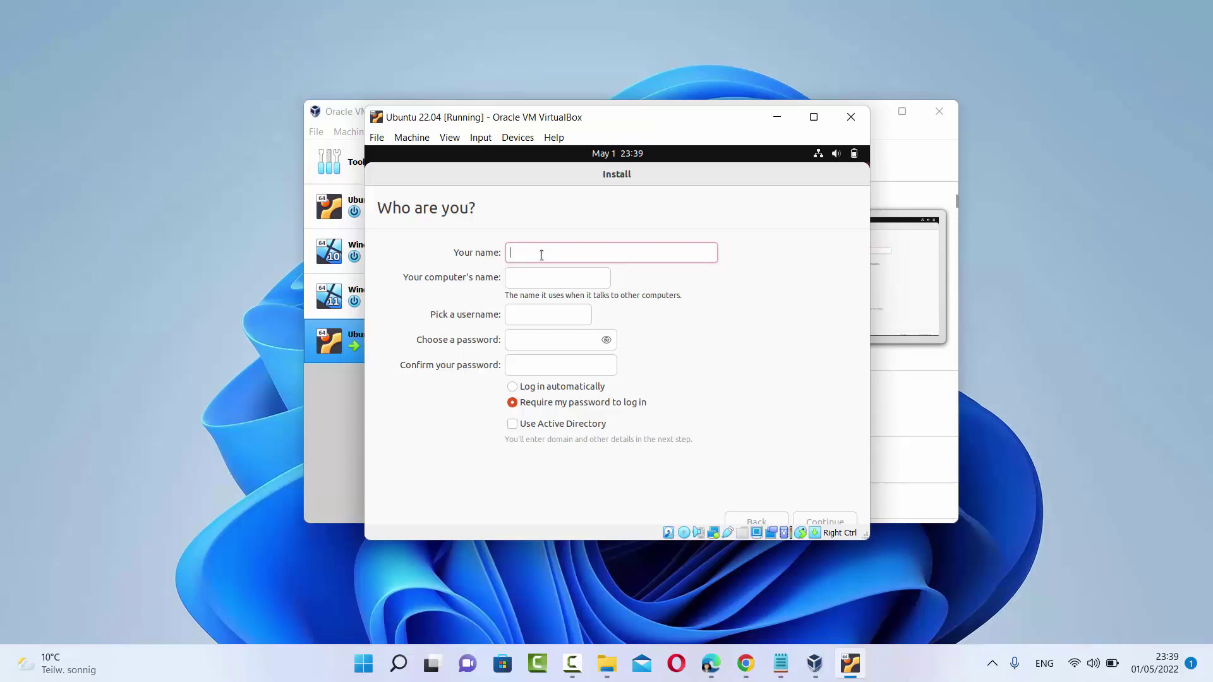
Enter the user's name and delete the '-VirtualBox' suffix from the computer name
type("codebind")
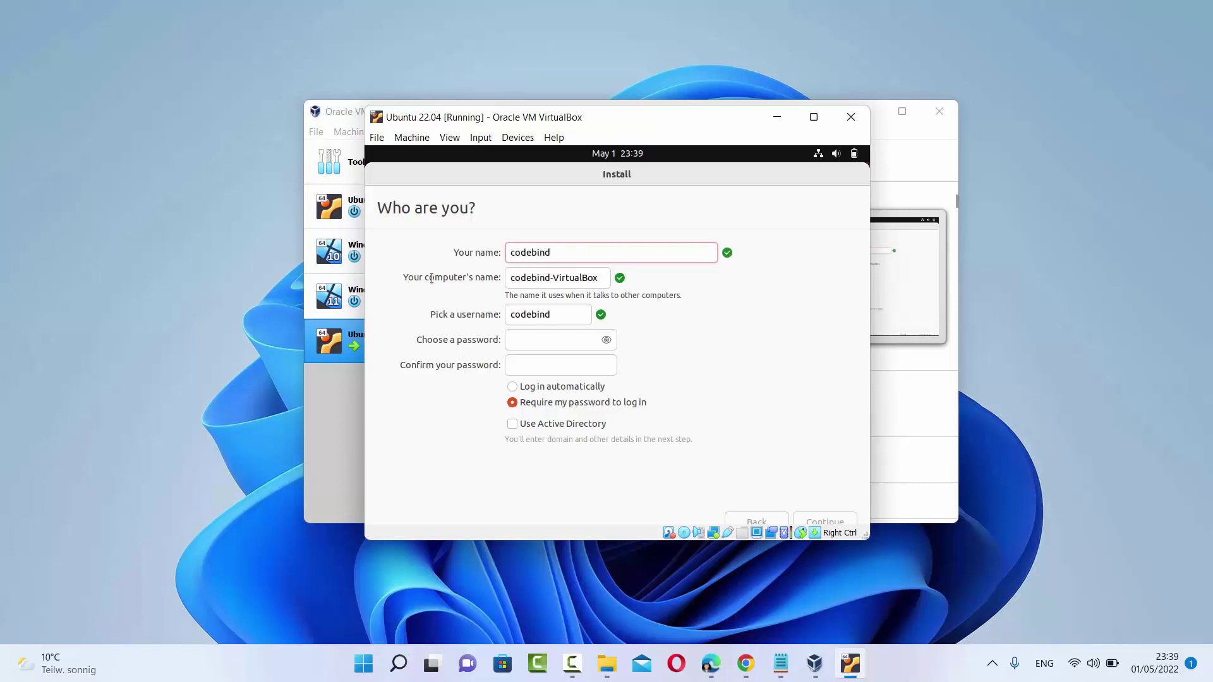
double_click(525, 279)
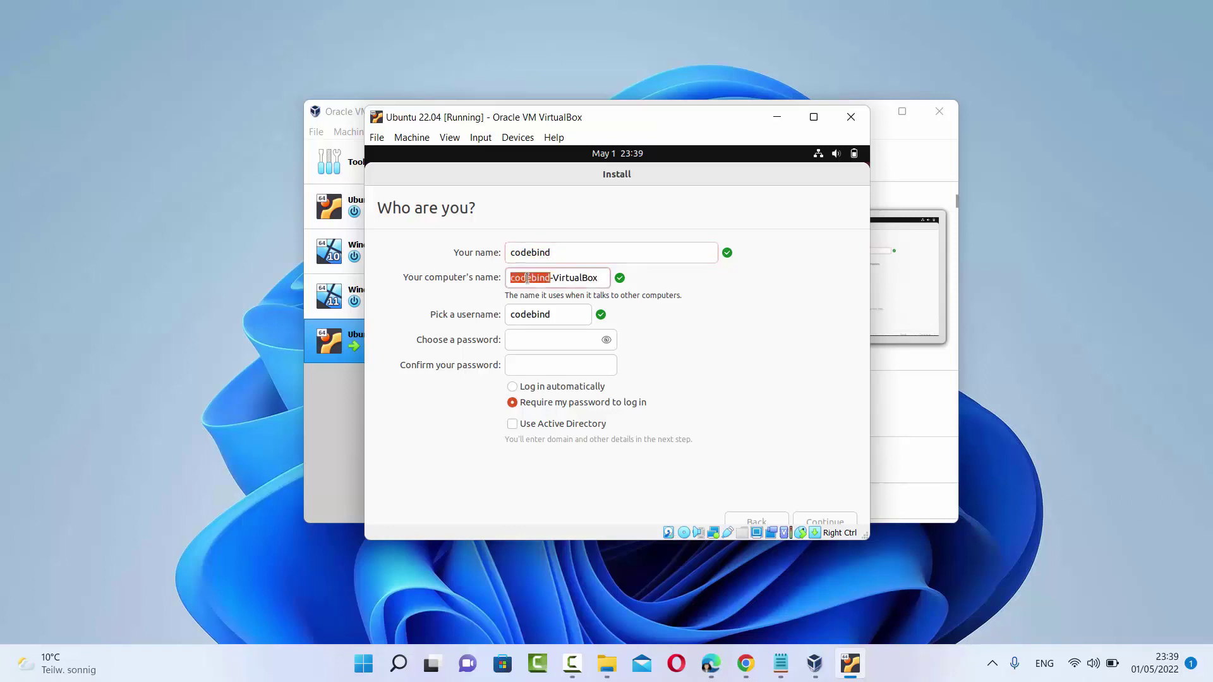
double_click(566, 279)
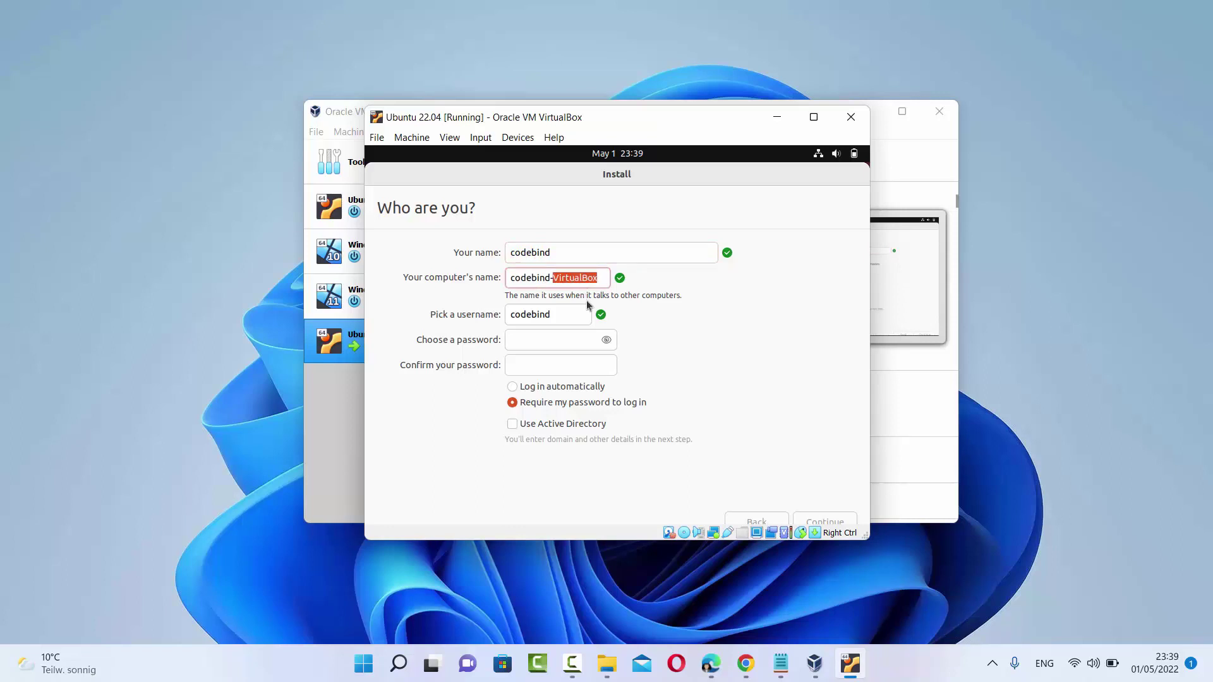
key("BackSpace")
key("BackSpace")
Enter and confirm the account password, then continue so the installation runs
left_click(561, 344)
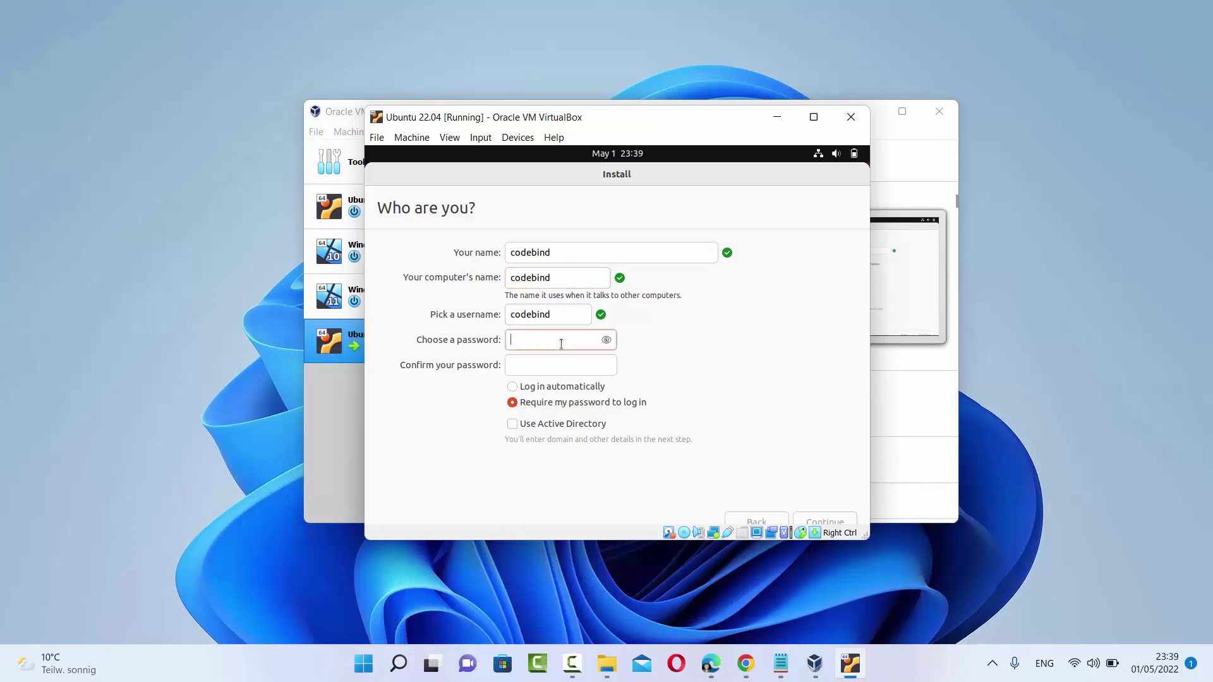
type("123456")
left_click(572, 371)
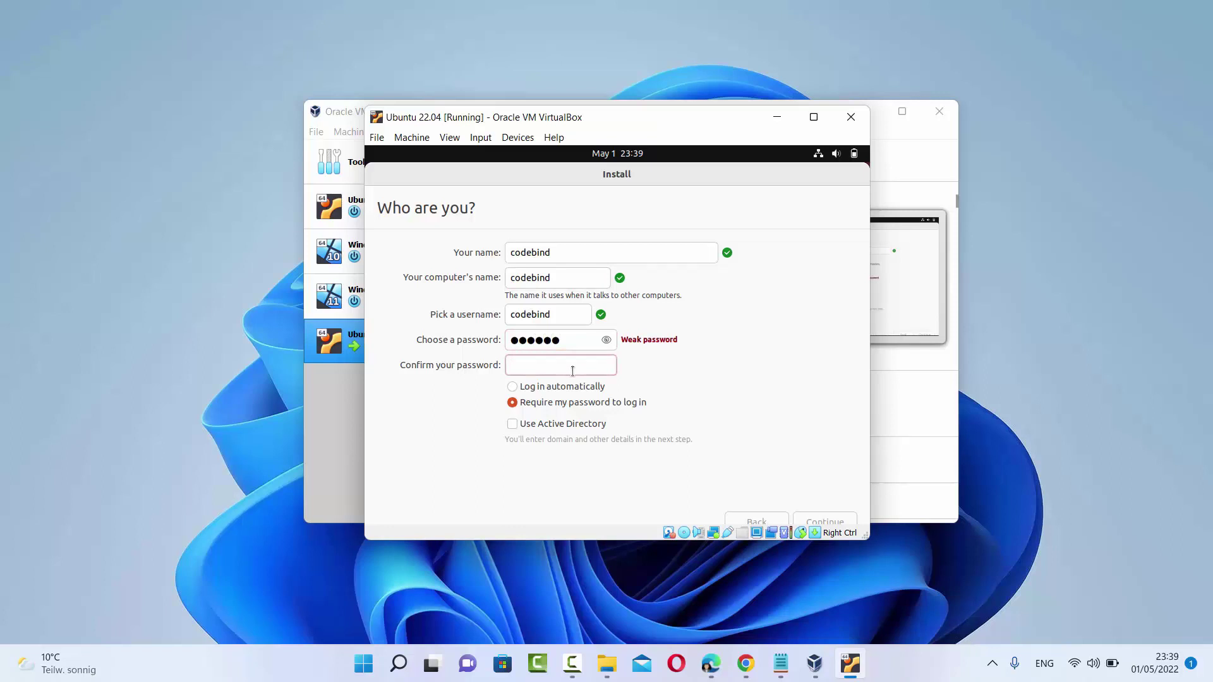
type("123456")
left_click(817, 523)
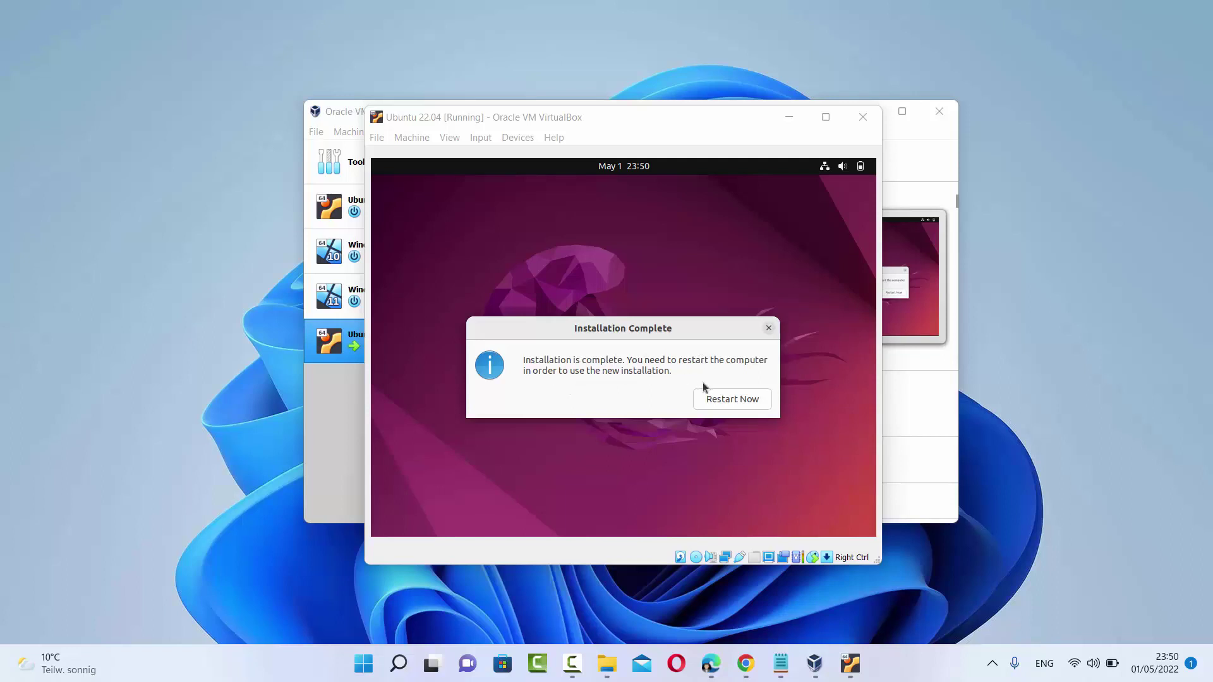
Restart the newly installed Ubuntu guest and confirm the medium-removal prompt so it boots to login
left_click(732, 404)
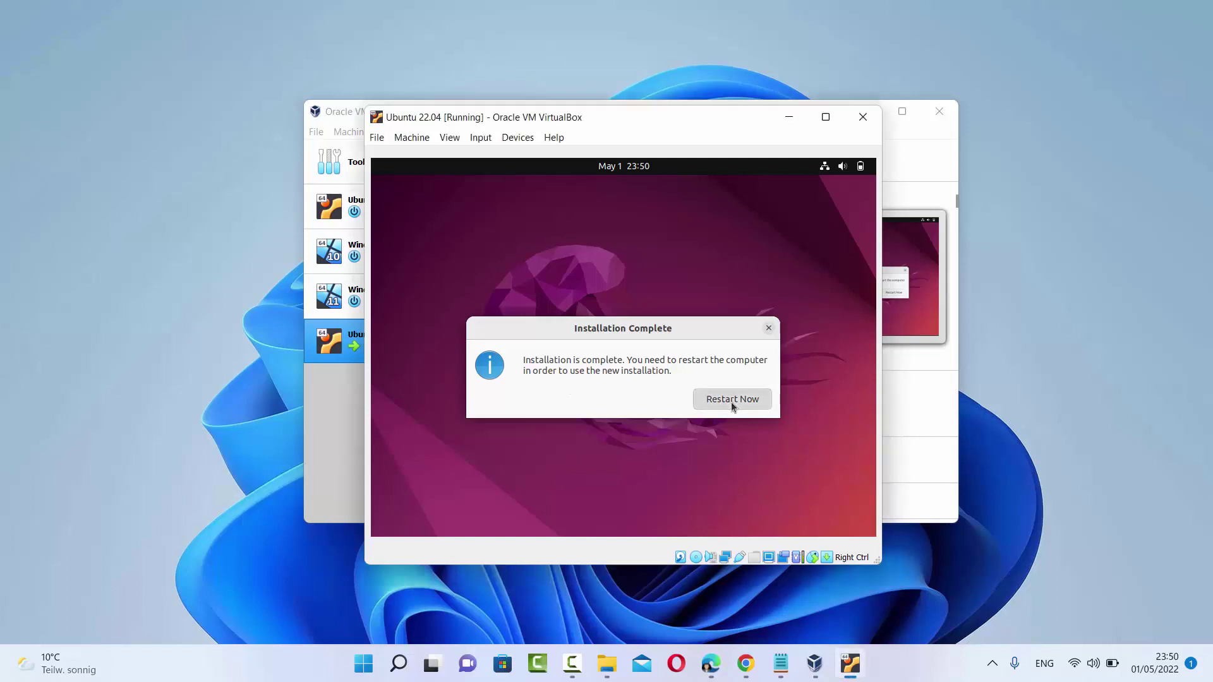
left_click(731, 401)
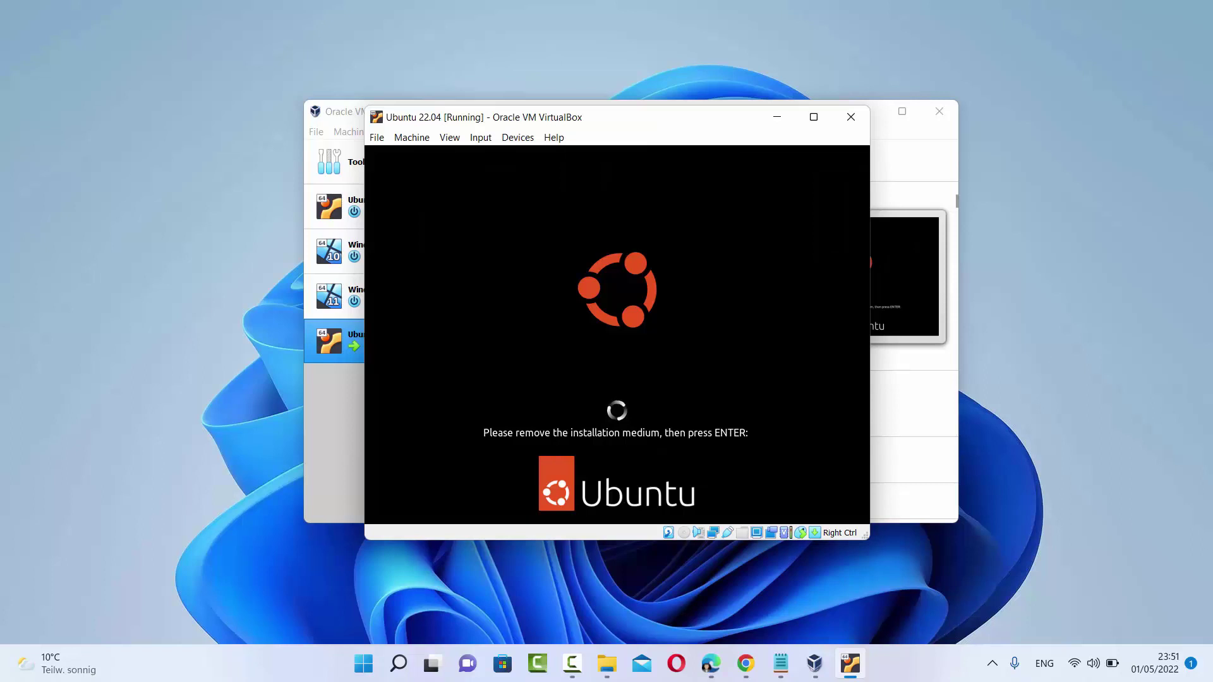
key("Return")
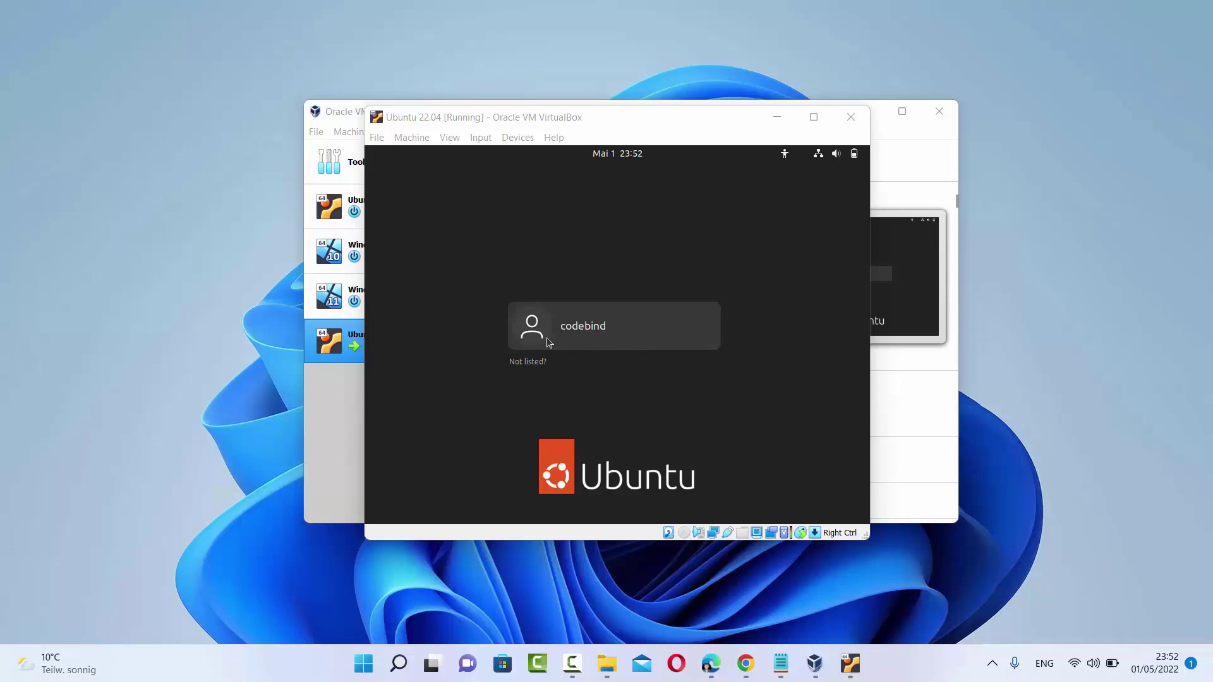
Log in to the new Ubuntu user account by entering its password
left_click(574, 344)
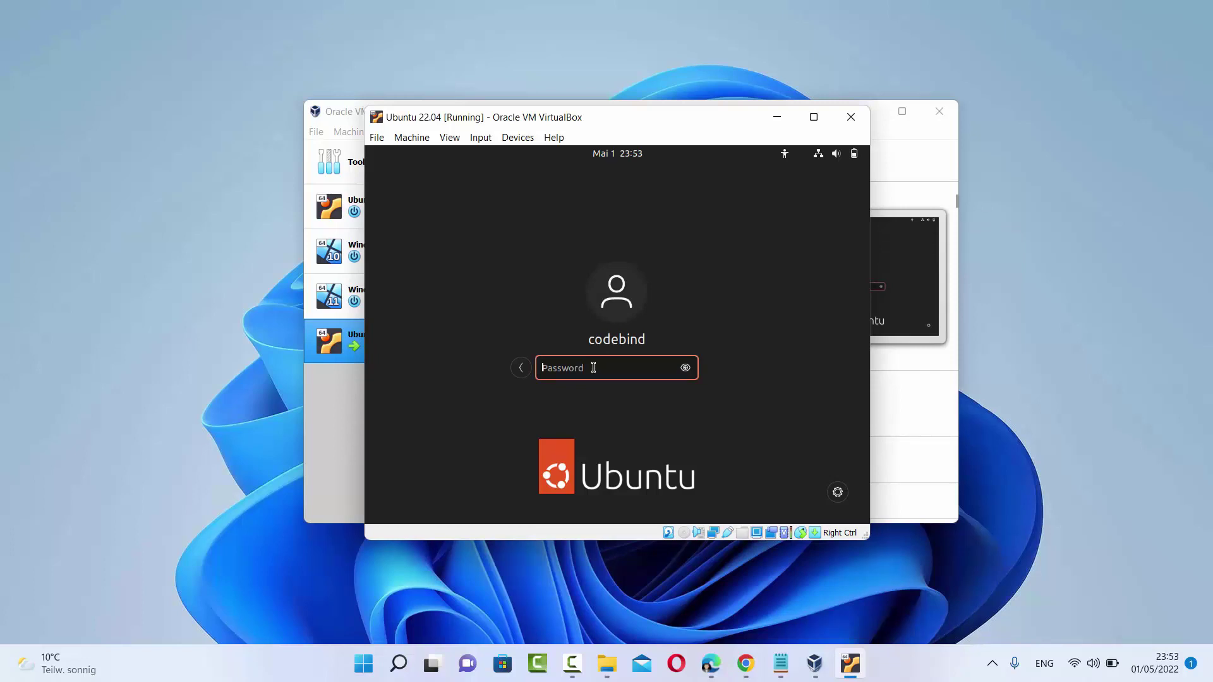
type("123456")
key("Return")
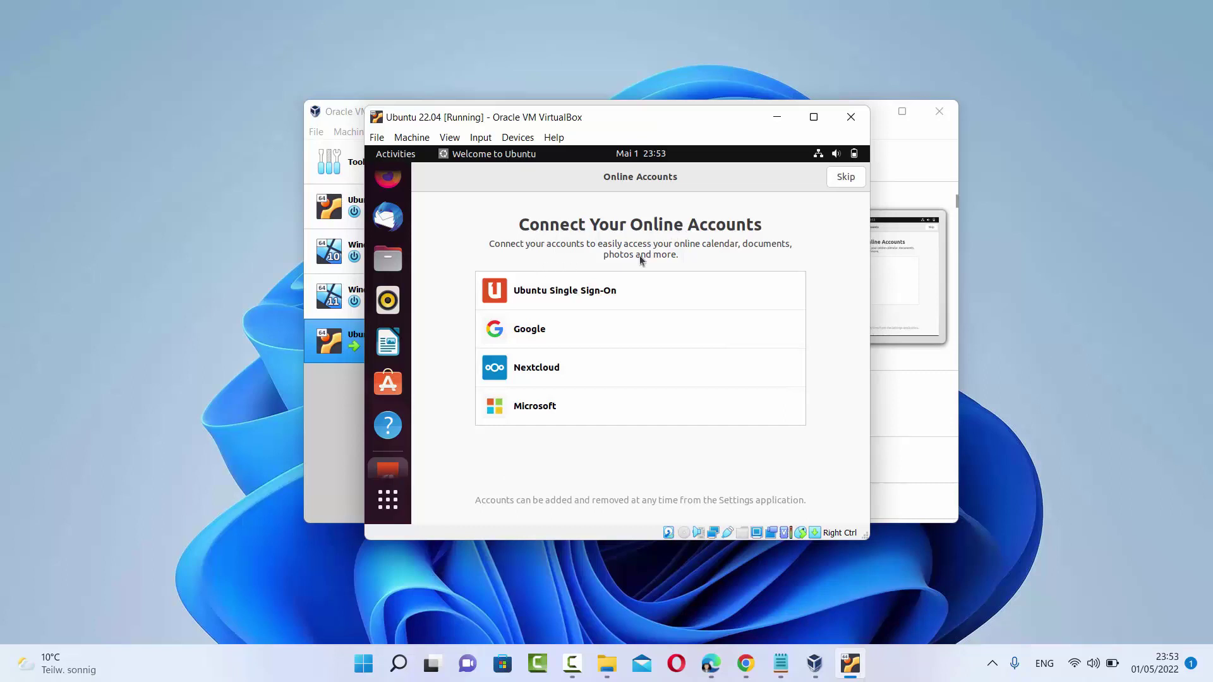
Skip online accounts, keep the default system-info and privacy choices, and finish the welcome wizard
left_click(843, 183)
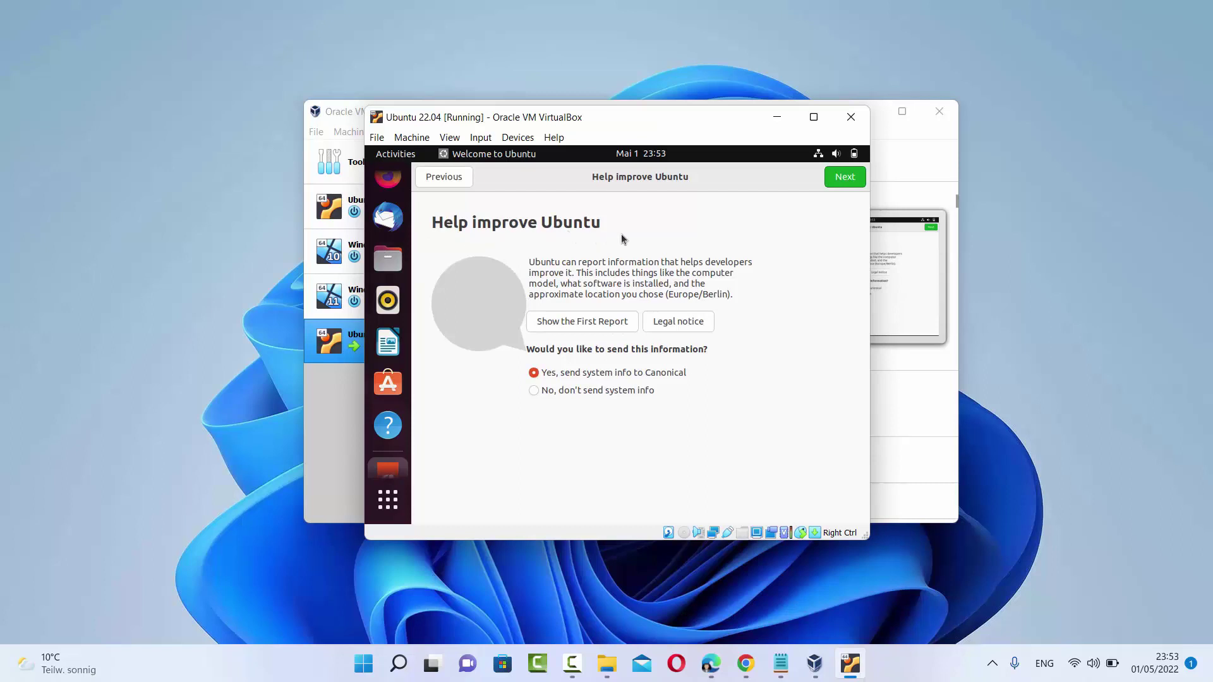
left_click(848, 178)
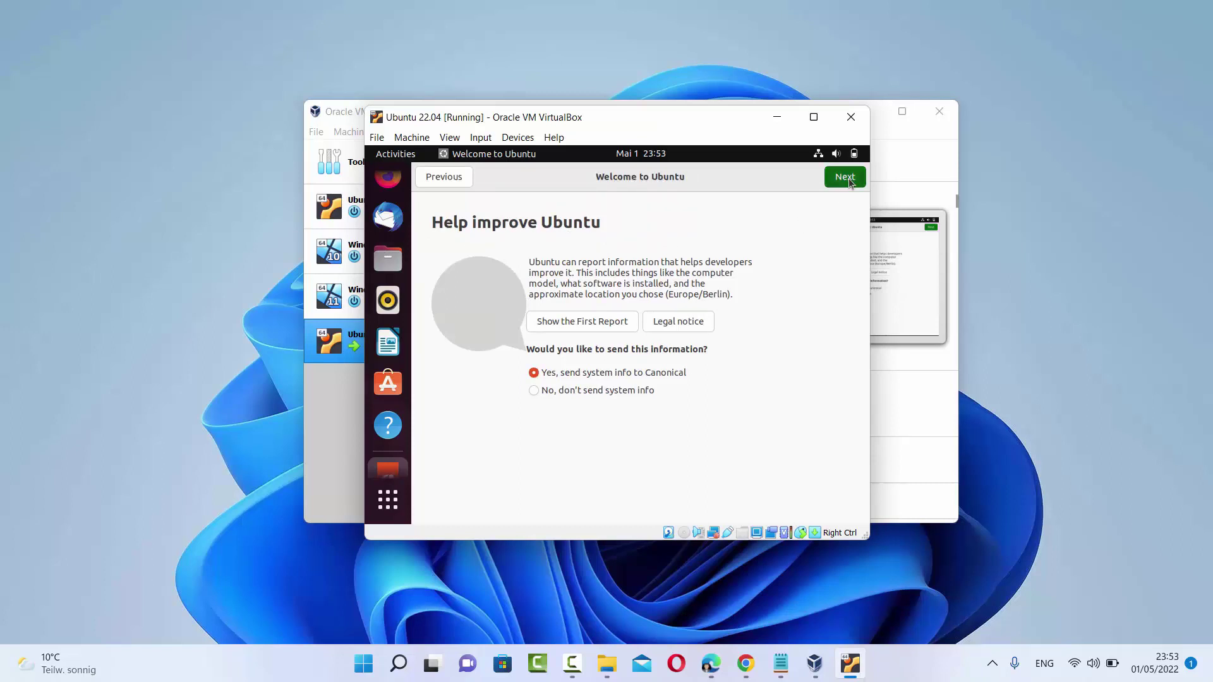
left_click(849, 180)
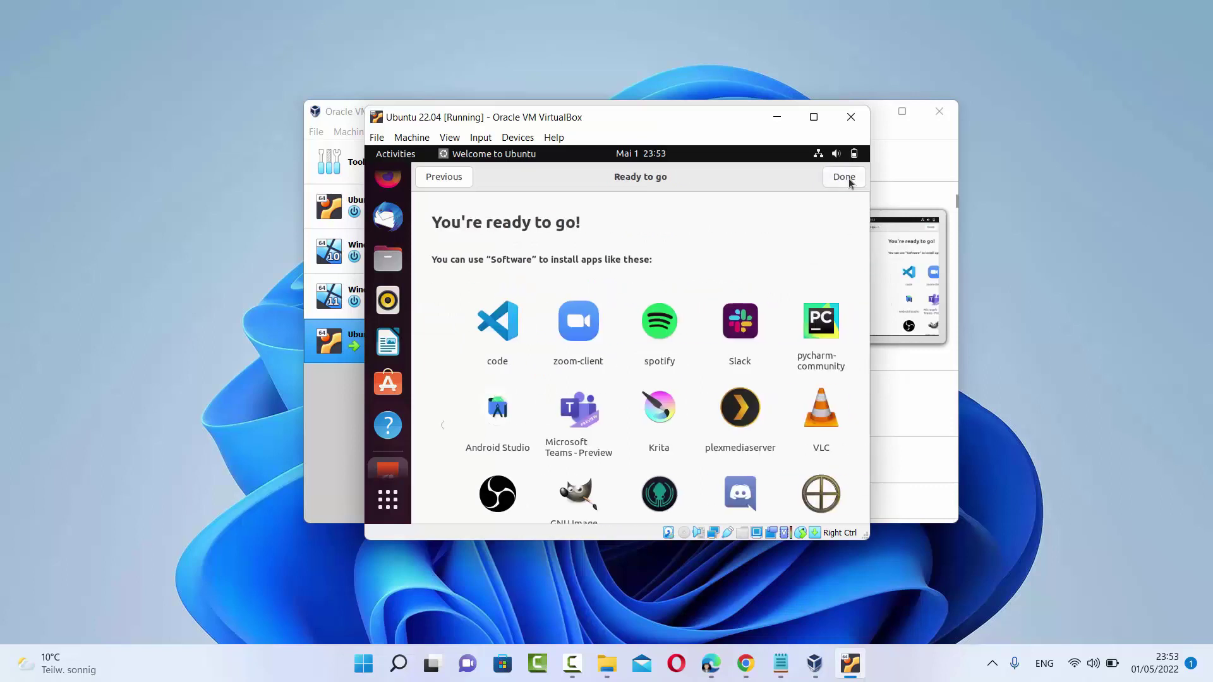
left_click(848, 179)
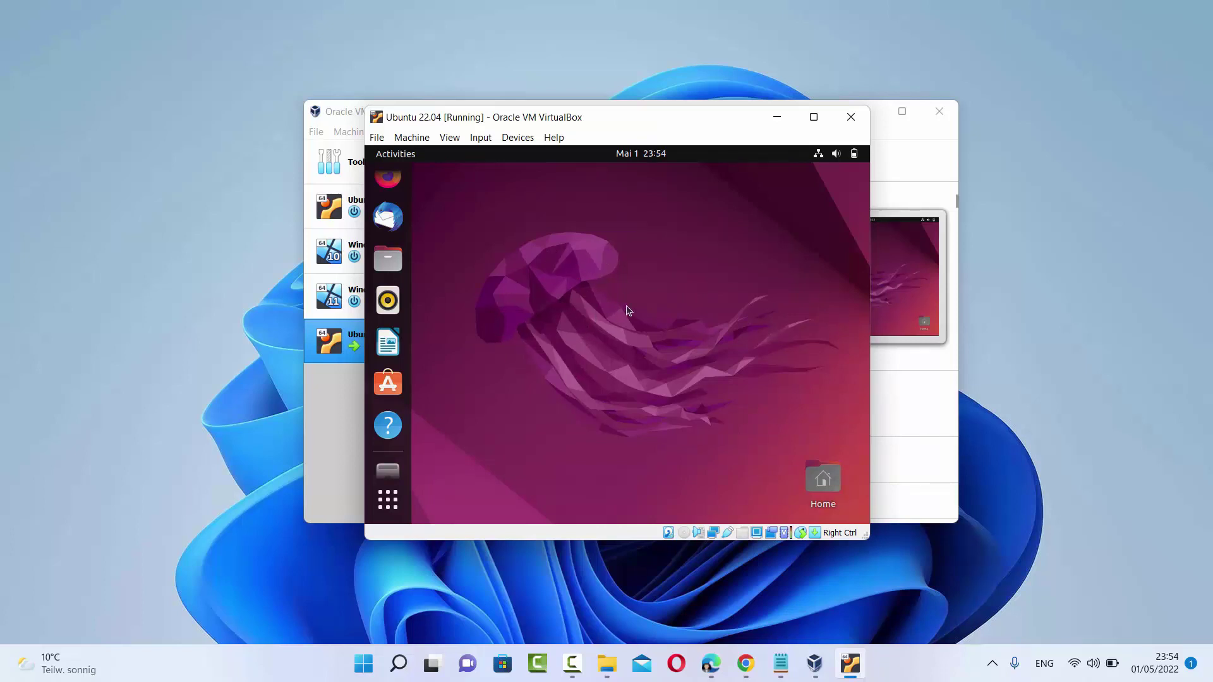
Maximize the Ubuntu VM window and bring up the applications grid
mouse_move(815, 118)
left_click(815, 118)
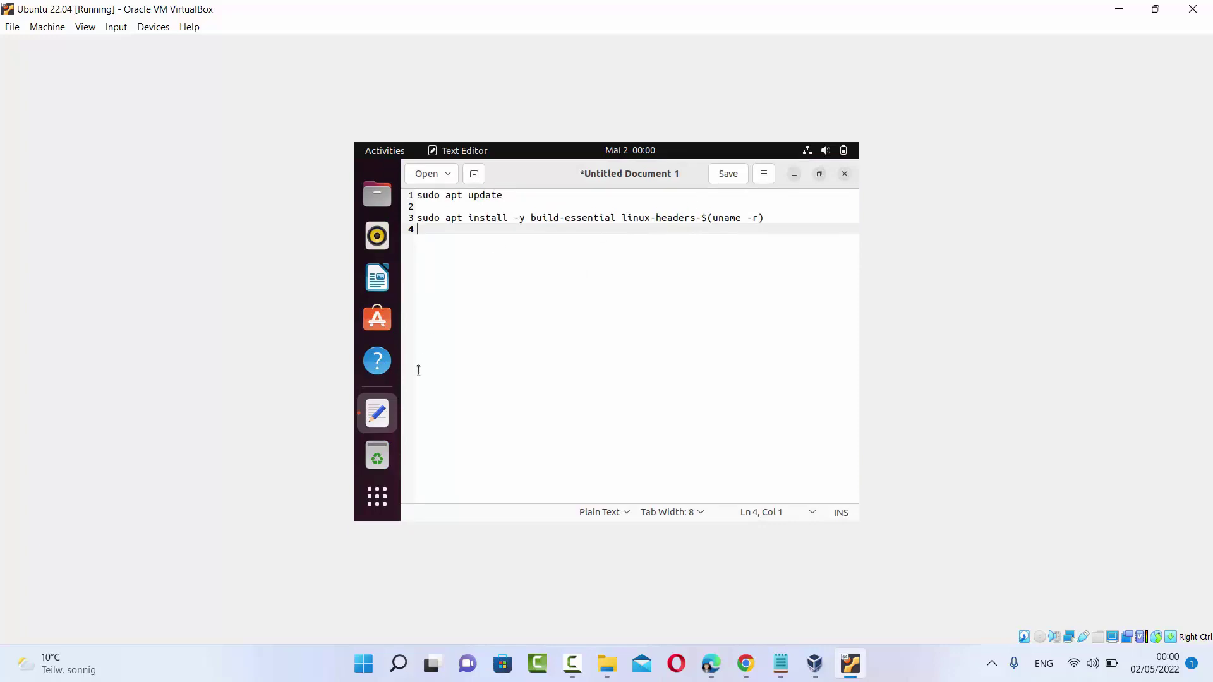
left_click(374, 505)
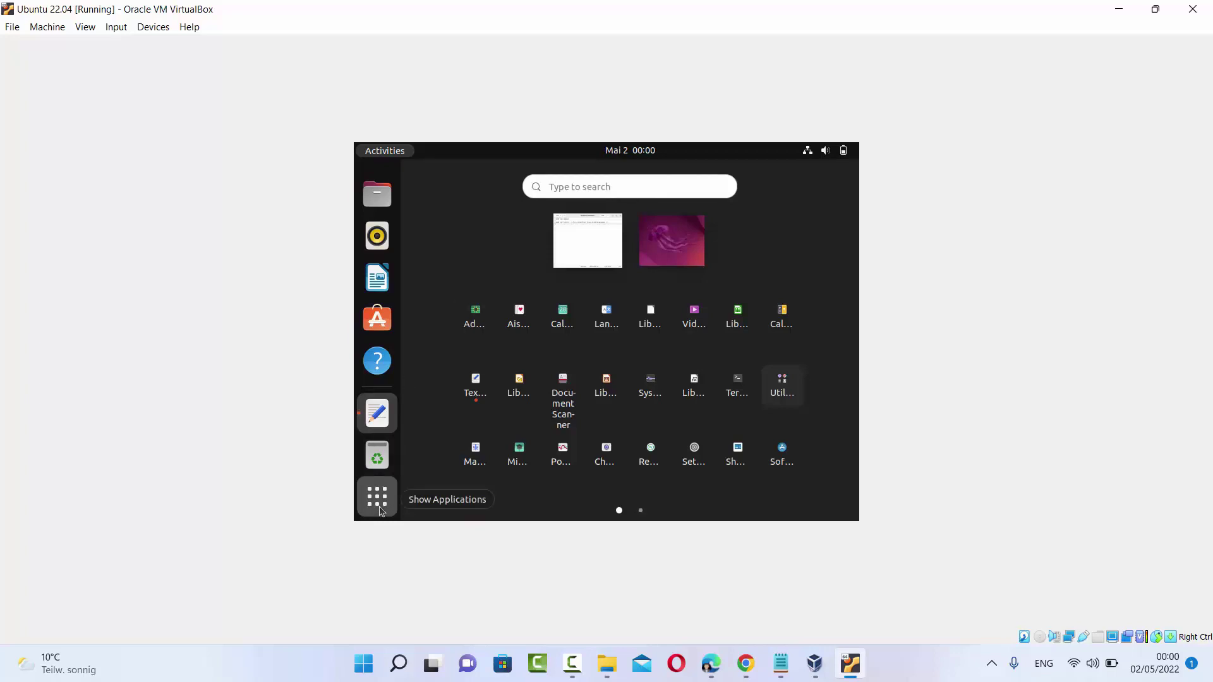
Search the applications for 'ter' and launch Terminal
left_click(686, 187)
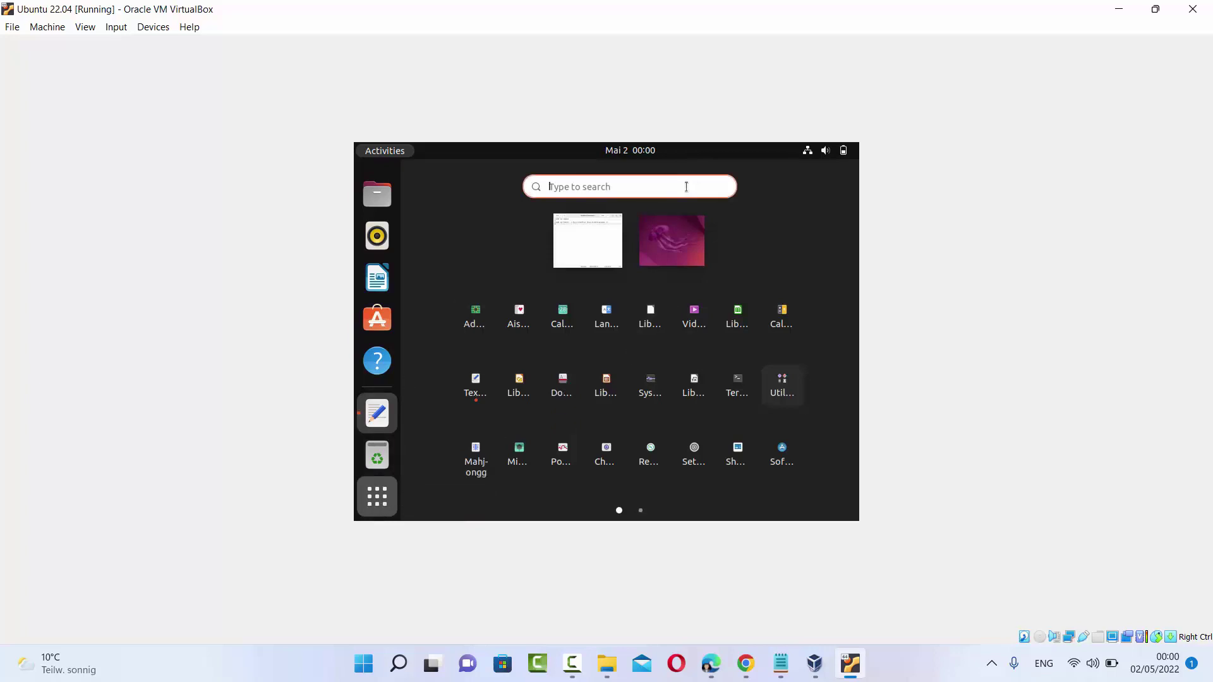
type("ter")
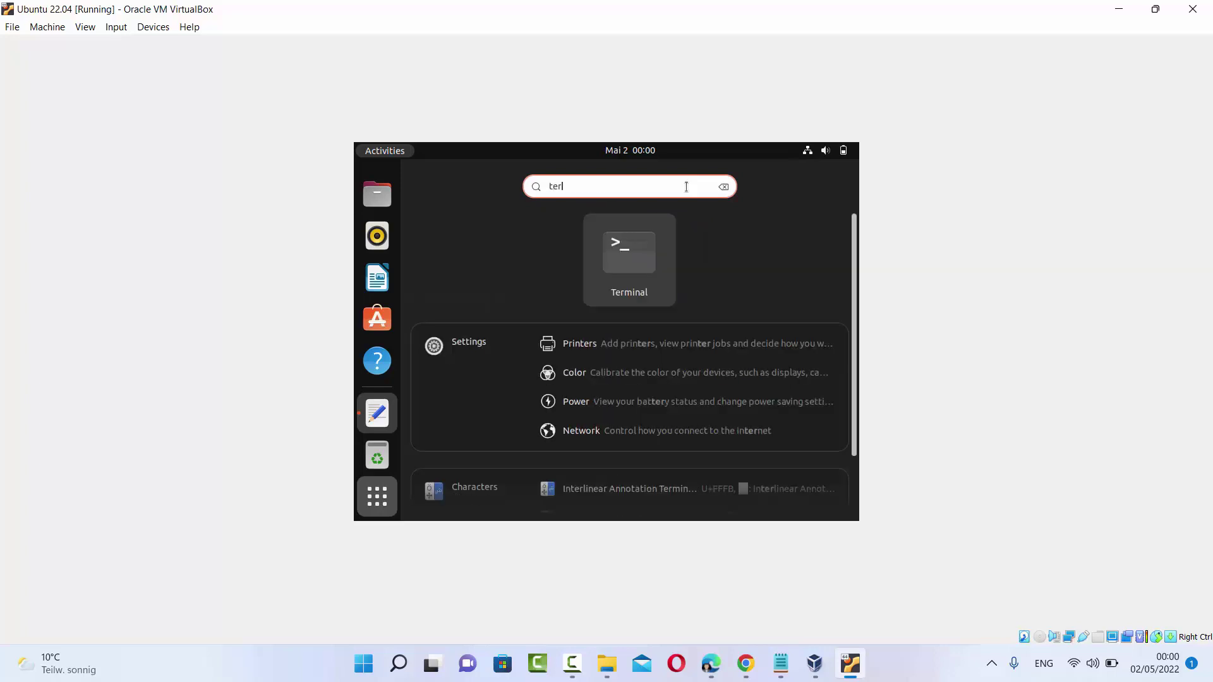
left_click(646, 260)
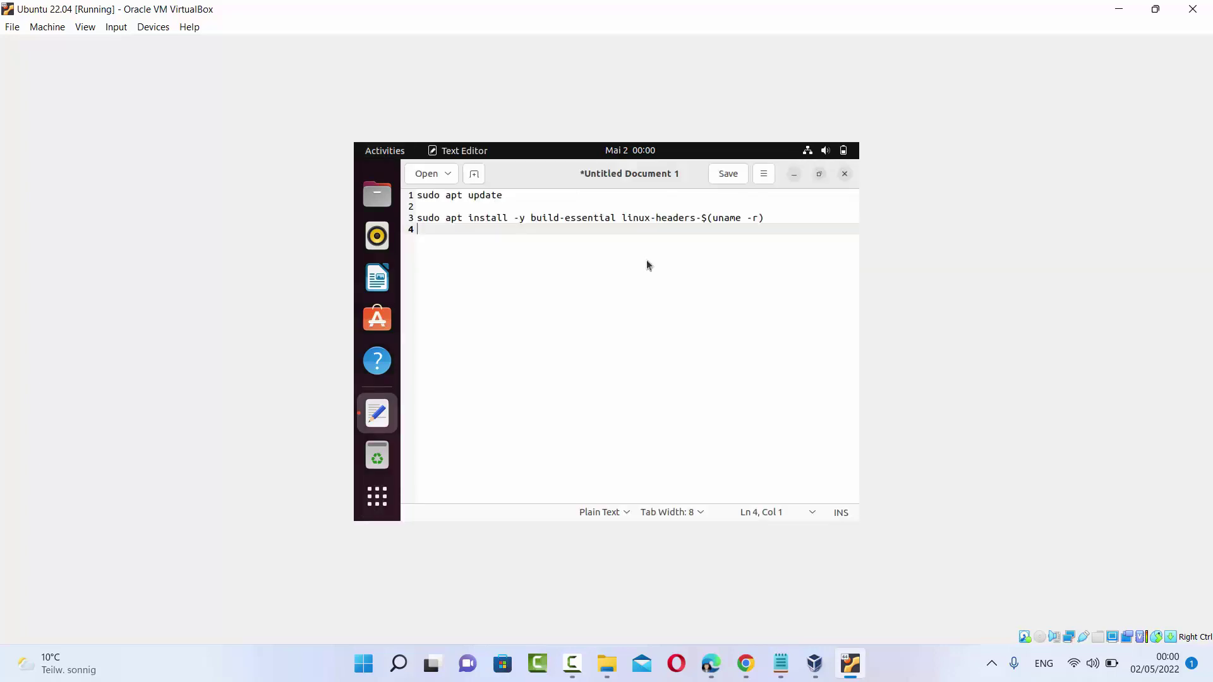
Select the sudo apt update line in Text Editor, then switch to the Terminal window
left_click(372, 457)
left_click(377, 420)
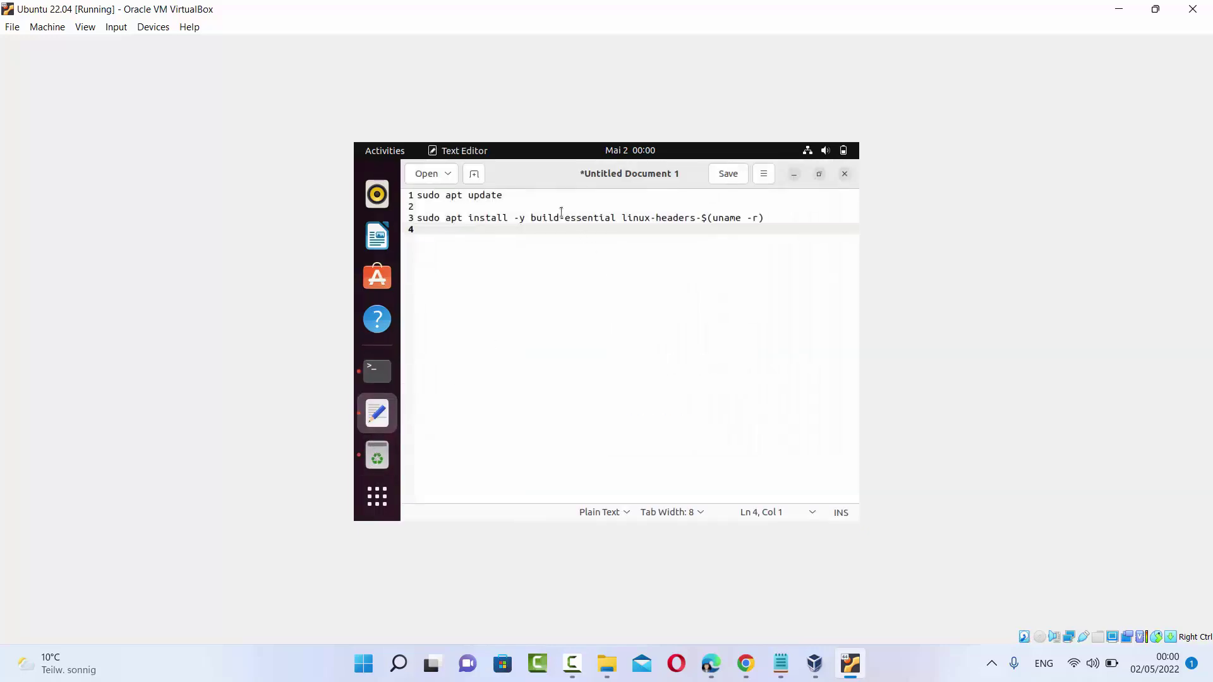
left_click(524, 198)
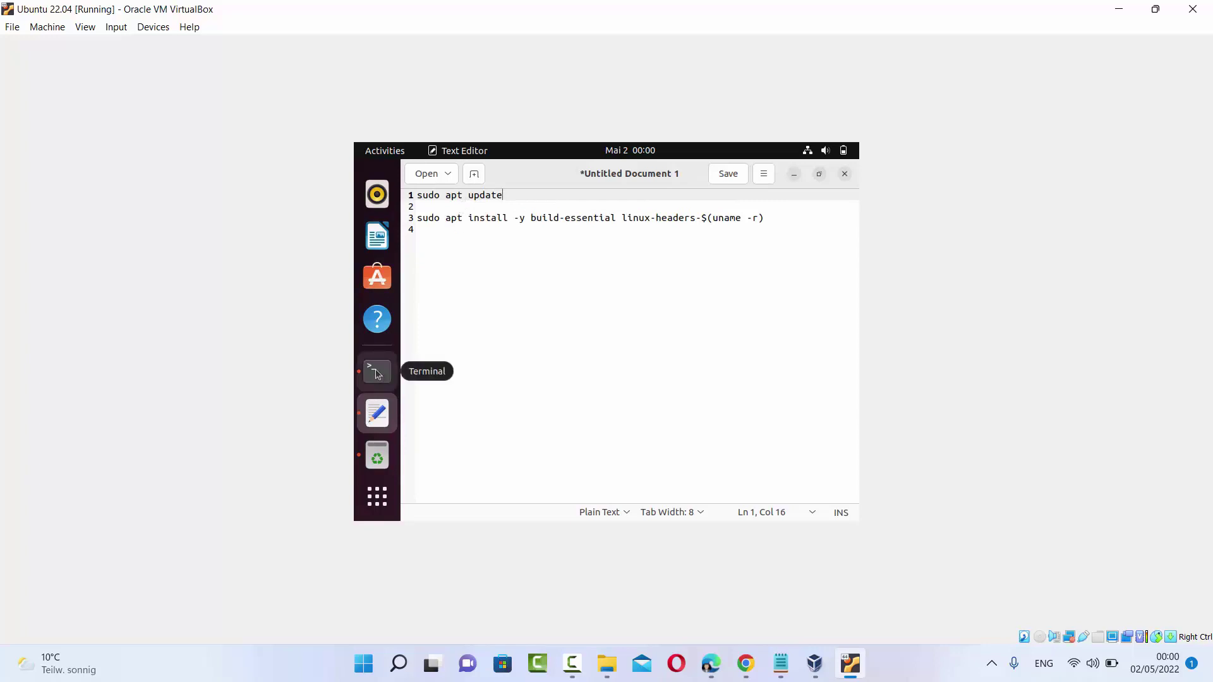
key("shift+Home")
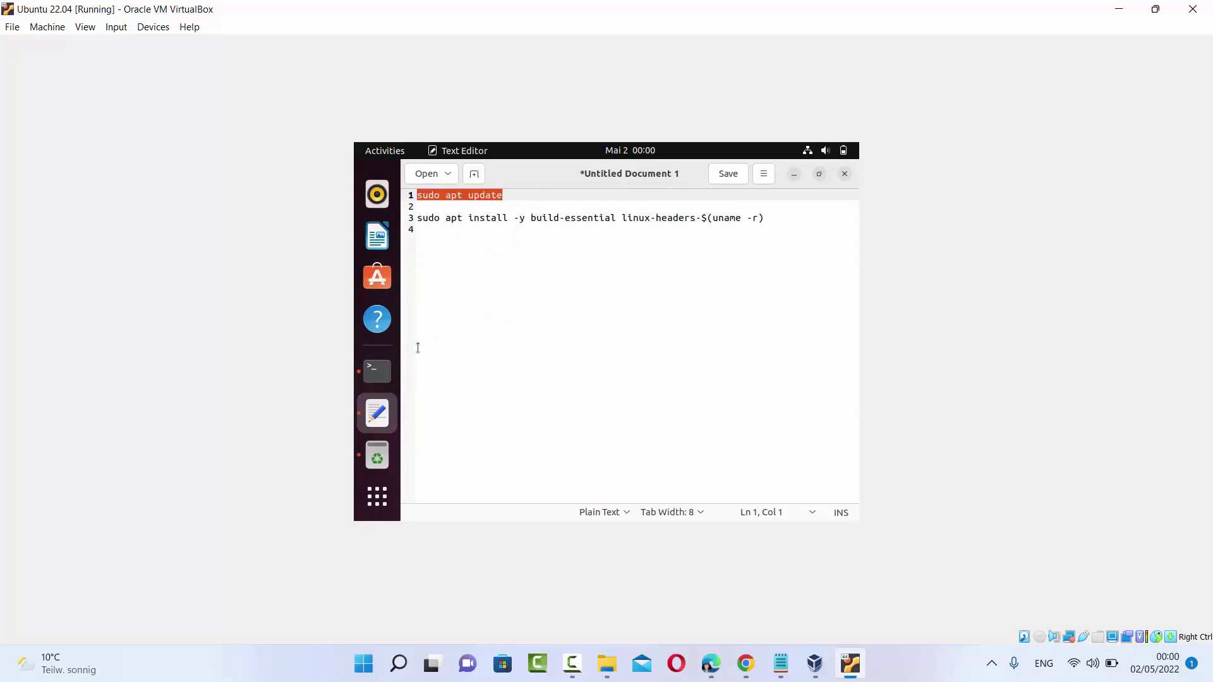
left_click(386, 372)
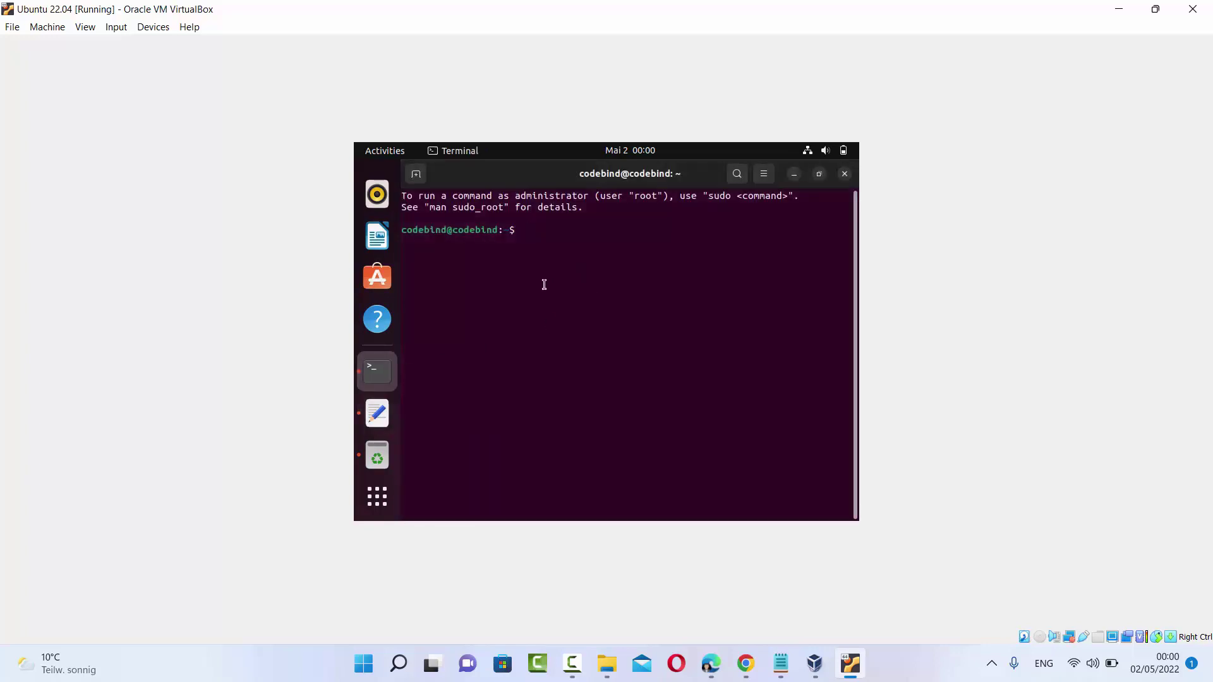
Paste and run sudo apt update in the terminal, supplying the administrator password
type("sudo apt update")
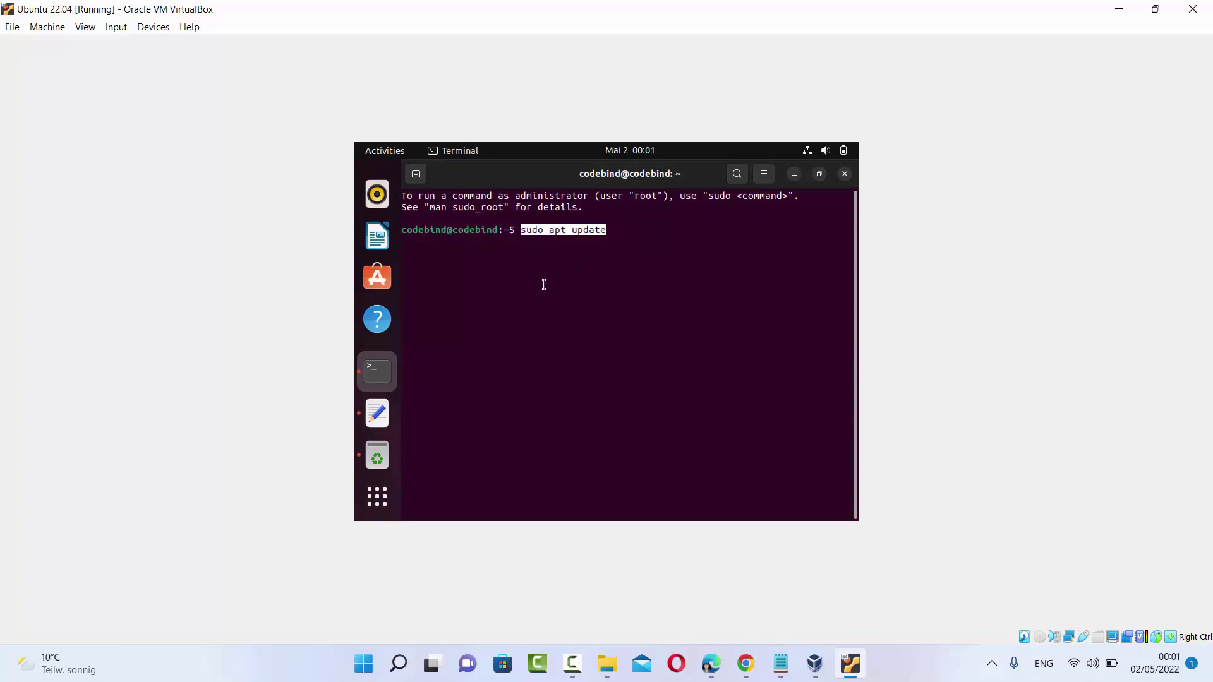
key("Return")
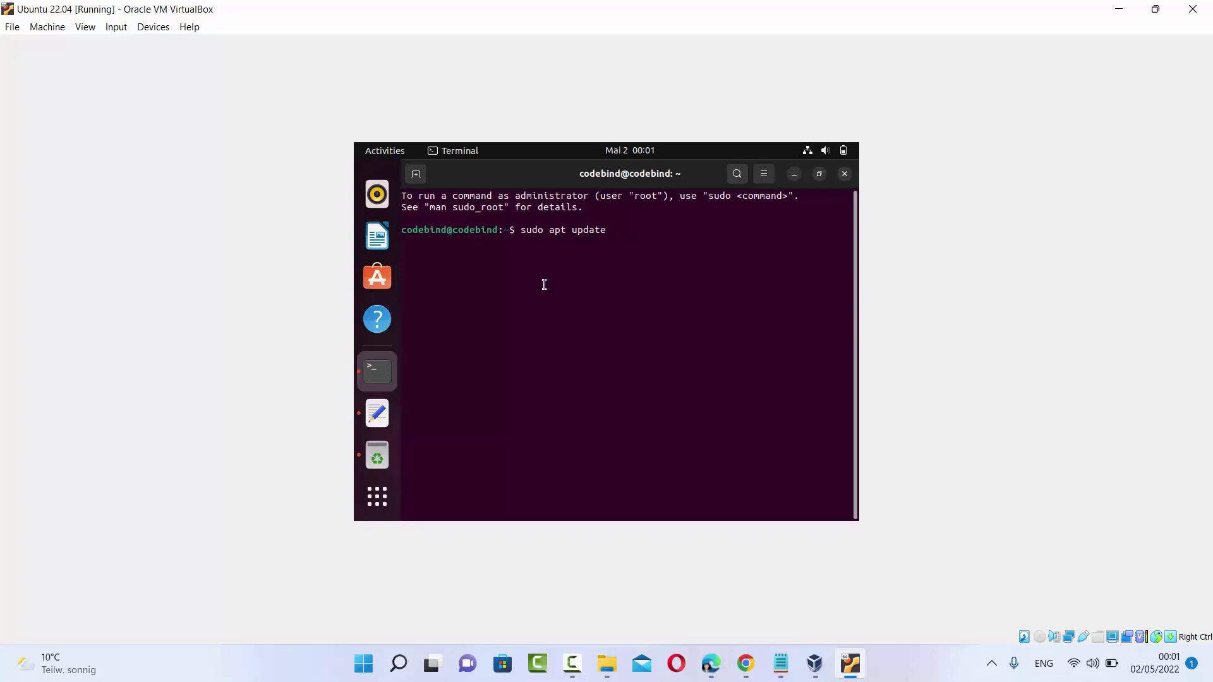
key("Return")
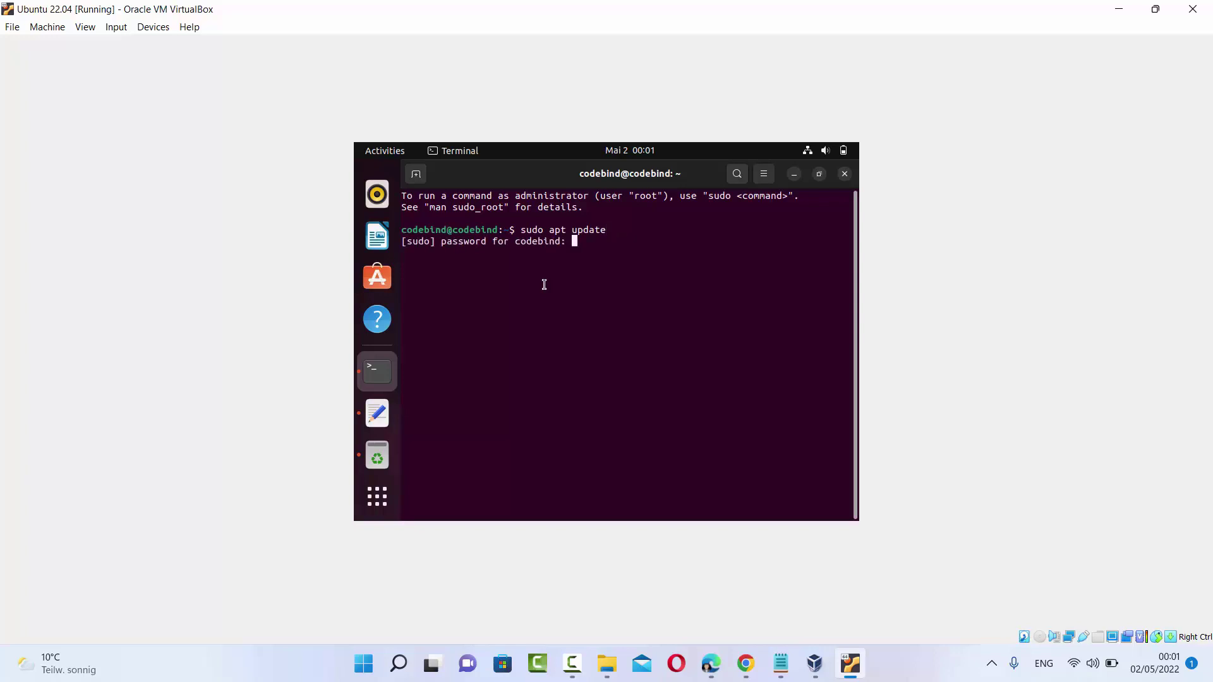
key("Return")
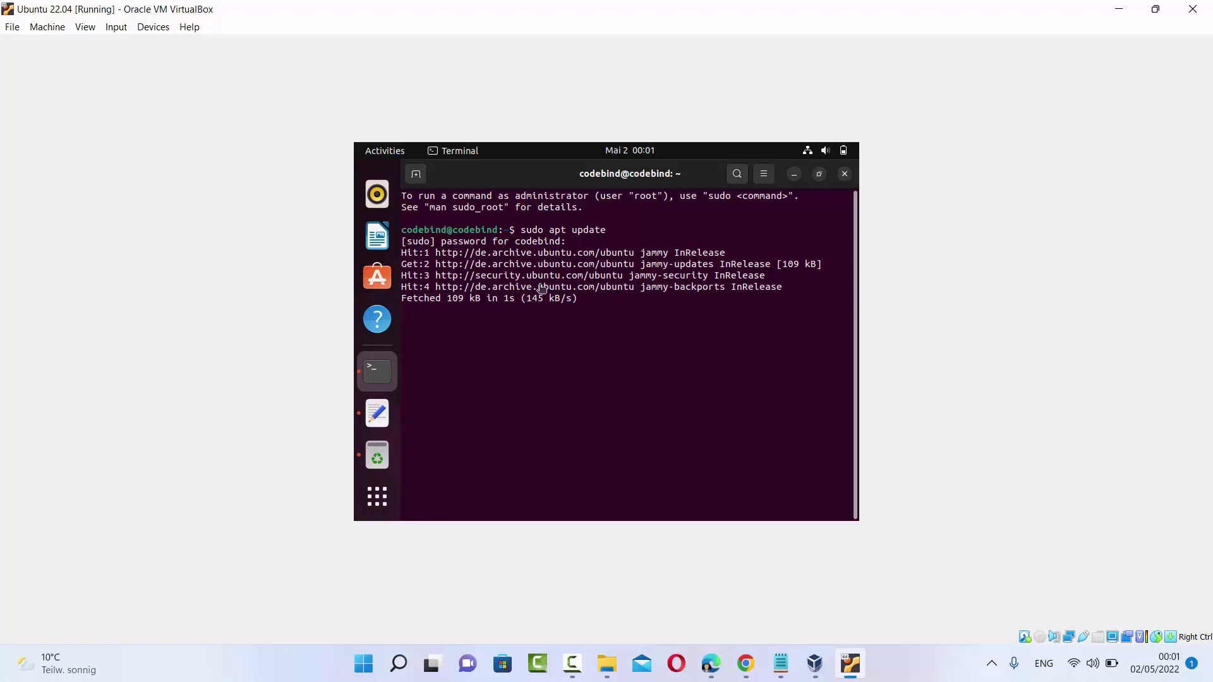
Copy the build-essential and linux-headers install command from the notes and run it in Terminal
left_click(392, 411)
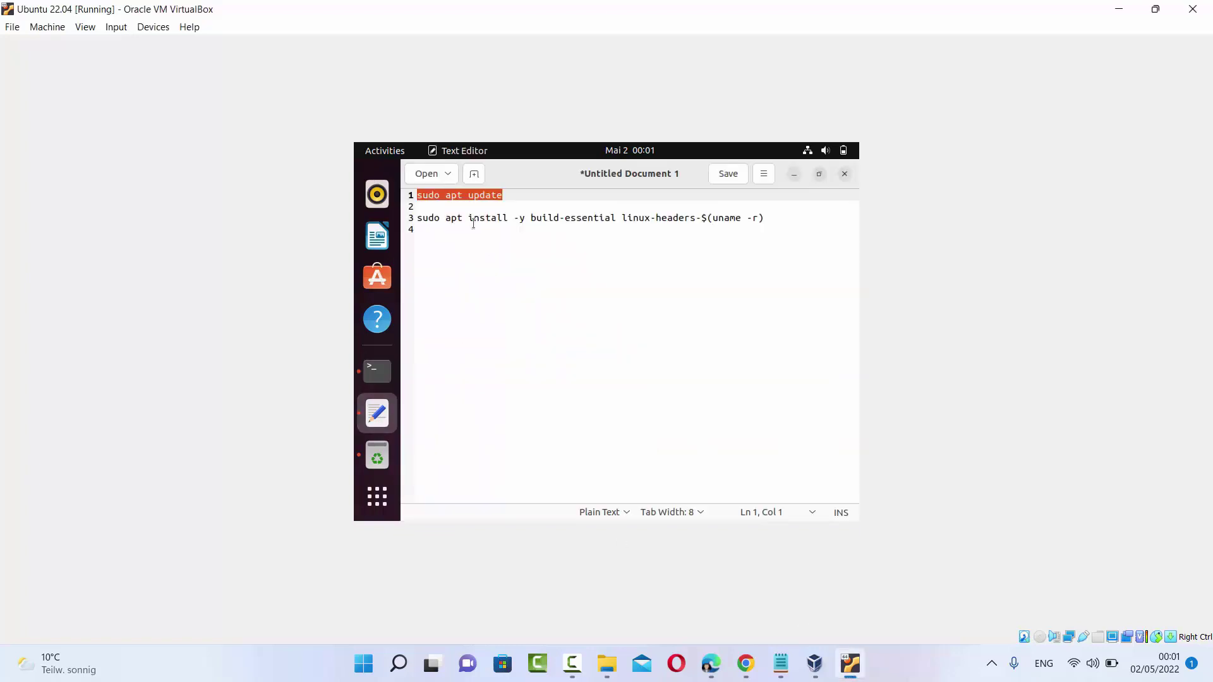
left_click_drag(790, 218, 419, 219)
key("ctrl+c")
left_click(377, 371)
key("ctrl+shift+v")
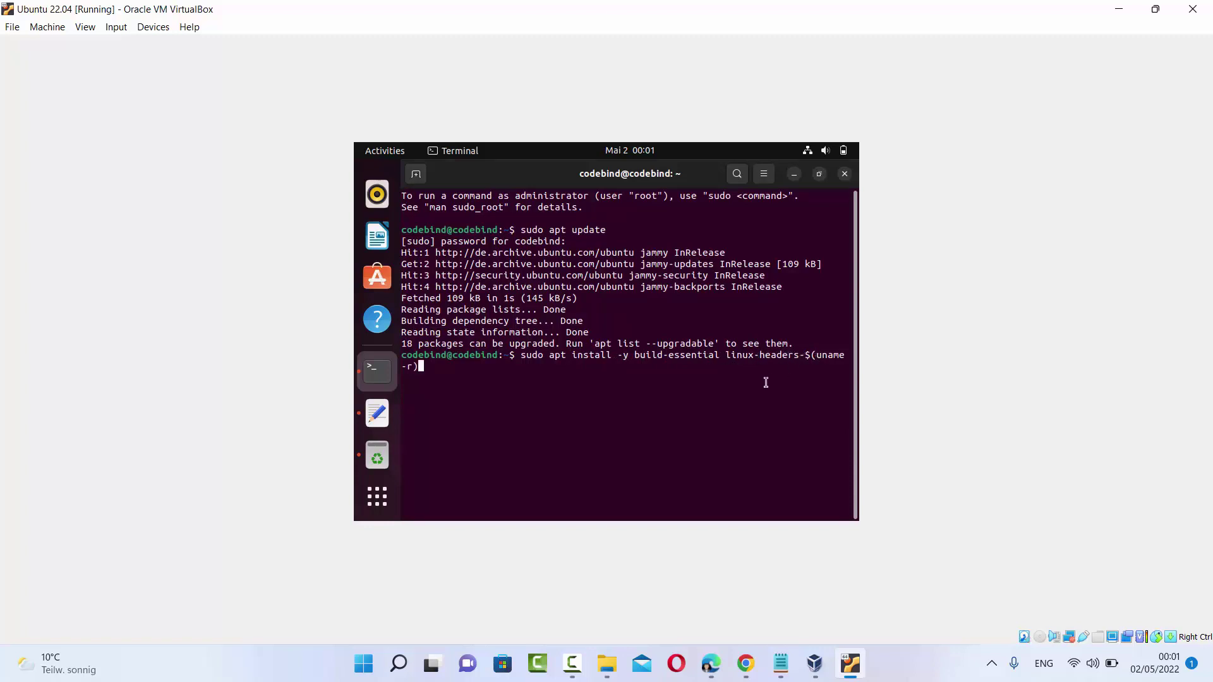
key("Return")
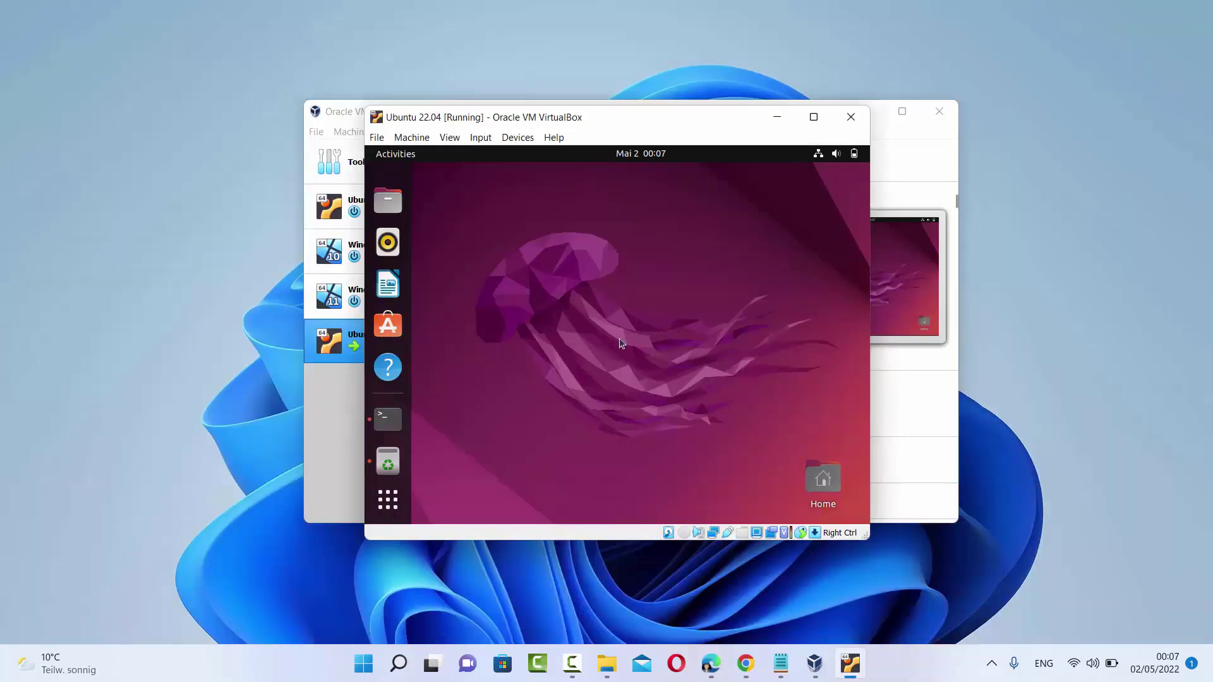
Insert the Guest Additions CD image via Devices and open the mounted VBox_GAs_6.1.30 disc
left_click(522, 140)
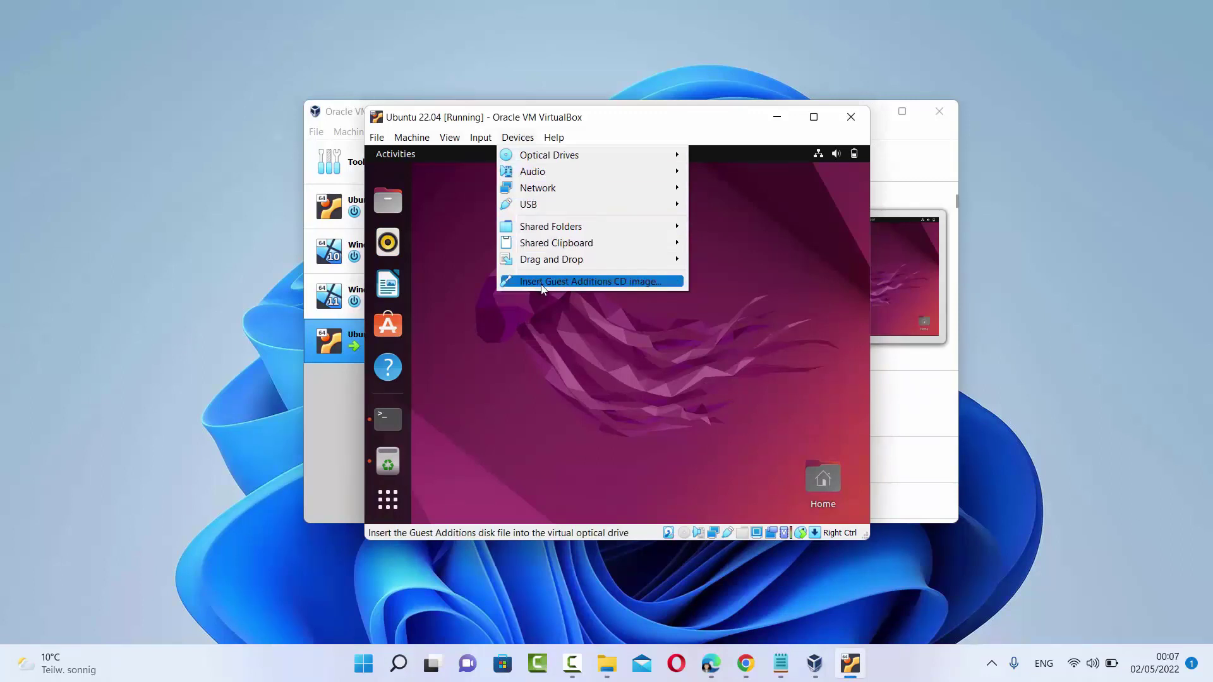
left_click(579, 283)
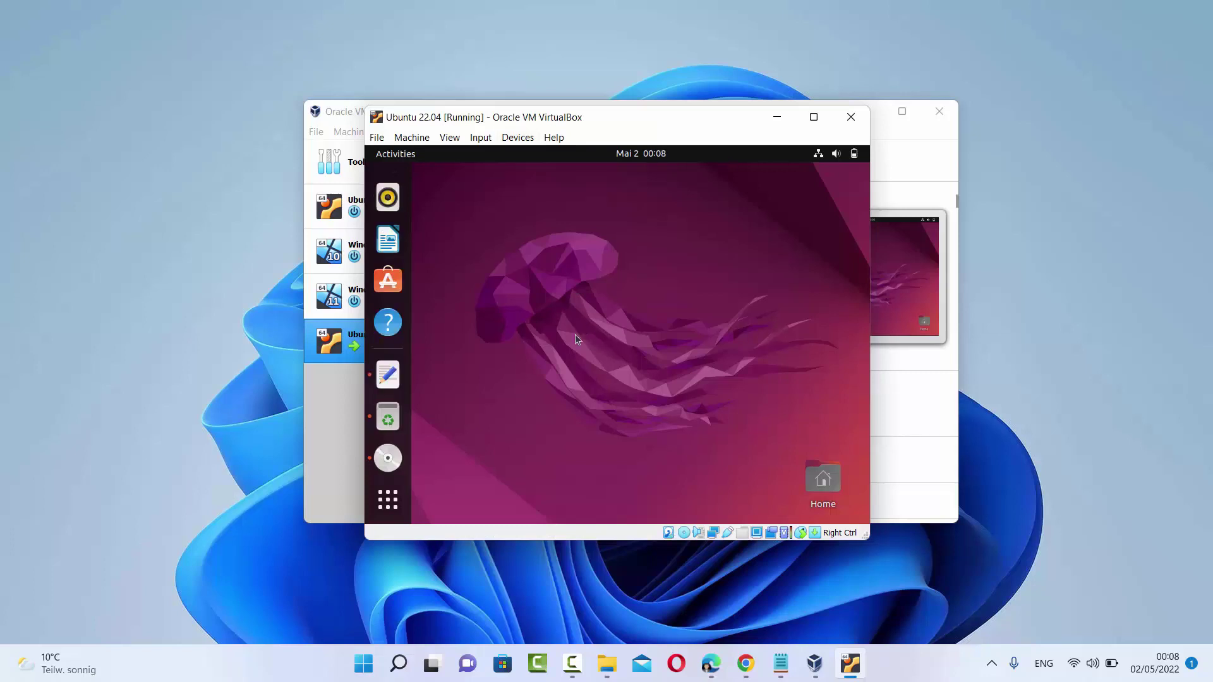
left_click(389, 461)
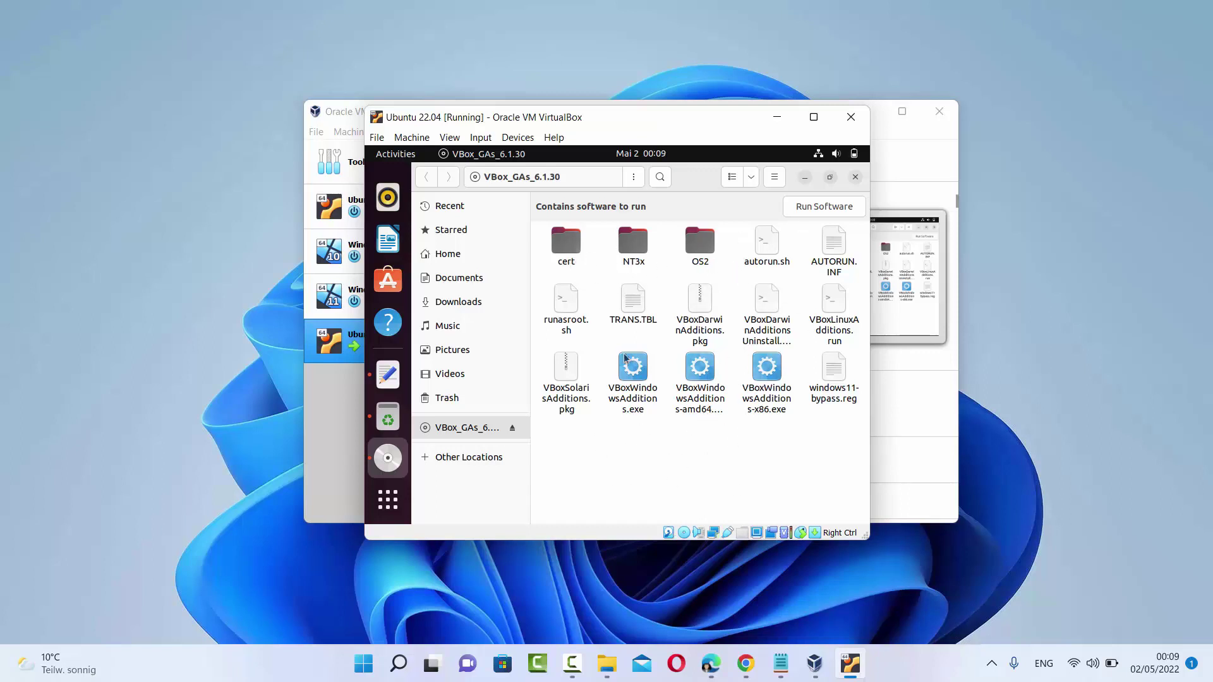
Open a terminal in the disc's folder and list its files with ls
right_click(706, 439)
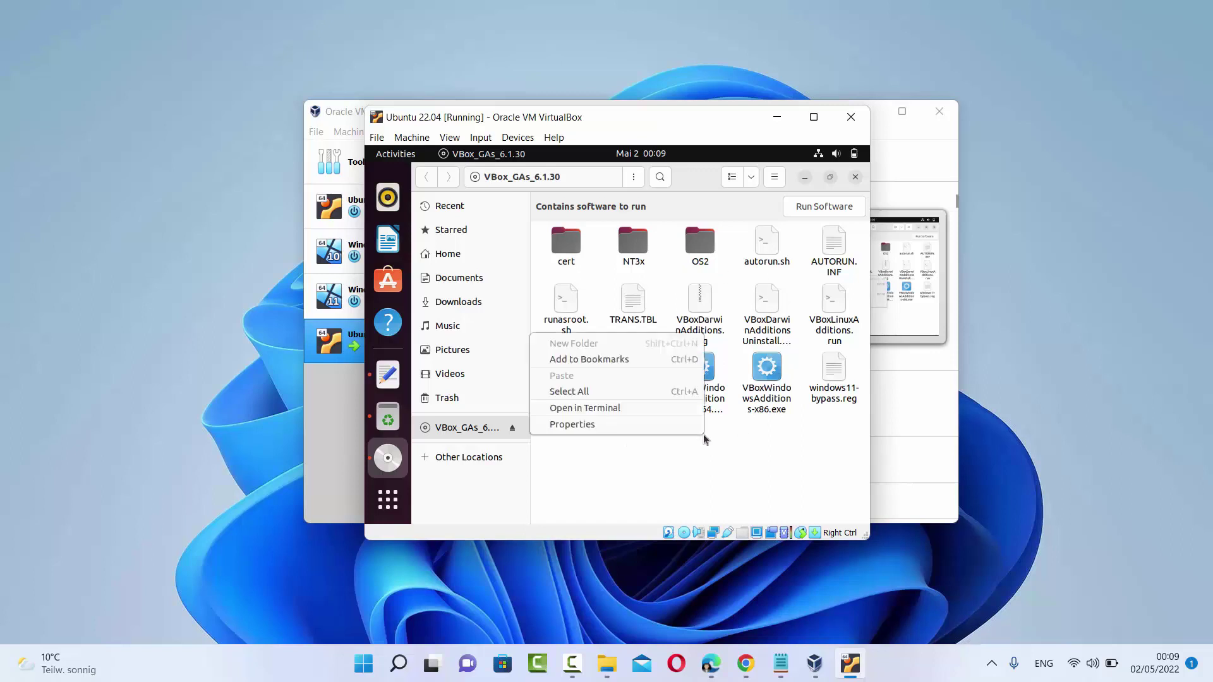
left_click(584, 409)
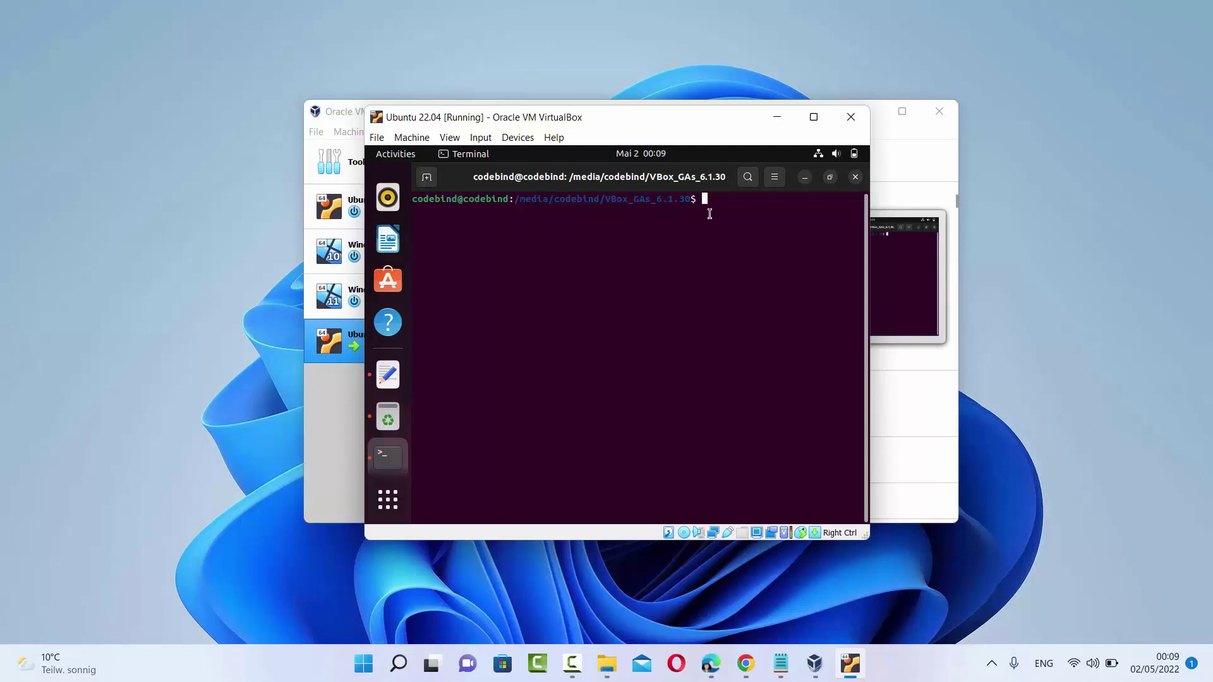
type("ls")
key("Return")
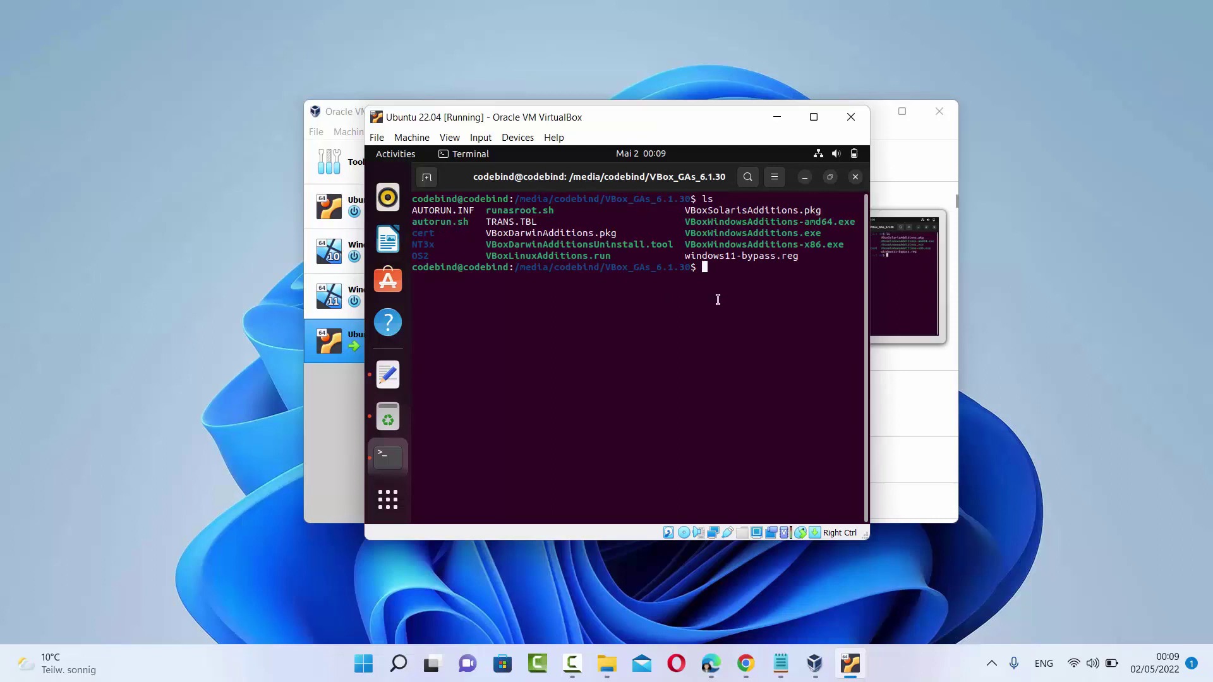
Run ./autorun.sh from the disc to start the Guest Additions installer
type(".")
type("/")
type("a")
key("Tab")
key("Return")
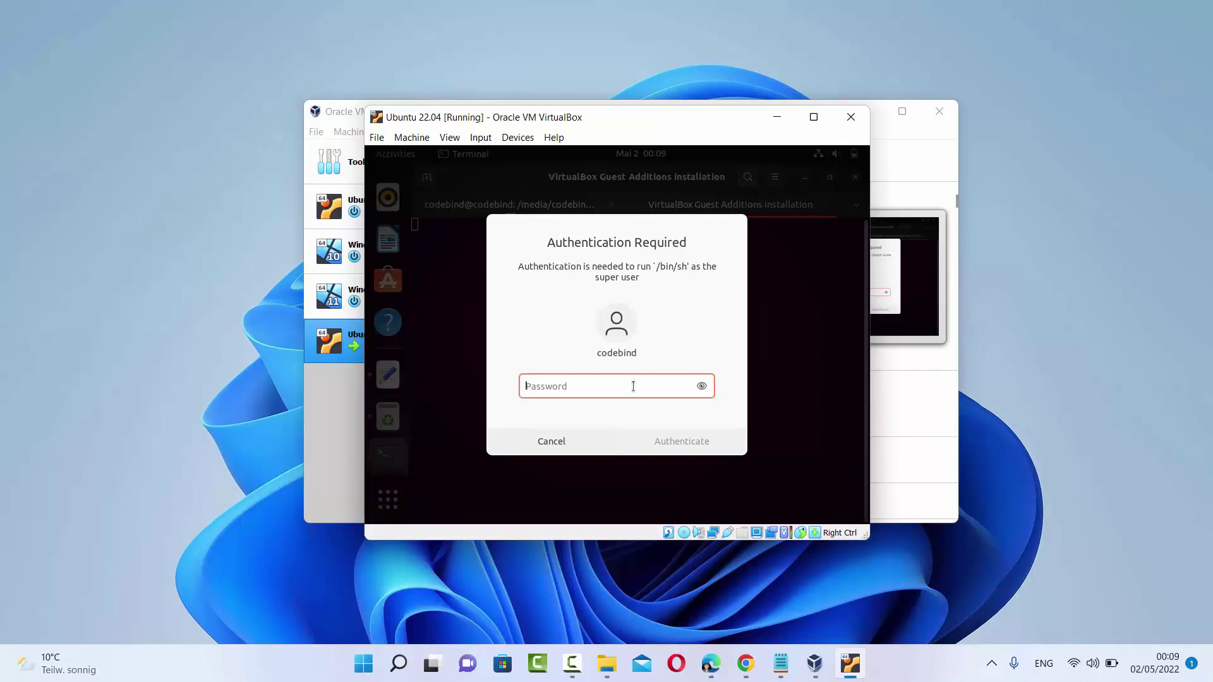
Authenticate with the administrator password, let Guest Additions install, then close the installer, Terminal and Files windows
type("******")
key("Return")
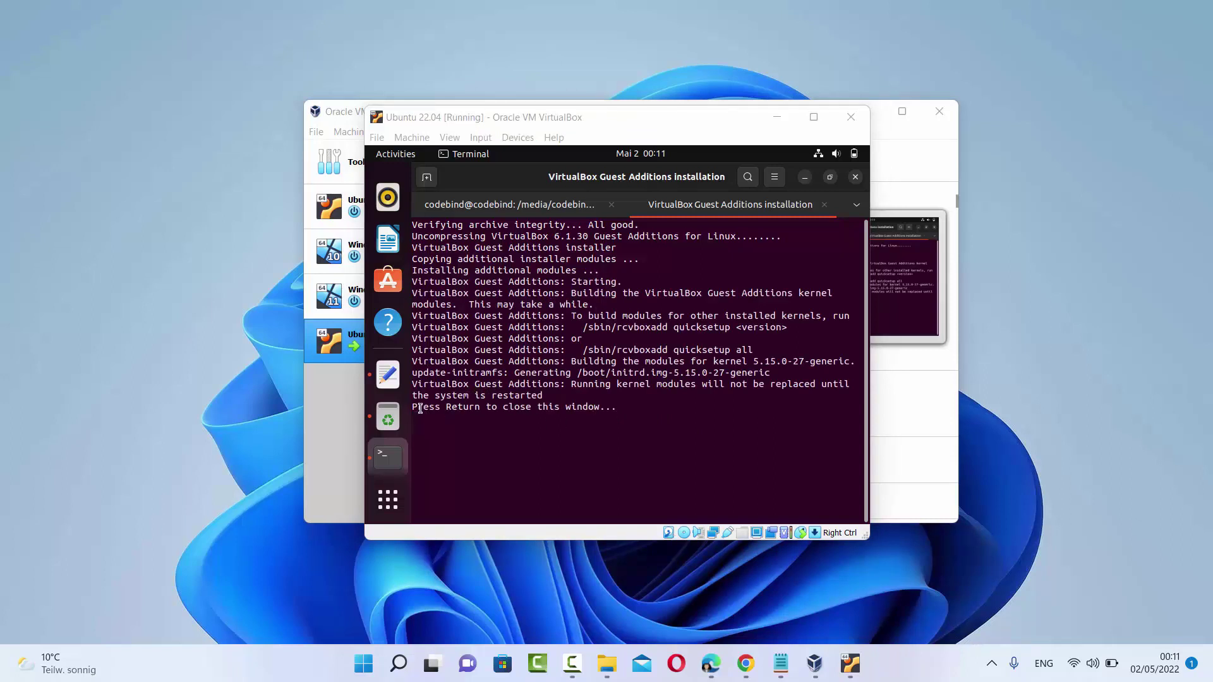
left_click(626, 405)
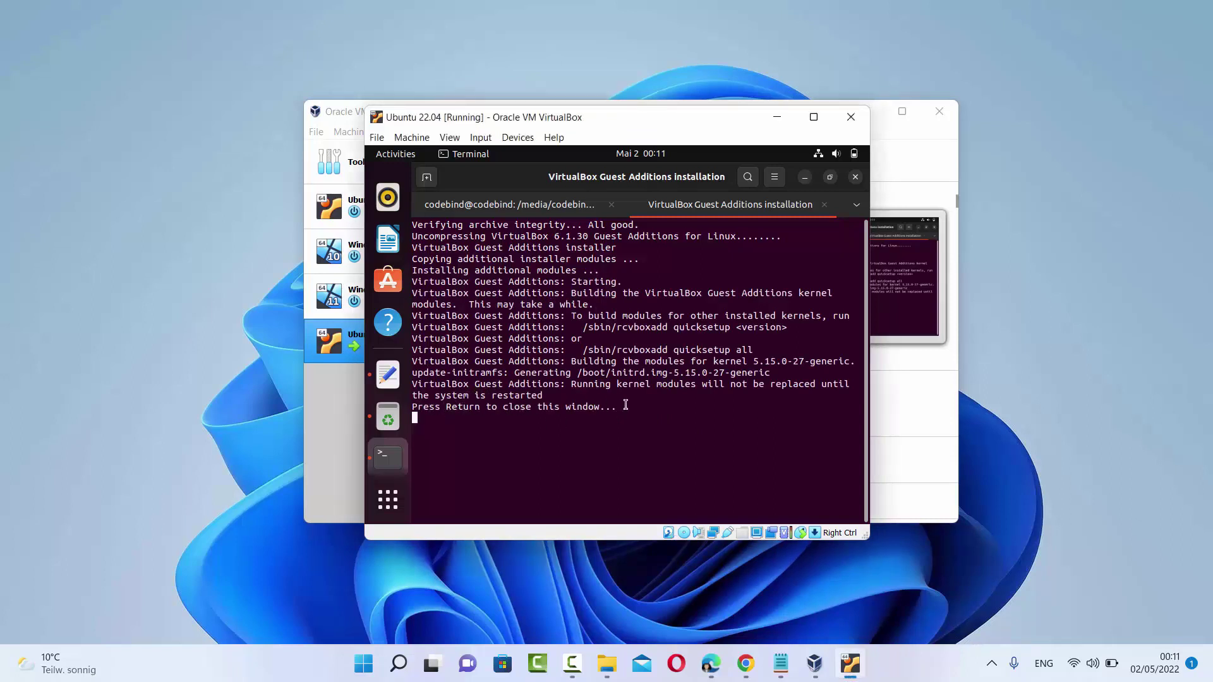
key("Return")
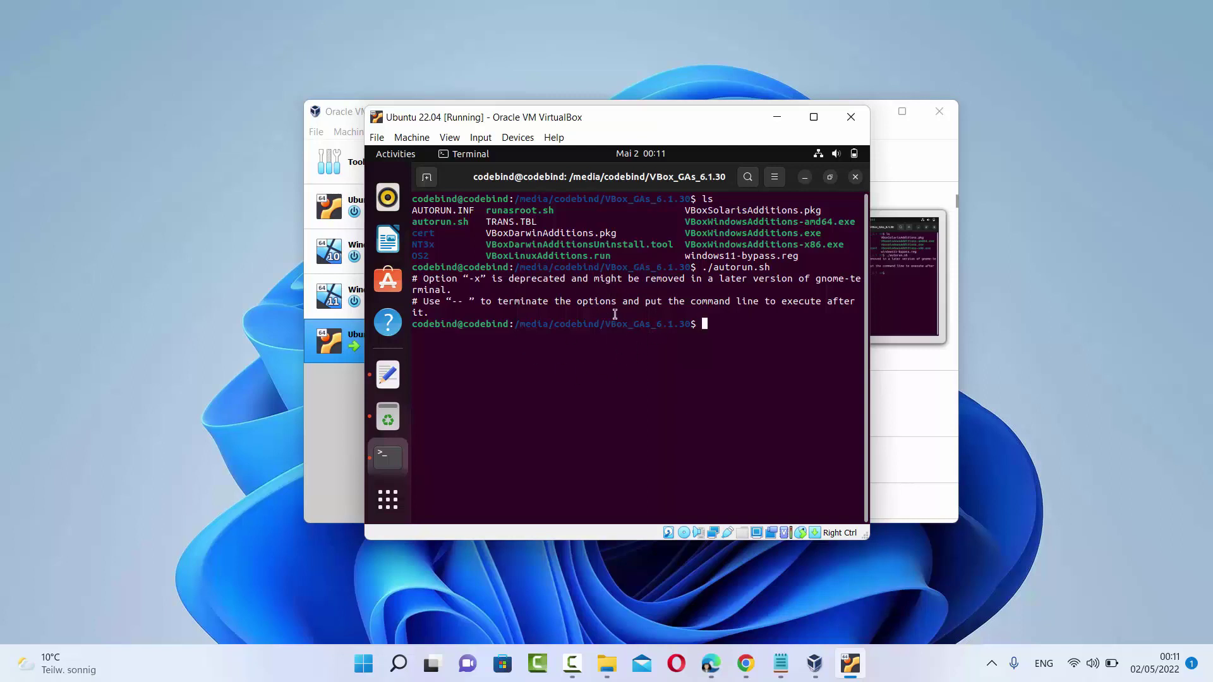
left_click(856, 180)
left_click(856, 180)
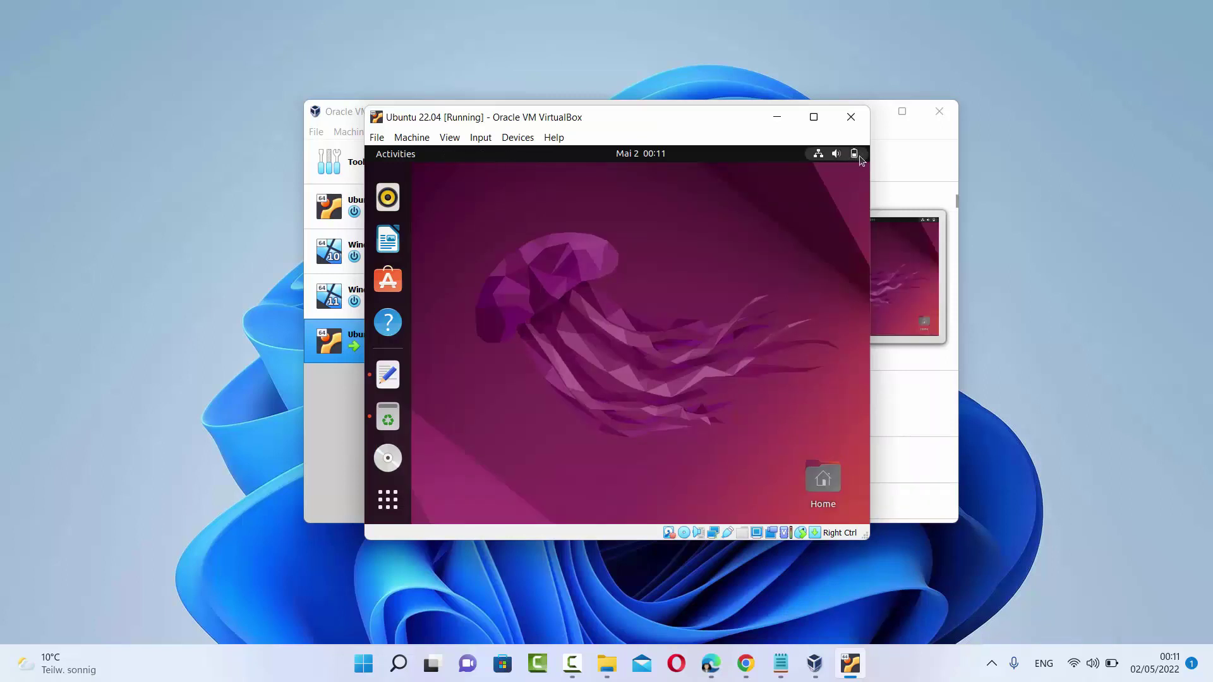
Restart the Ubuntu guest through the system menu's Power Off / Log Out options
left_click(856, 158)
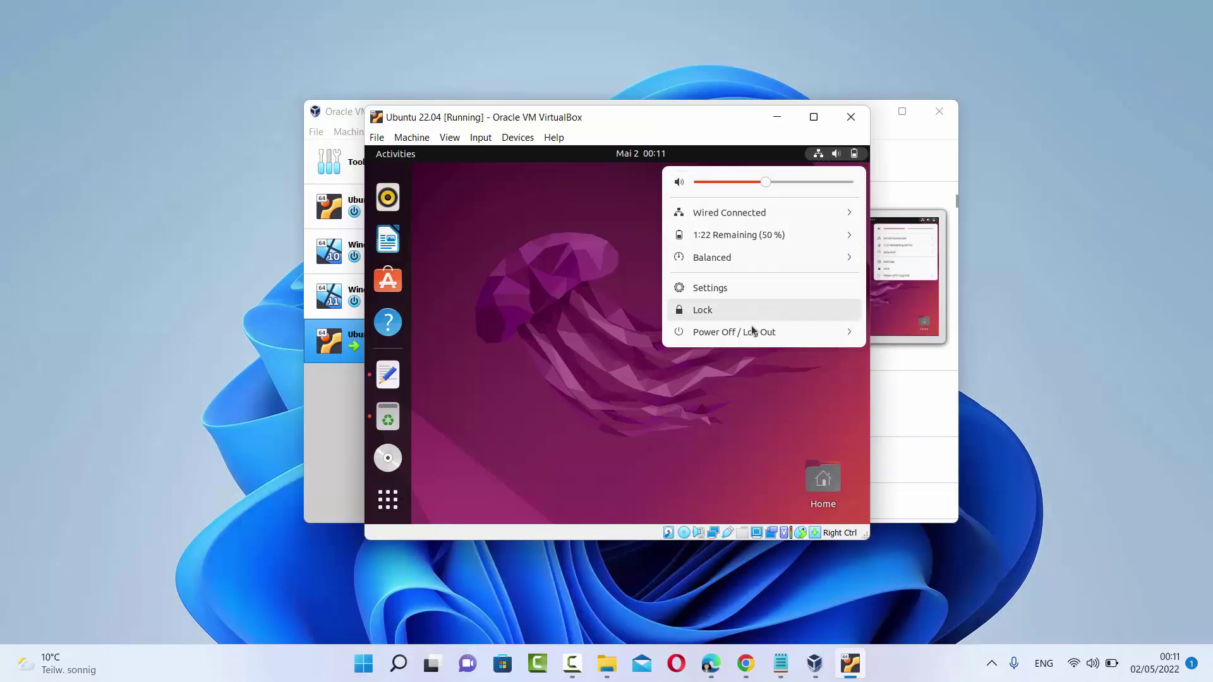
left_click(716, 336)
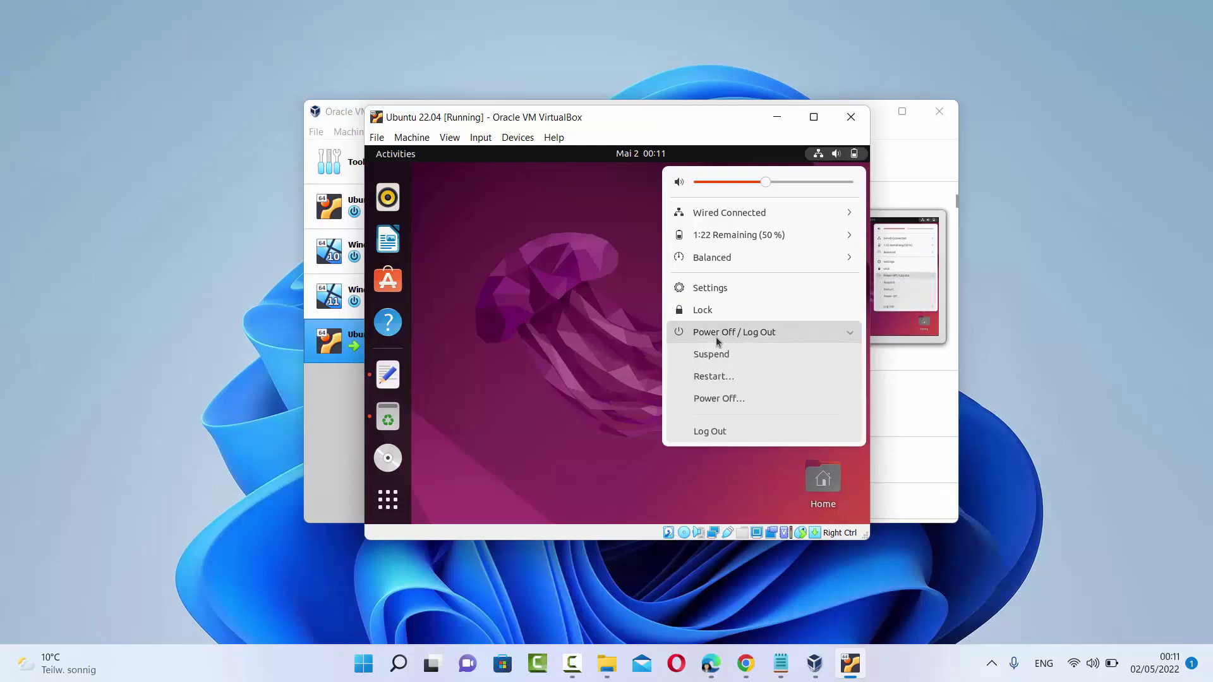
left_click(710, 376)
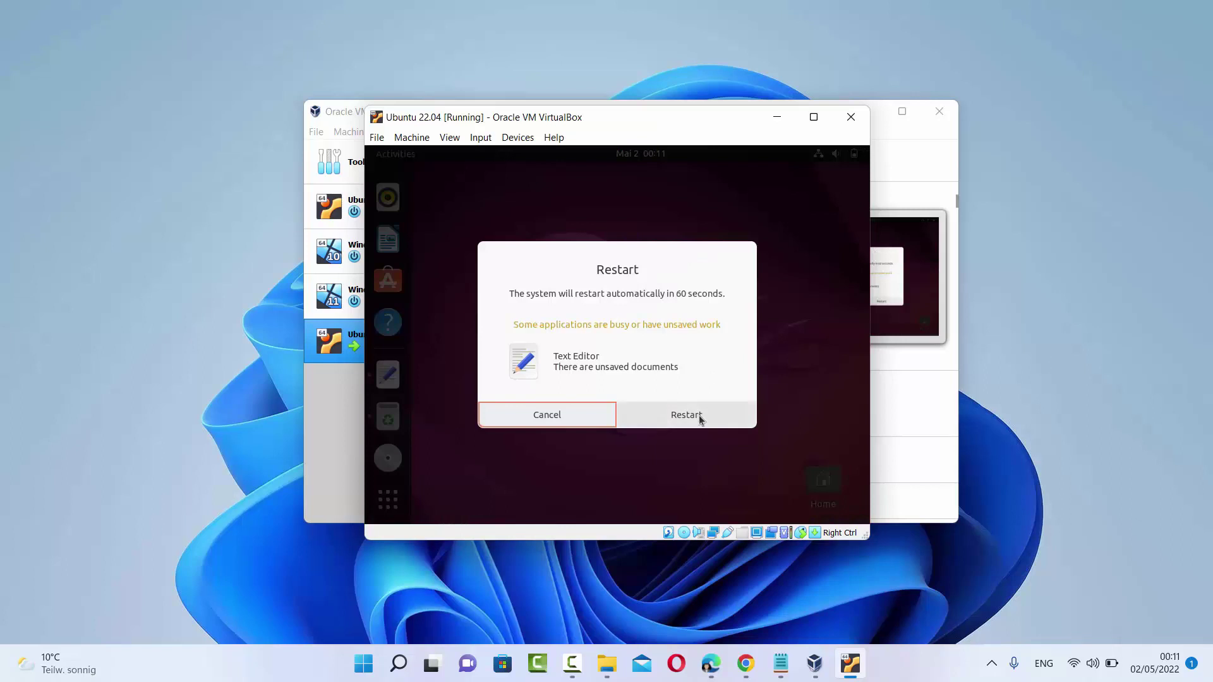
left_click(700, 420)
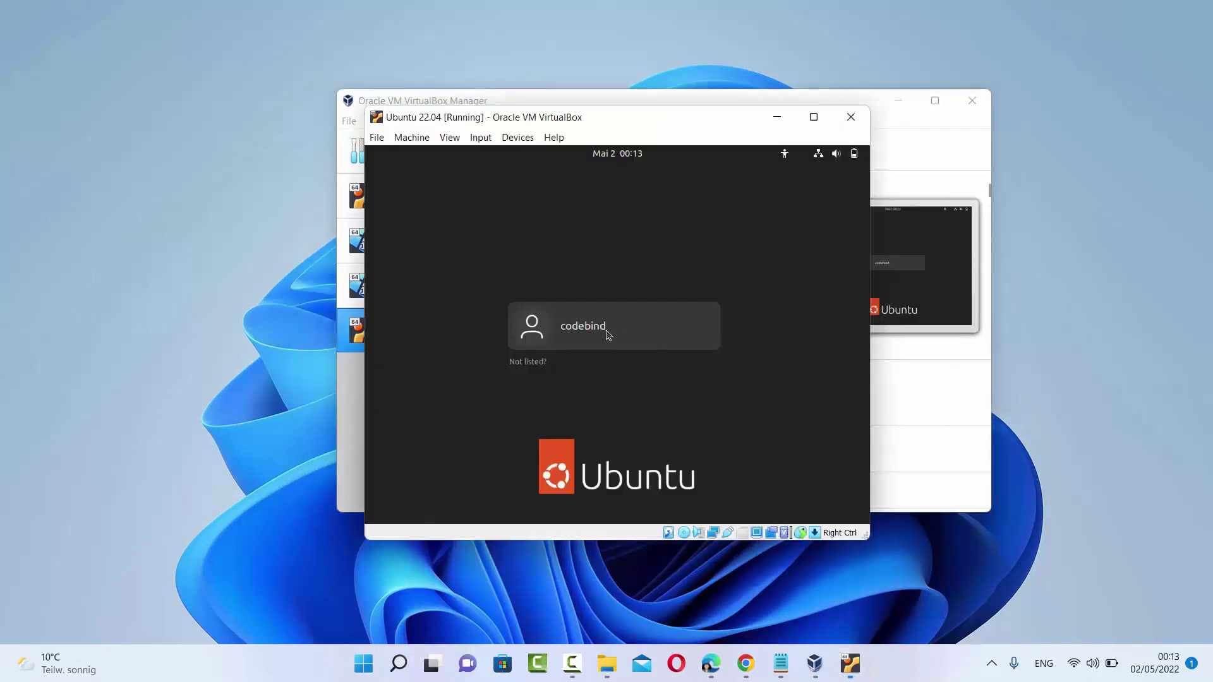
Log back in to the Ubuntu desktop with the user account's password
left_click(604, 331)
type("********")
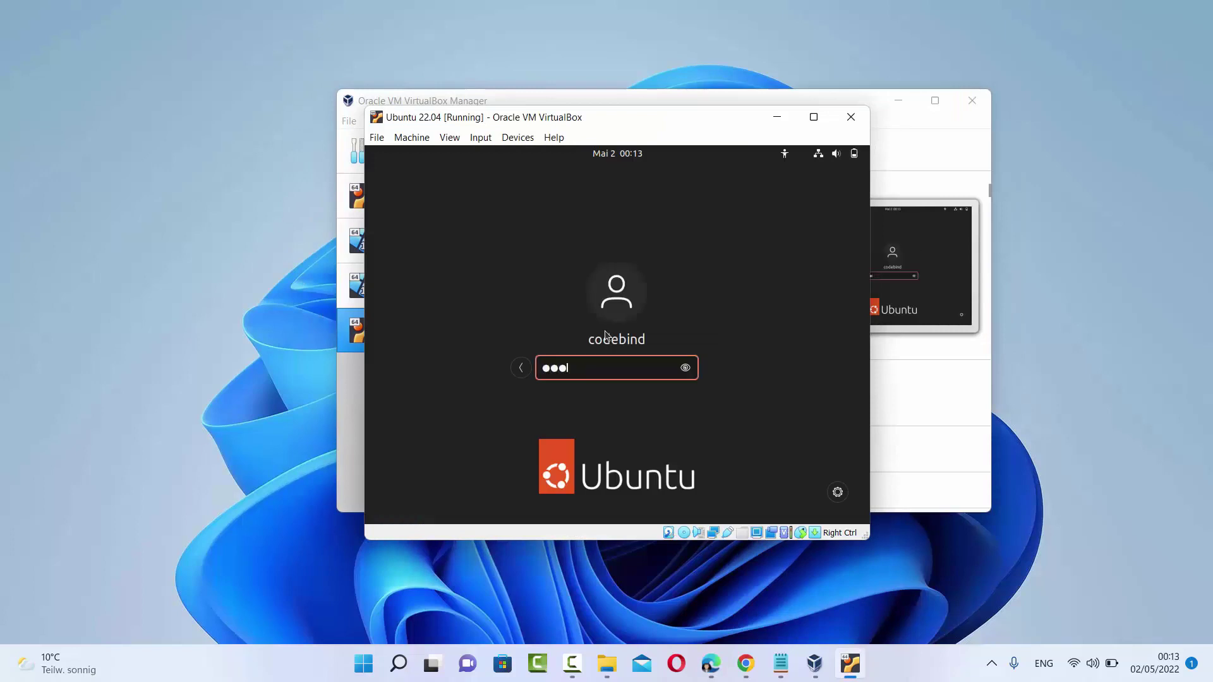
key("Return")
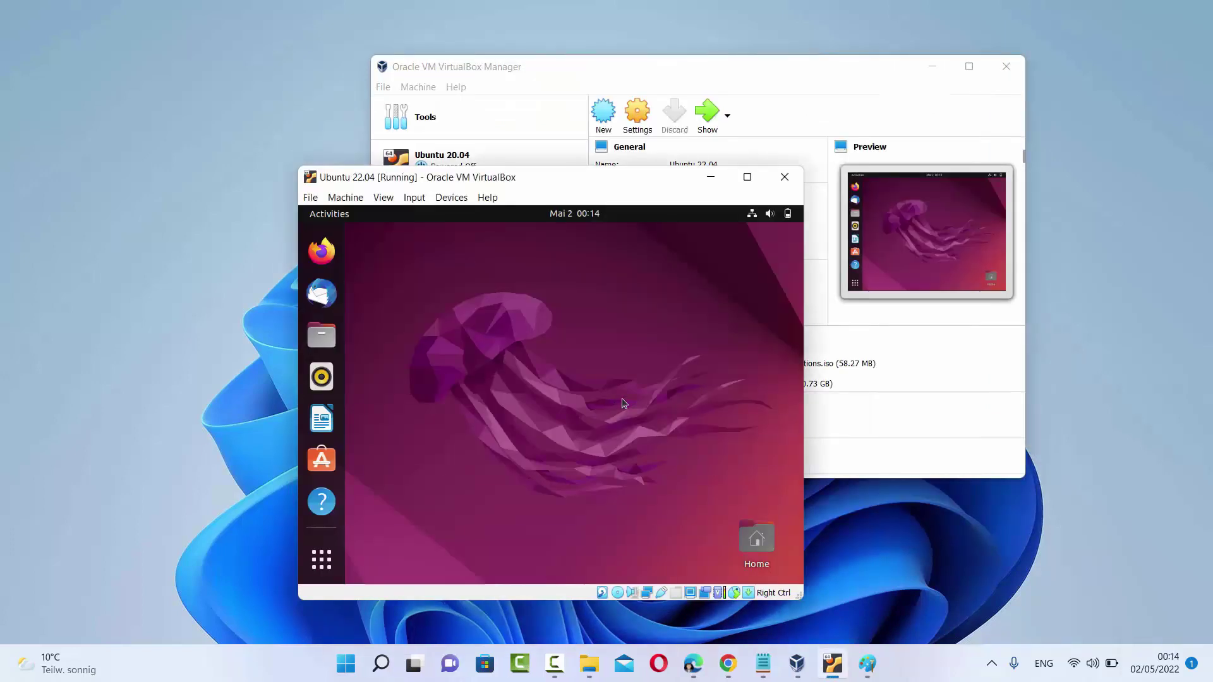
Maximize the Ubuntu virtual machine window
mouse_move(753, 180)
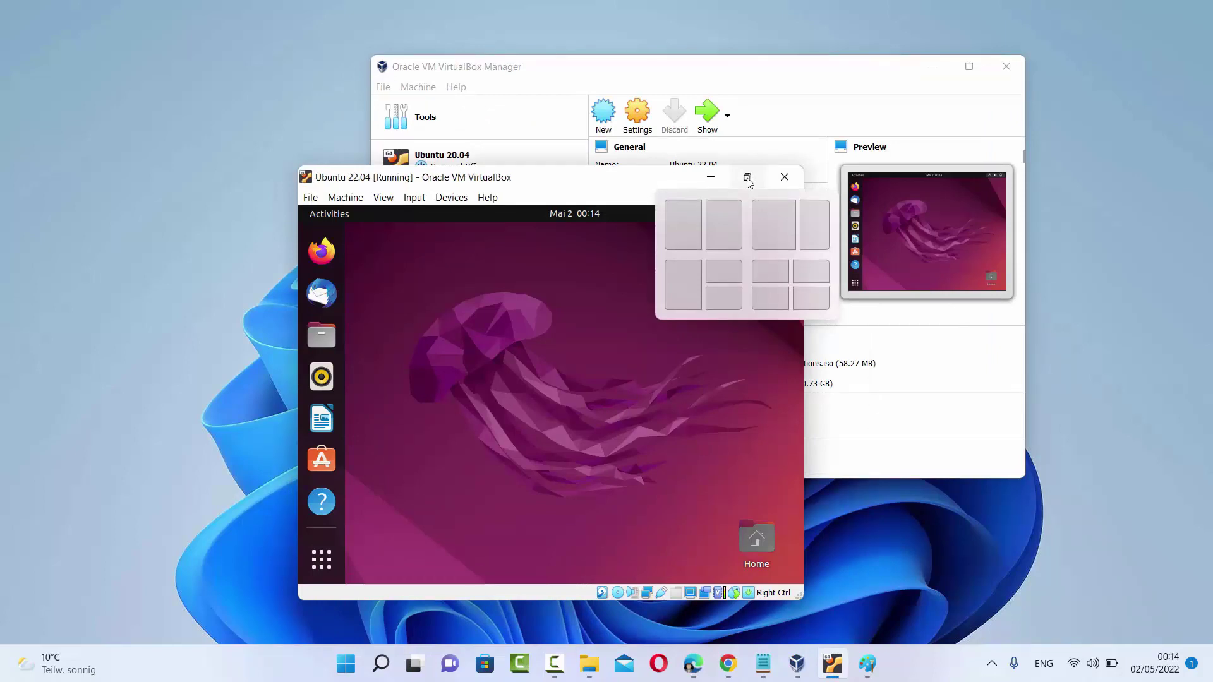
left_click(748, 180)
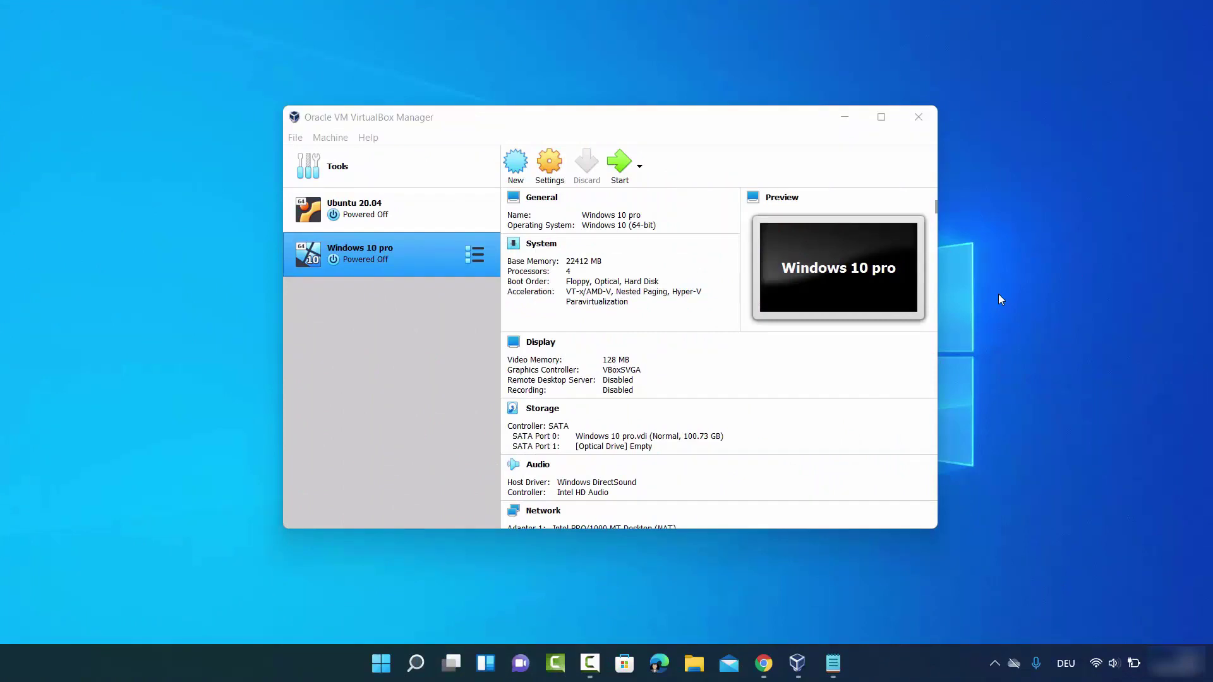
Leave the VirtualBox Manager and return to Chrome's 'windows 11 iso' search results
left_click(404, 309)
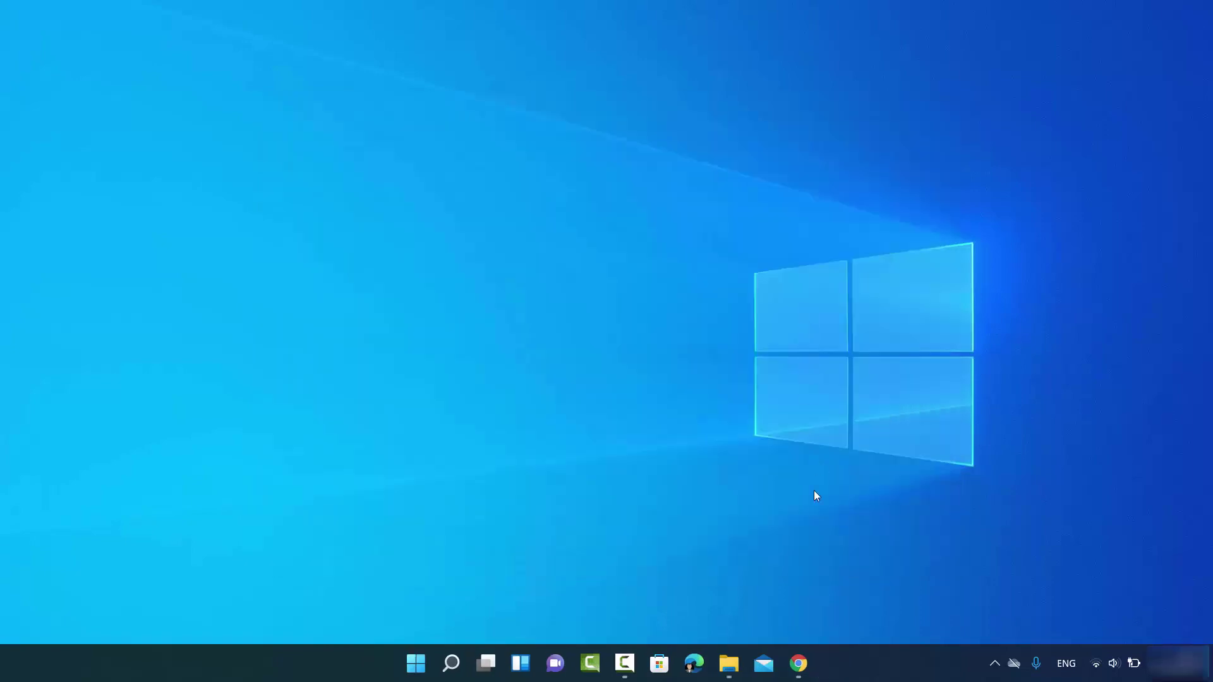
left_click(798, 661)
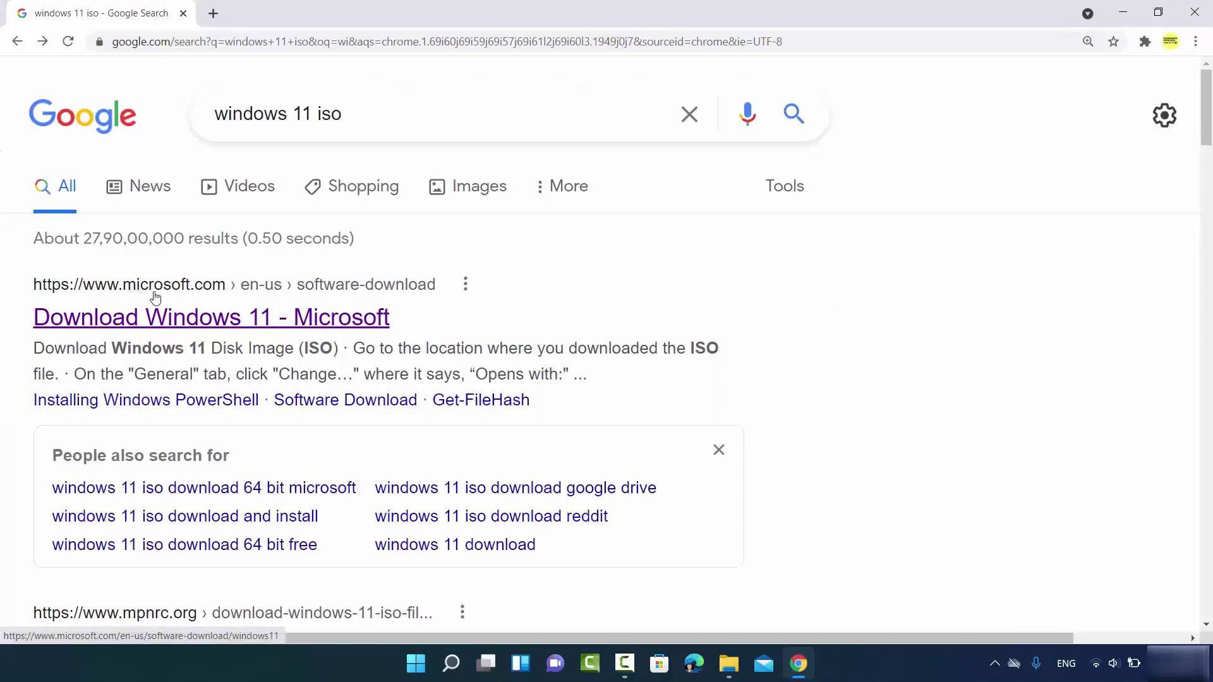
Open the 'Download Windows 11 - Microsoft' result, dismiss the Edge banner, and scroll to the ISO section
left_click(268, 325)
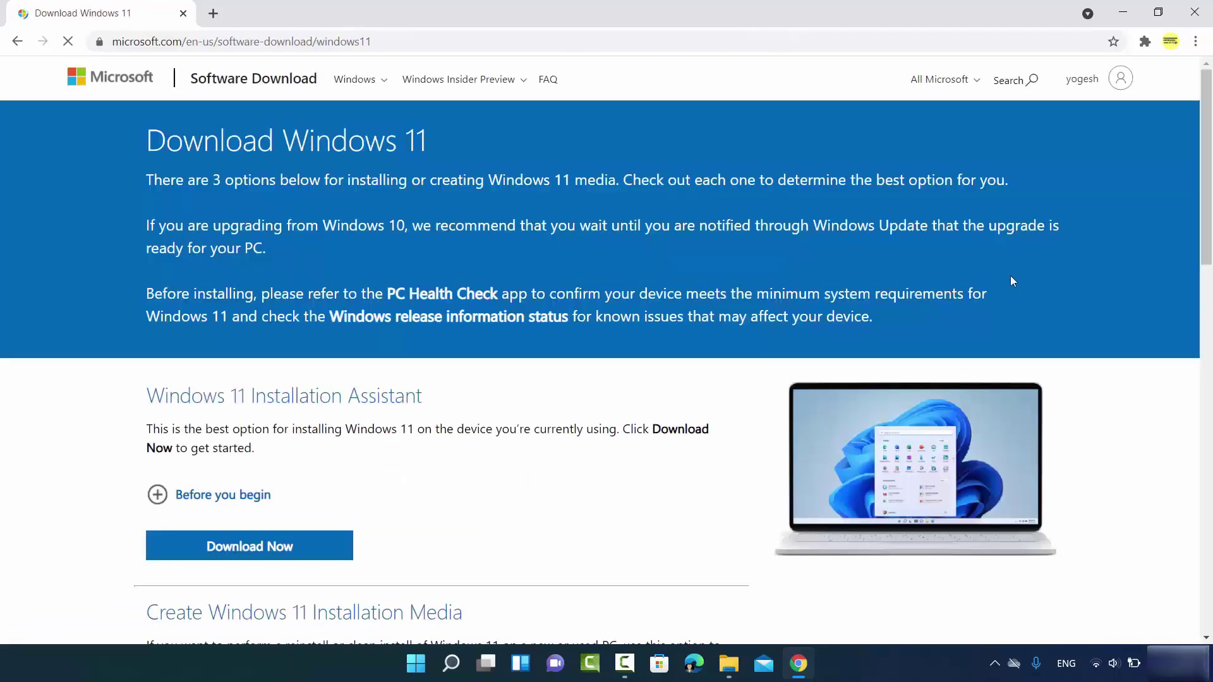
left_click(514, 38)
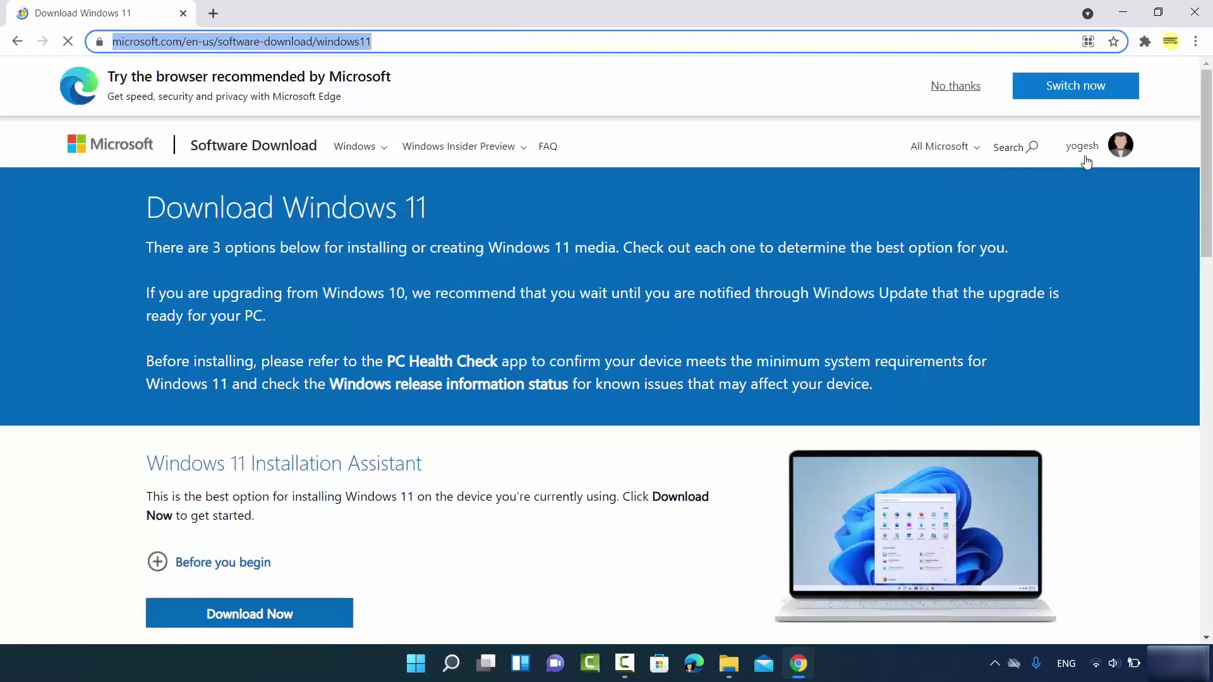
left_click(954, 88)
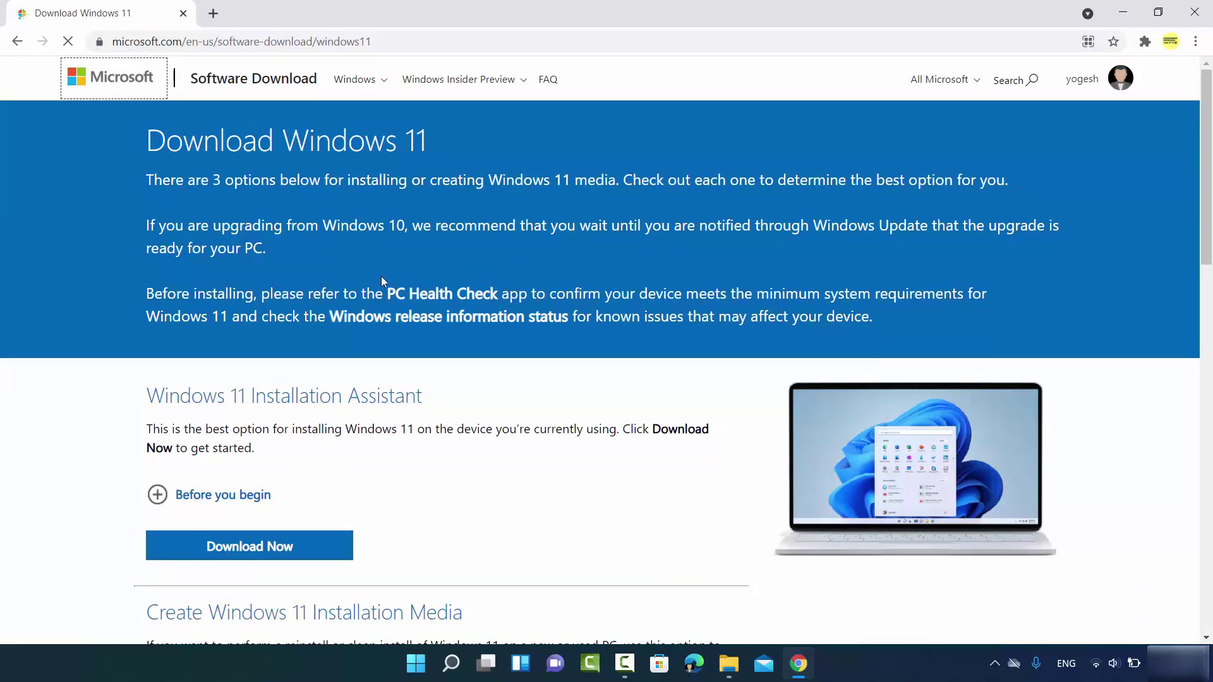
scroll(381, 278, "down", 1)
scroll(383, 282, "down", 4)
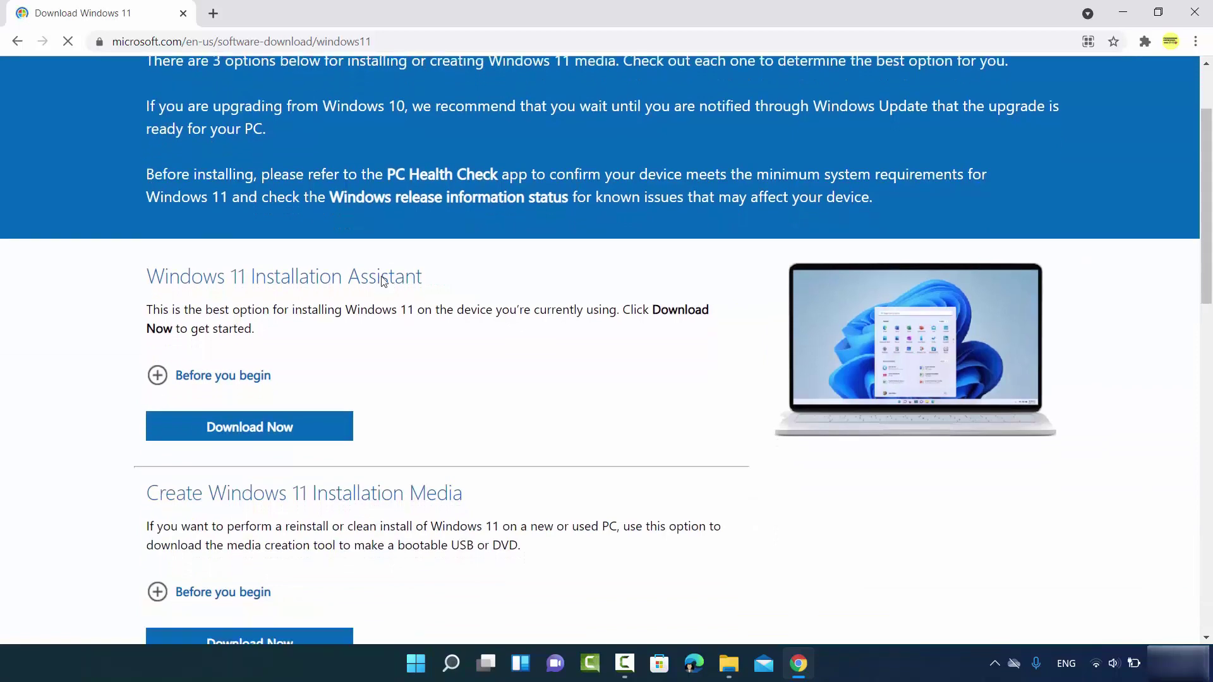
scroll(447, 327, "down", 1)
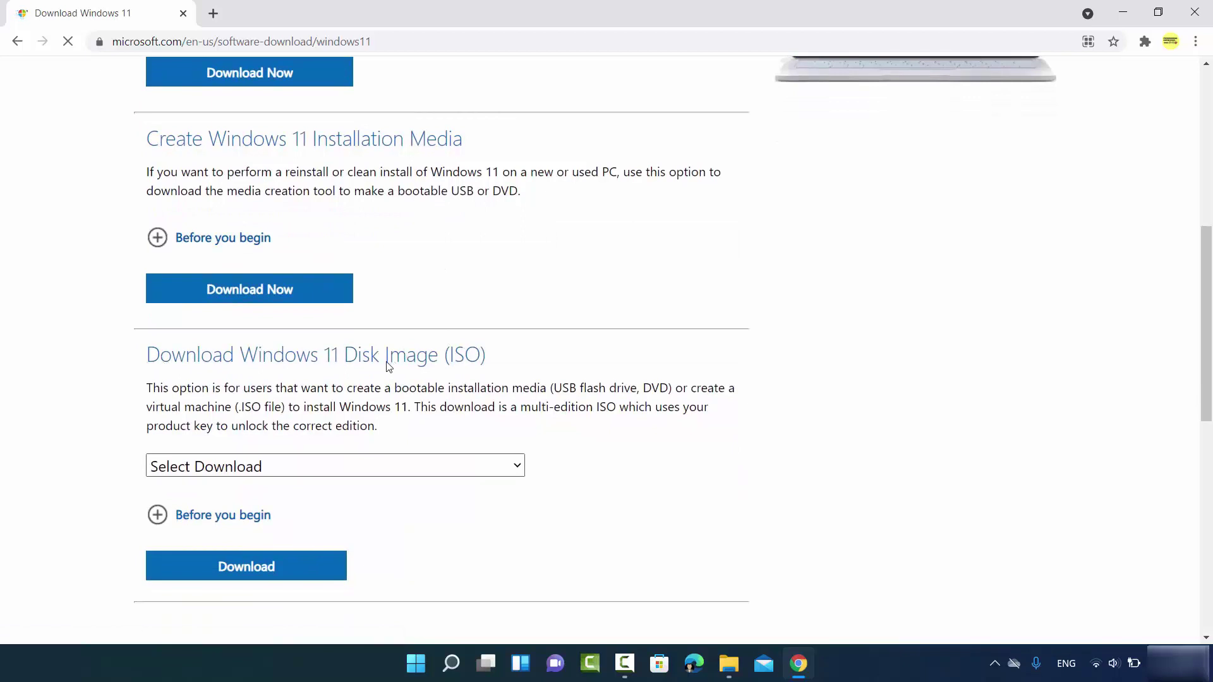
Select the Windows 11 edition for the Disk Image (ISO) download and submit it
scroll(388, 366, "down", 1)
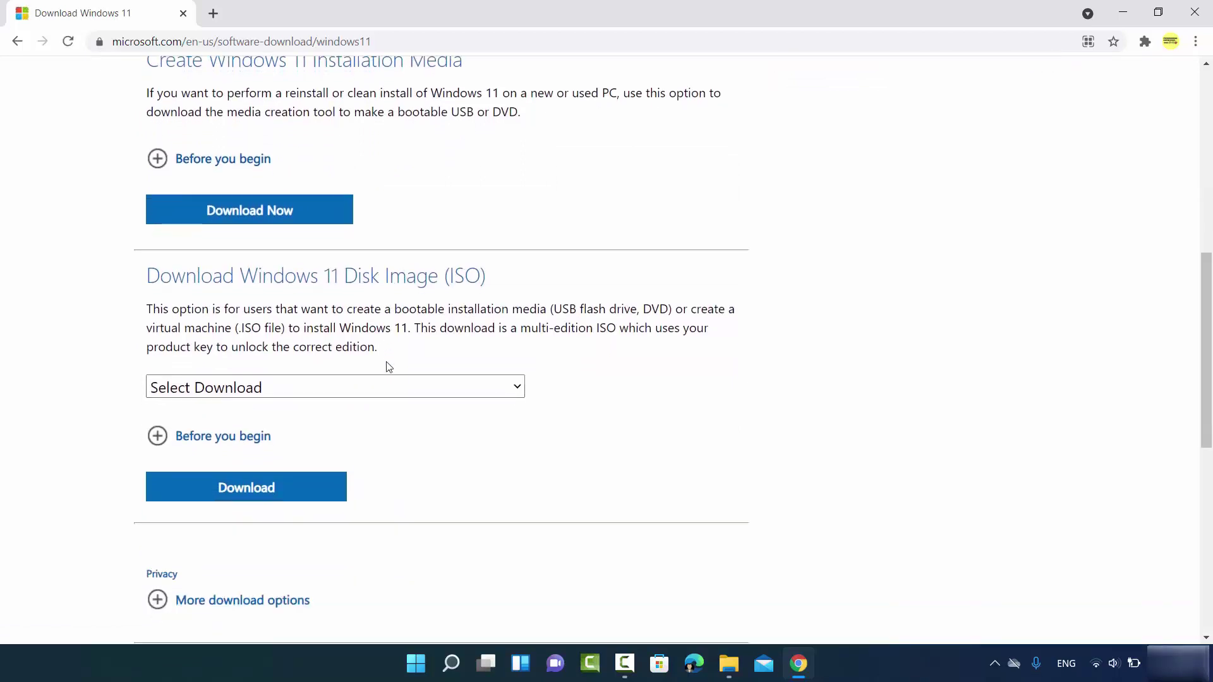
left_click(344, 387)
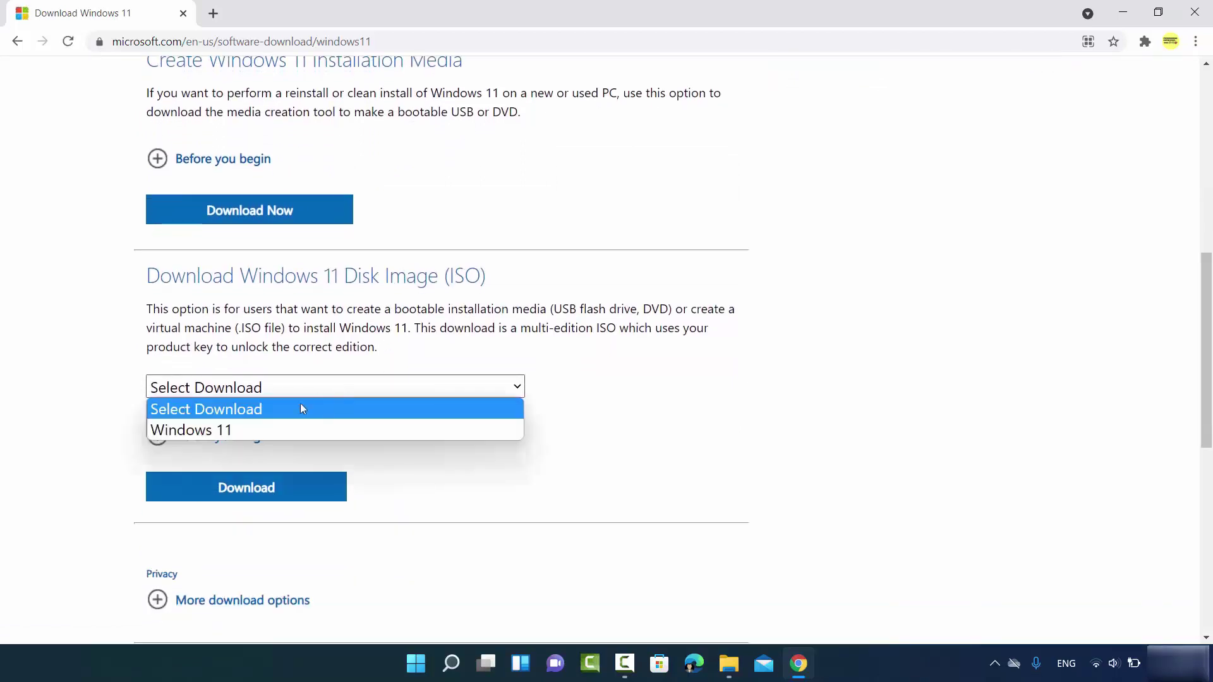
left_click(251, 429)
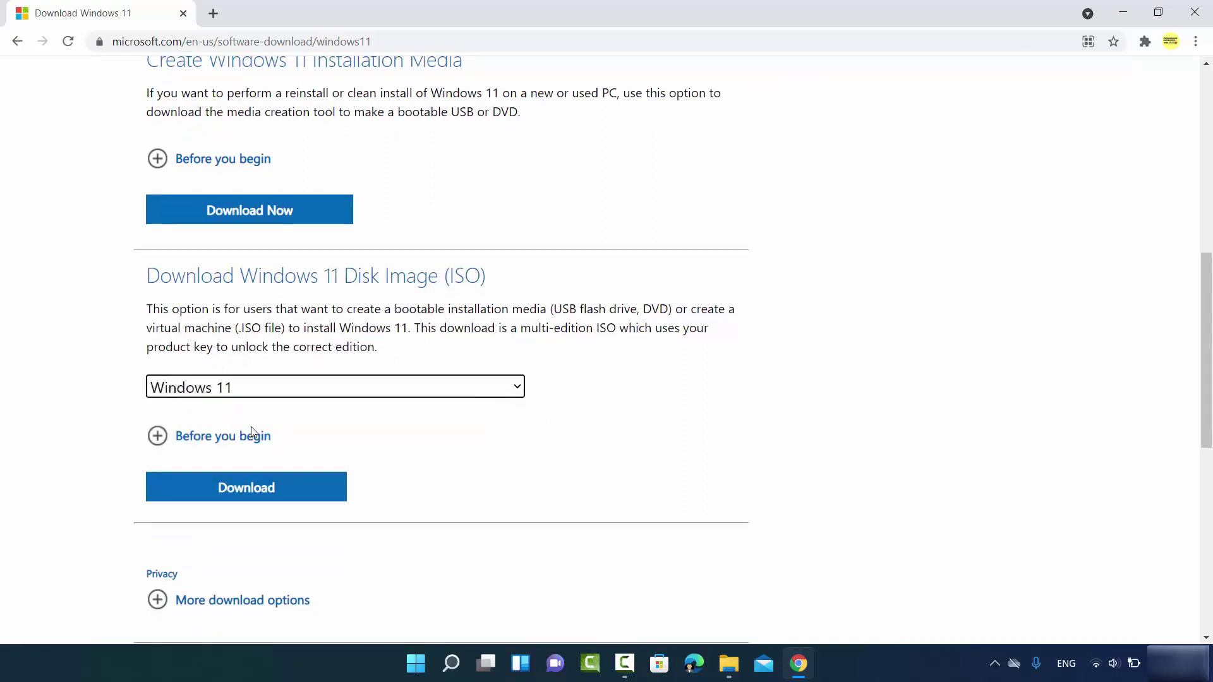
scroll(268, 428, "down", 1)
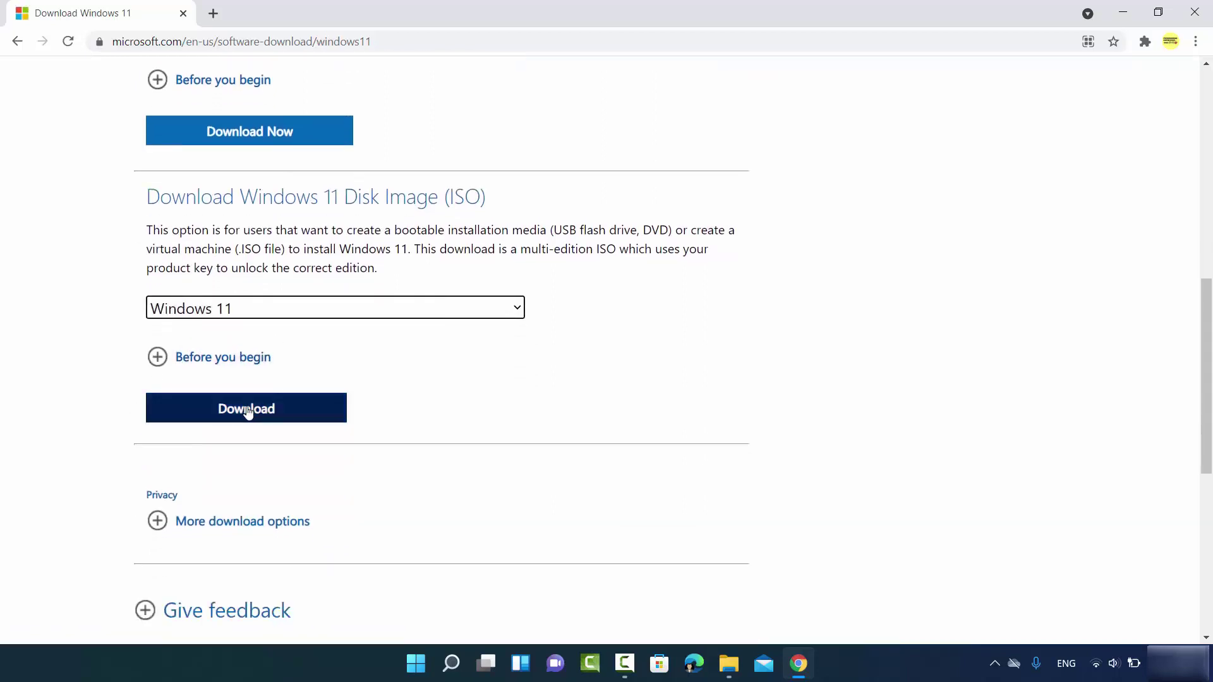
left_click(256, 411)
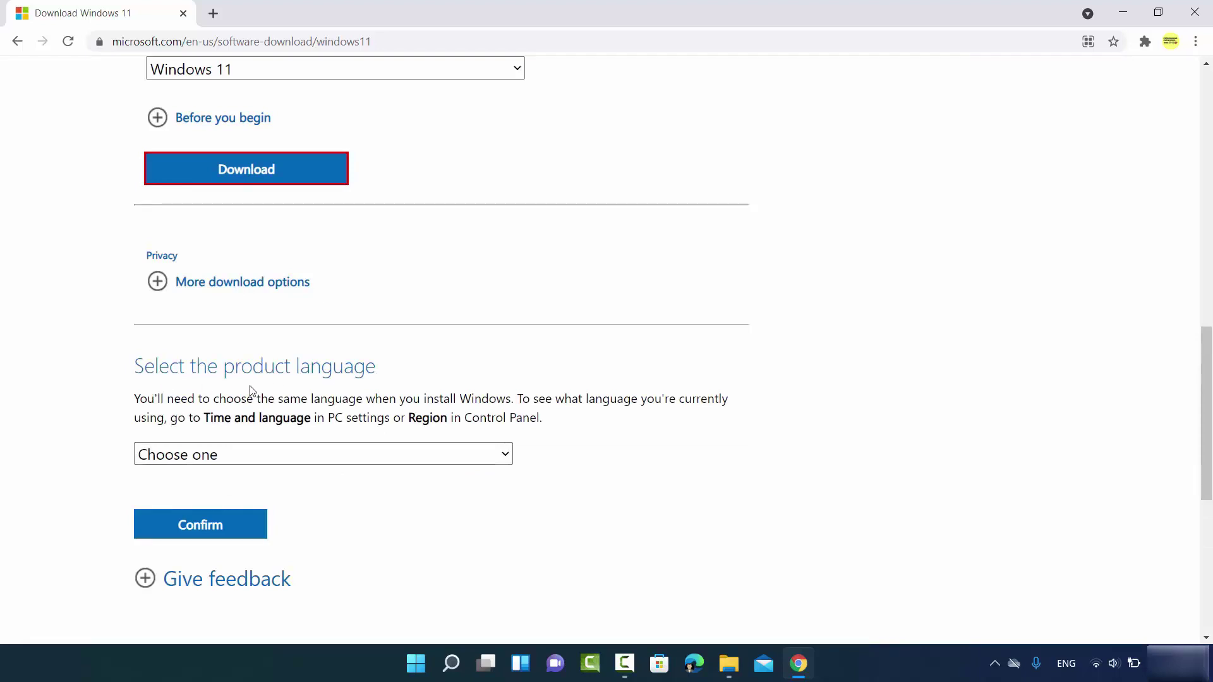
Choose English International as the product language and confirm it
left_click(244, 453)
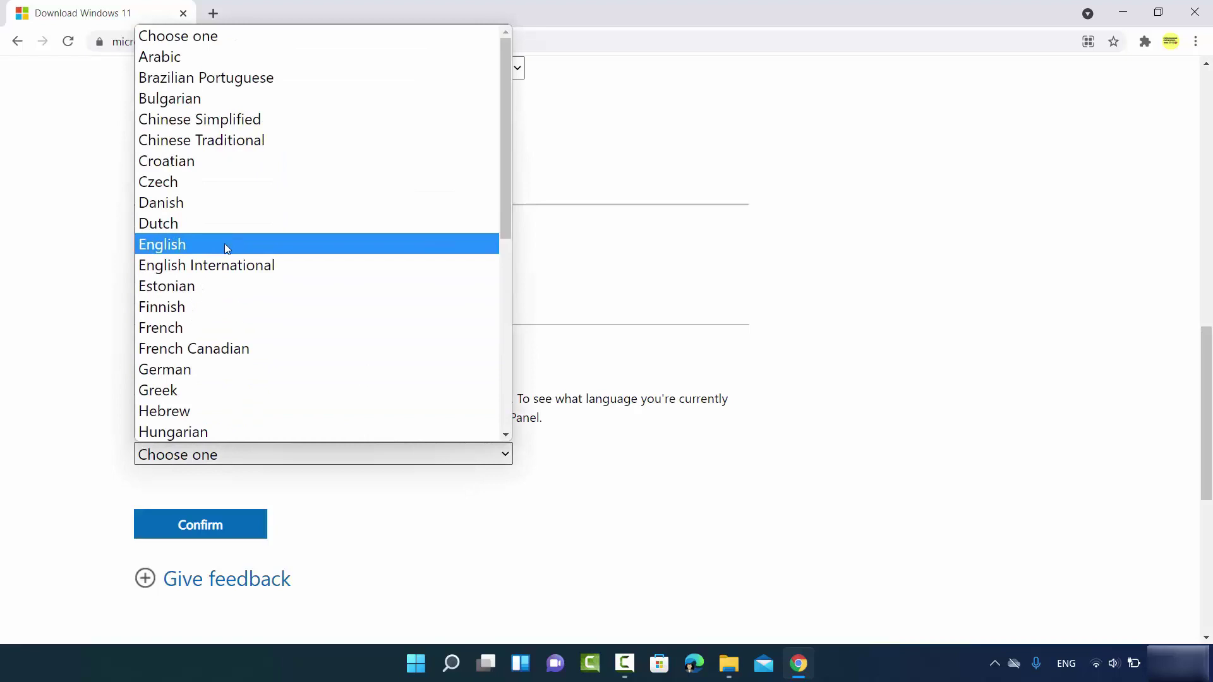
left_click(220, 266)
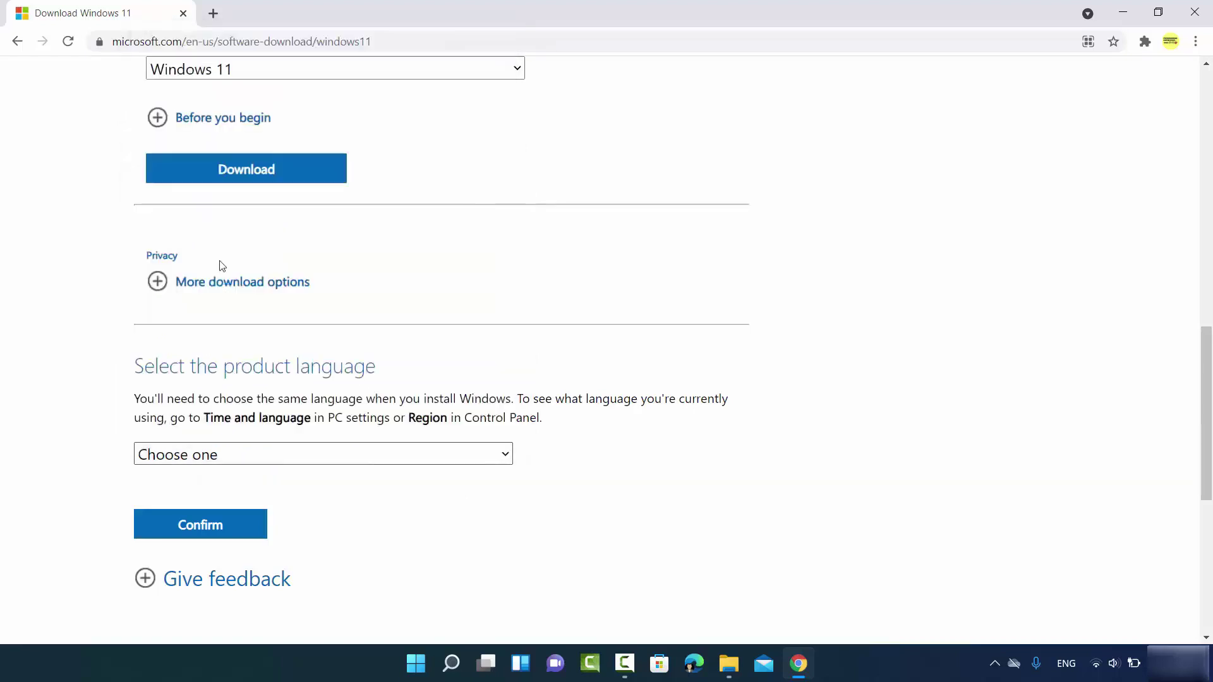
scroll(262, 298, "down", 4)
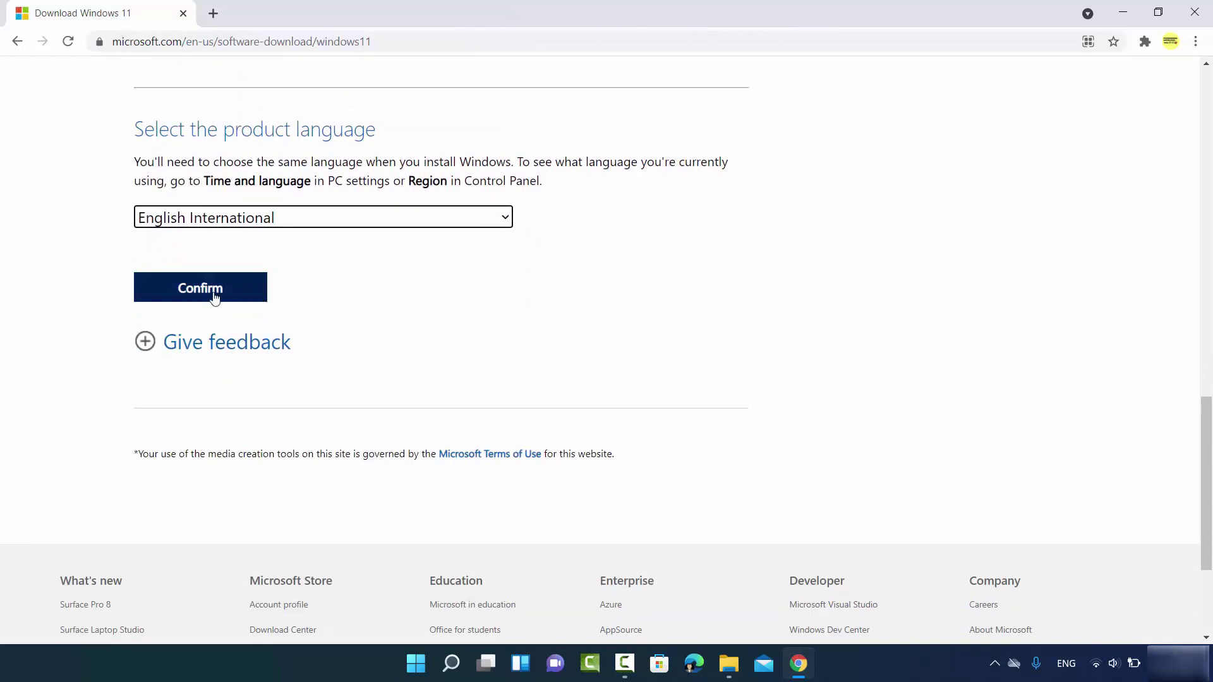
left_click(212, 295)
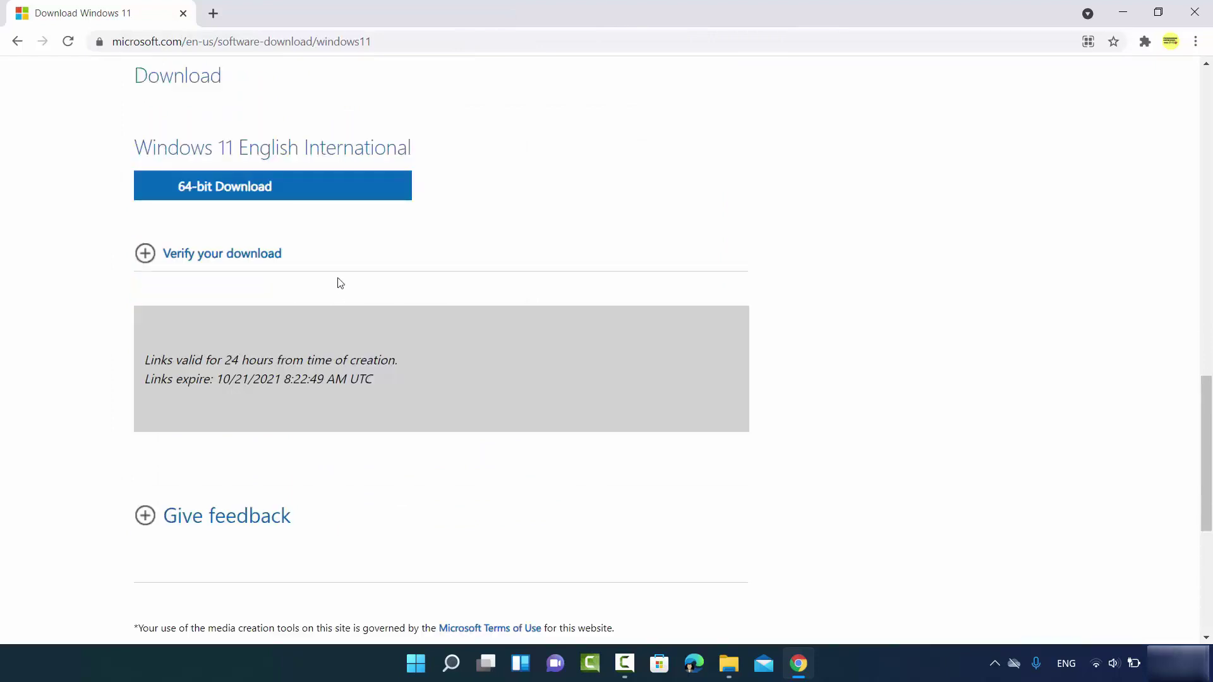
Start the 64-bit Windows 11 ISO download, then start a new machine in VirtualBox
left_click(238, 194)
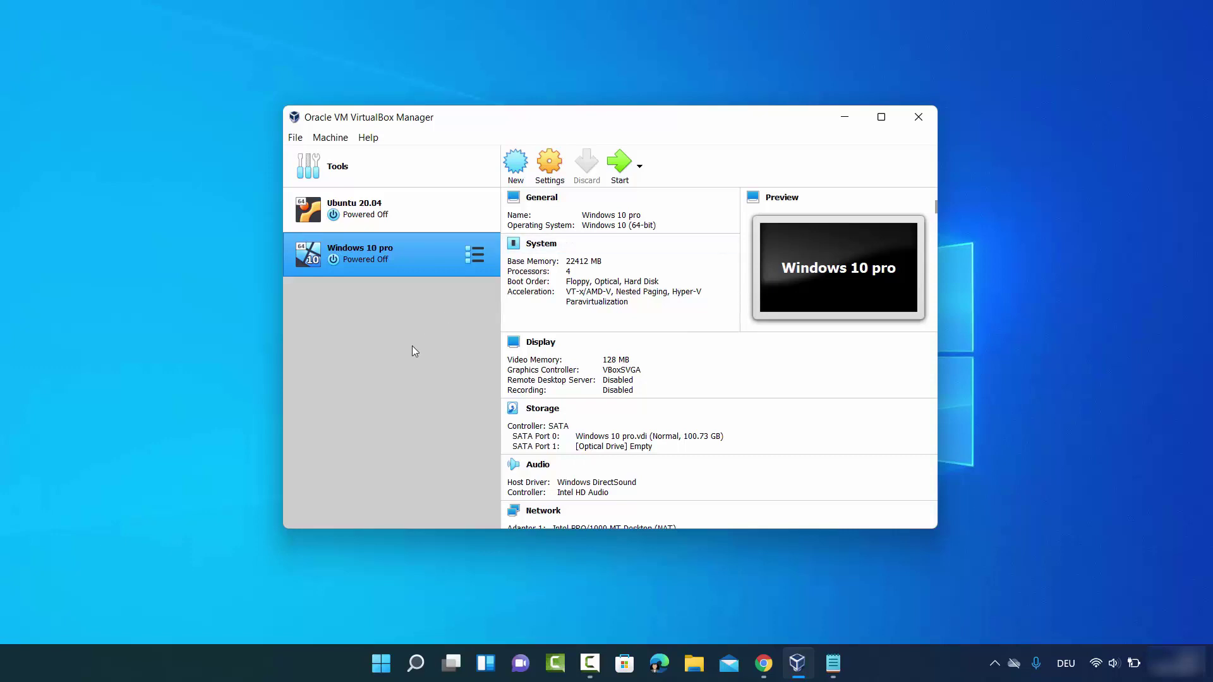
left_click(523, 165)
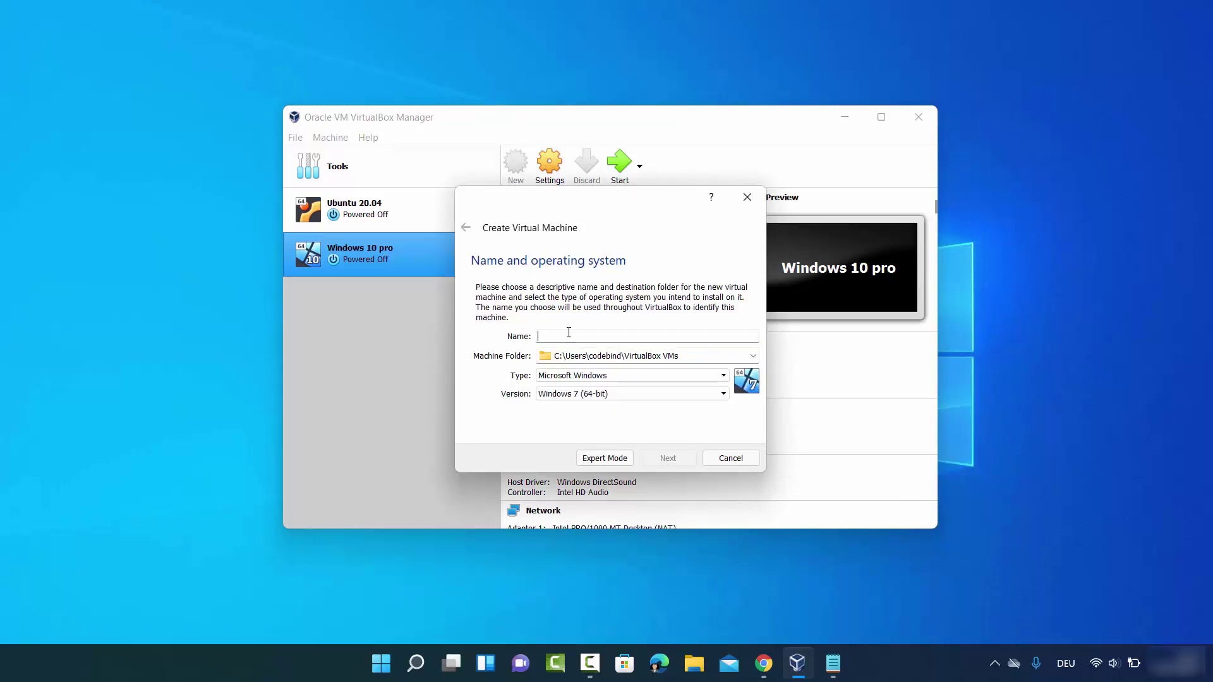
Name the new machine 'Windows 11' with version Windows 11 (64-bit)
type("Windows 11")
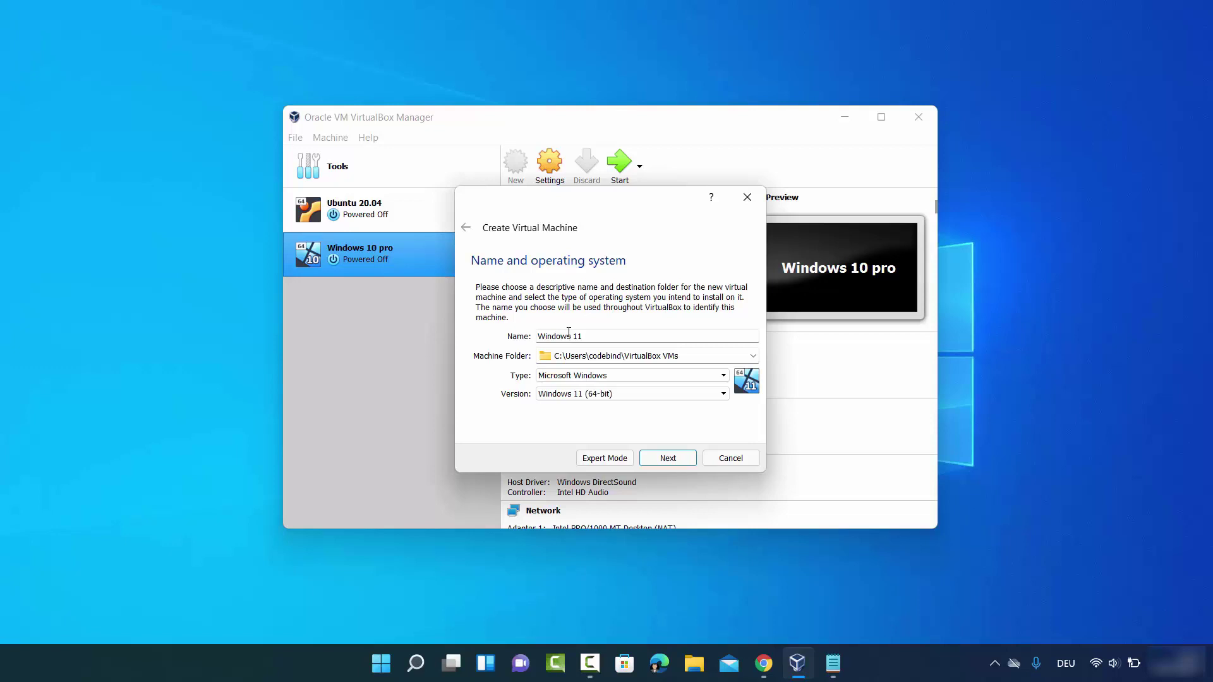
left_click(559, 396)
left_click(509, 418)
left_click(554, 401)
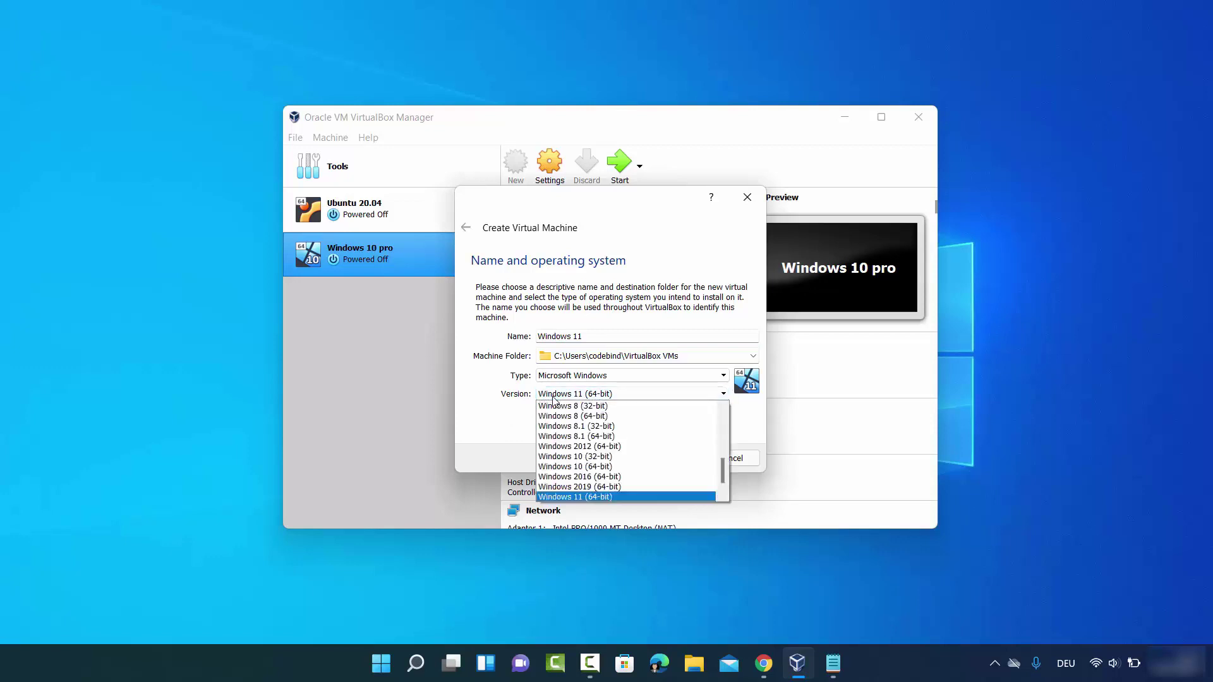
left_click(577, 497)
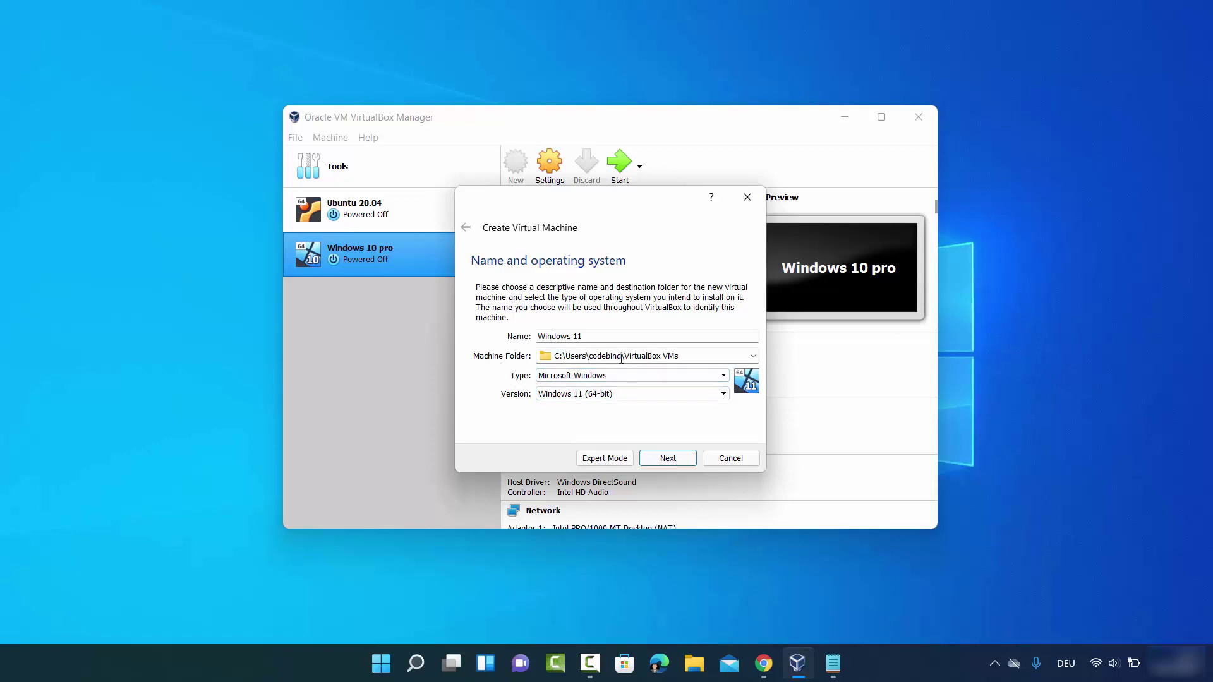
Set the machine folder to D:\Windows 11 and continue to the memory page
left_click(753, 356)
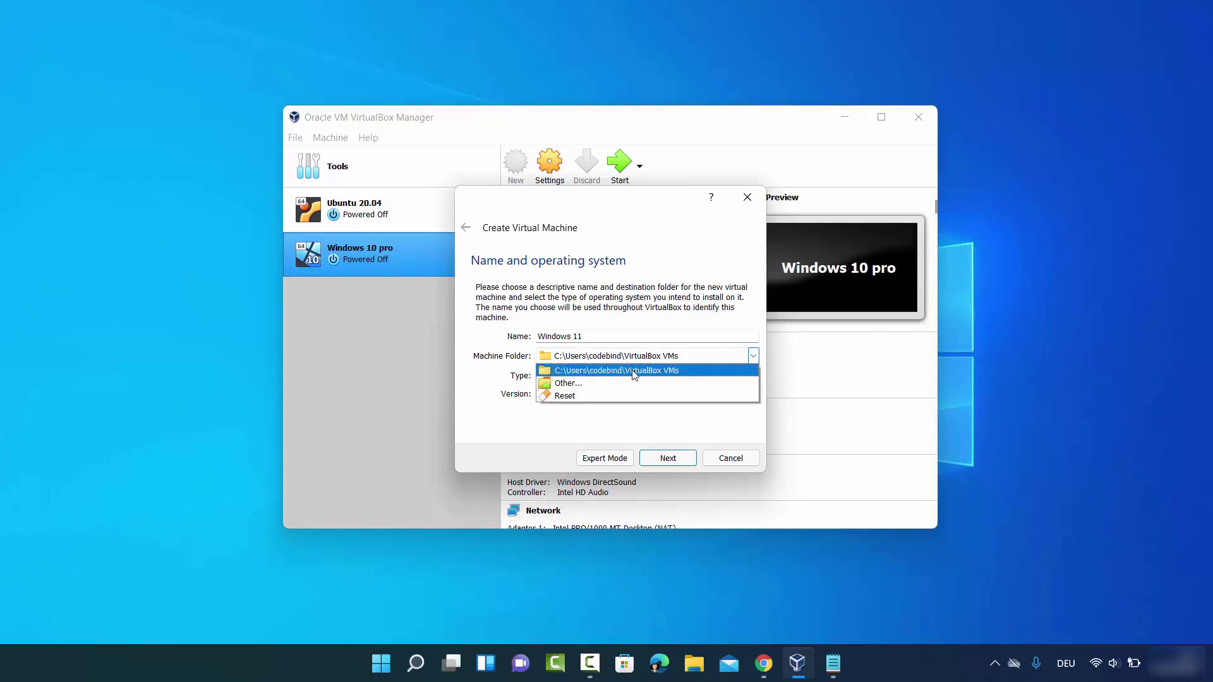
left_click(575, 384)
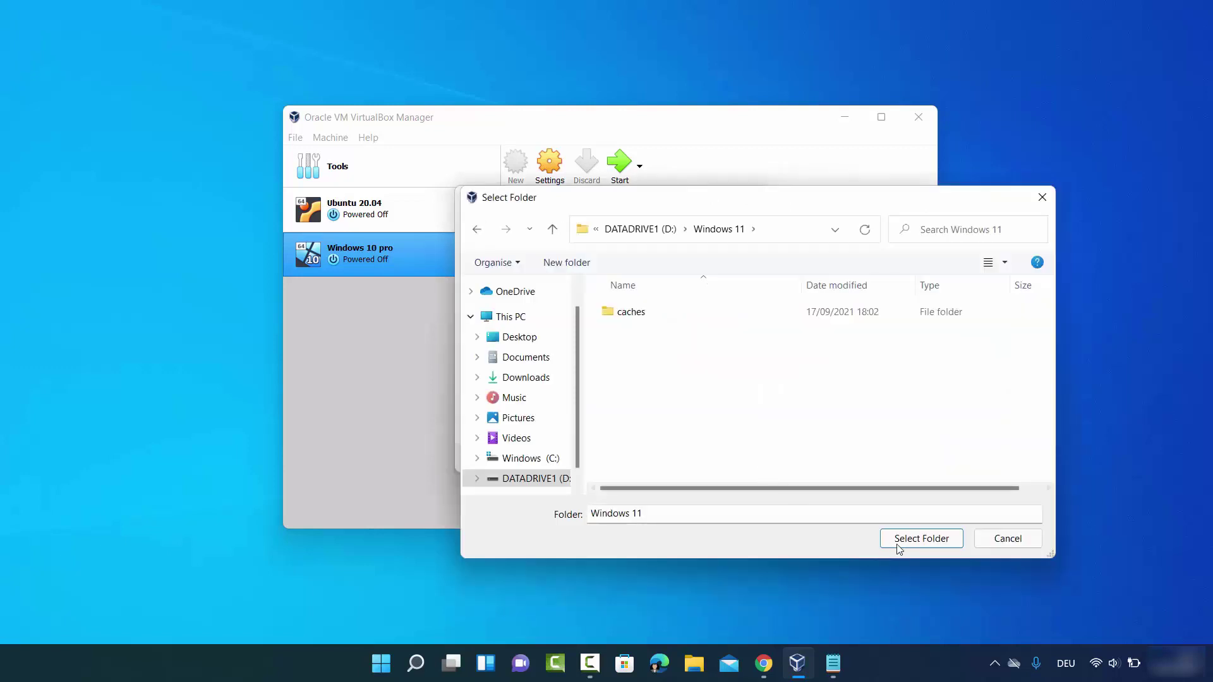
left_click(923, 542)
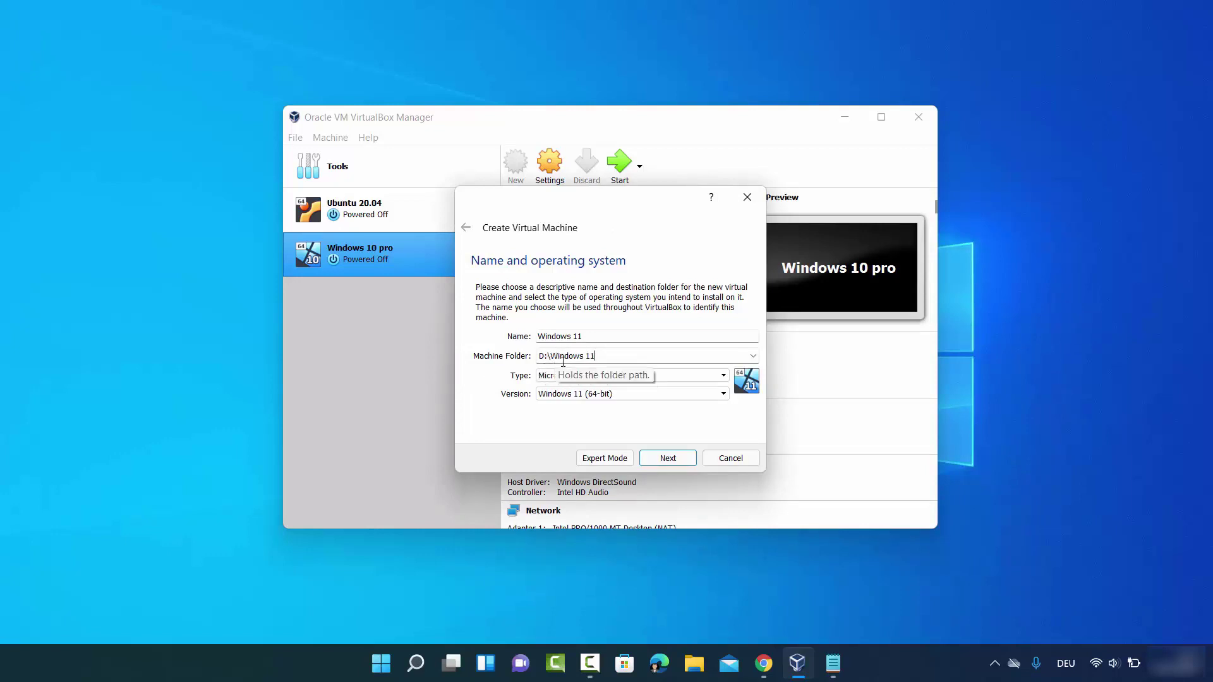
left_click(661, 460)
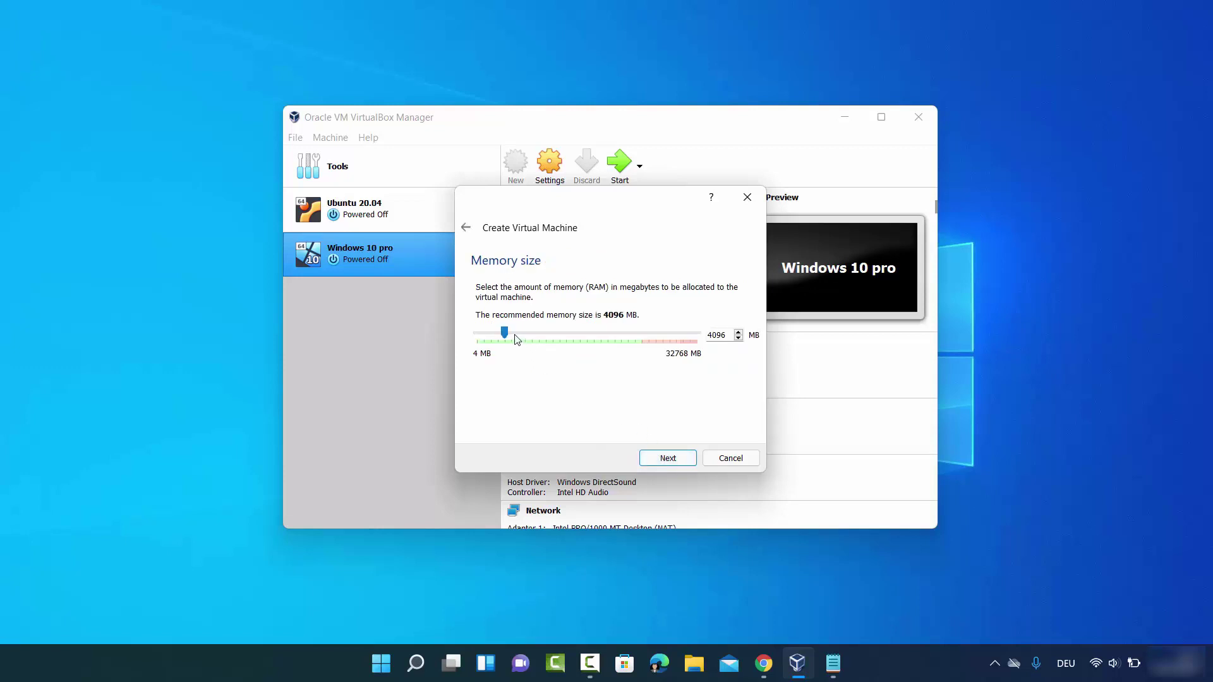
Raise the VM's memory with the slider and choose to create a new virtual hard disk
left_click_drag(504, 333, 645, 338)
left_click(657, 453)
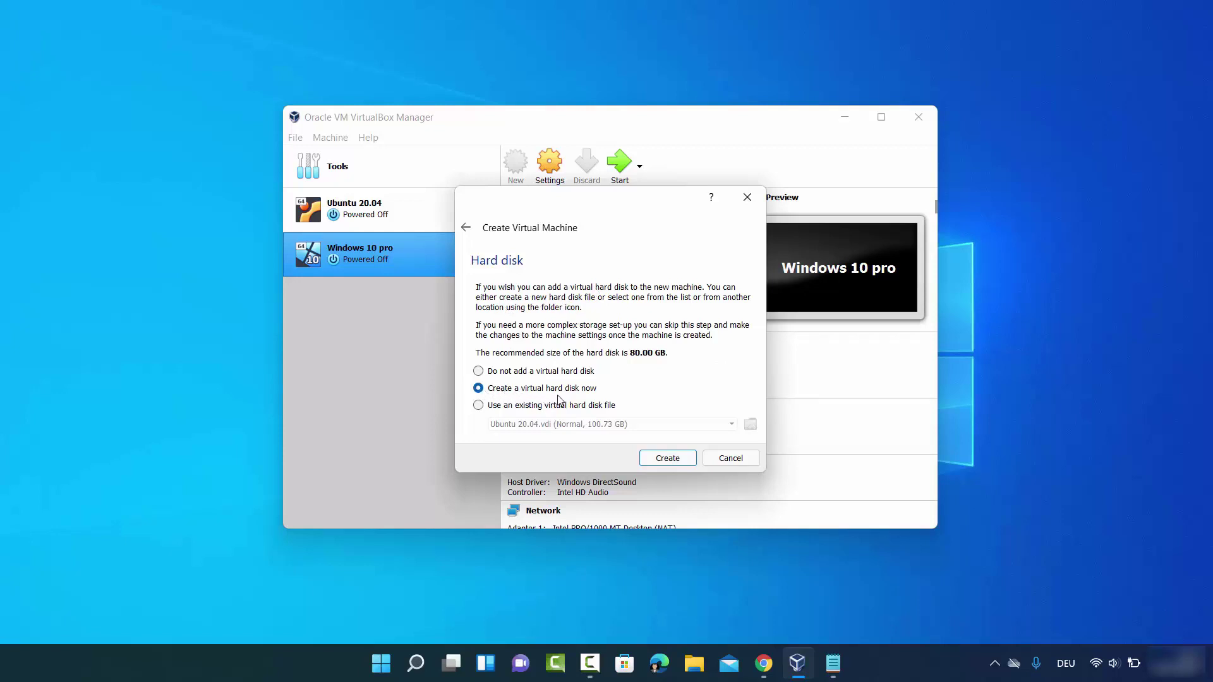
left_click(651, 453)
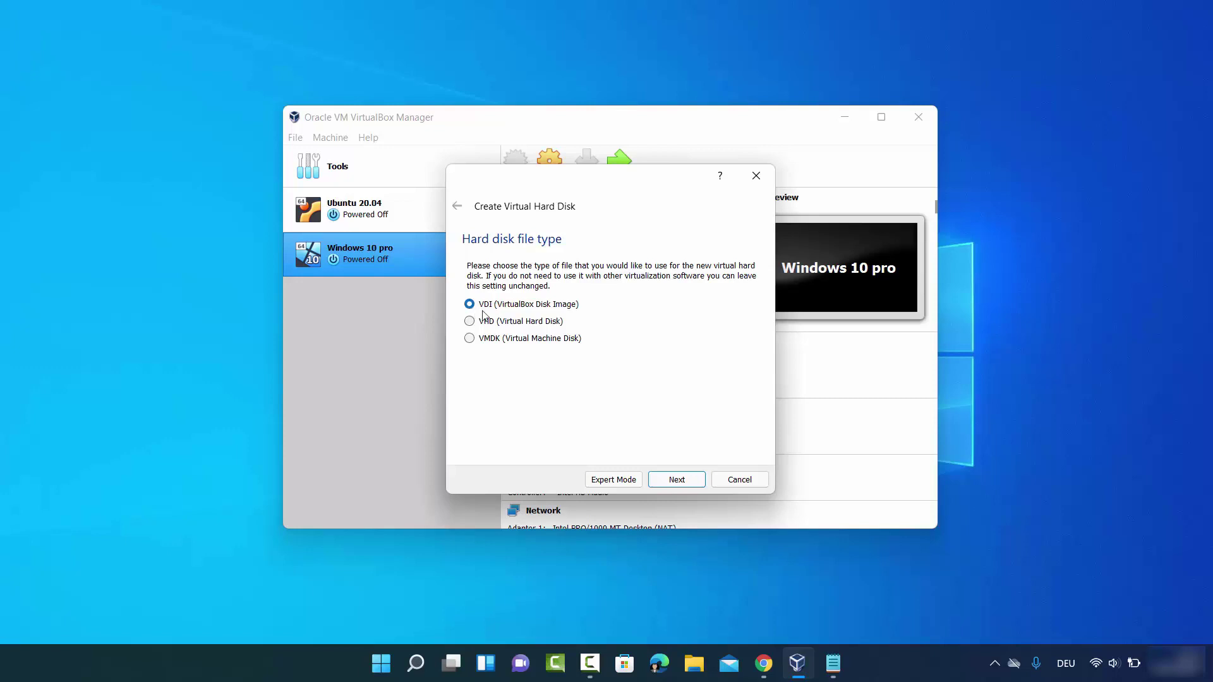
Create a dynamically allocated VDI disk enlarged to 100.73 GB
left_click(675, 482)
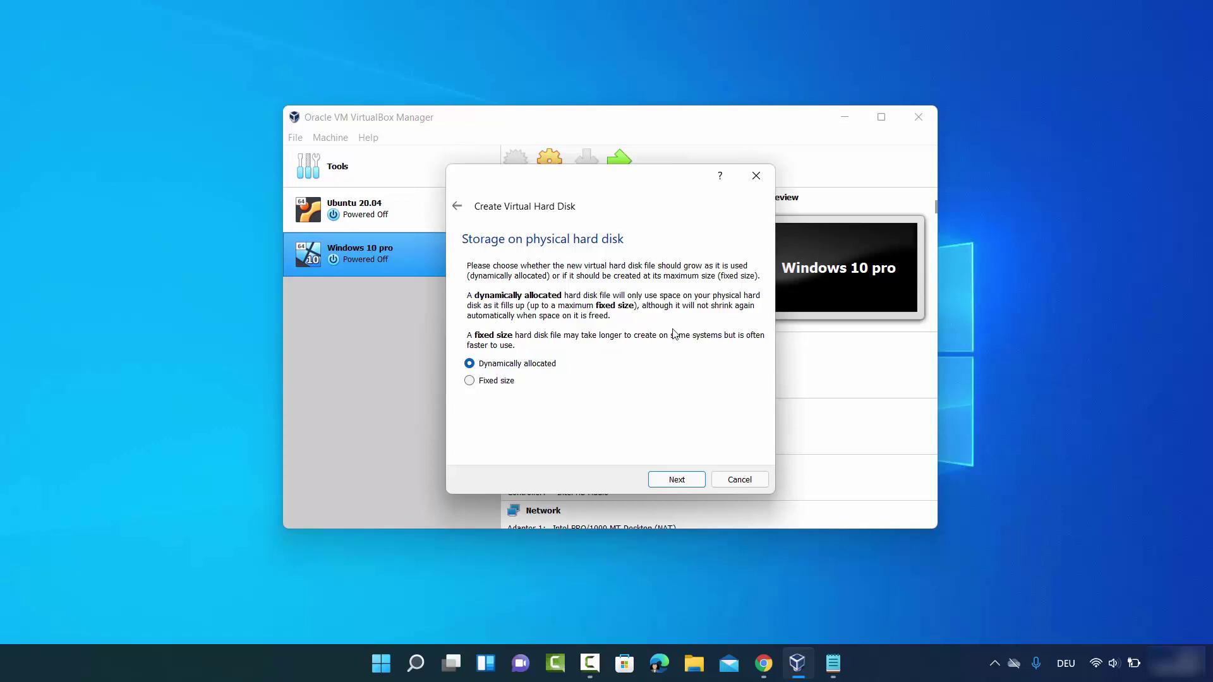
left_click(671, 482)
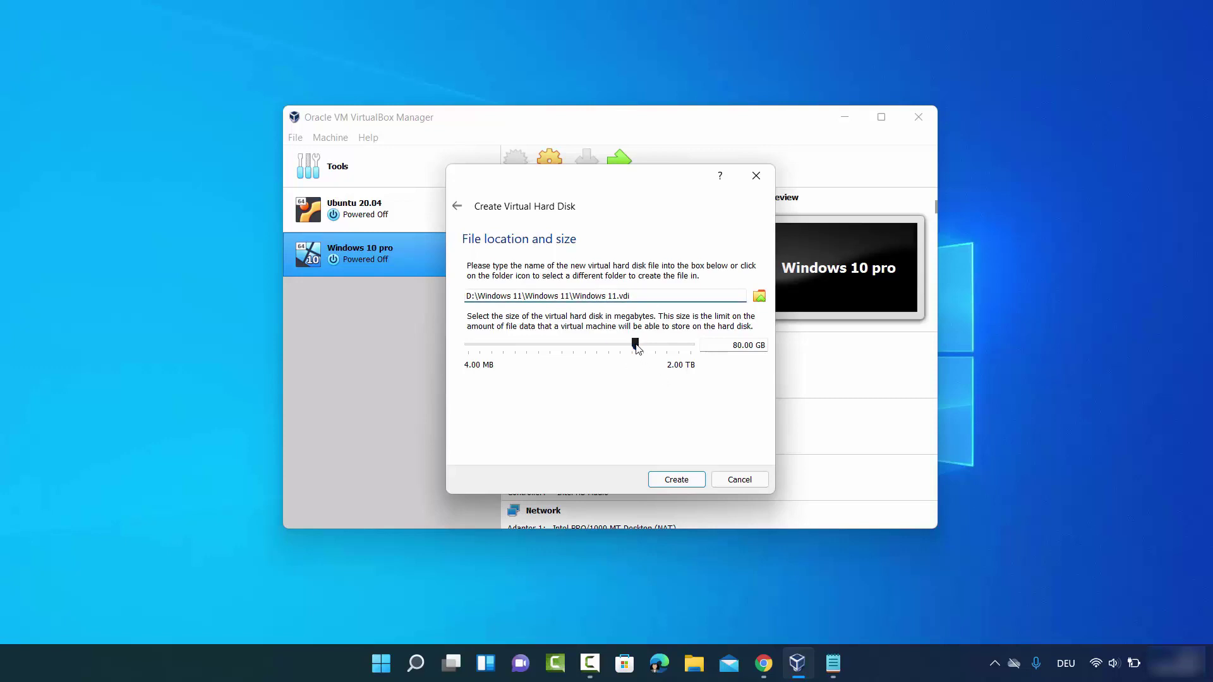
left_click_drag(636, 347, 642, 350)
left_click(662, 480)
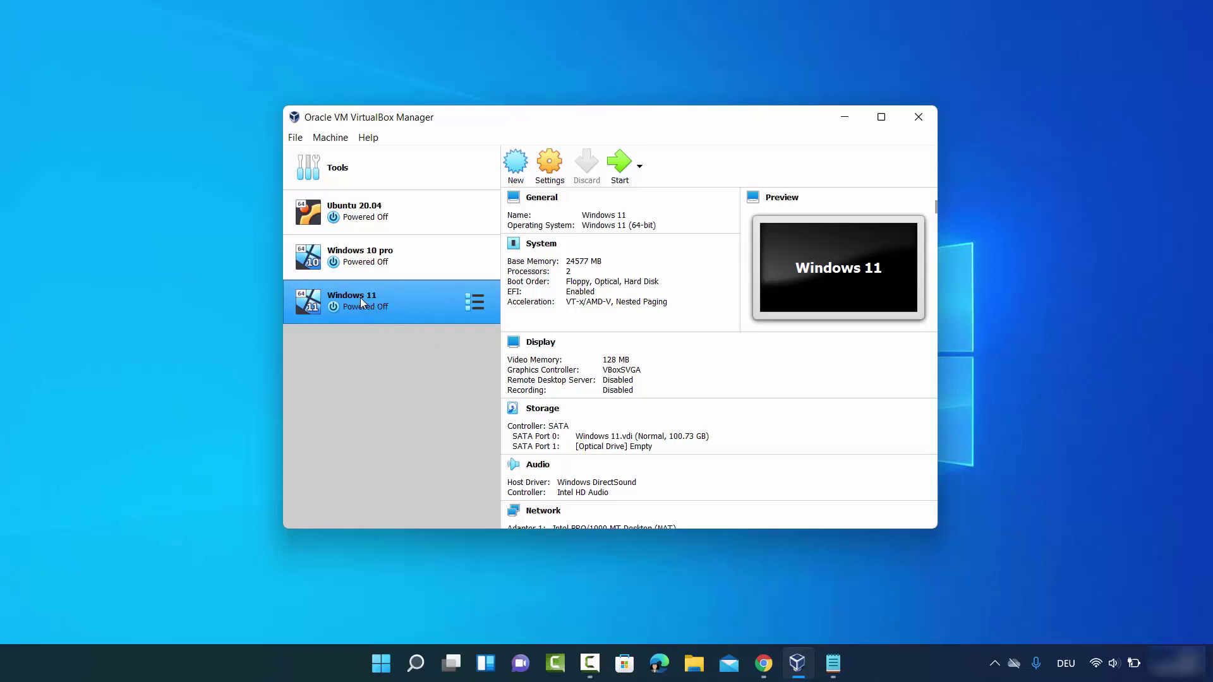
Set Shared Clipboard and Drag'n'Drop to Bidirectional in General > Advanced, leaving disk encryption disabled
left_click(547, 180)
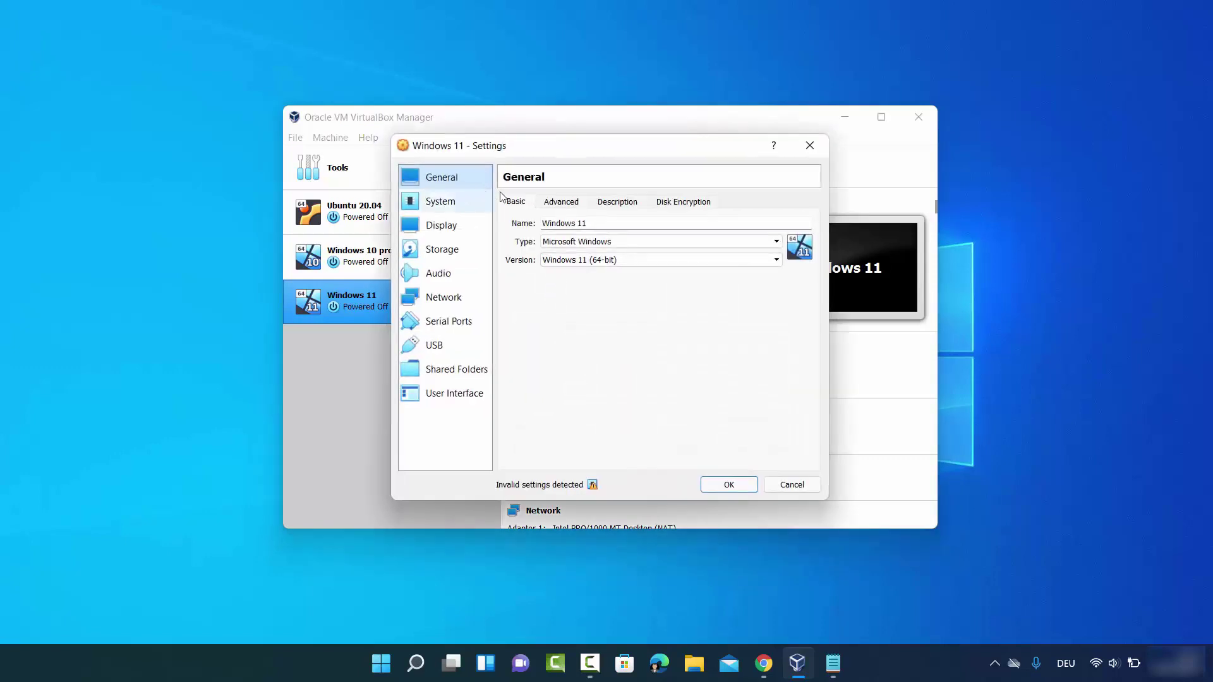
left_click(560, 203)
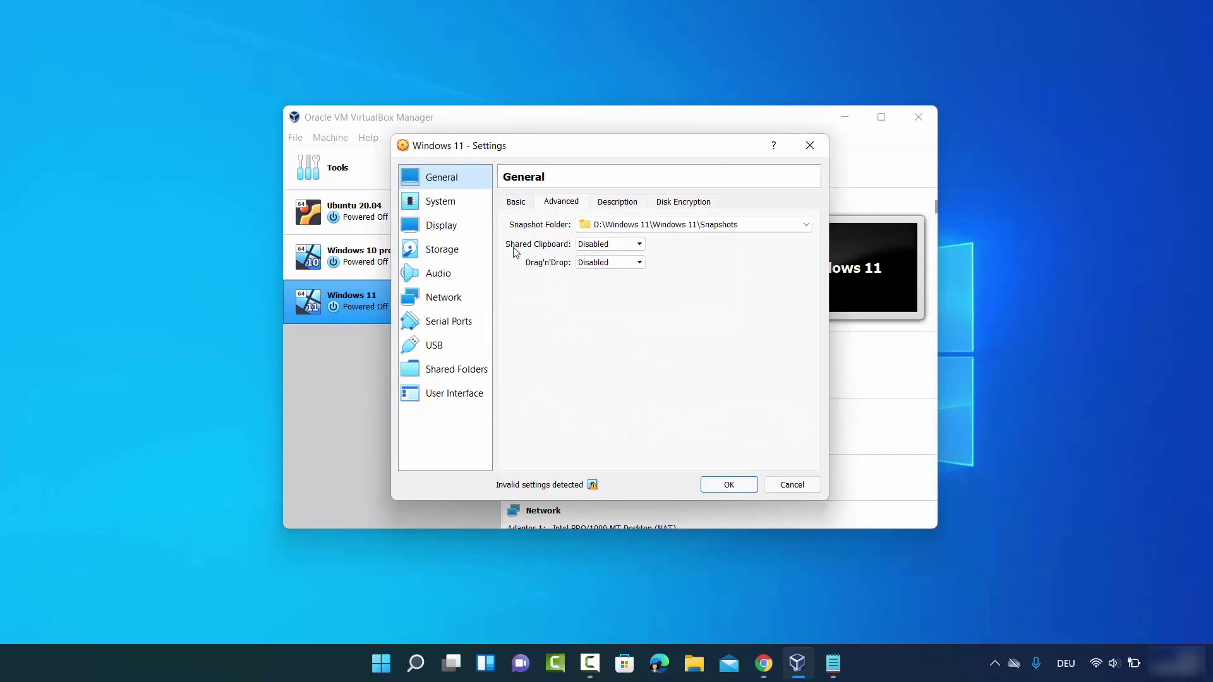
left_click(603, 244)
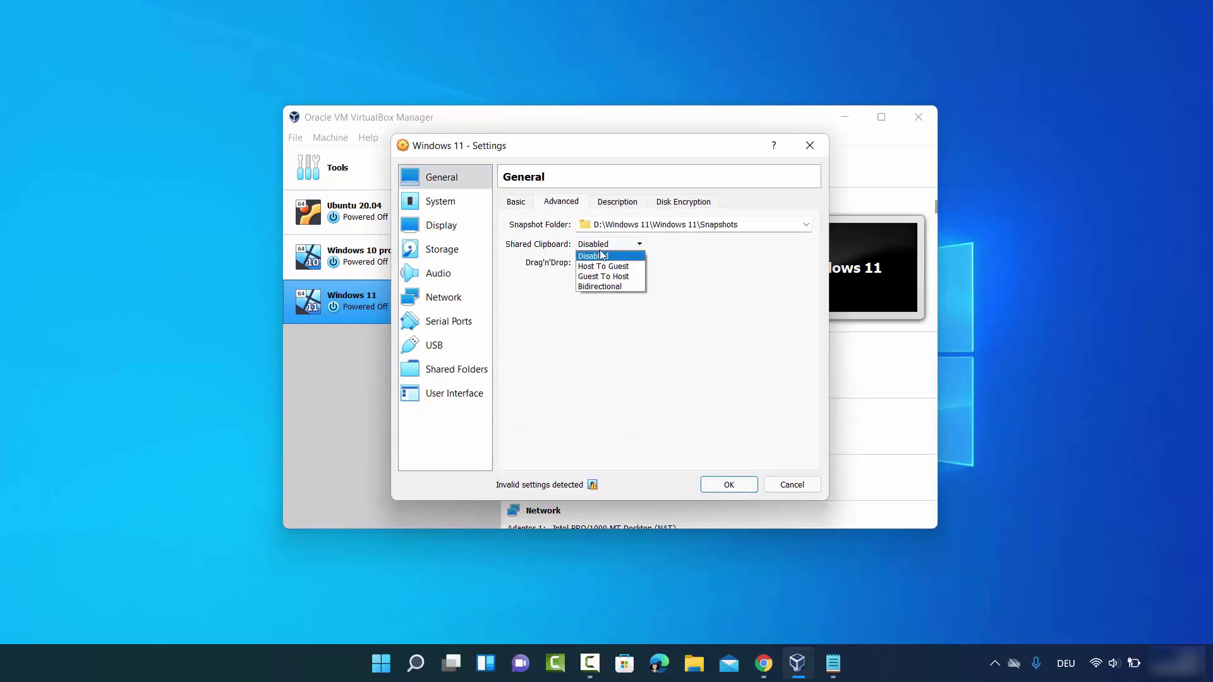
left_click(602, 287)
left_click(604, 263)
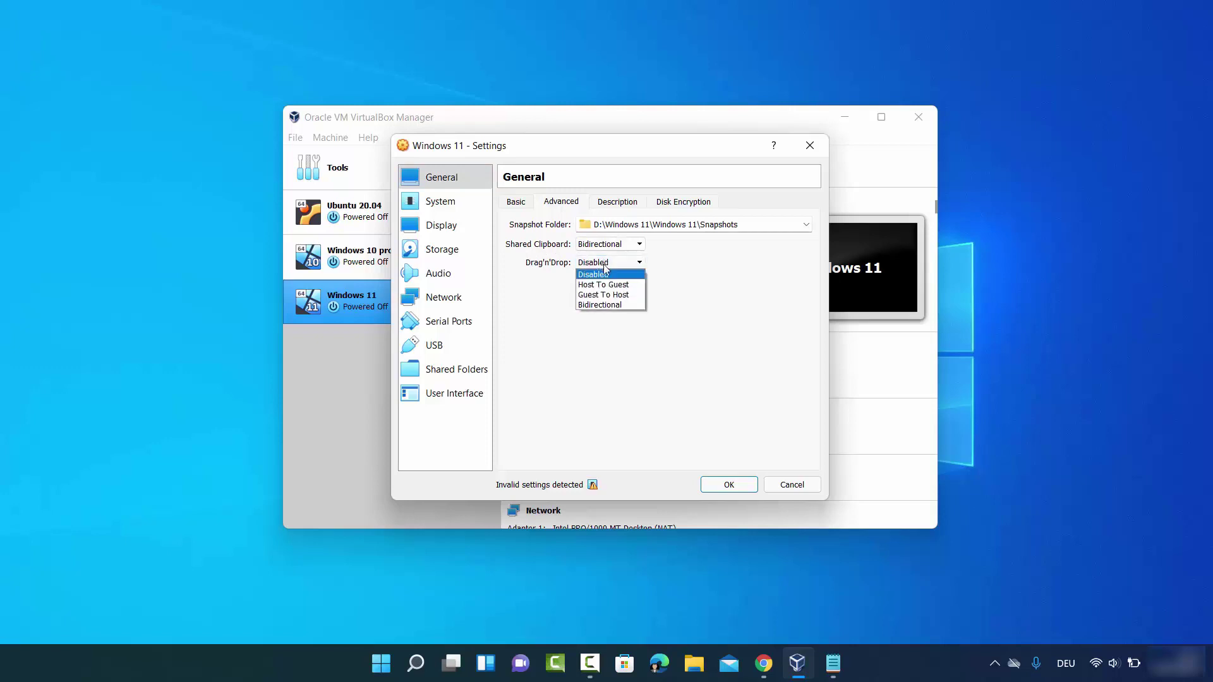
left_click(604, 305)
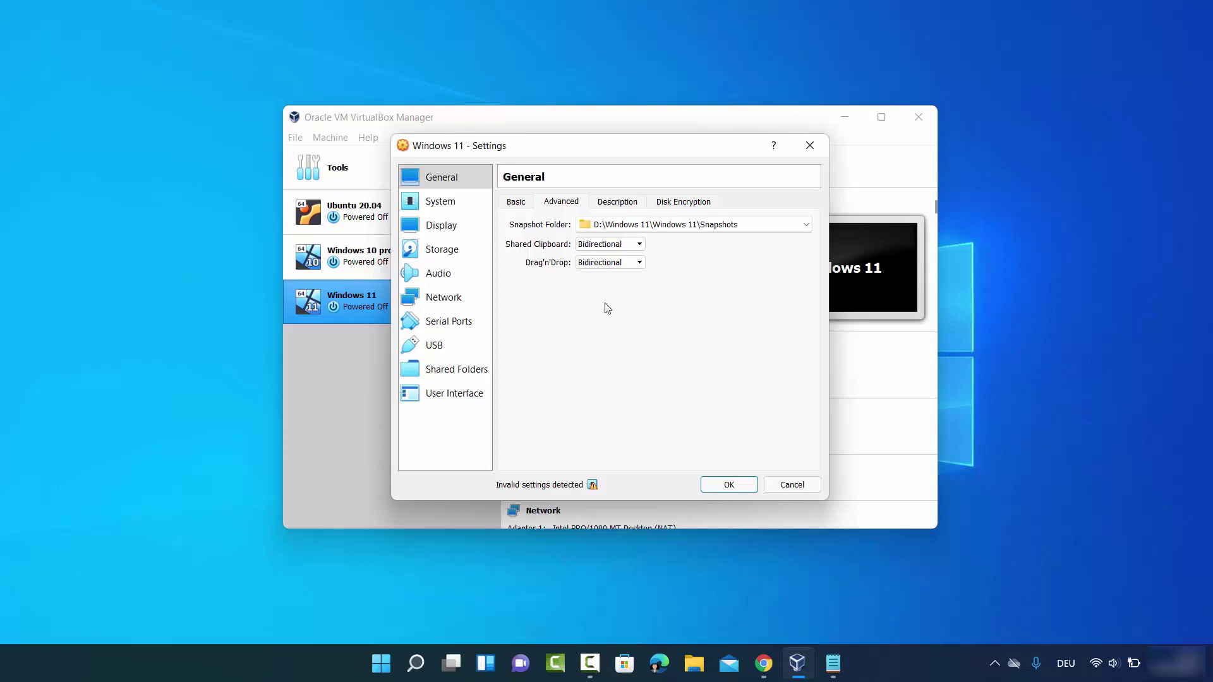
left_click(624, 202)
left_click(675, 204)
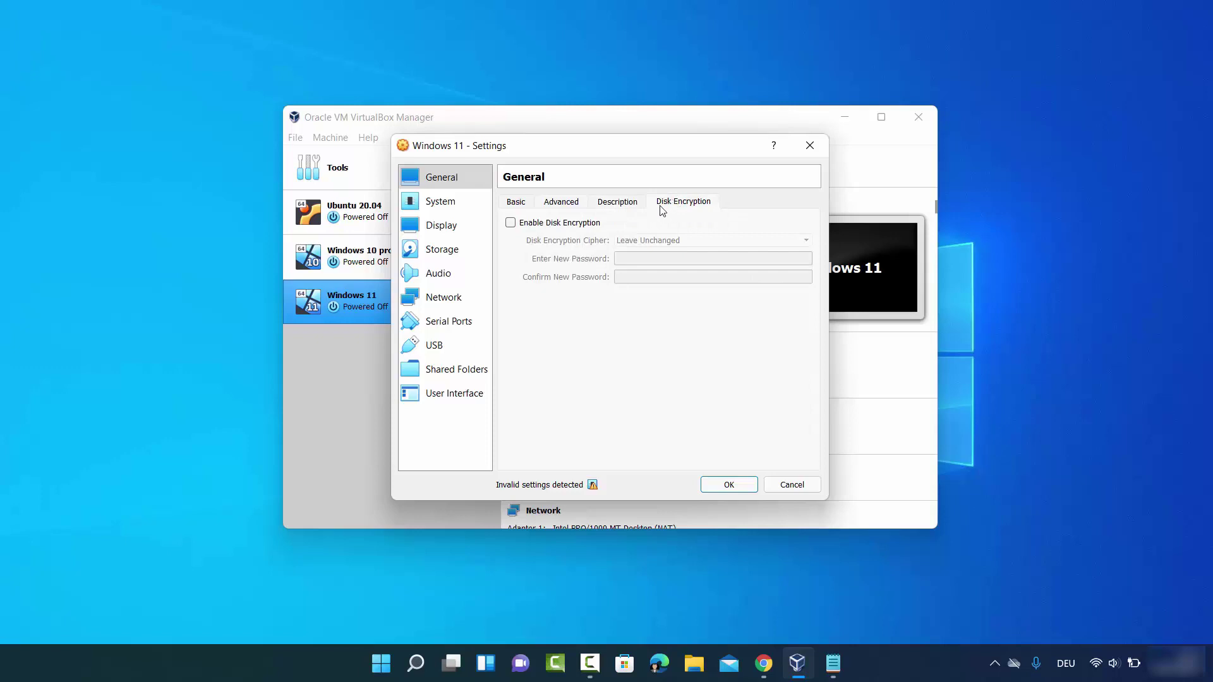
left_click(441, 209)
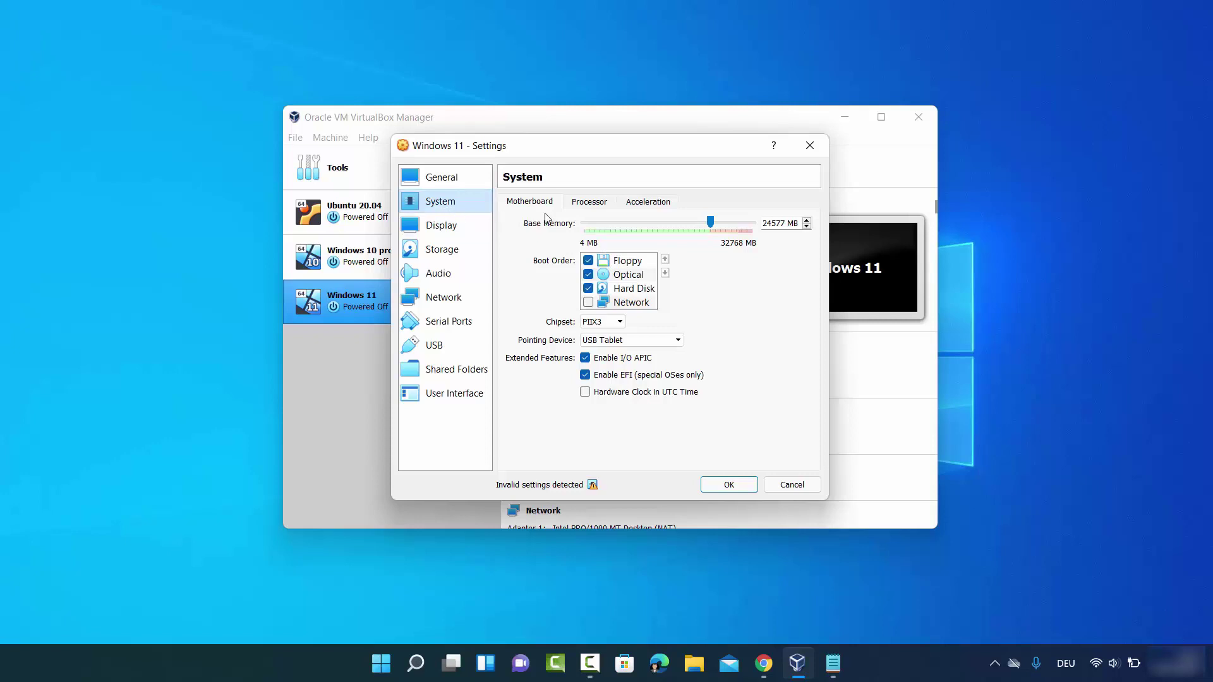
Give the Windows 11 VM 4 processors on the System > Processor page
left_click(578, 207)
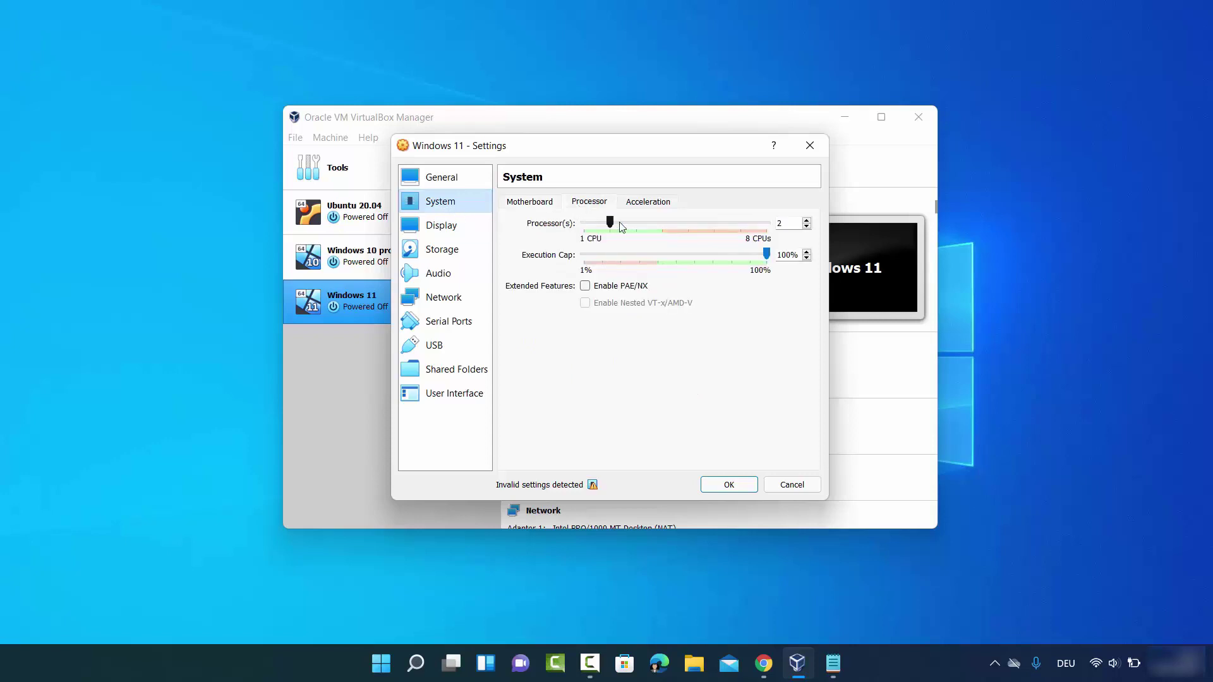
left_click(806, 220)
left_click(806, 220)
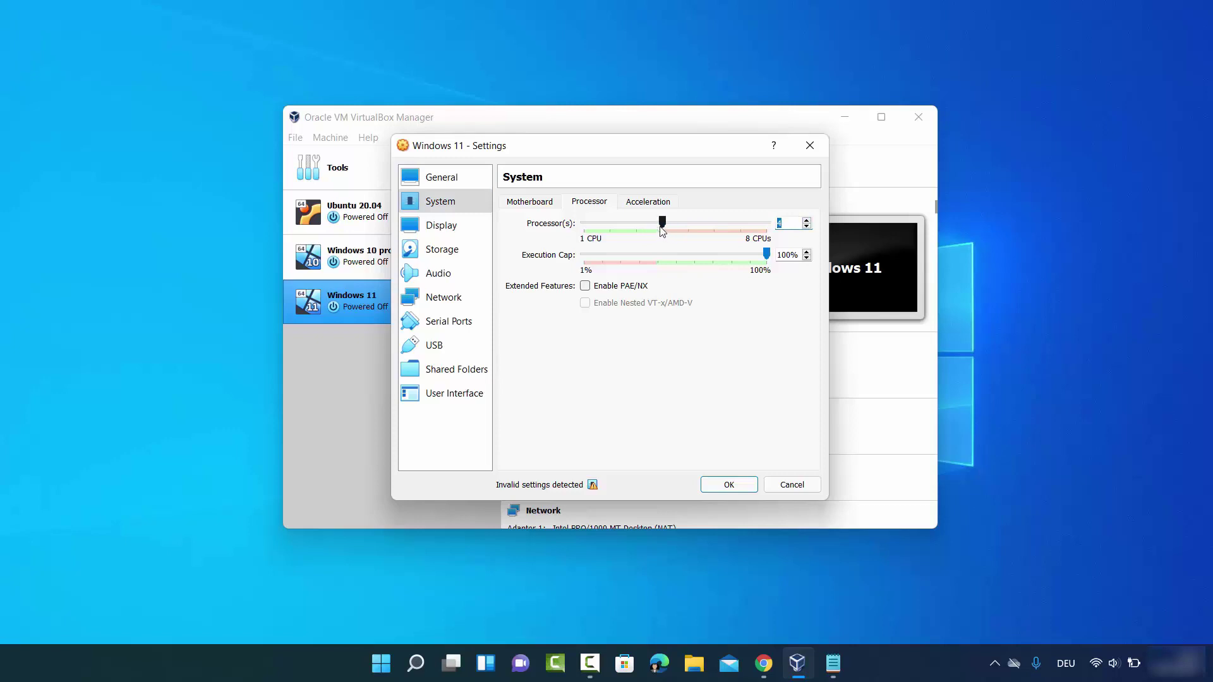
Keep VBoxSVGA as the graphics controller on the Display page
left_click(465, 237)
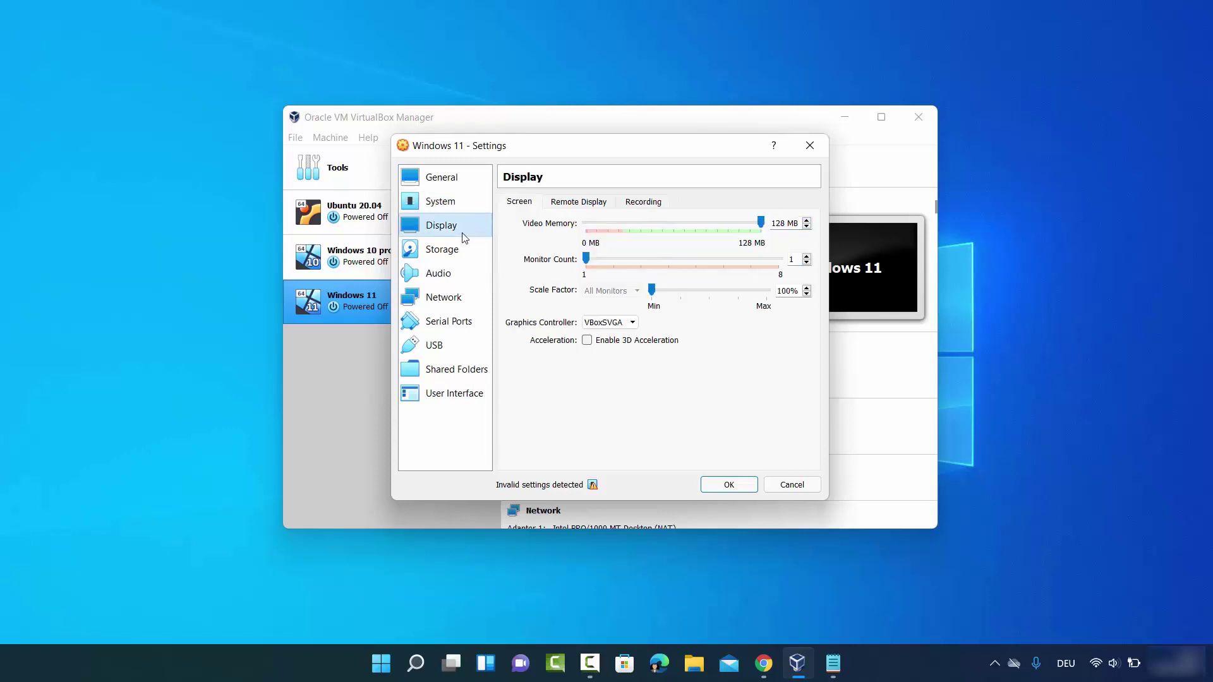
left_click(605, 323)
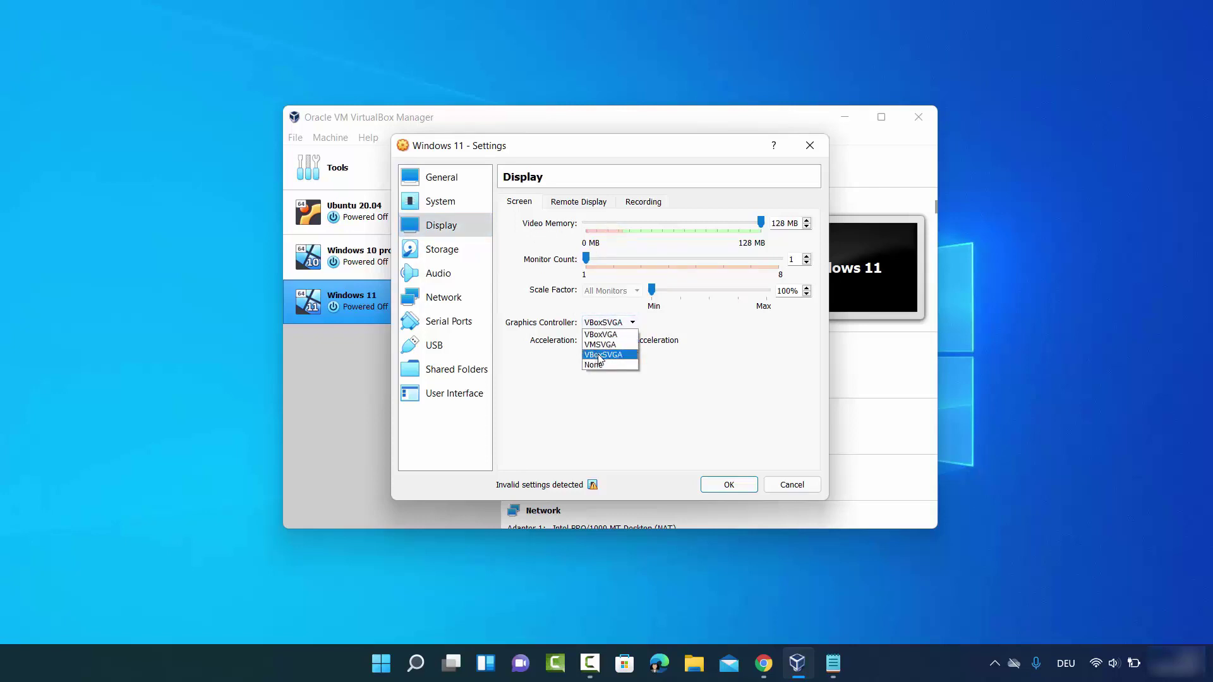
left_click(600, 356)
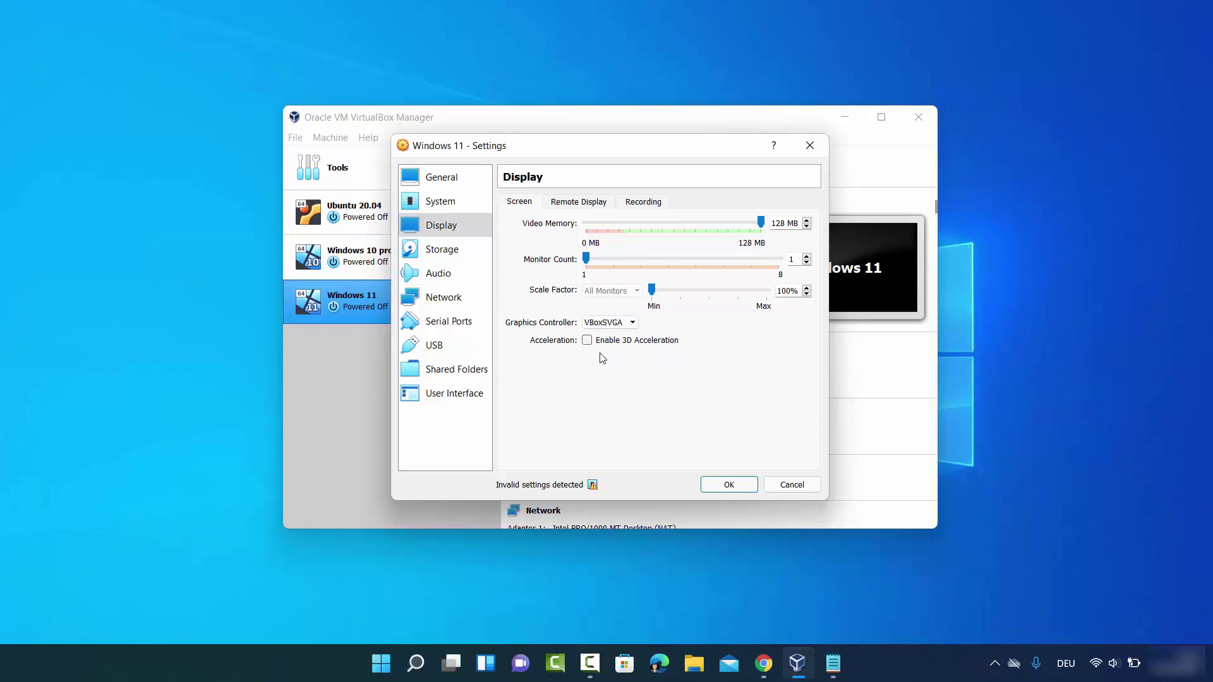
left_click(445, 251)
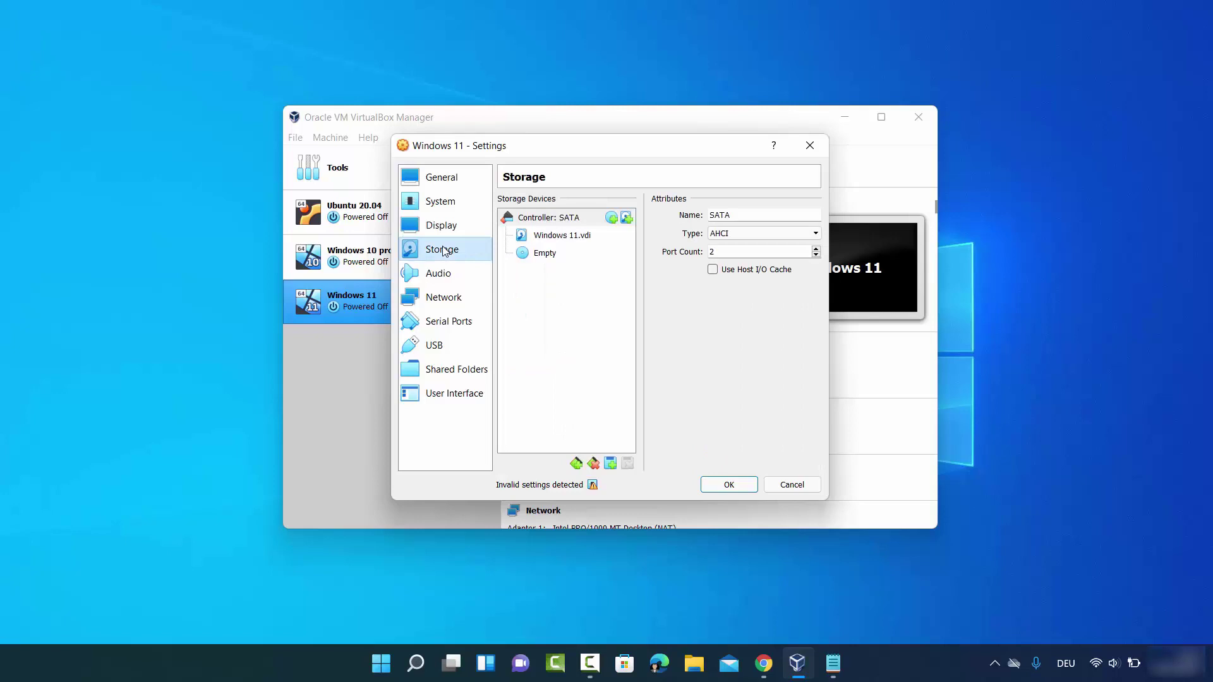
Load Win11_English_x64.iso into the empty SATA optical drive as Live CD/DVD, then save the settings
left_click(543, 256)
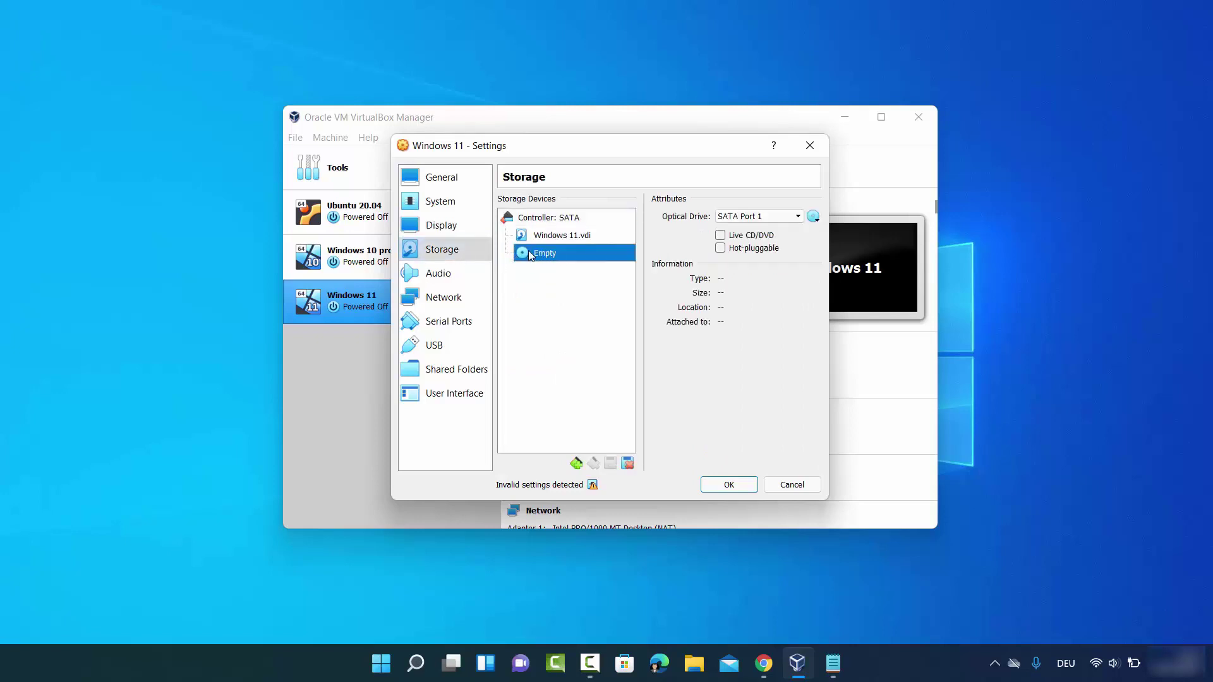
left_click(721, 237)
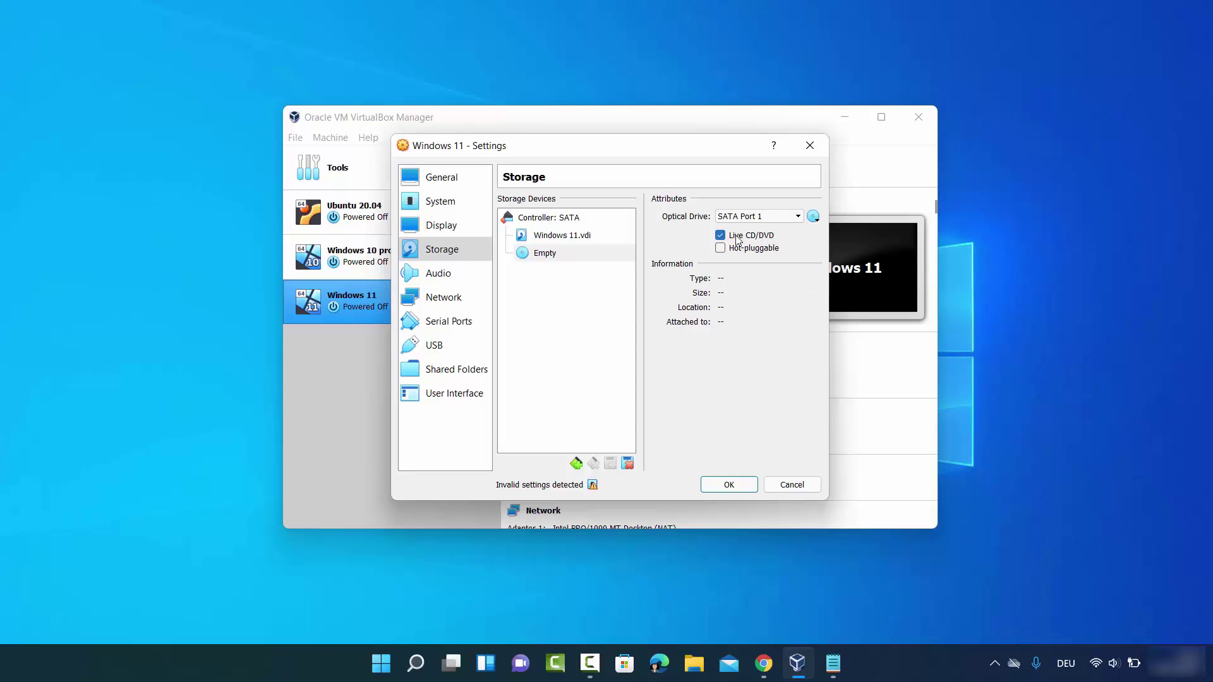
left_click(813, 218)
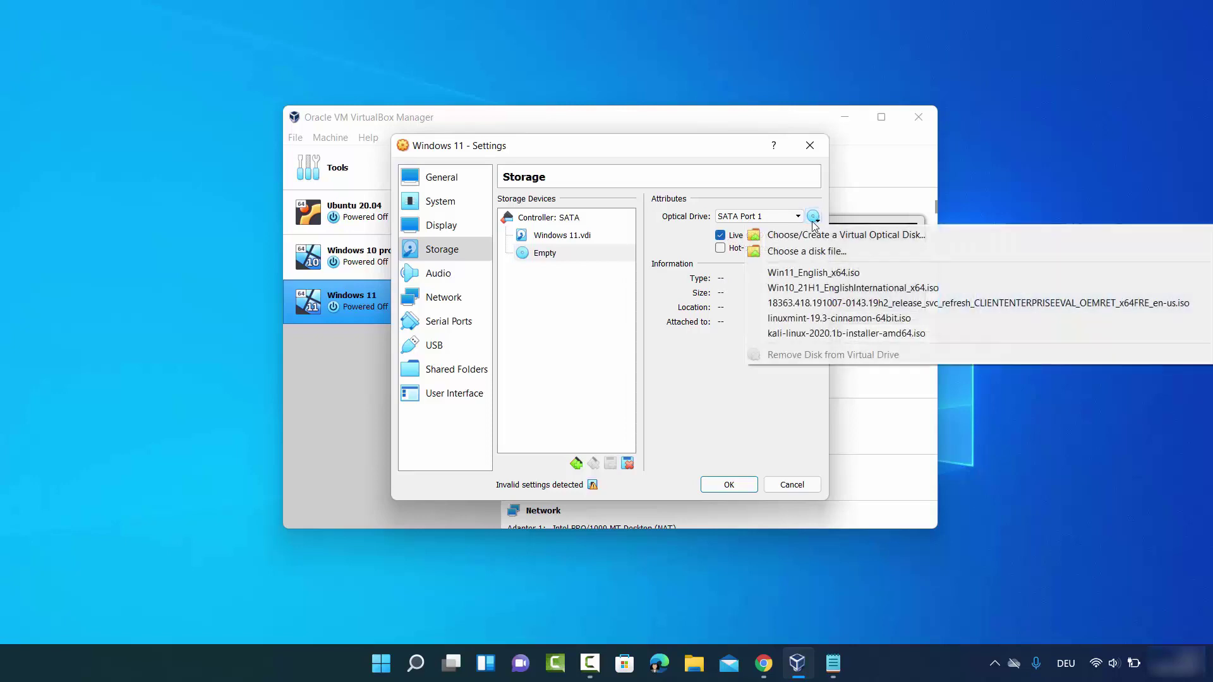
left_click(794, 252)
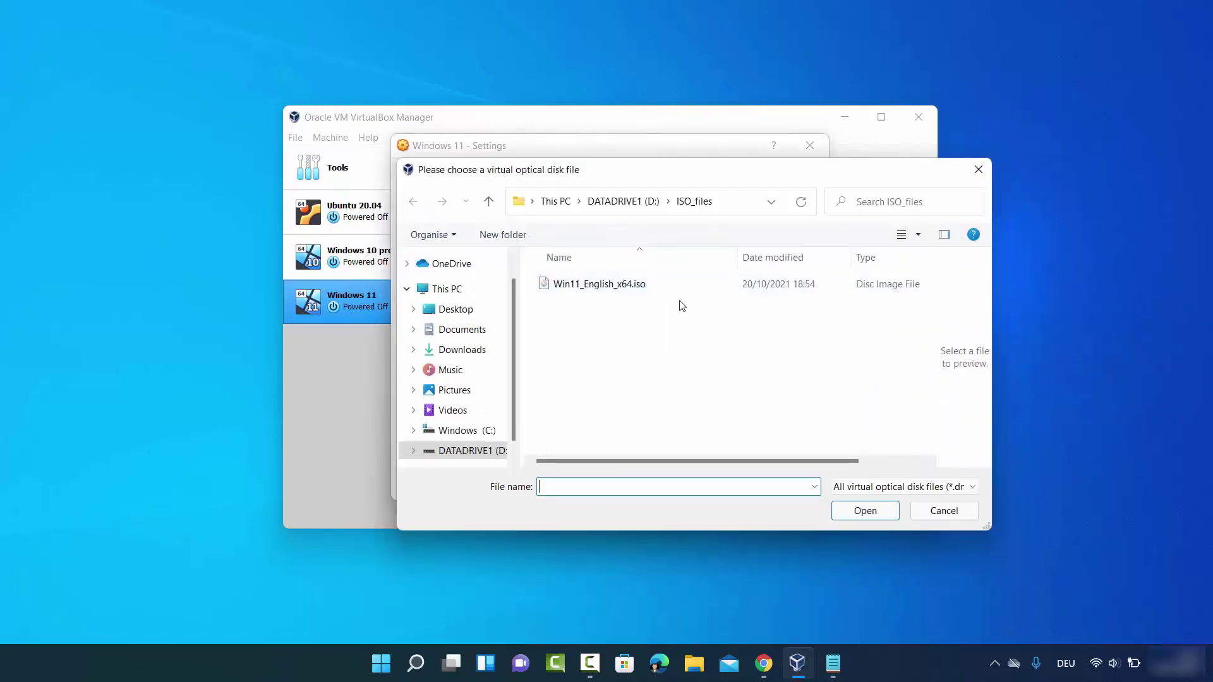
left_click(587, 290)
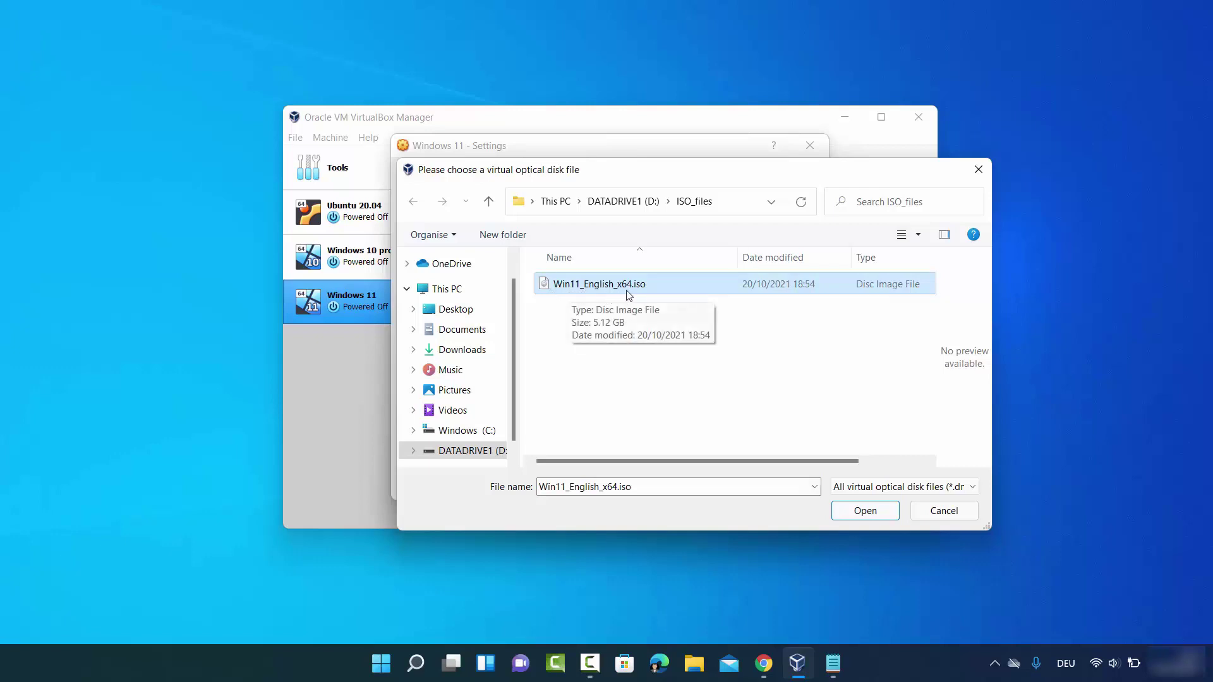
left_click(880, 515)
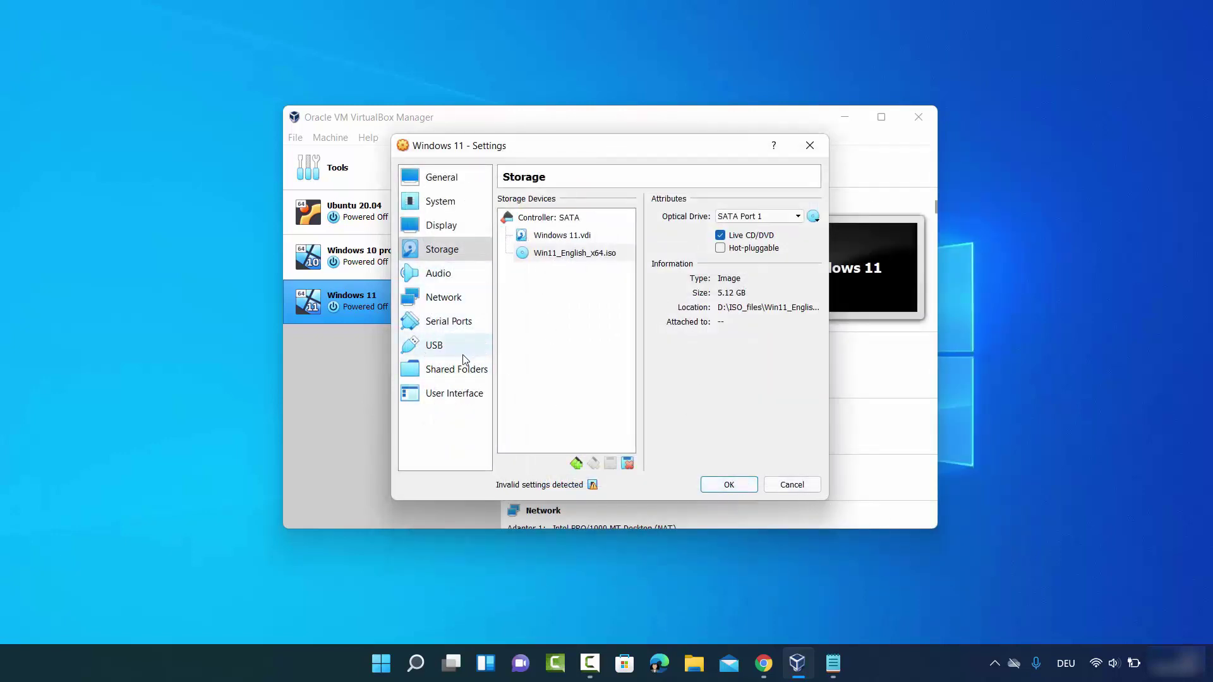
left_click(716, 485)
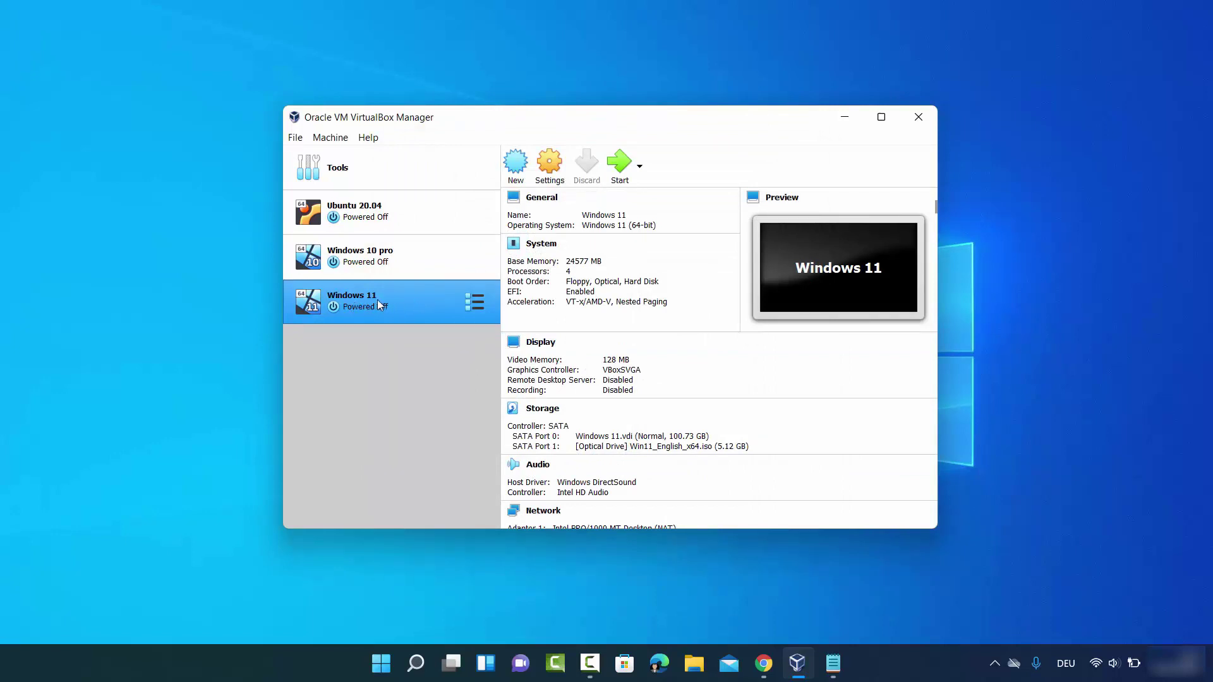
Start the Windows 11 VM, keep the default language and keyboard, and choose Install now
left_click(612, 166)
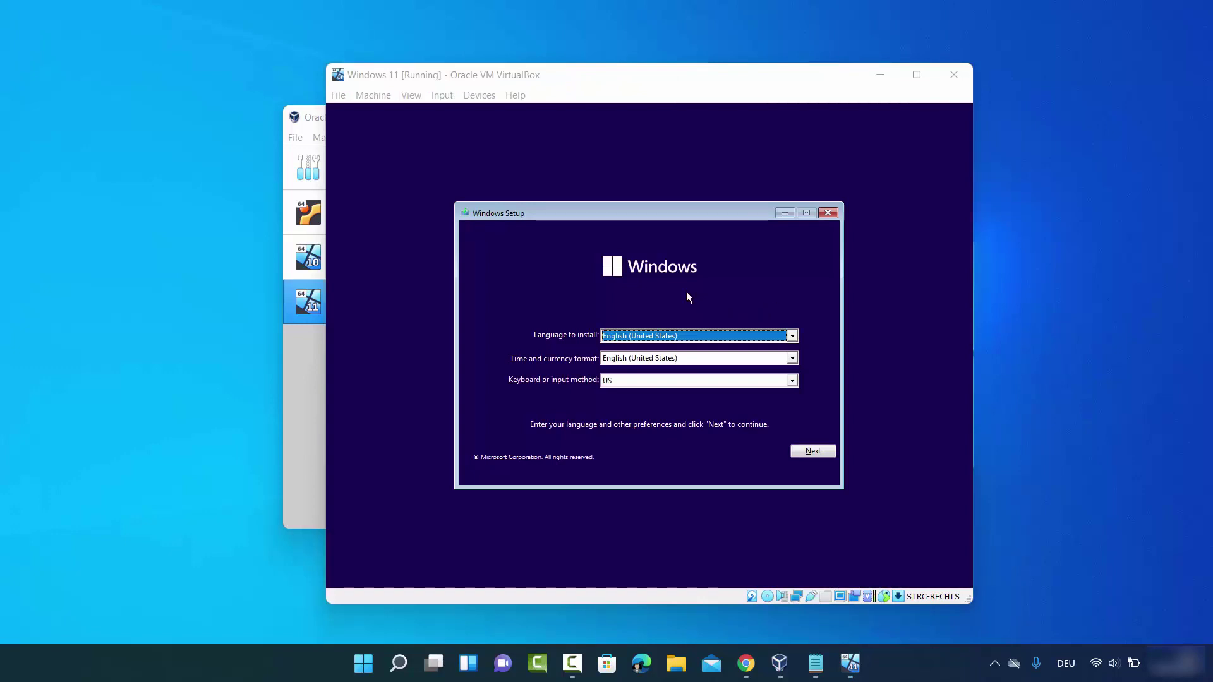
left_click(793, 452)
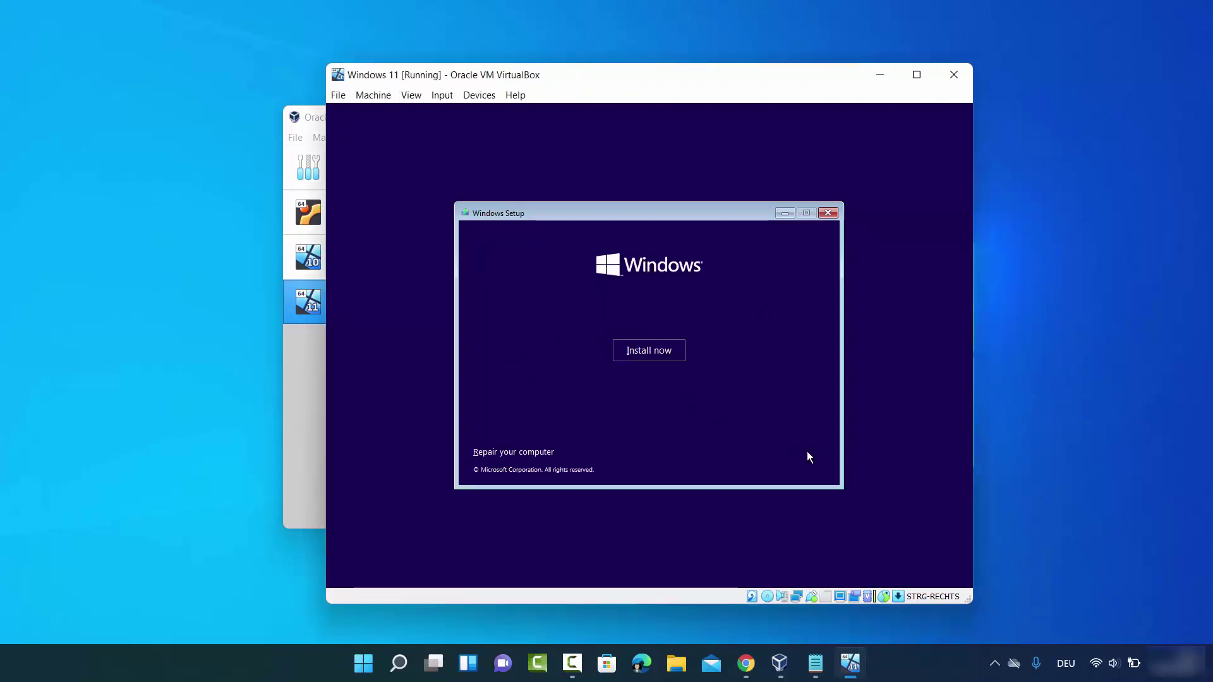
left_click(661, 352)
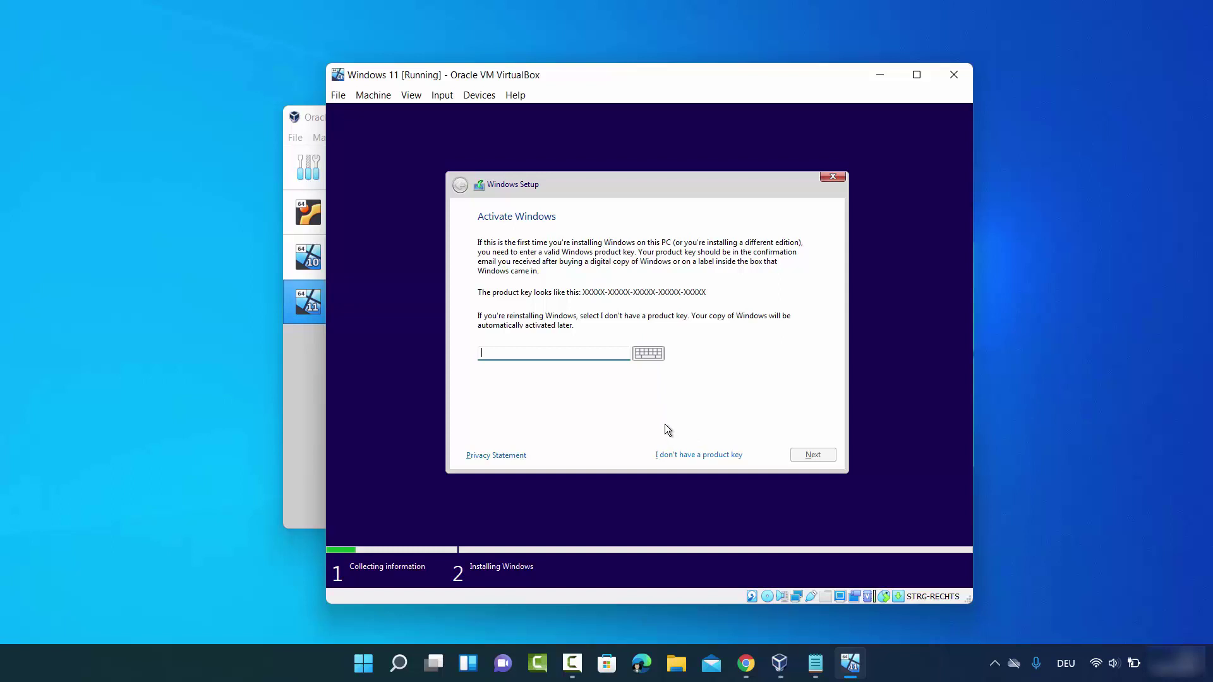
Skip the product key and choose Windows 11 Pro, reaching the 'This PC can't run Windows 11' notice
left_click(680, 456)
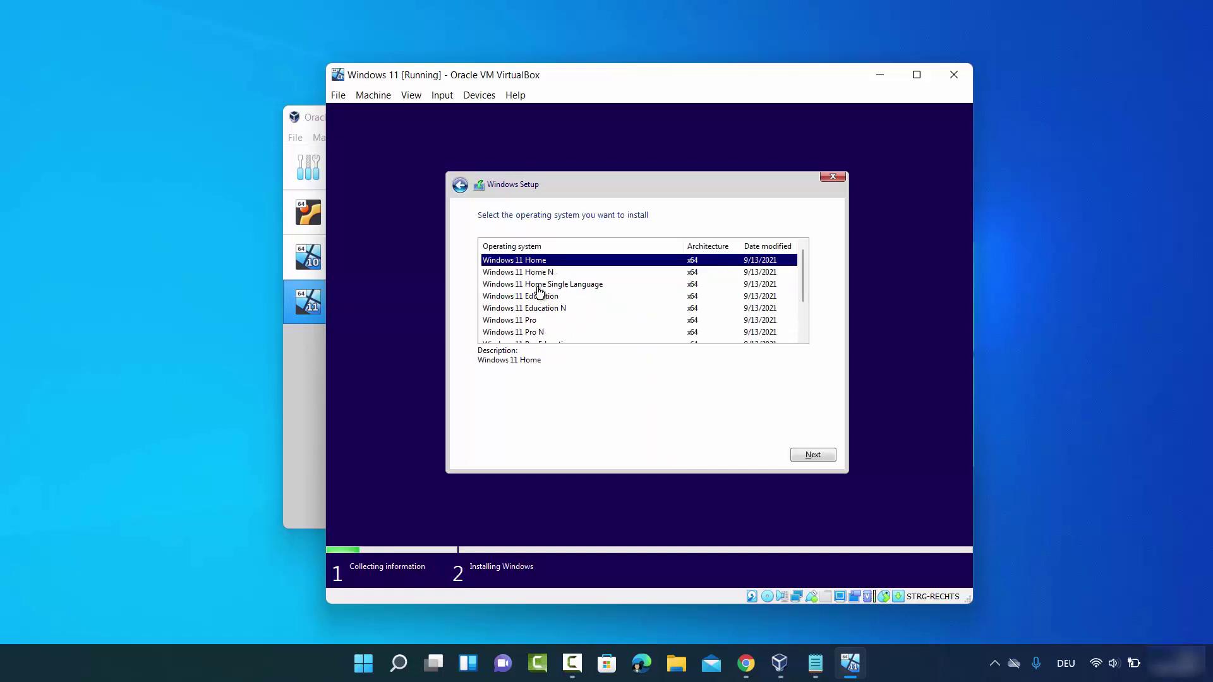
left_click(528, 322)
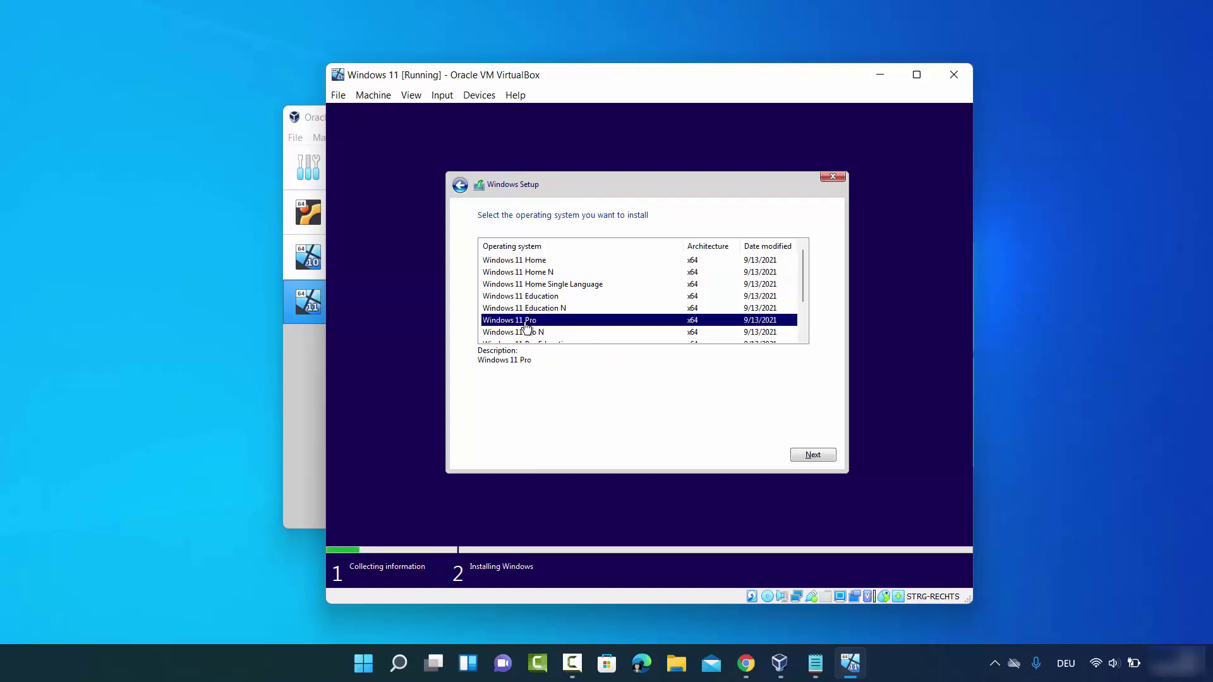
left_click(800, 456)
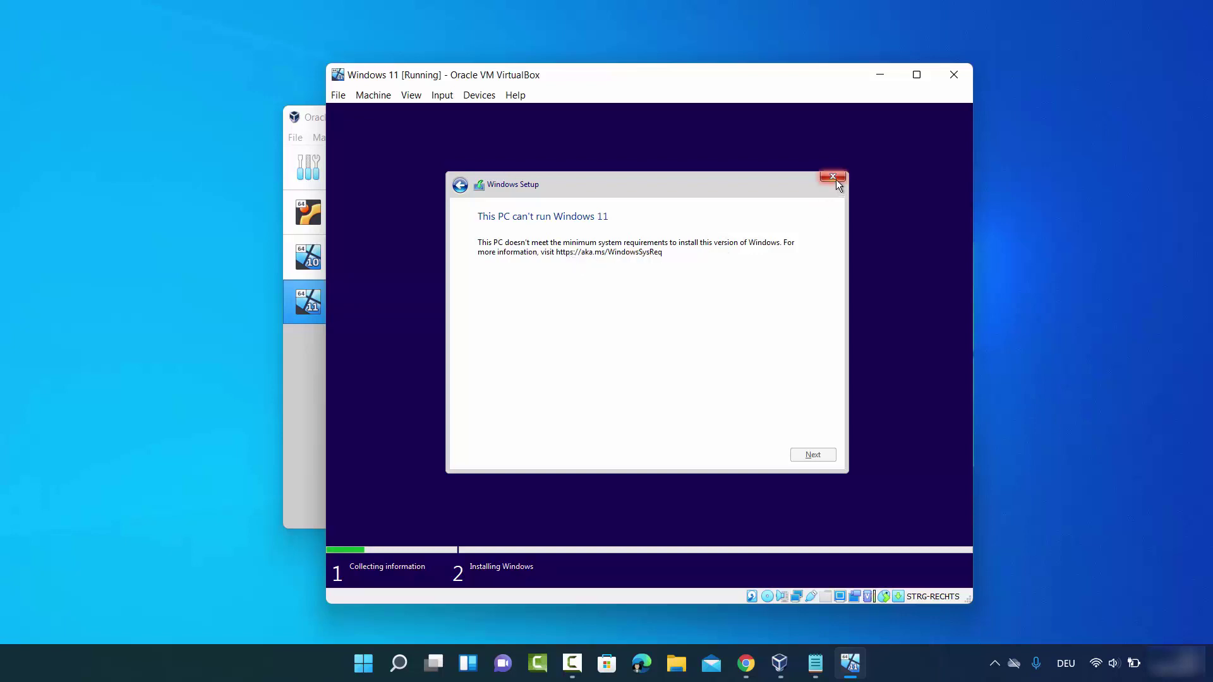
Quit Windows Setup, power off the Windows 11 VM, and start it again from VirtualBox Manager
left_click(832, 177)
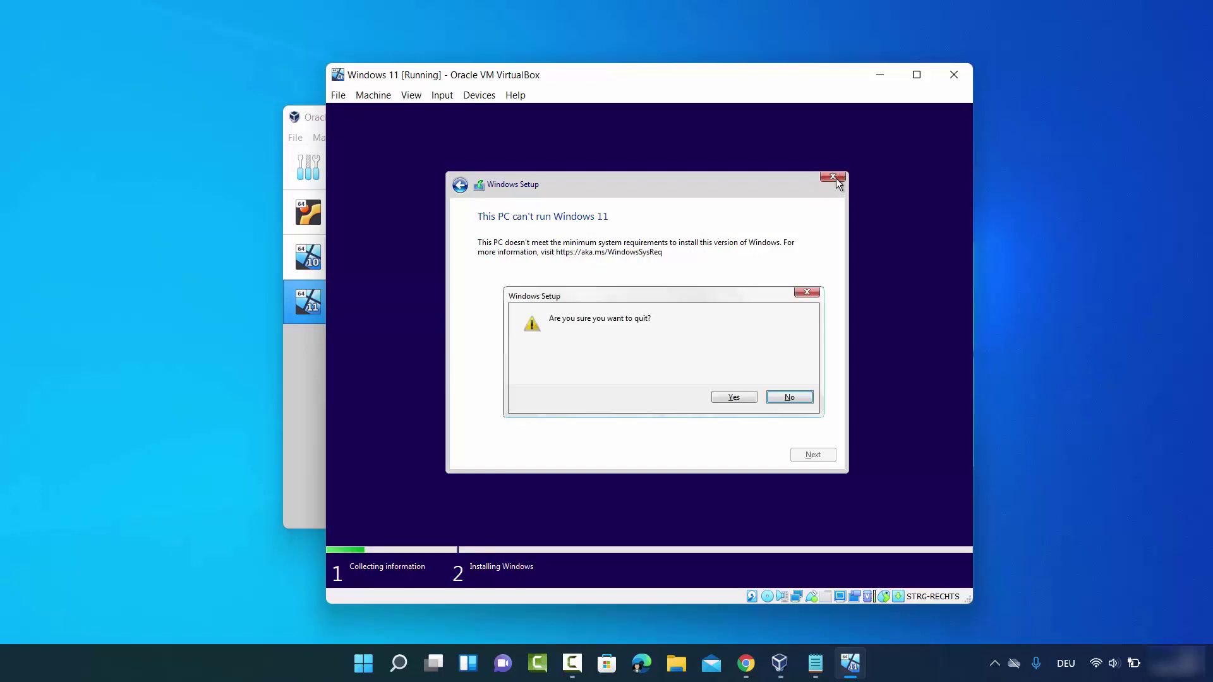
left_click(718, 393)
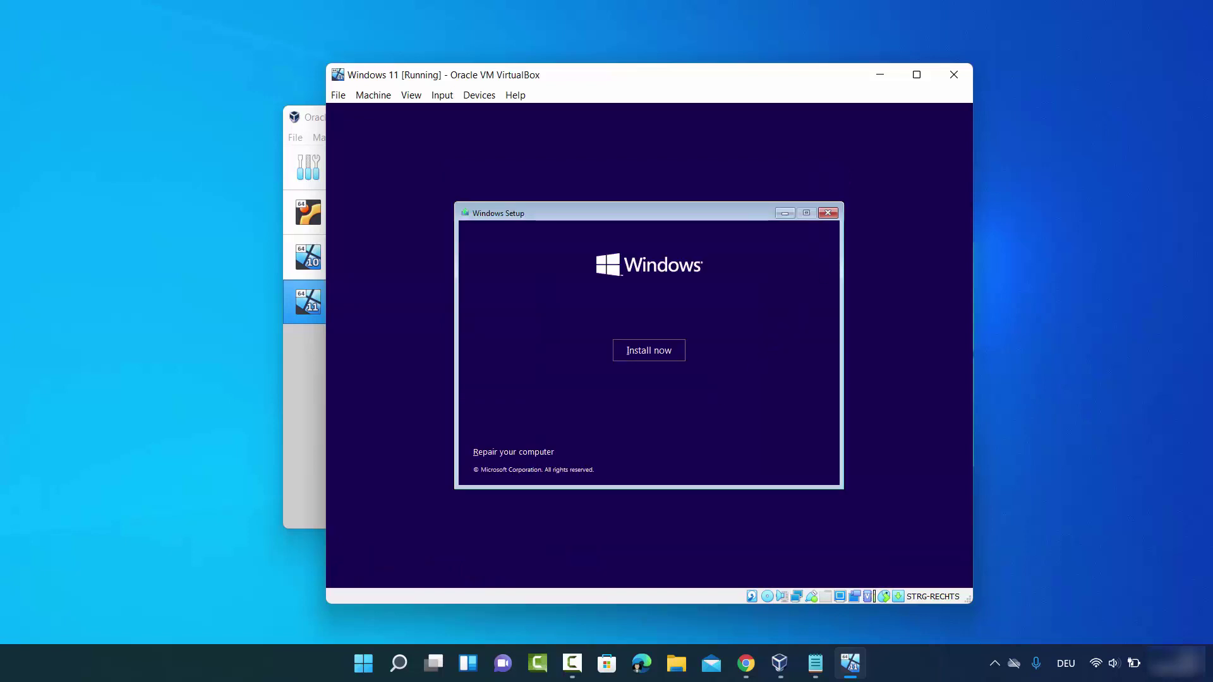
left_click(954, 74)
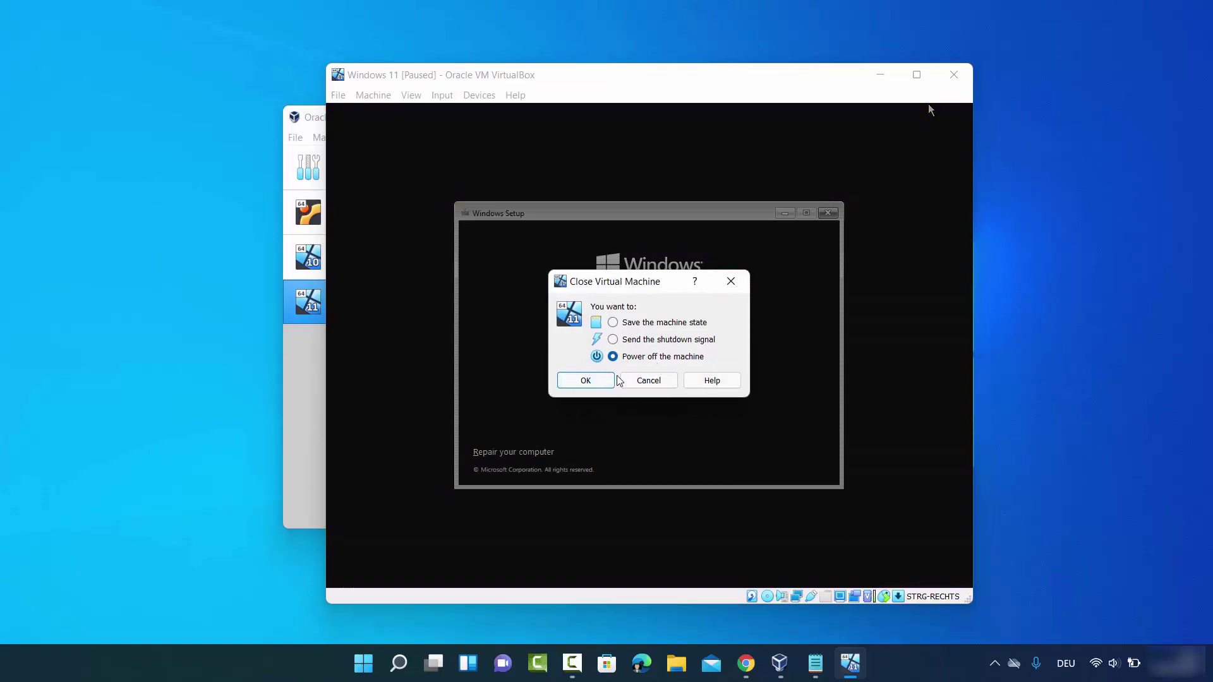
left_click(600, 380)
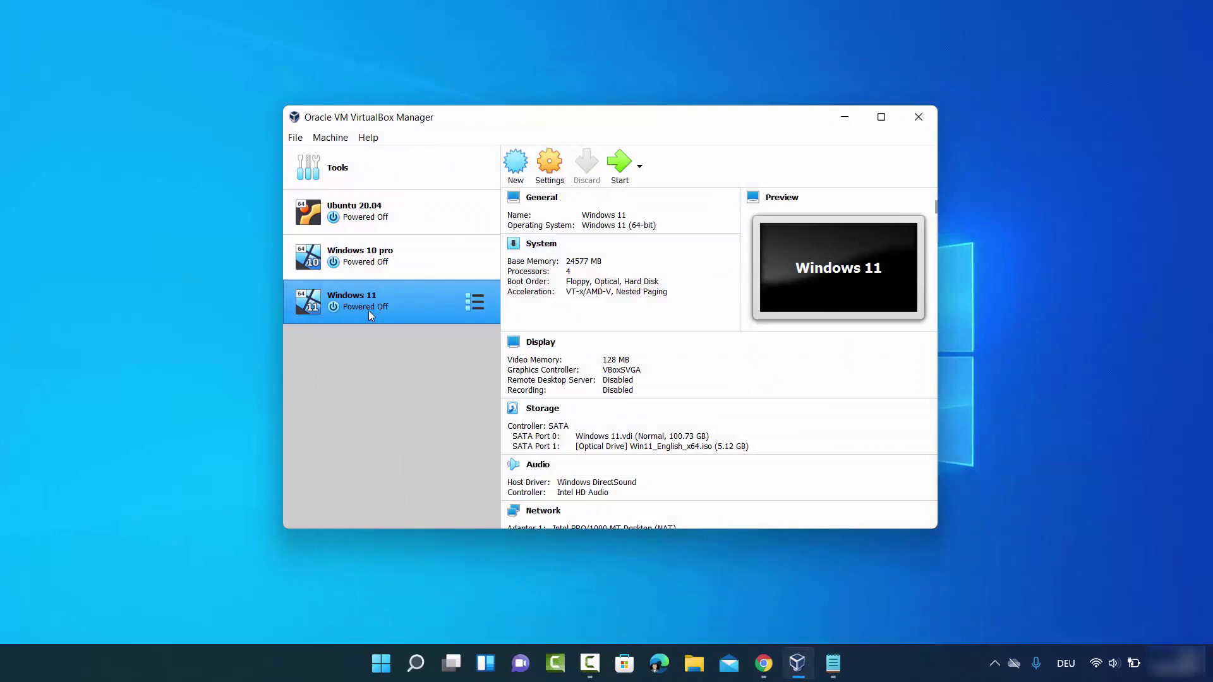
left_click(622, 177)
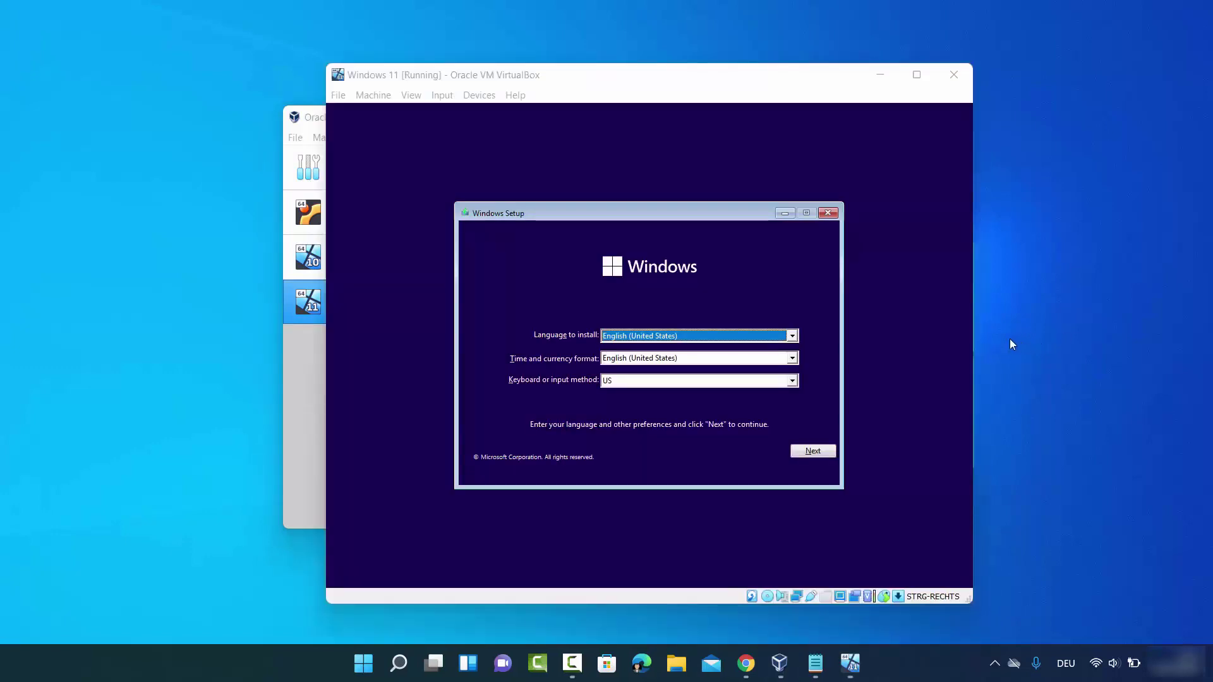
left_click(799, 302)
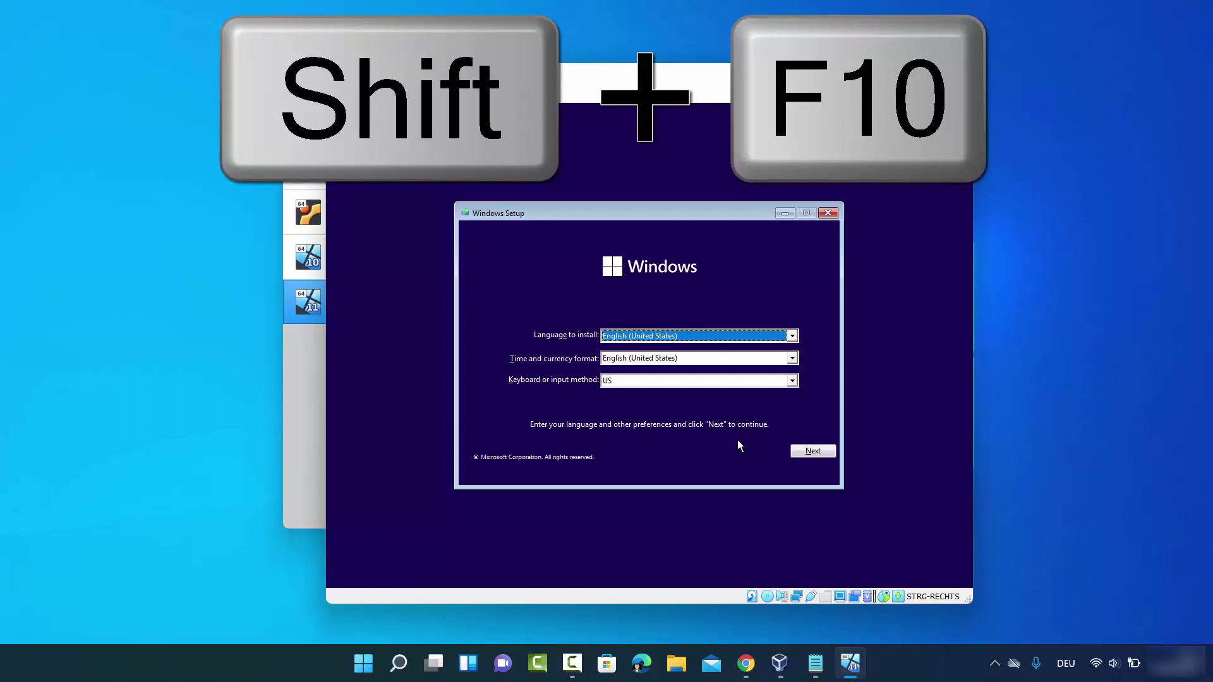
Open a command prompt over Setup with Shift+F10 and run regedit
key("shift+F10")
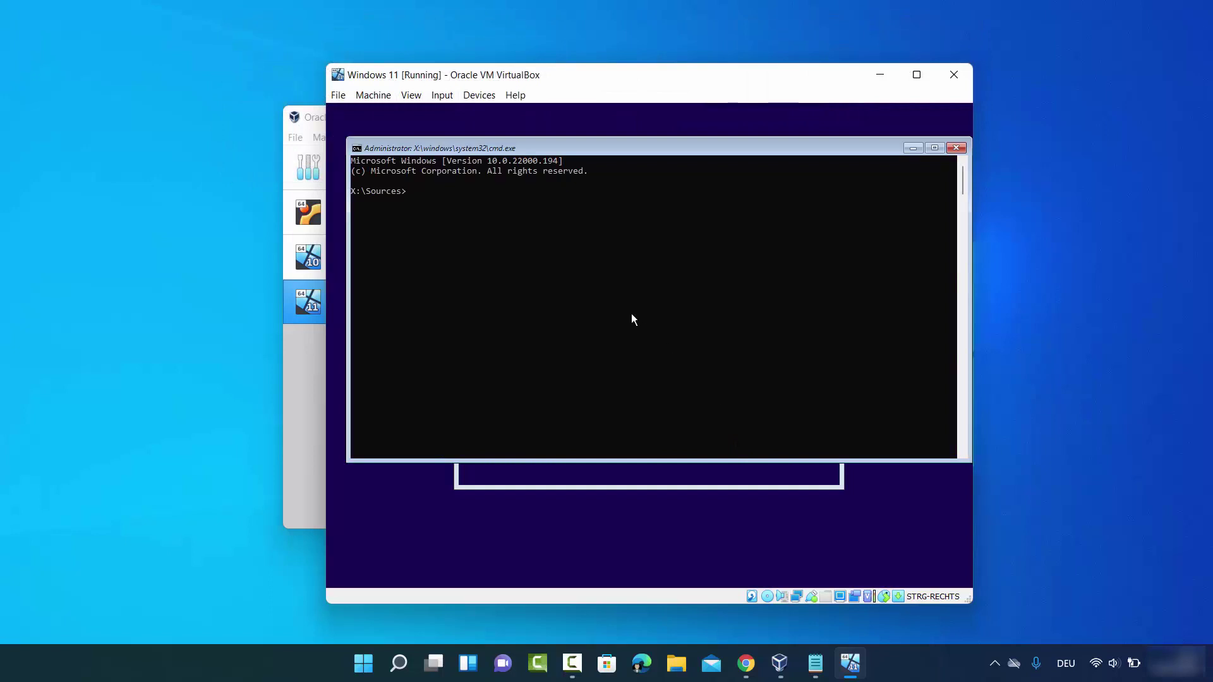
left_click(444, 191)
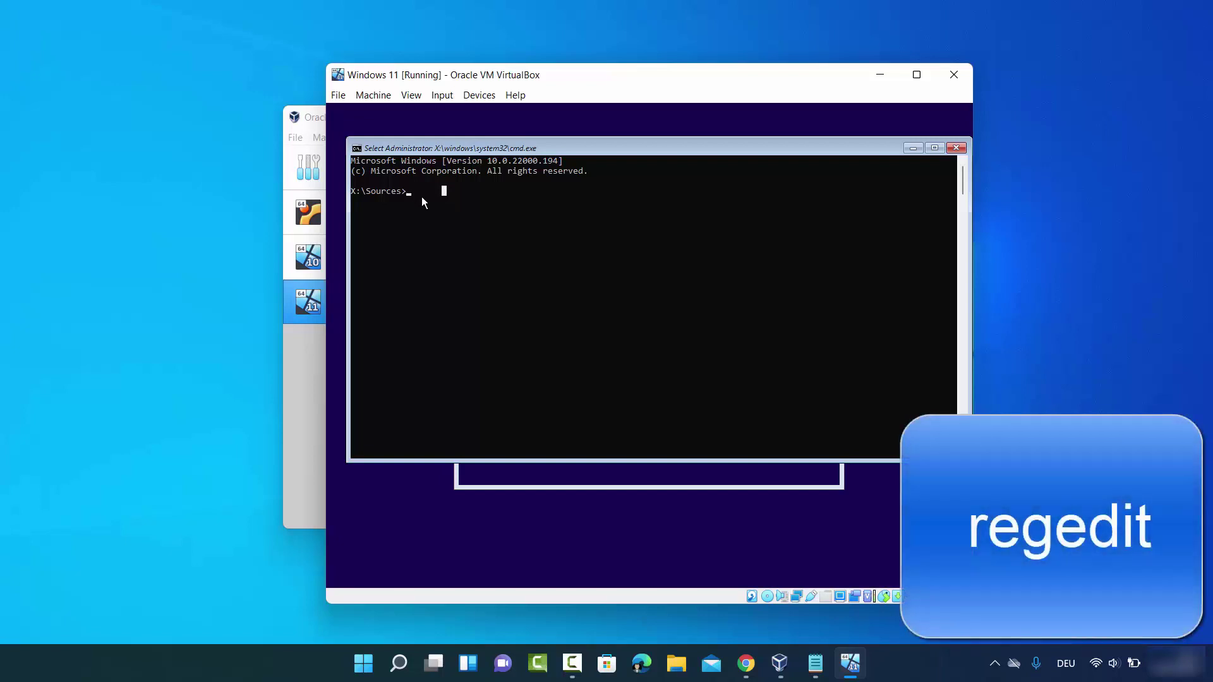
type("regedit")
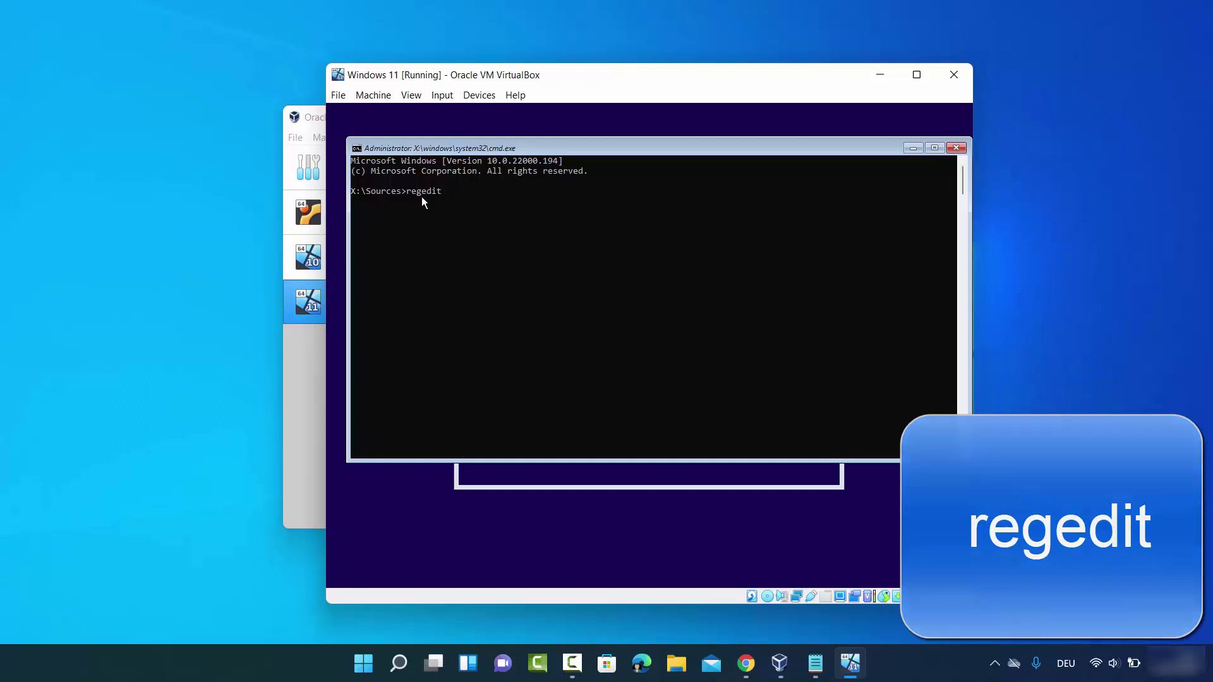
key("Return")
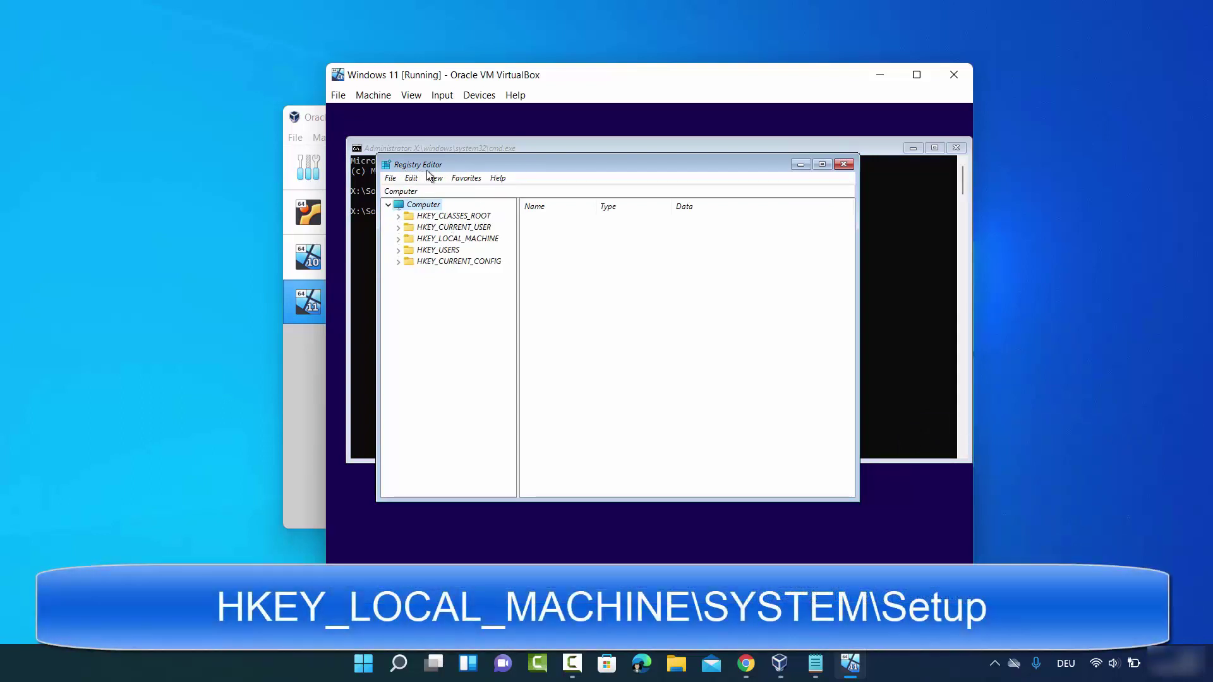
Expand Registry Editor down to HKEY_LOCAL_MACHINE\SYSTEM\Setup
left_click(422, 240)
left_click(399, 240)
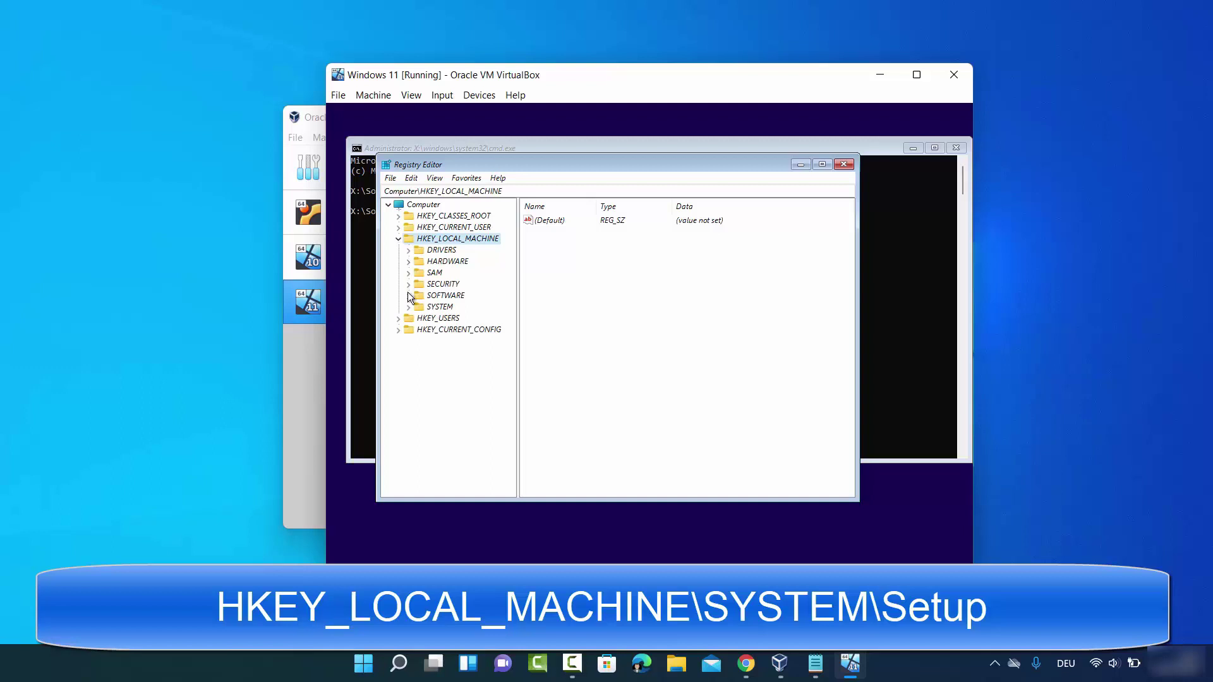
left_click(430, 308)
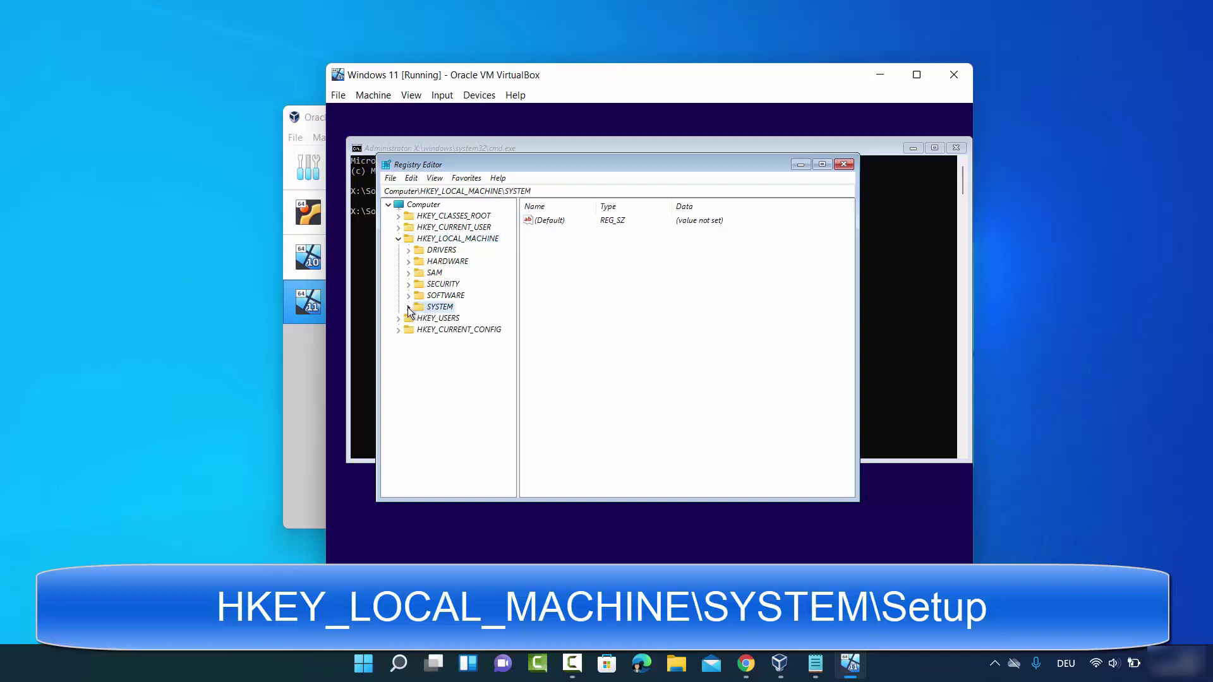
left_click(408, 307)
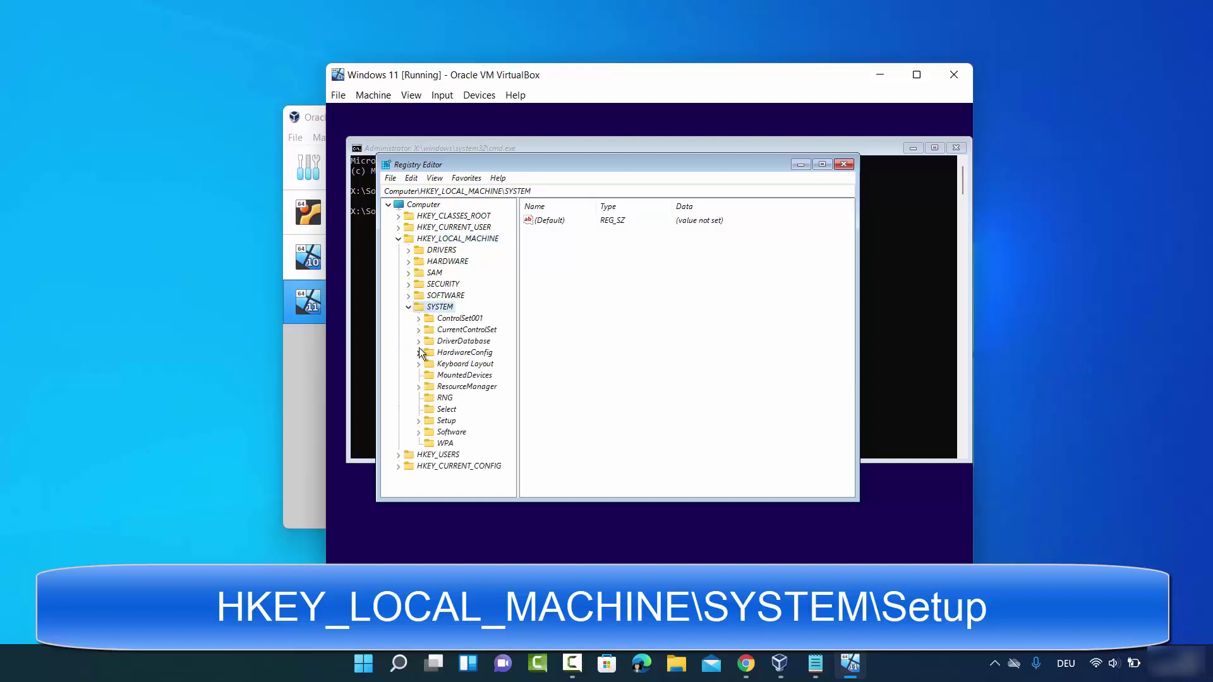
left_click(445, 421)
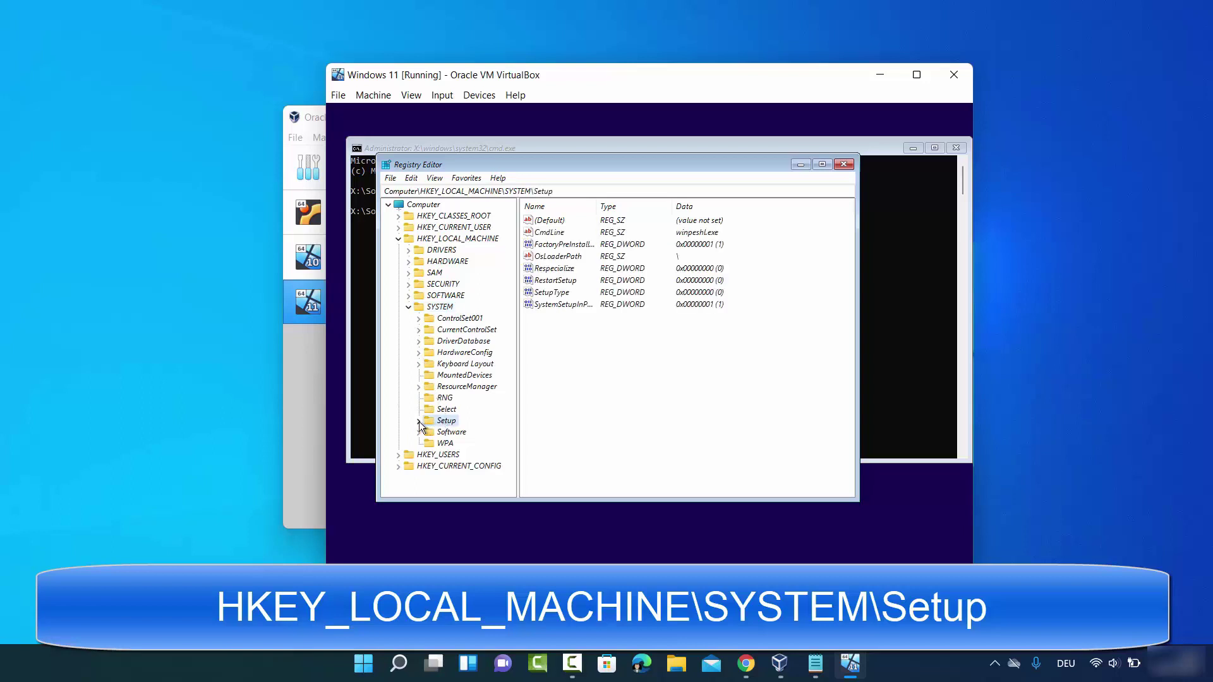
left_click(418, 422)
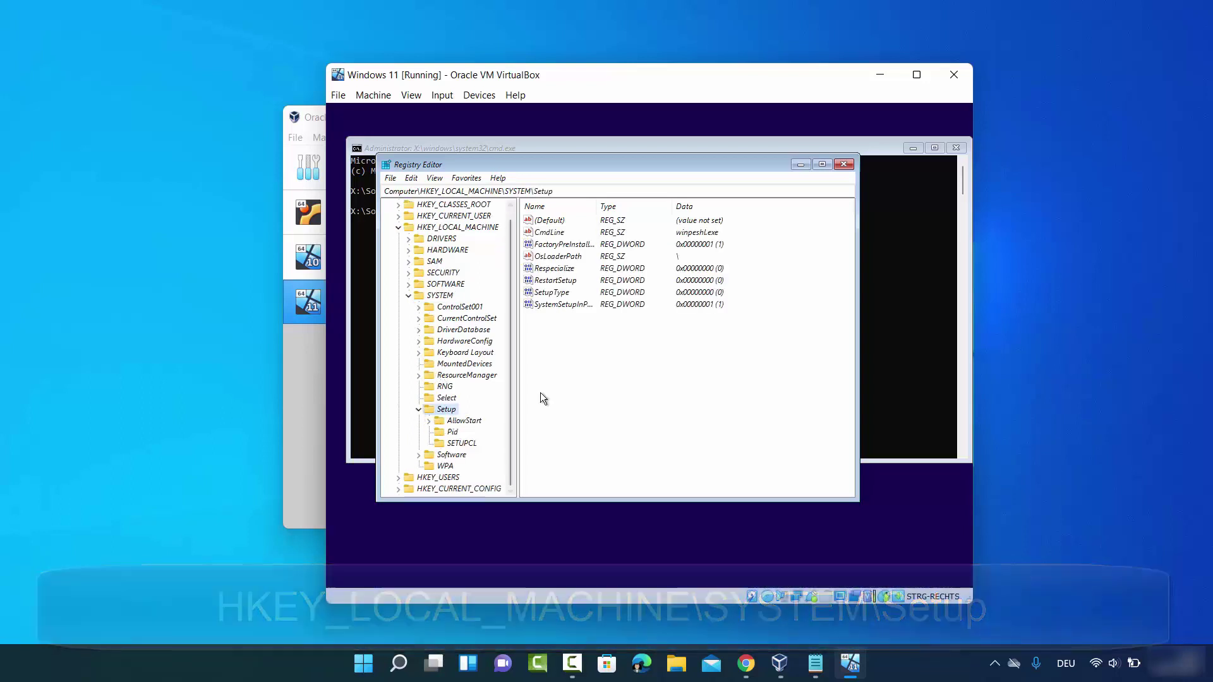
left_click(448, 411)
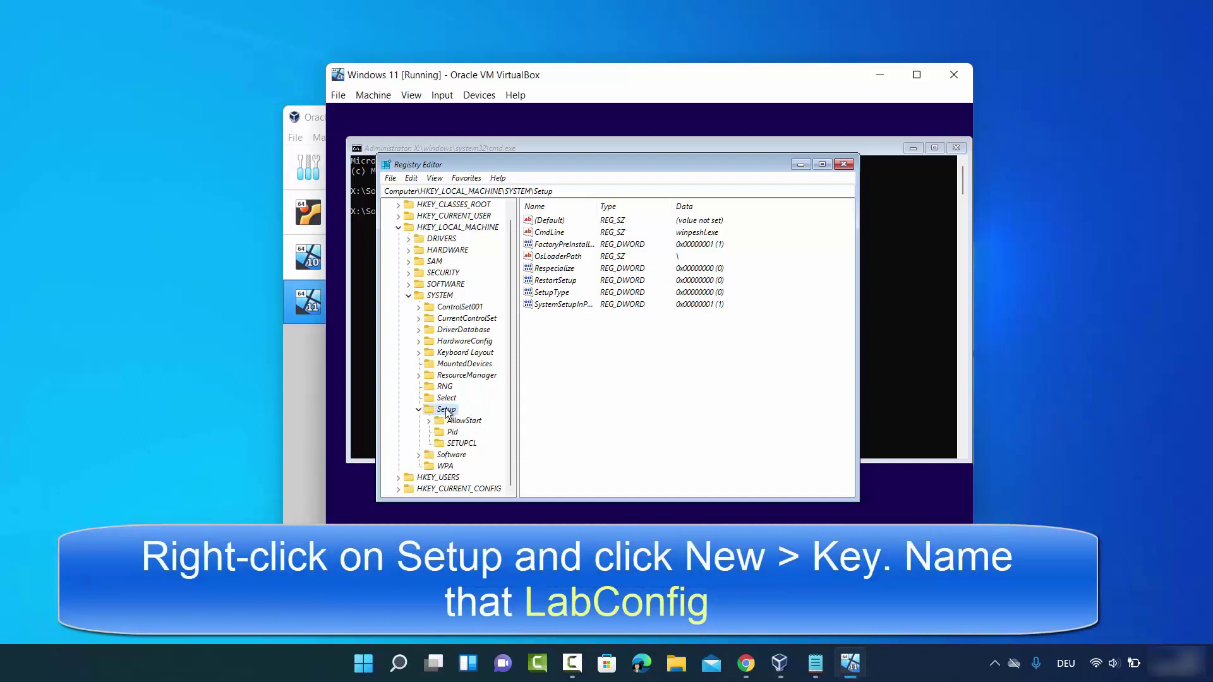
Create a new key named LabConfig under the Setup key
right_click(447, 411)
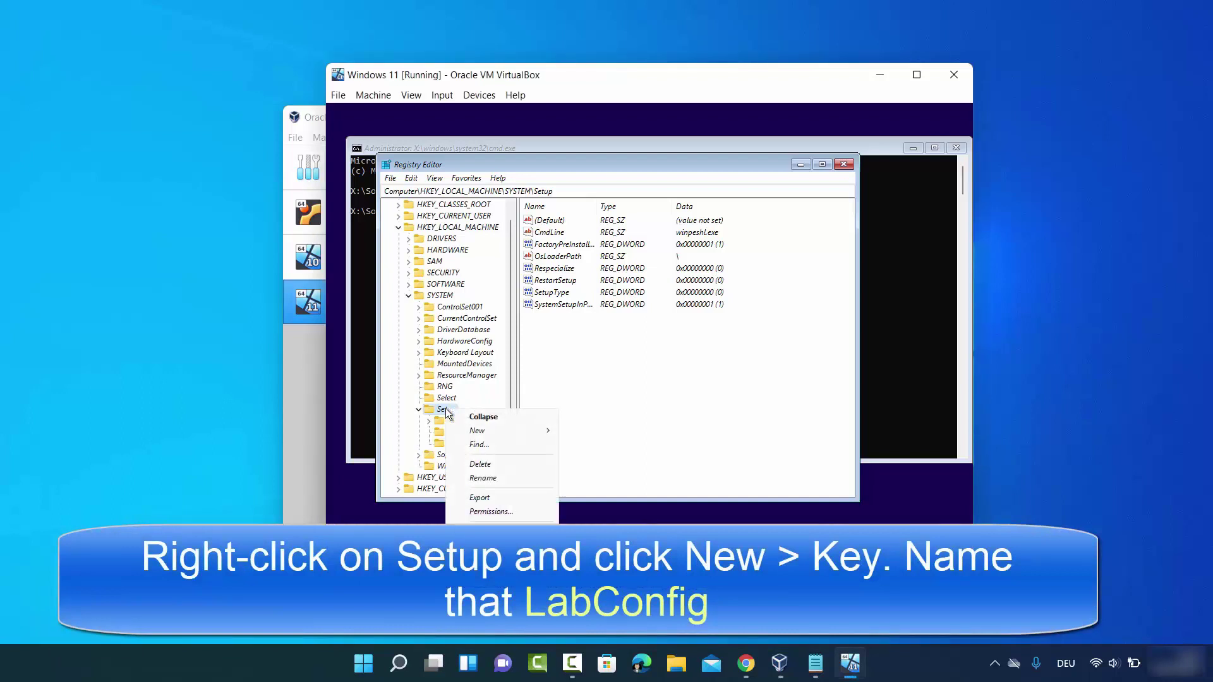
mouse_move(502, 428)
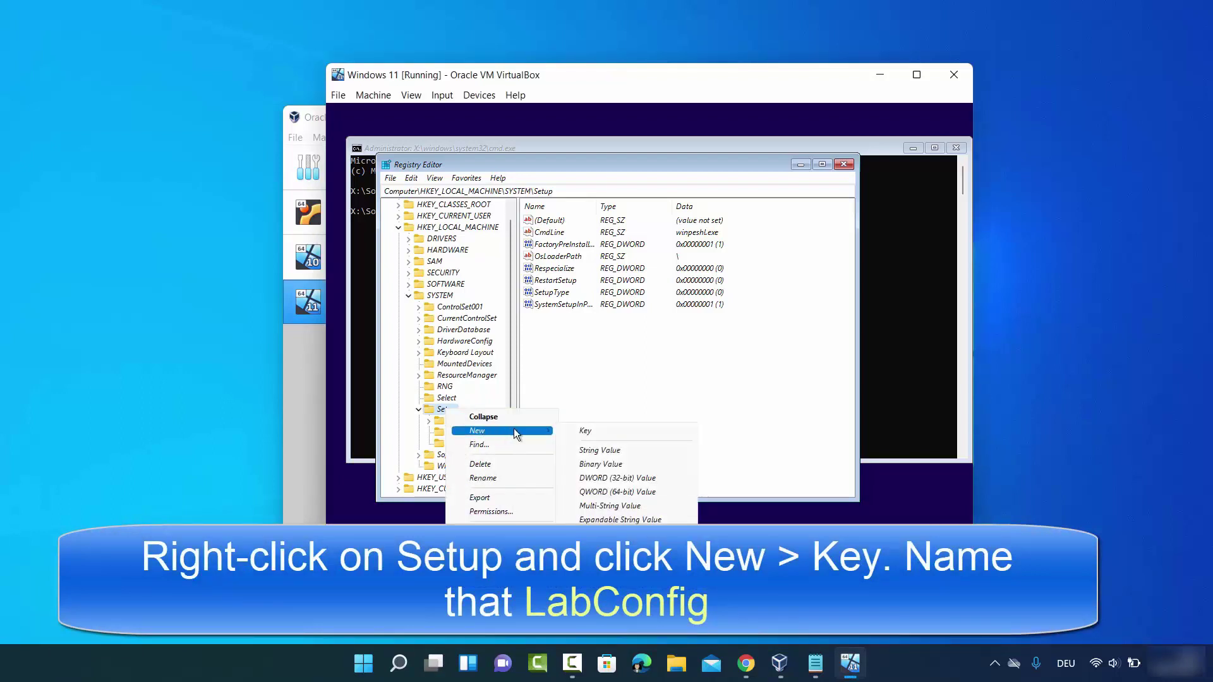
left_click(579, 431)
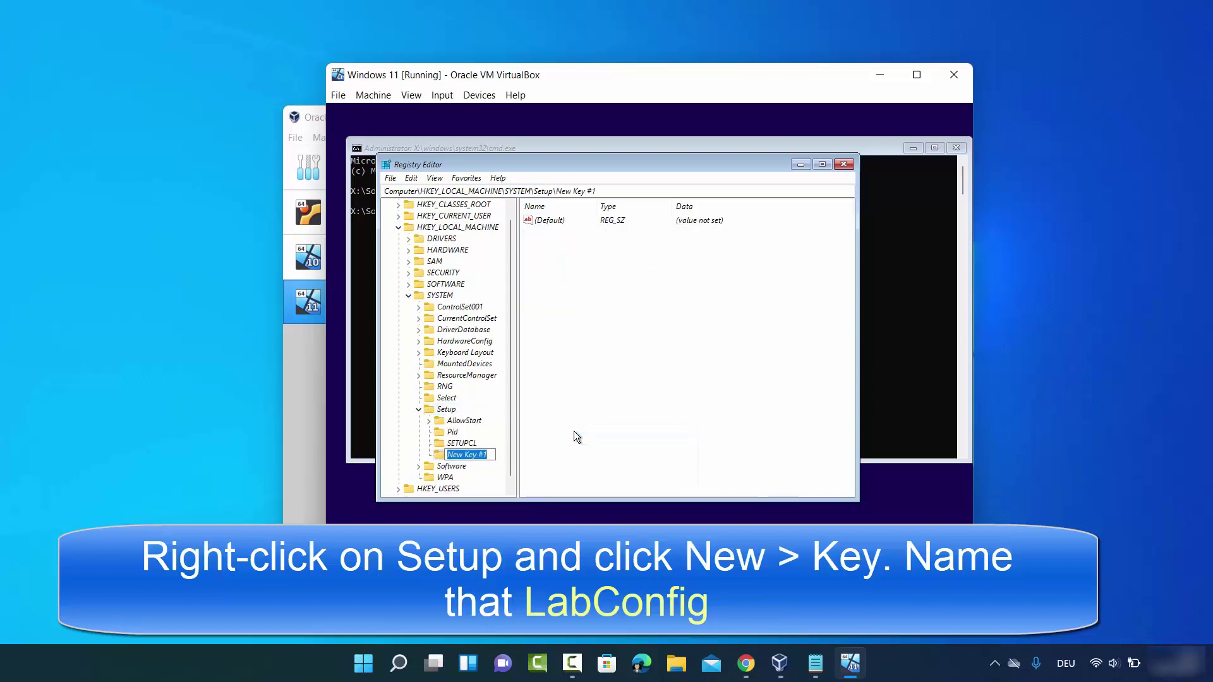
key("BackSpace")
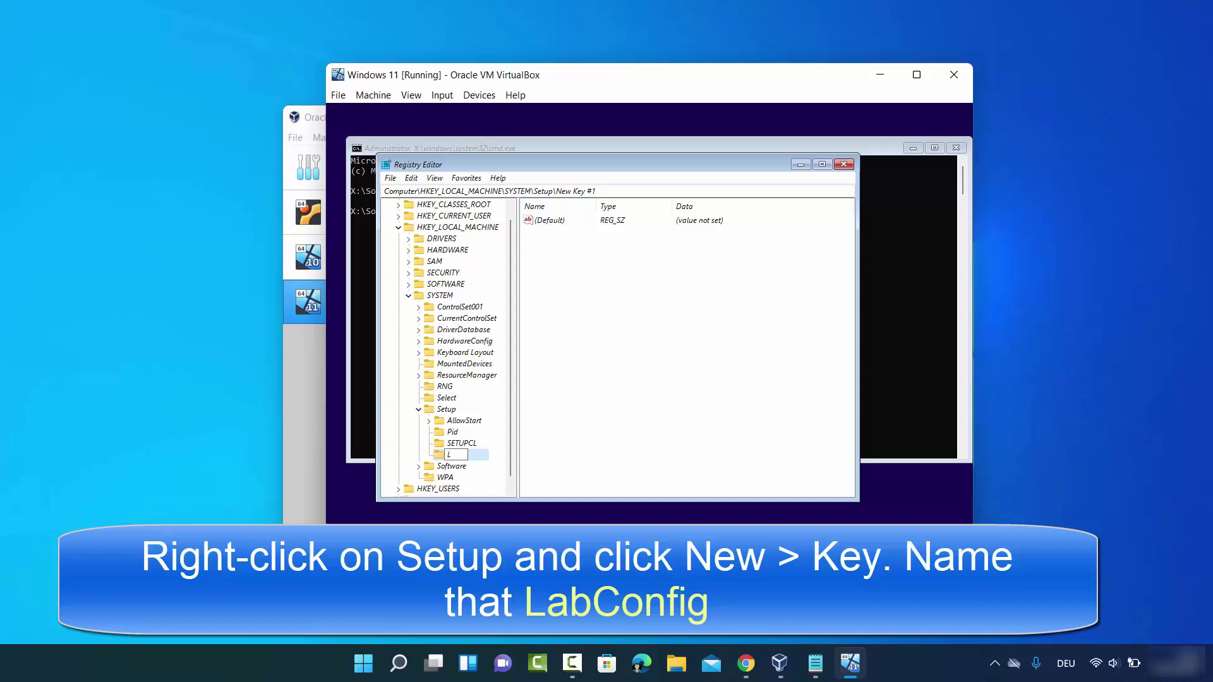
type("LabConfig")
left_click_drag(447, 455, 483, 455)
left_click(485, 455)
key("Return")
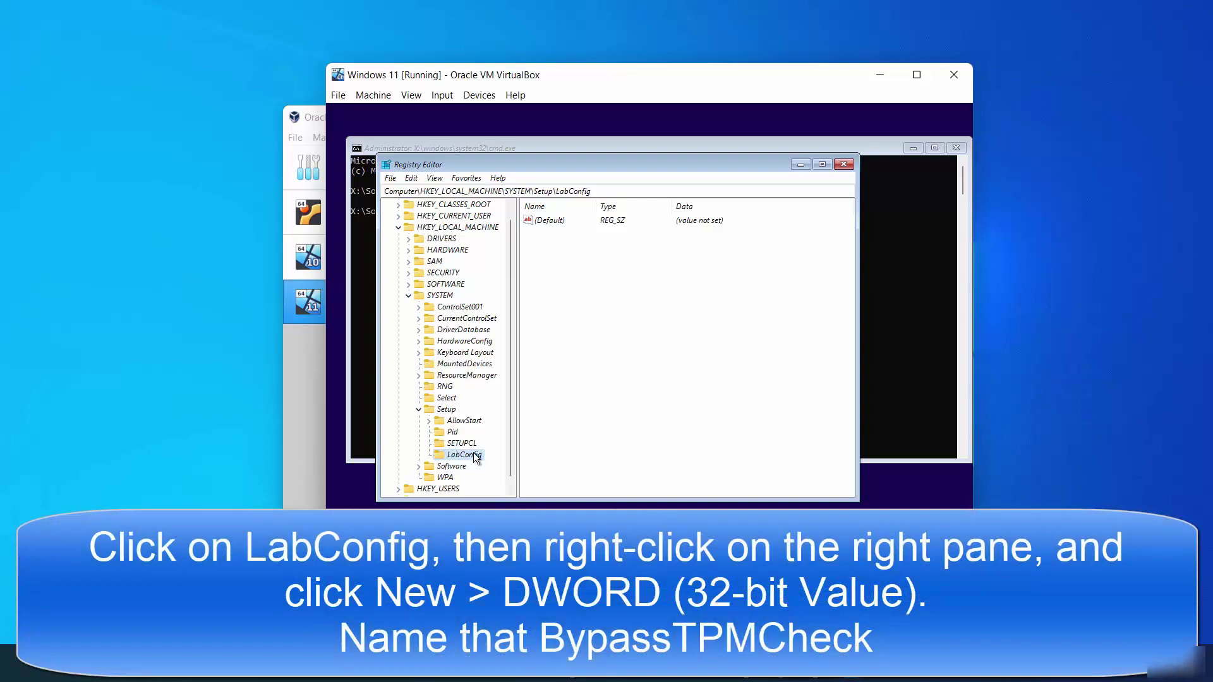
Create a DWORD (32-bit) value BypassTPMCheck in LabConfig and set its data to 1
left_click(596, 279)
right_click(594, 274)
mouse_move(638, 280)
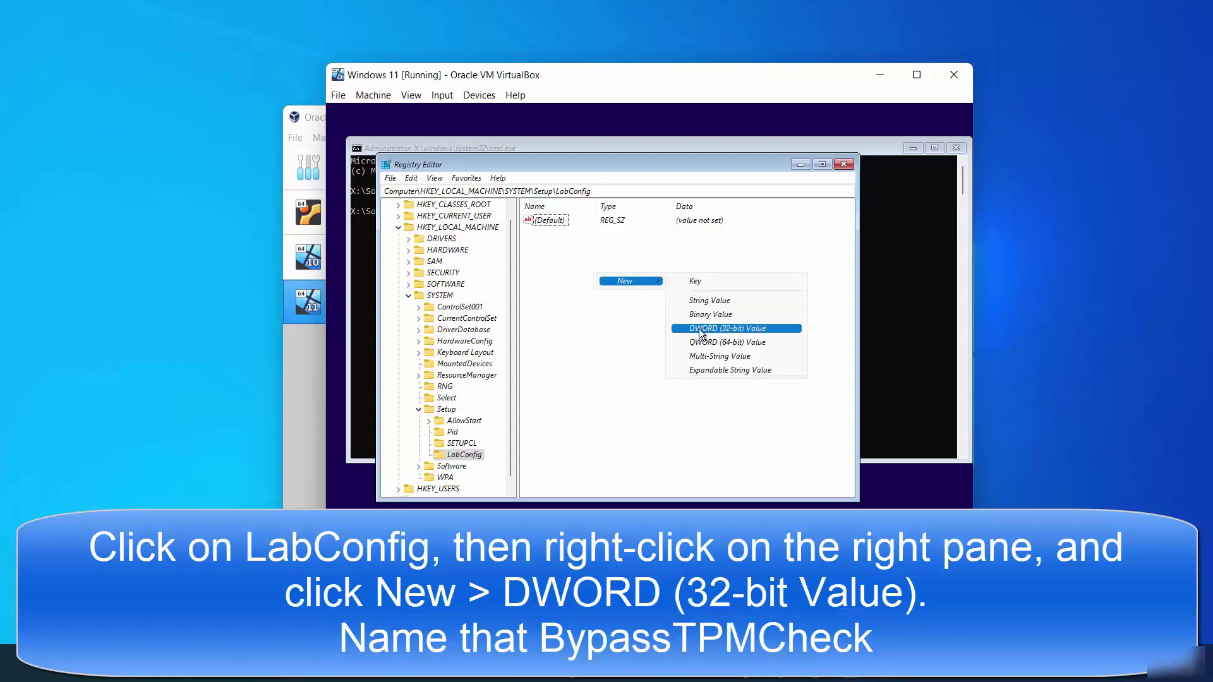
left_click(719, 327)
type("BypassTPMCheck")
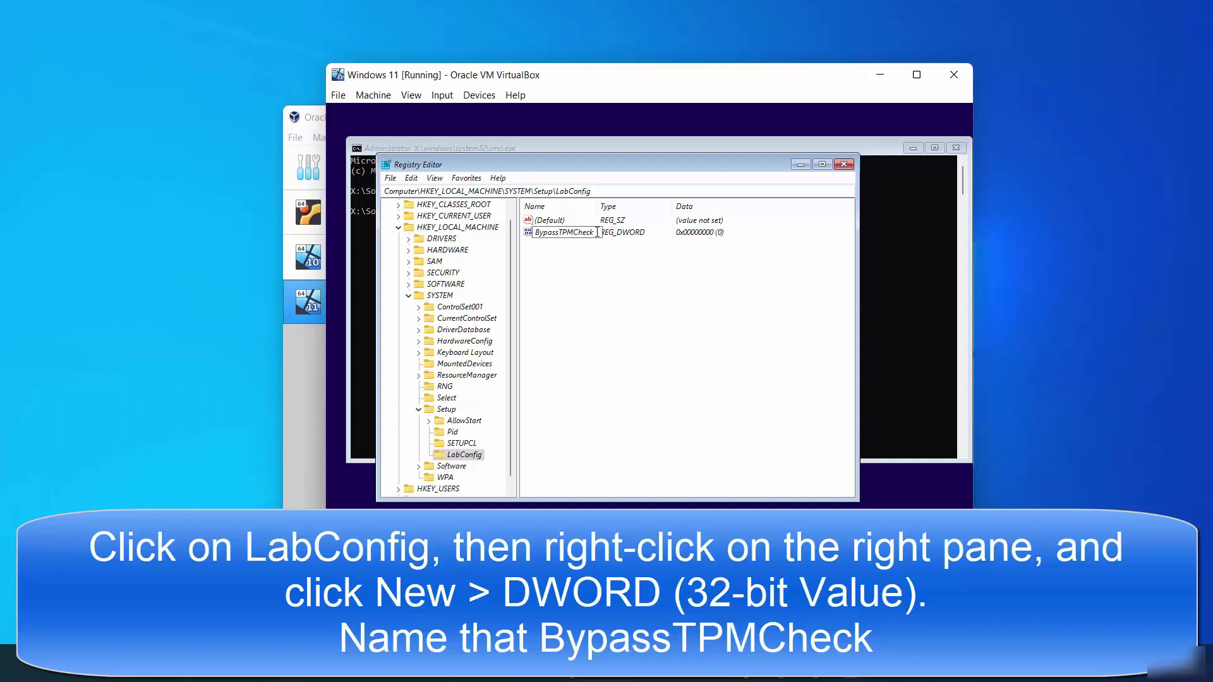
left_click_drag(597, 232, 535, 233)
key("Return")
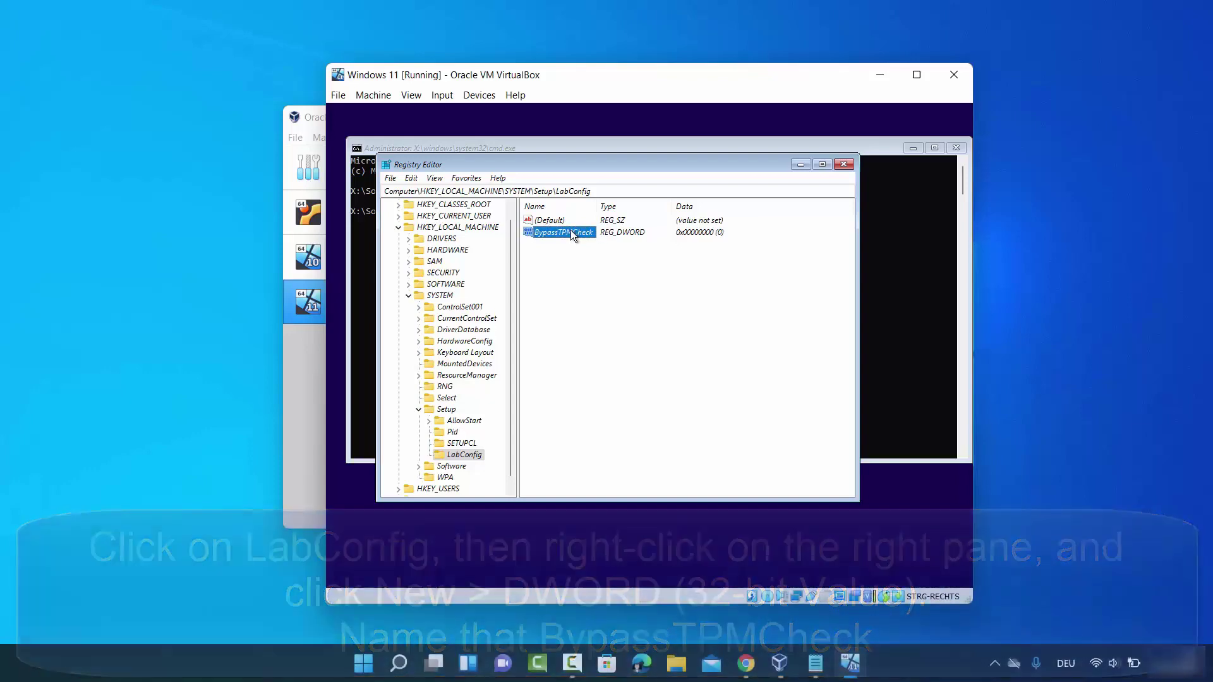
right_click(571, 232)
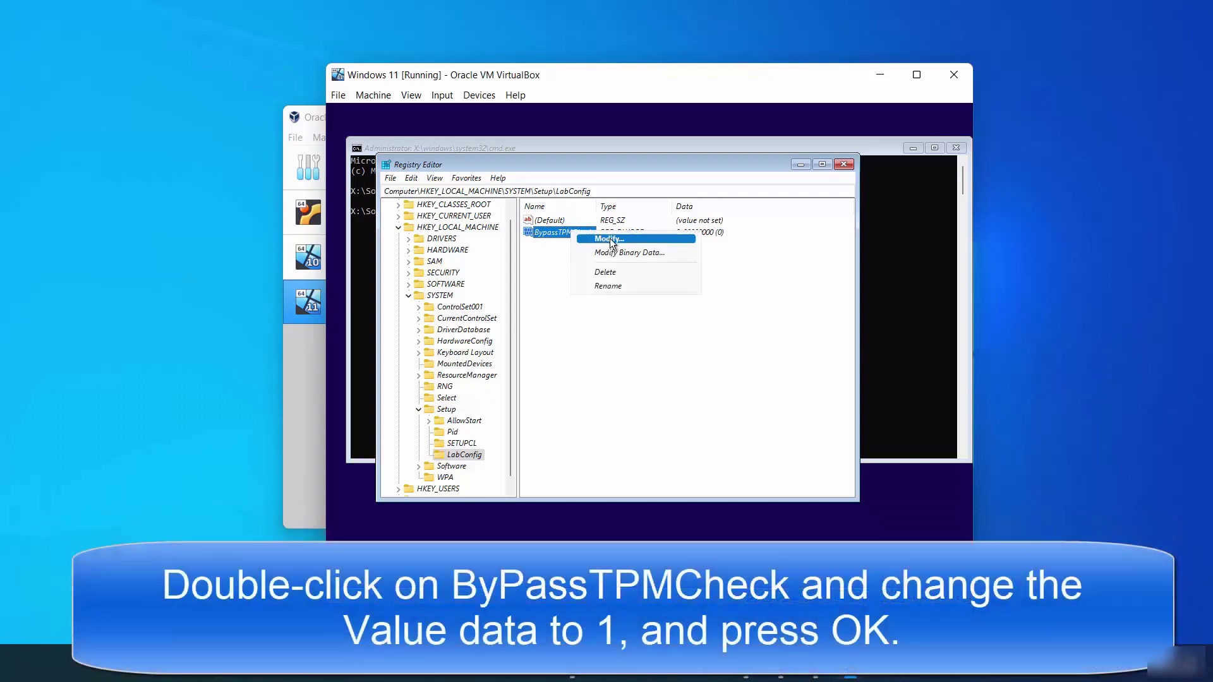
left_click(610, 240)
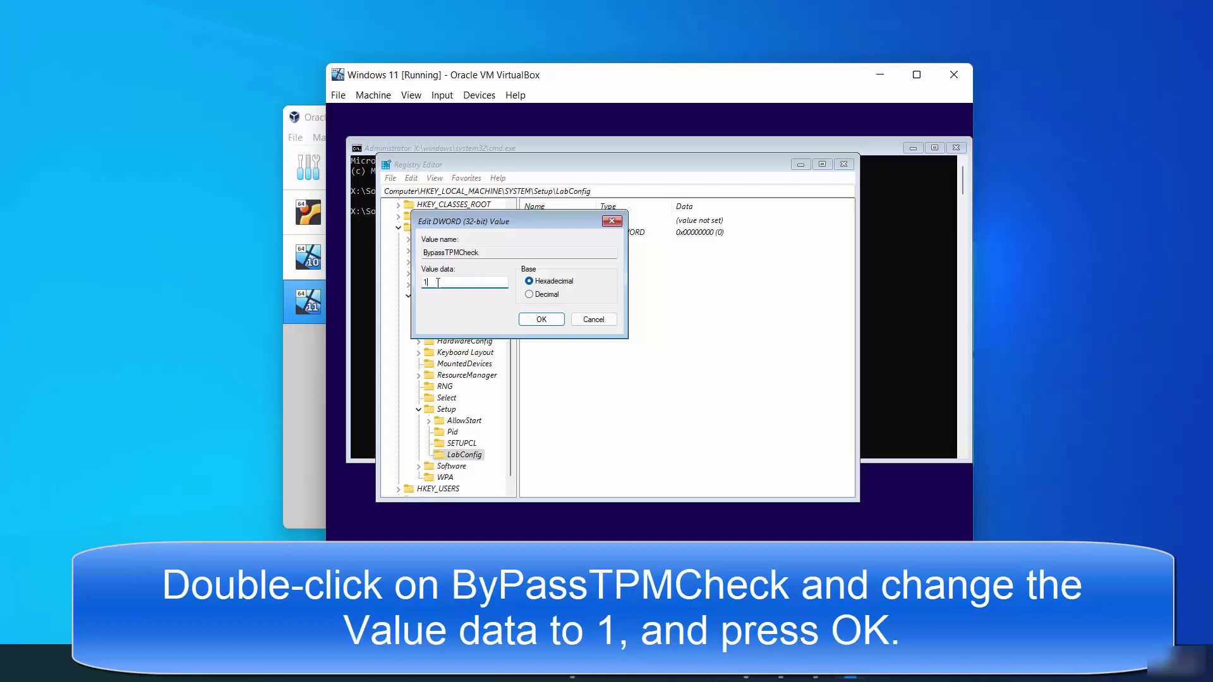
left_click(527, 321)
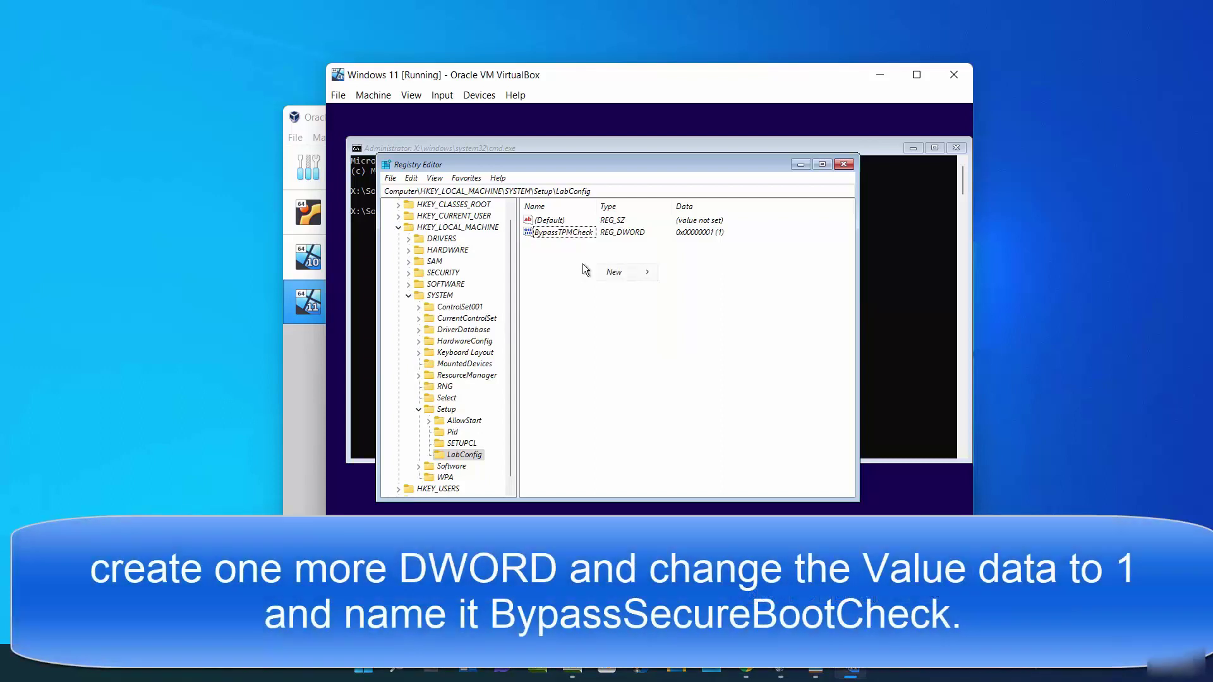
Create a DWORD (32-bit) value BypassSecureBootCheck in LabConfig with data 1
mouse_move(596, 273)
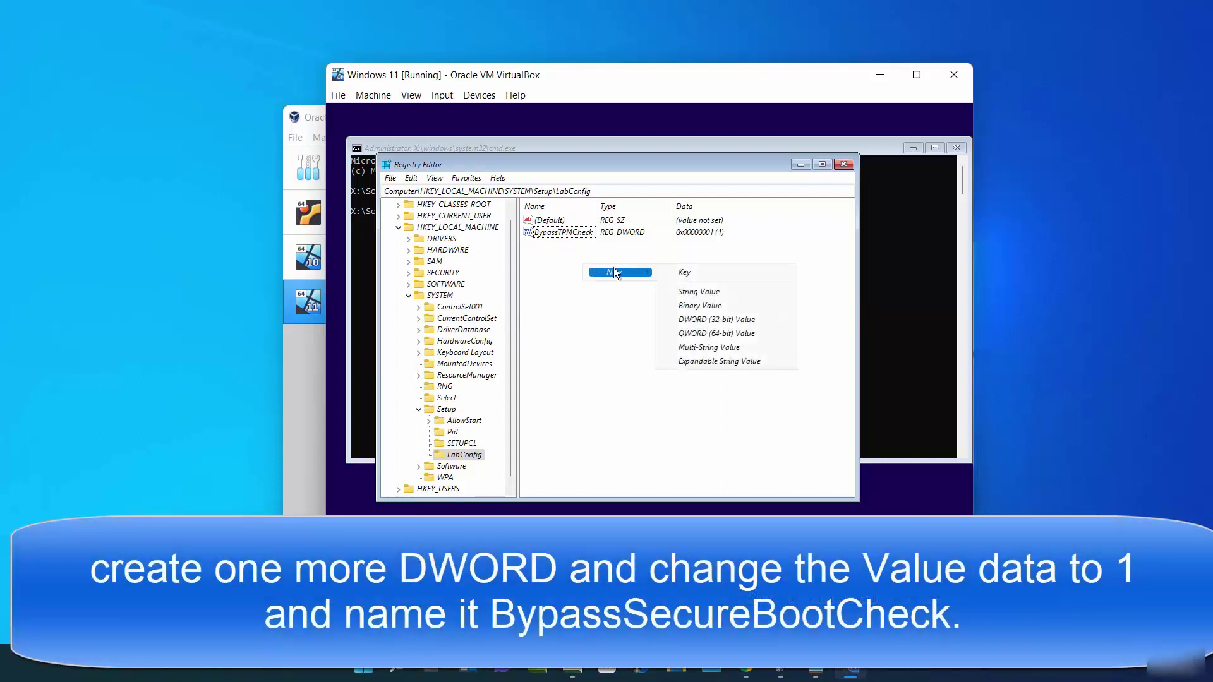
left_click(691, 318)
type("BypassSecureBootCheck")
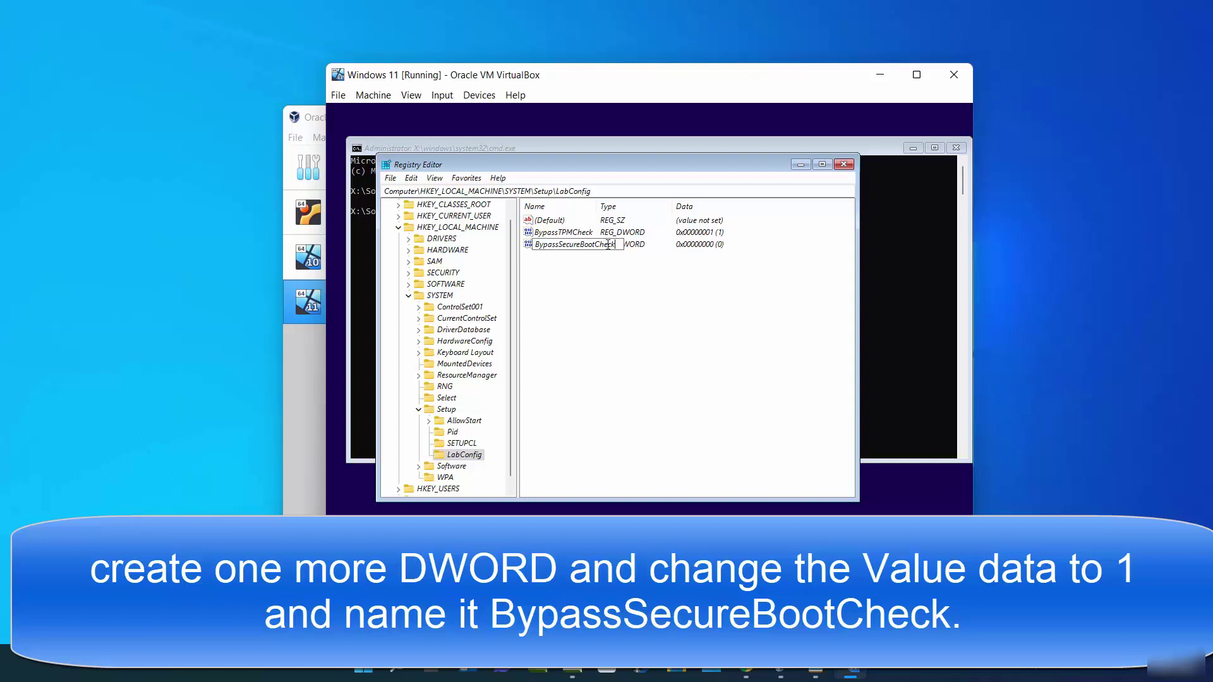
key("Return")
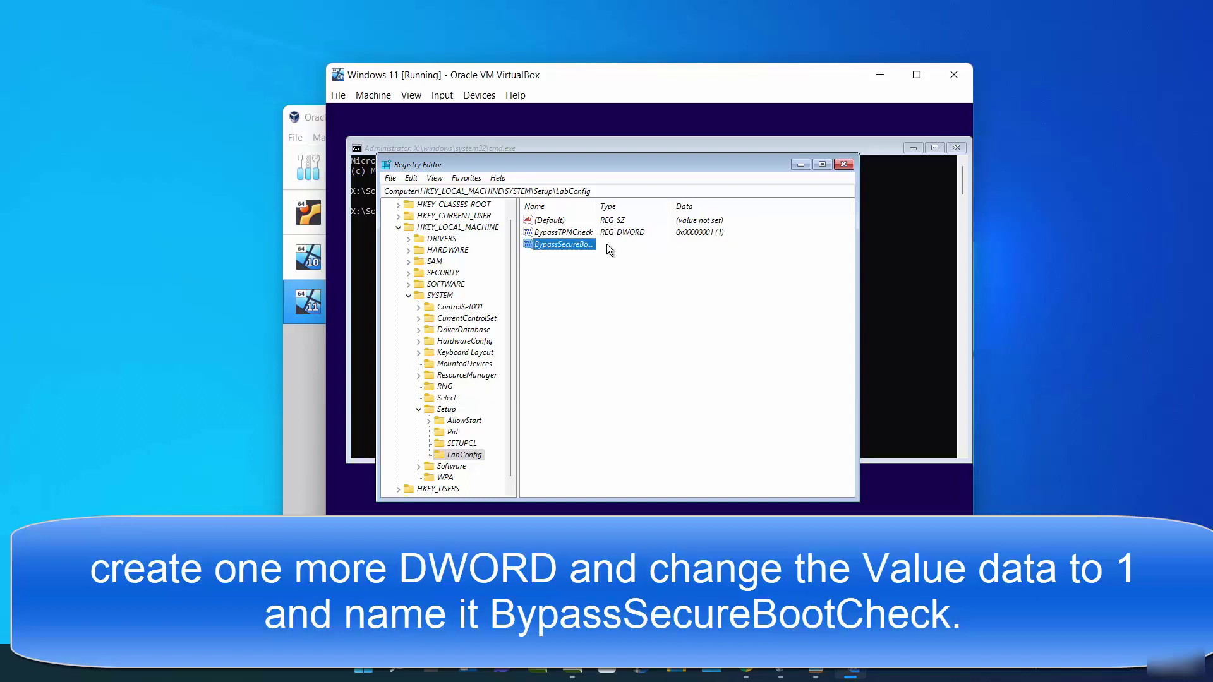
right_click(584, 244)
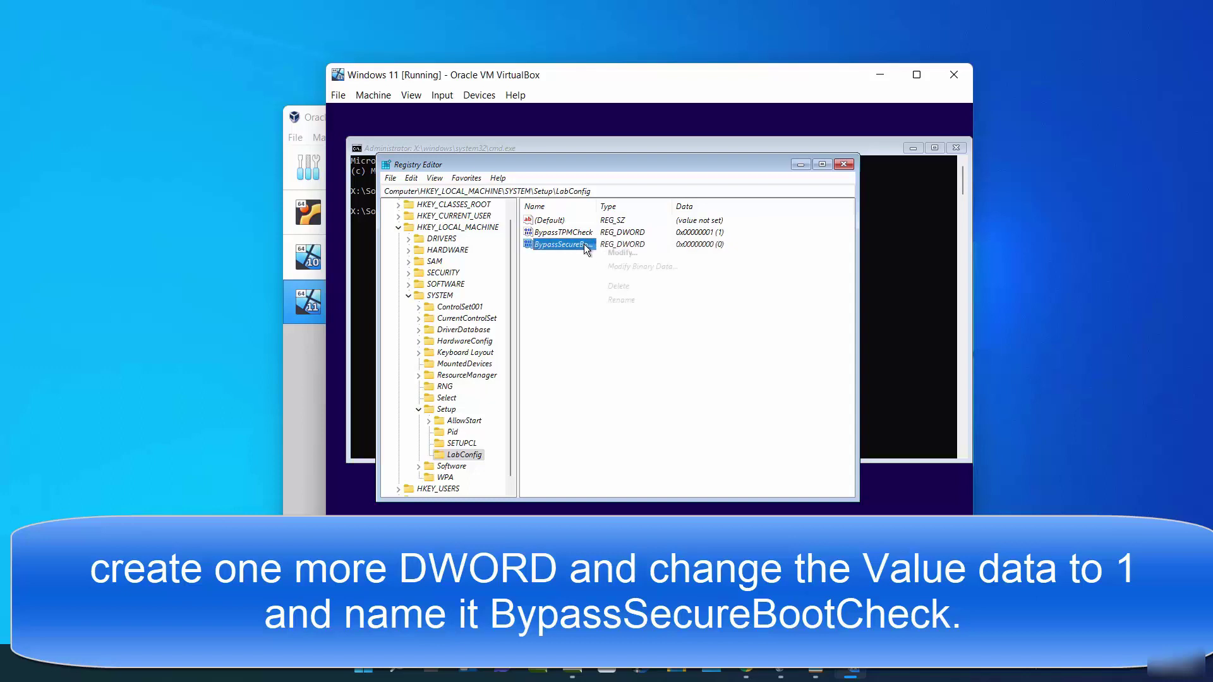
left_click(600, 252)
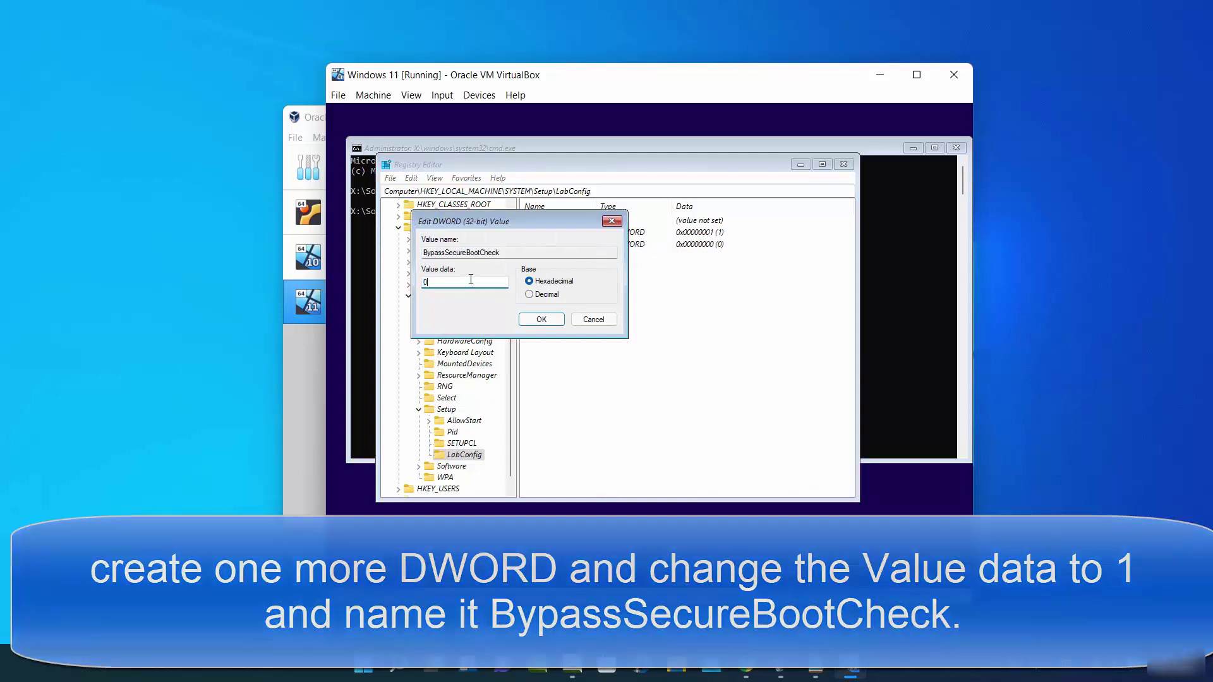
type("1")
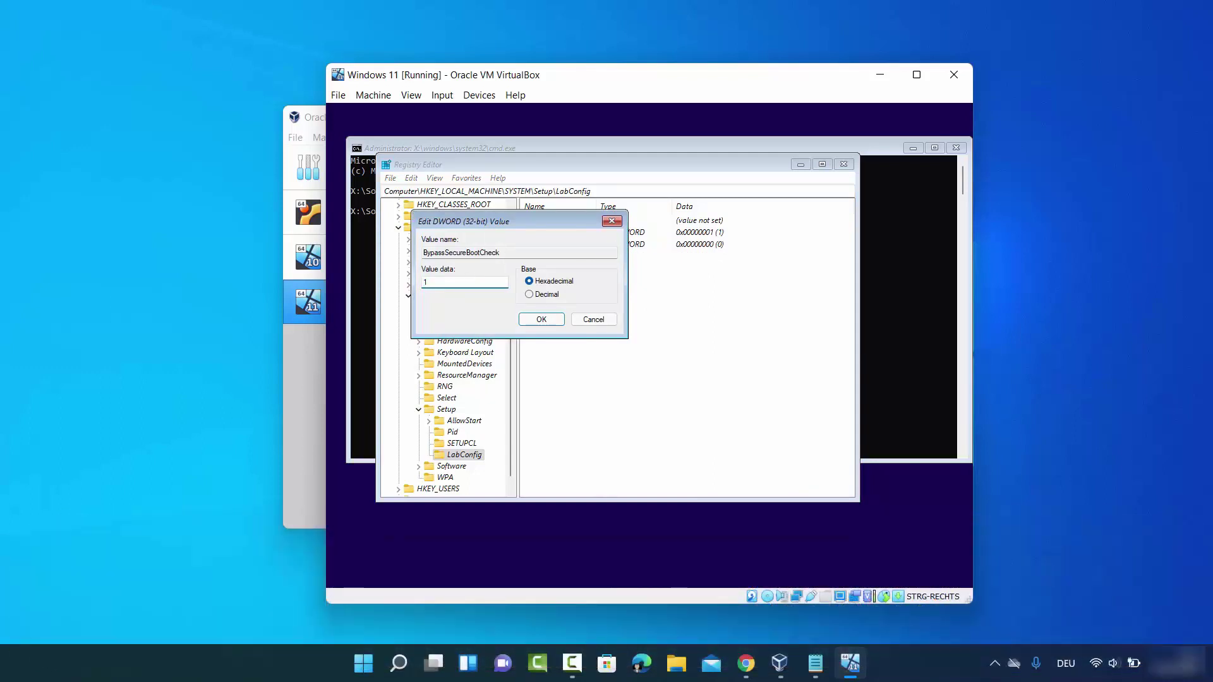
left_click(537, 320)
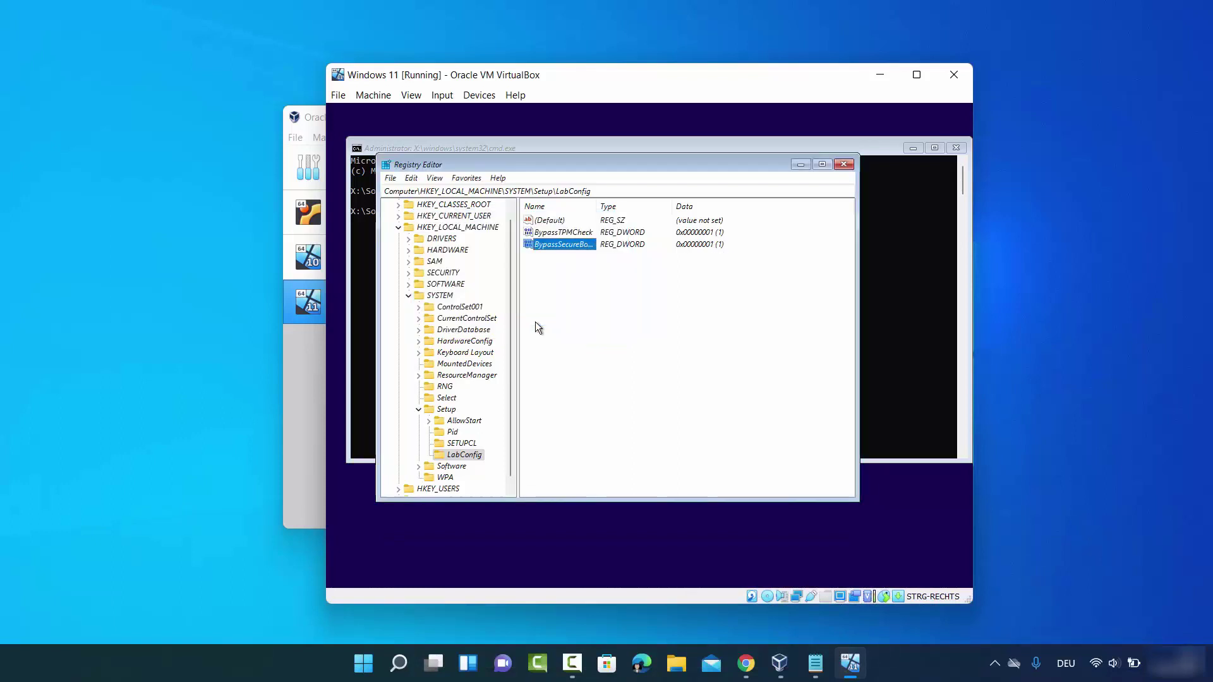
Widen the Name column and check the BypassTPMCheck and BypassSecureBootCheck values
left_click_drag(595, 206, 634, 217)
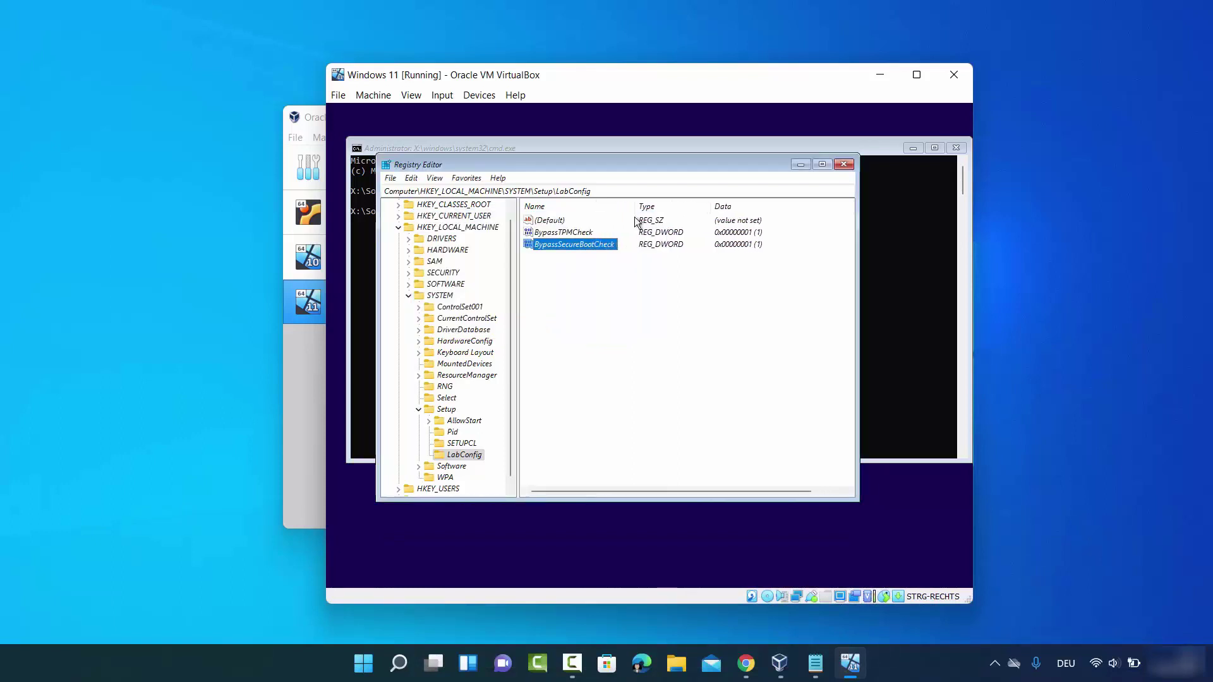
left_click(559, 235)
left_click(559, 245)
left_click(574, 234)
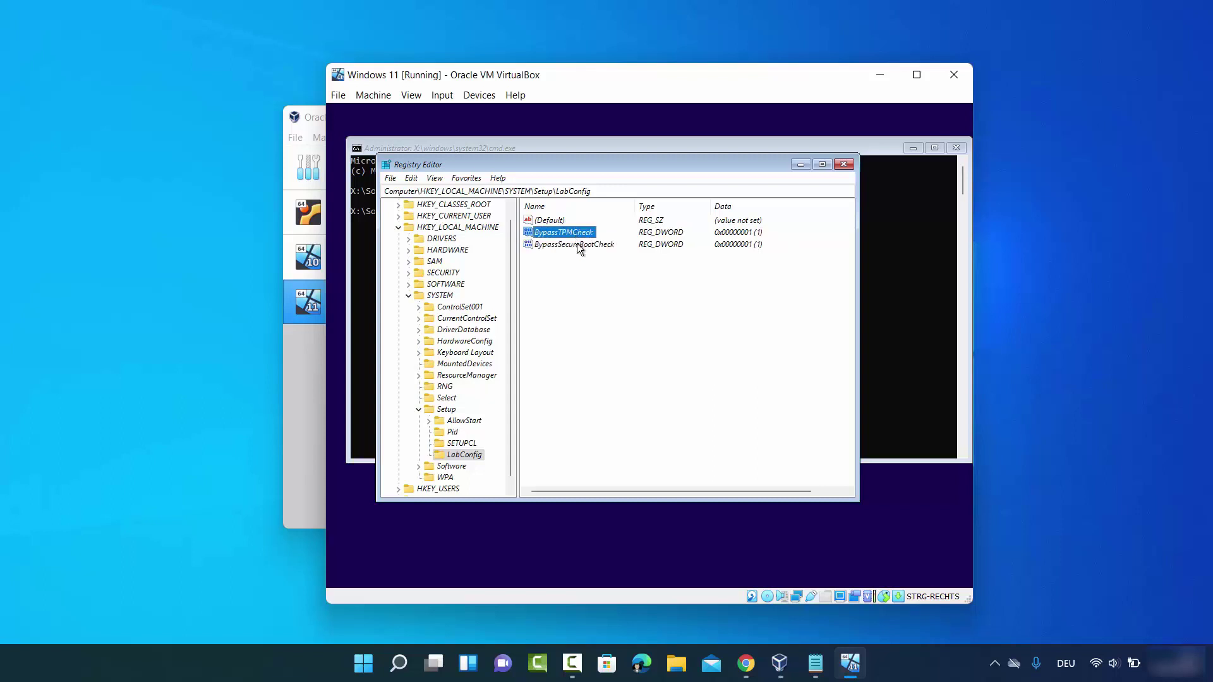
left_click(577, 244)
left_click(1086, 553)
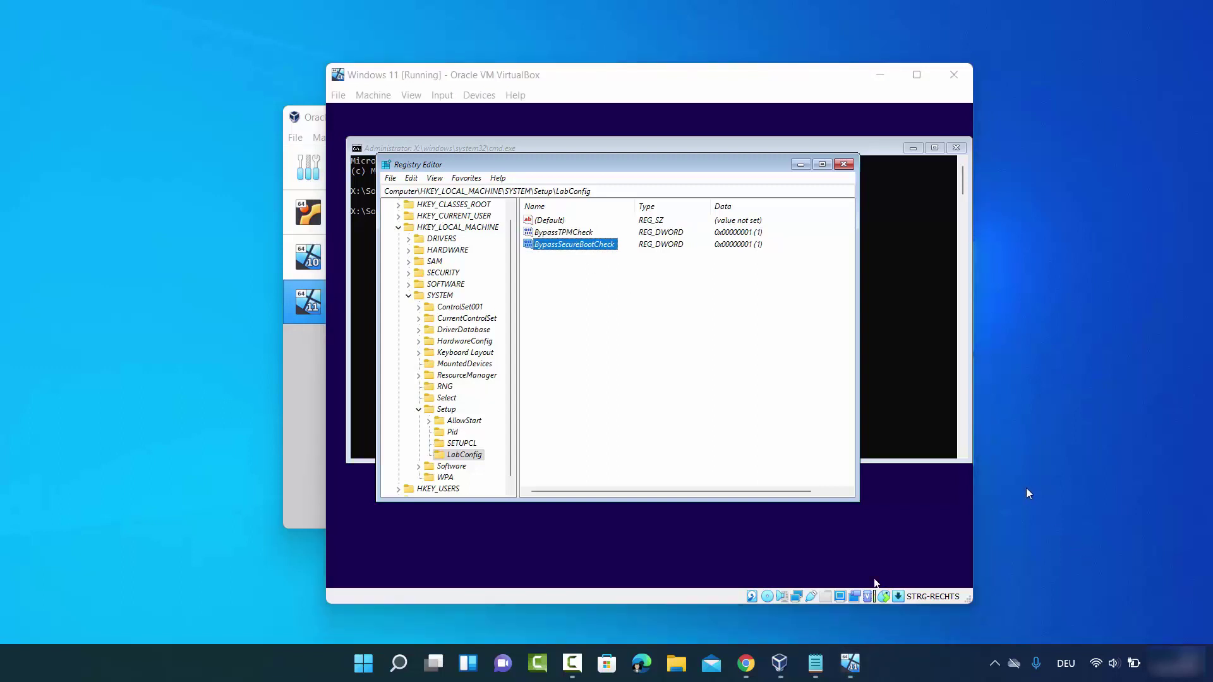
Close Registry Editor and the command prompt, then choose German as the setup keyboard layout and continue
left_click(840, 165)
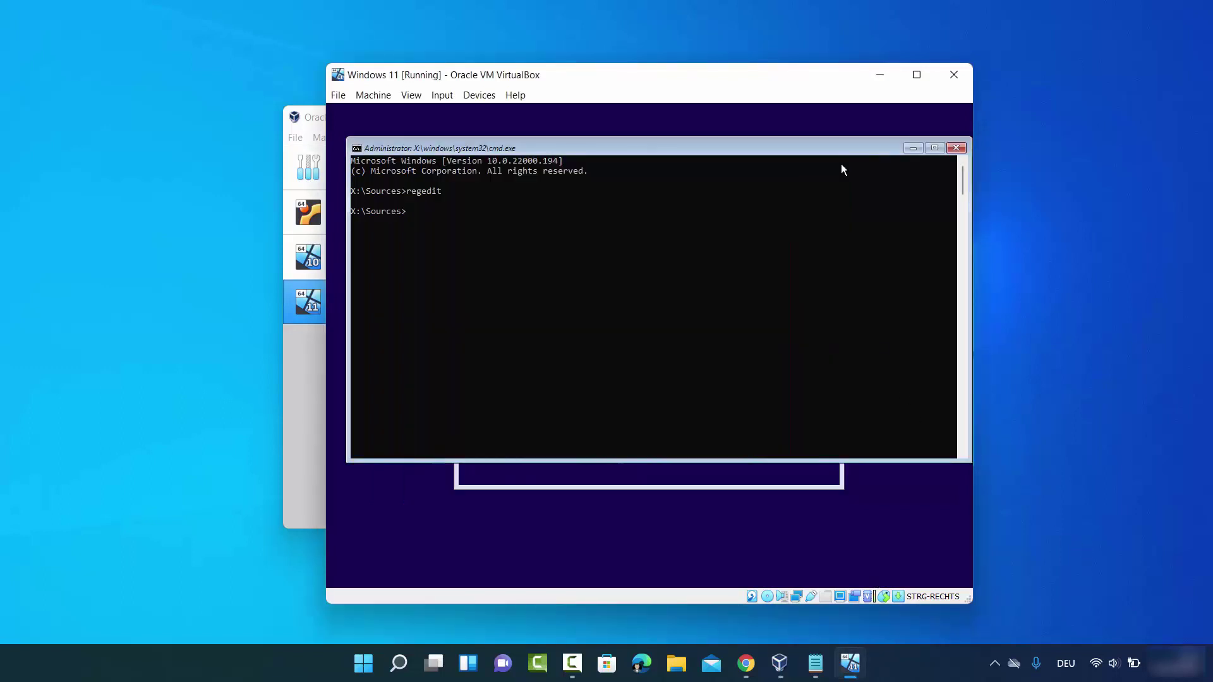
left_click(953, 150)
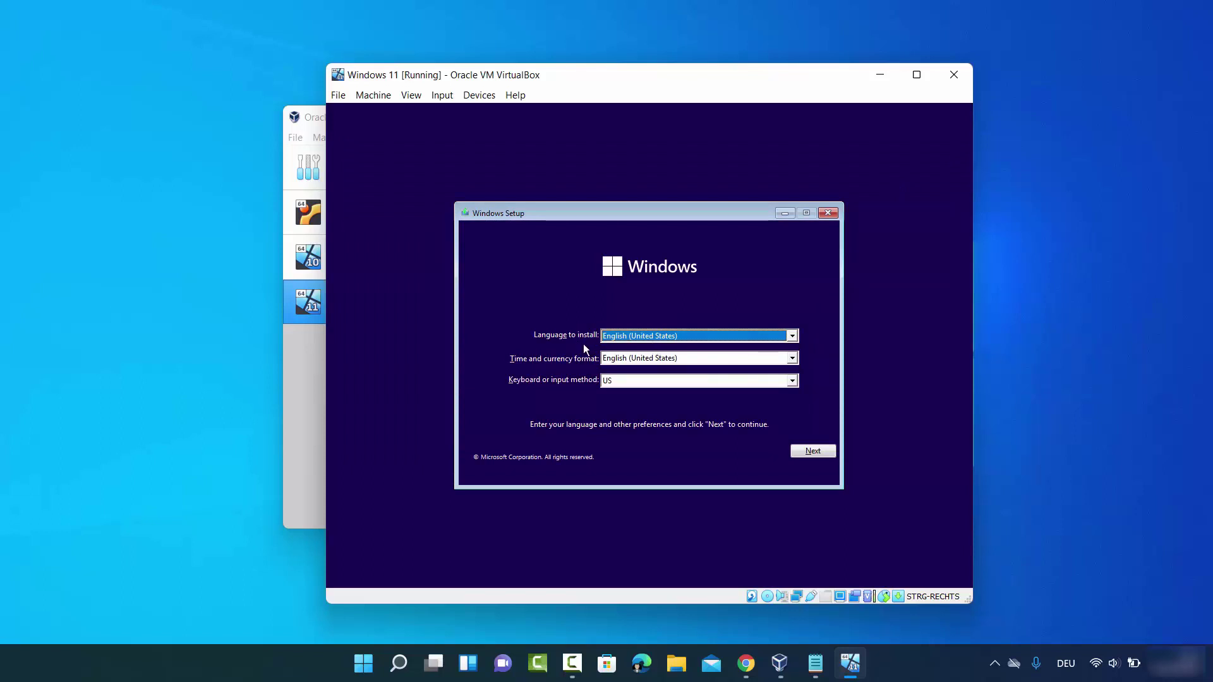
left_click(623, 379)
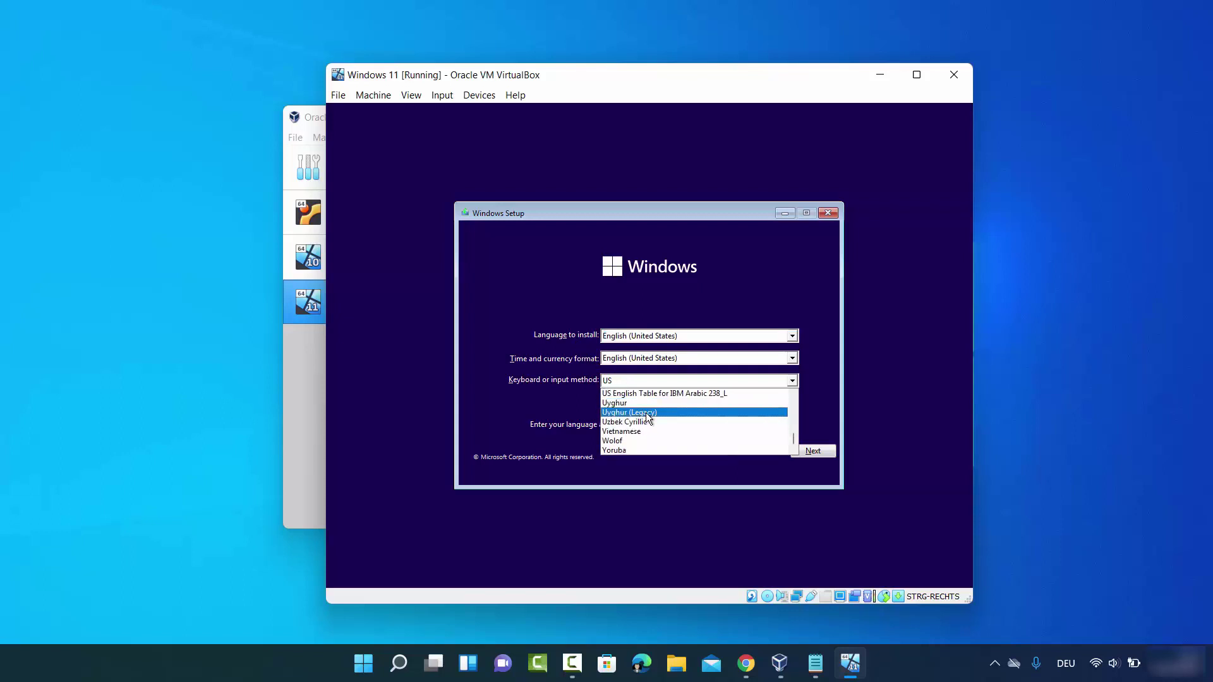
key("g")
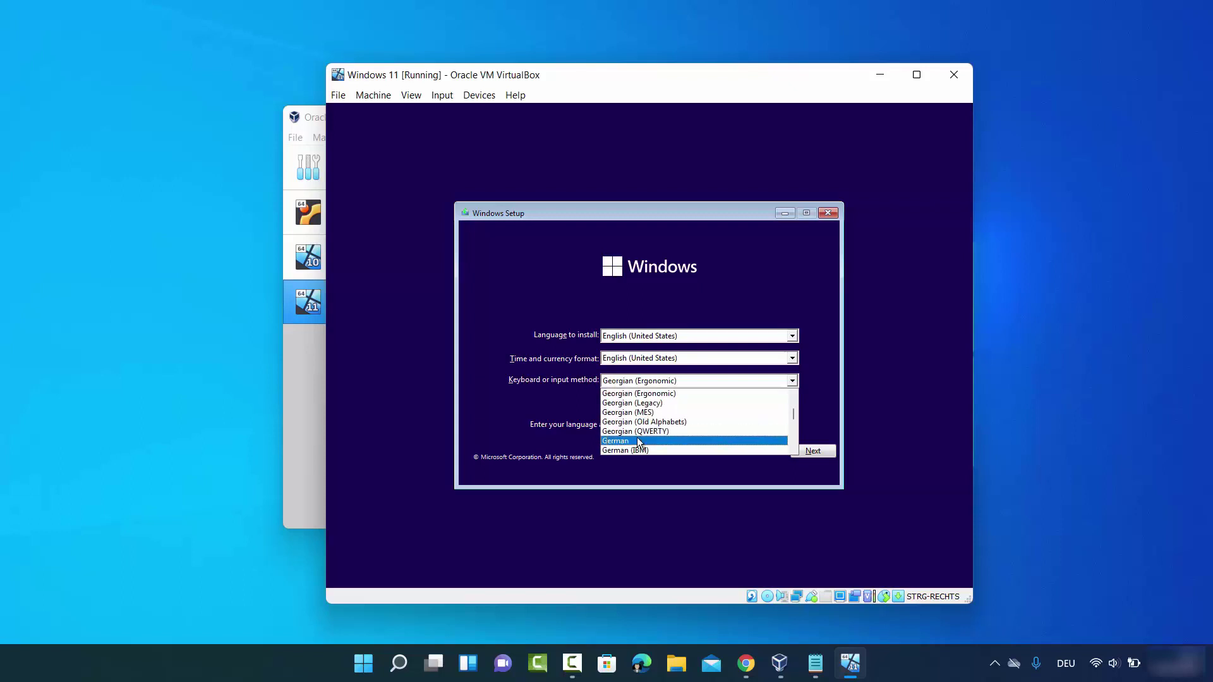
left_click(637, 437)
left_click(811, 459)
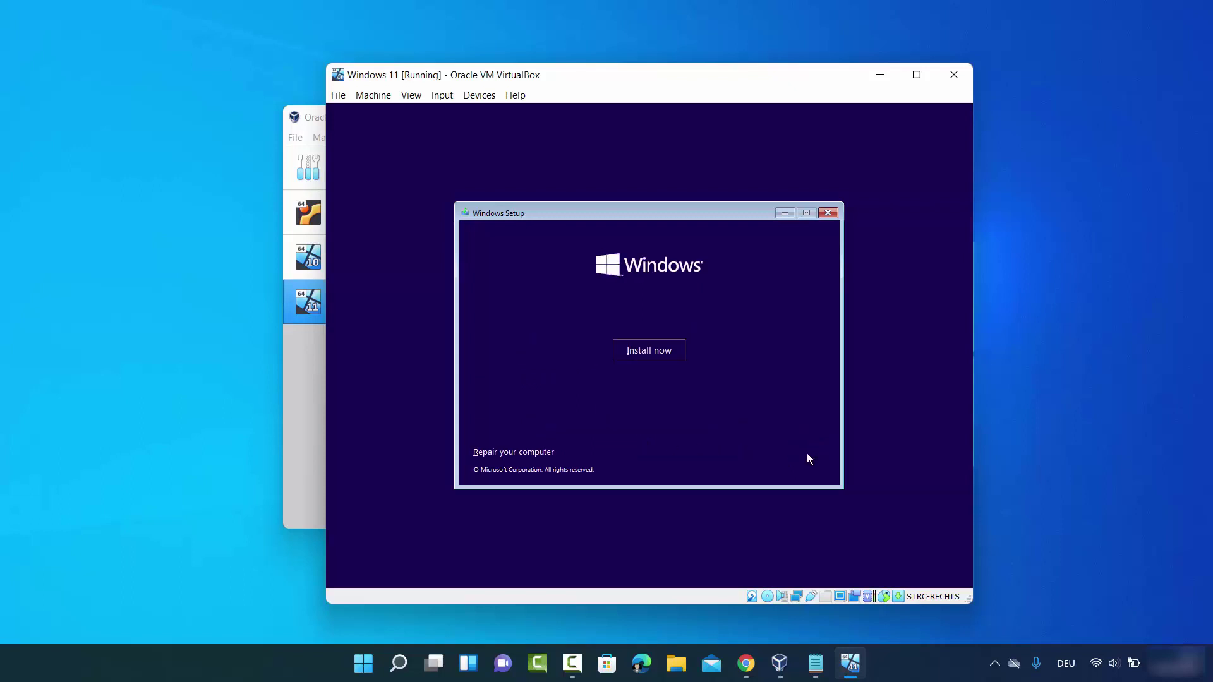
Install Windows 11 Pro with a Custom install onto the unallocated drive after accepting the licence terms
left_click(654, 355)
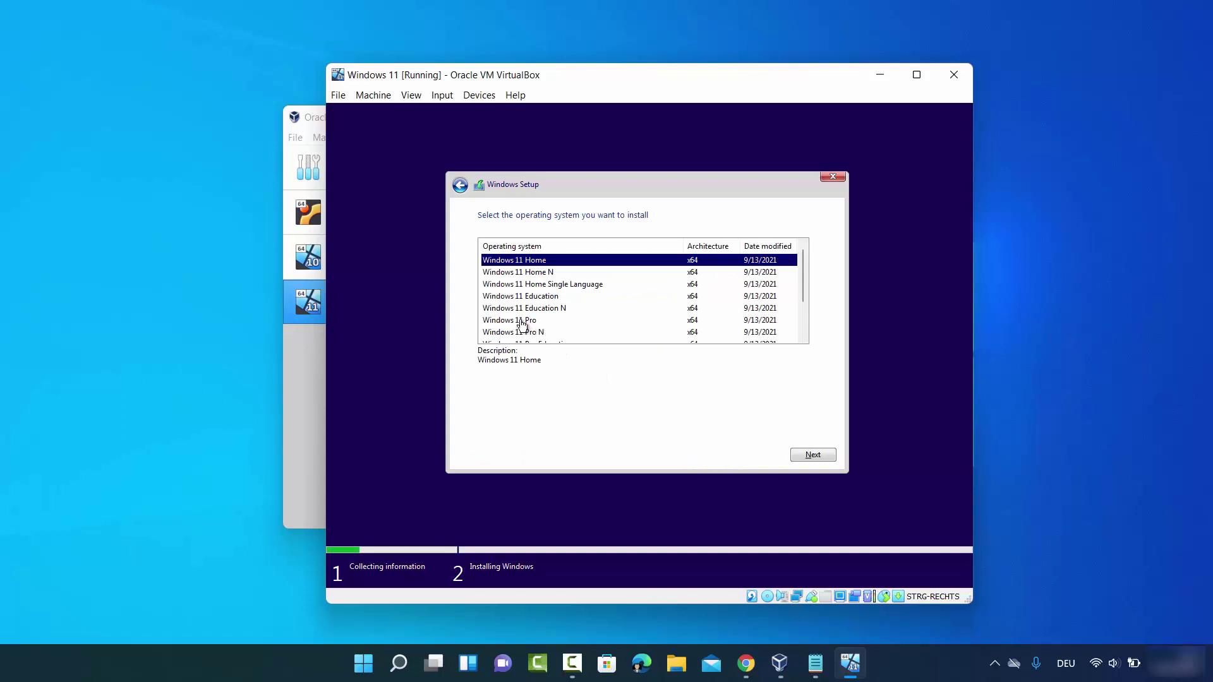
left_click(518, 321)
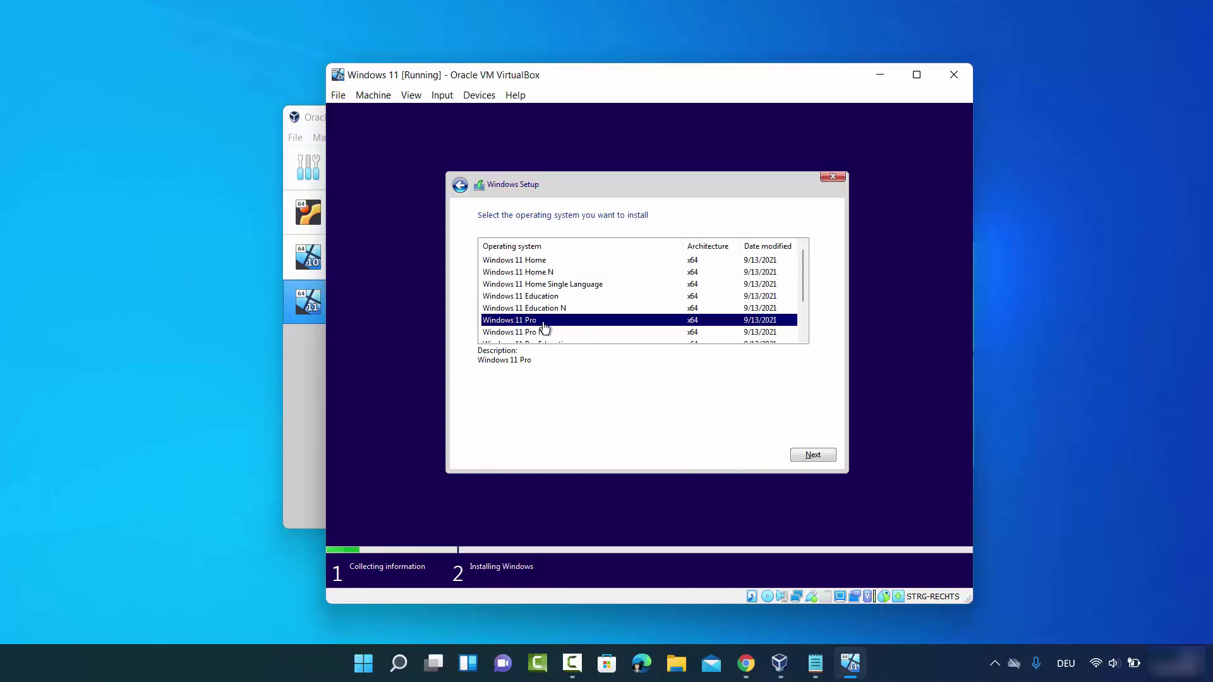
left_click(812, 454)
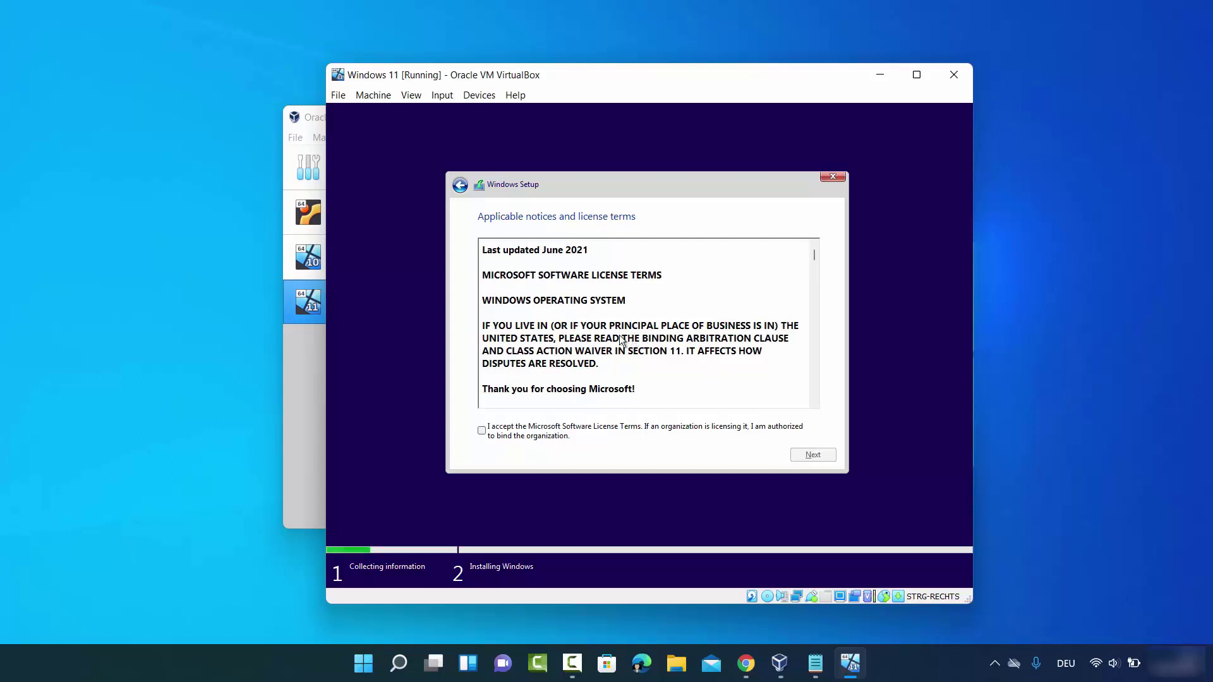
left_click(482, 432)
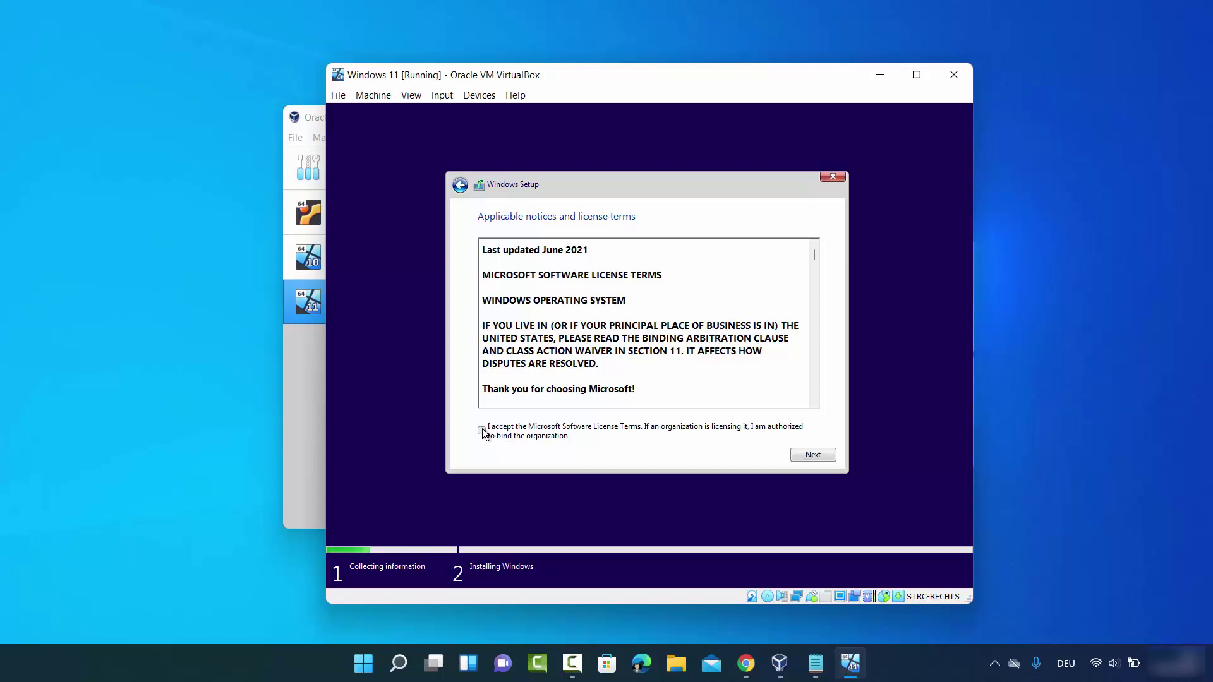
left_click(829, 456)
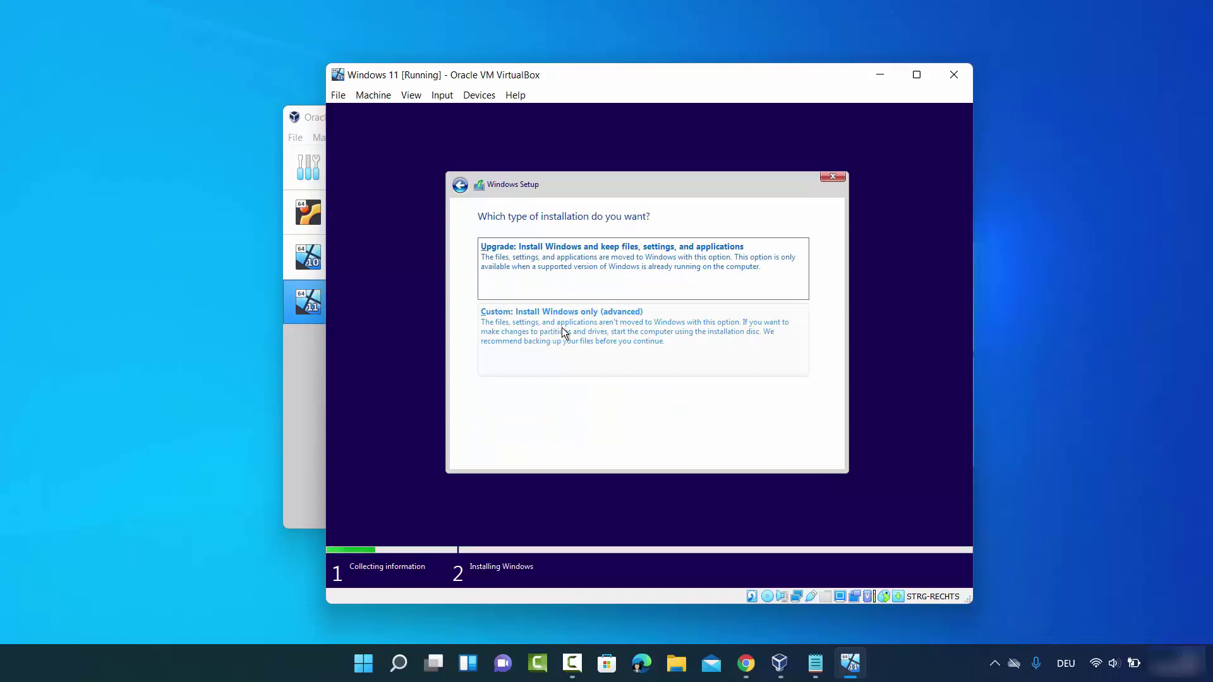
left_click(561, 329)
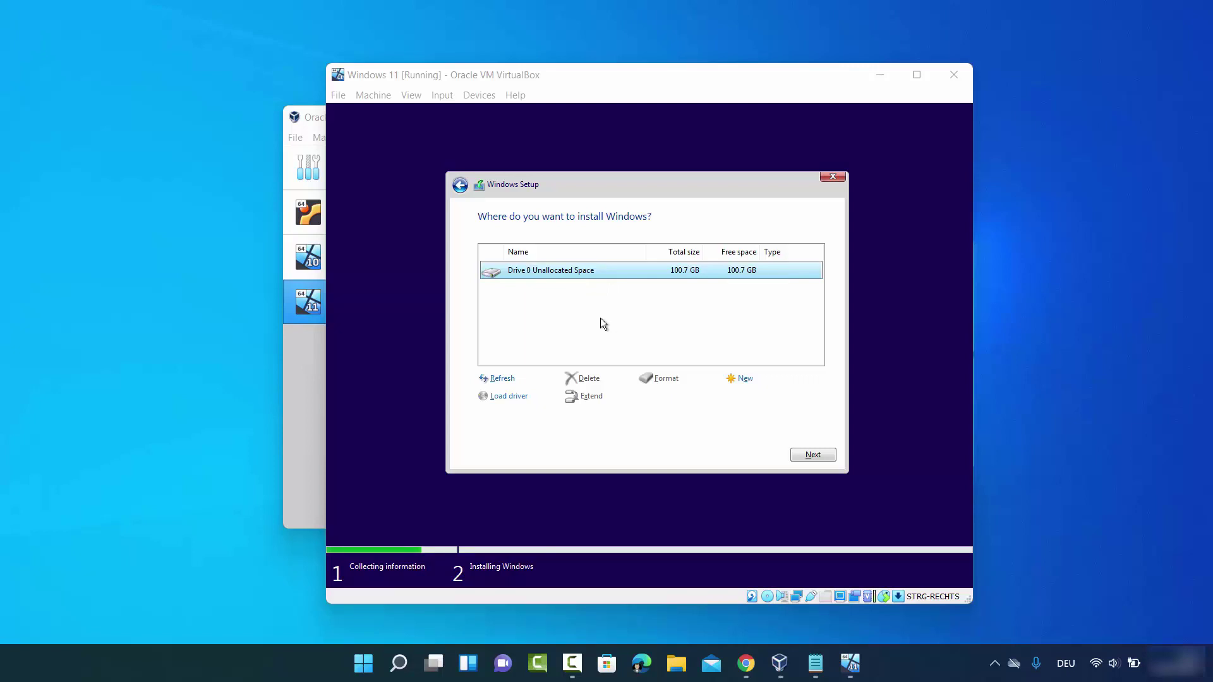
left_click(809, 455)
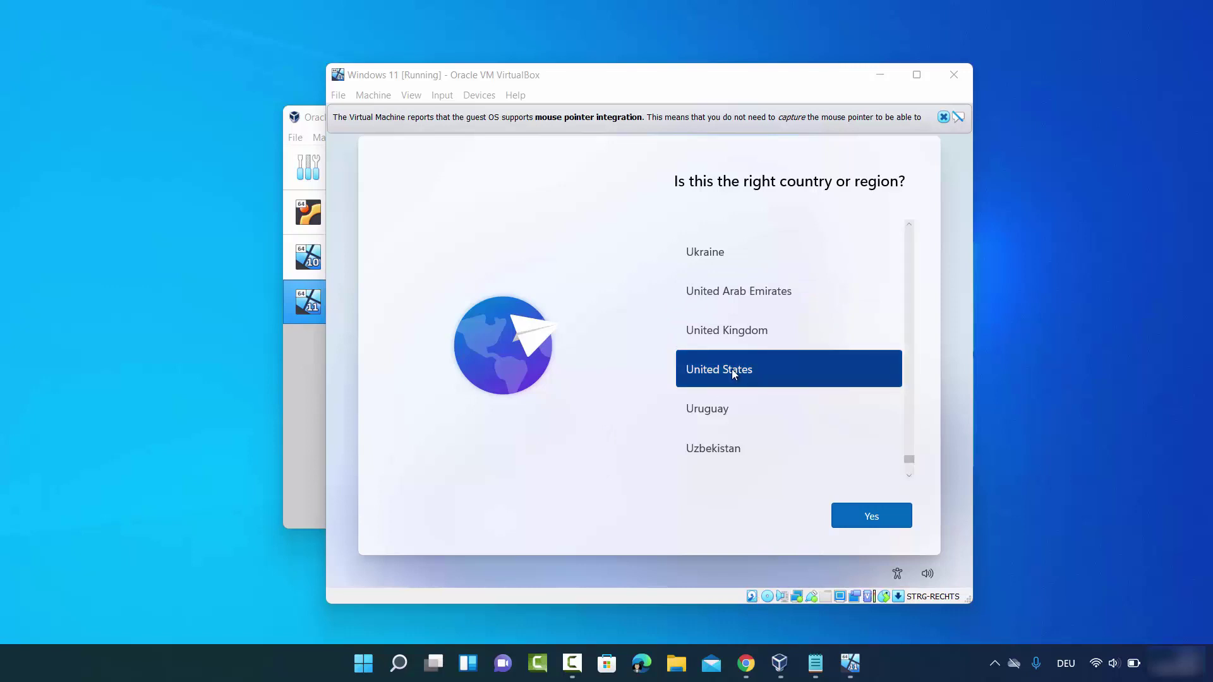
Confirm United States as the region and German as the keyboard layout
left_click(853, 515)
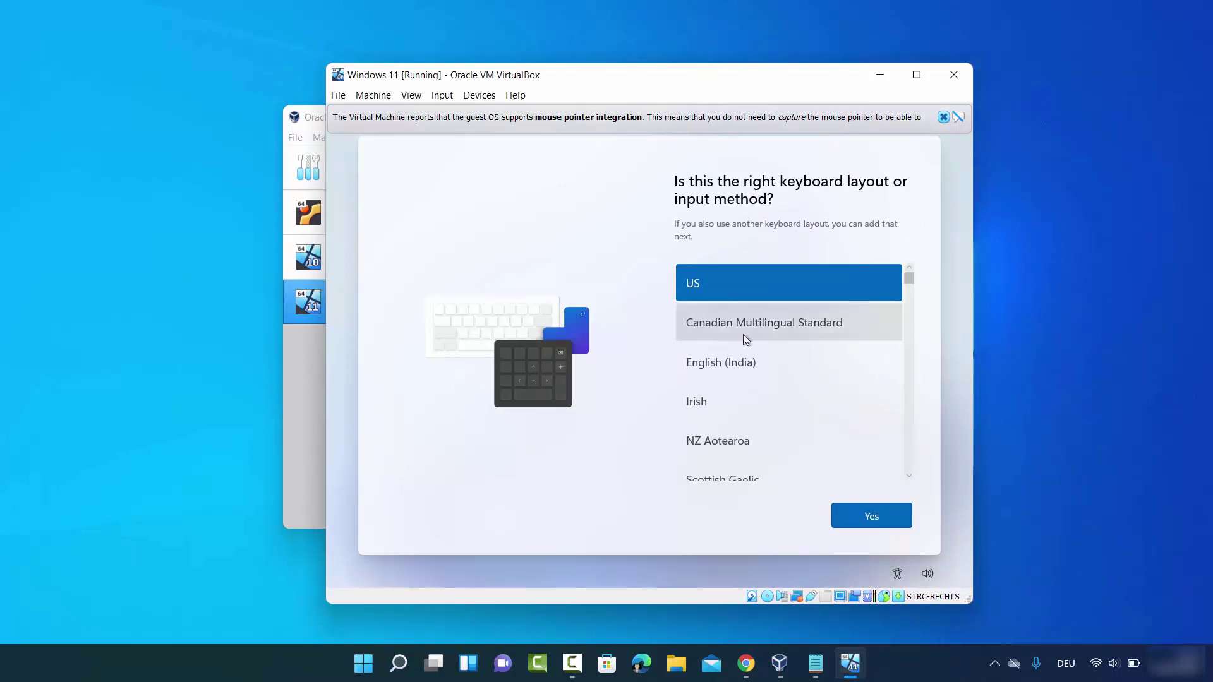
scroll(743, 334, "down", 3)
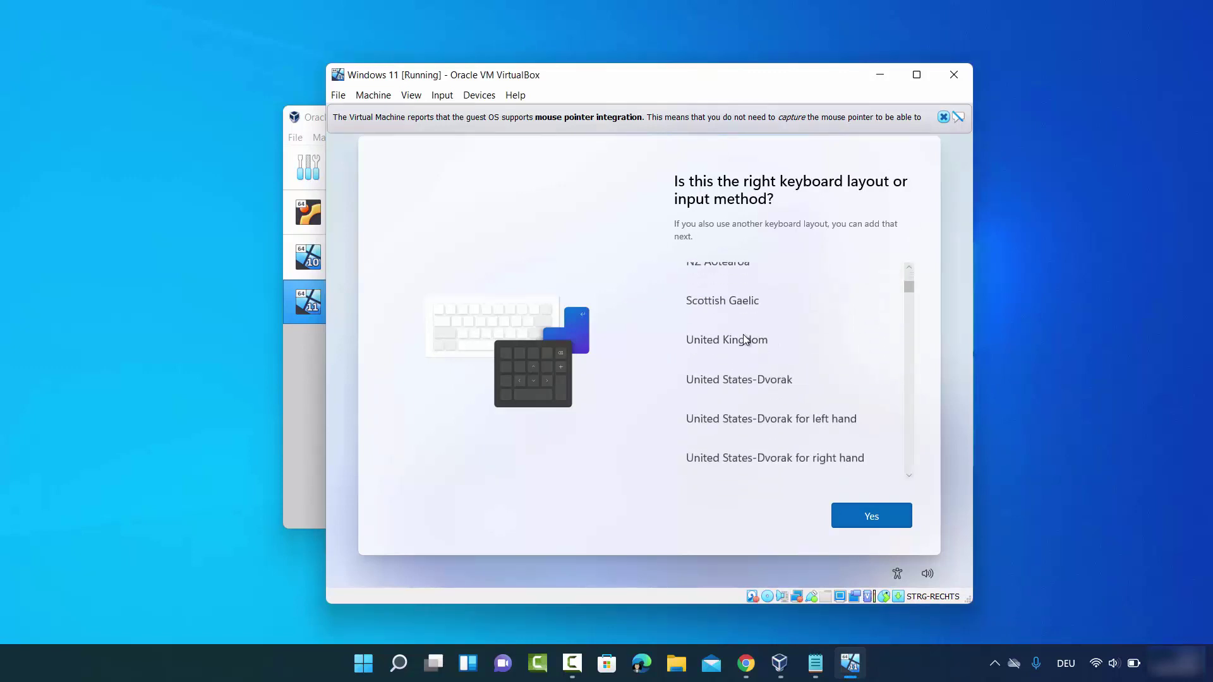
scroll(743, 340, "down", 10)
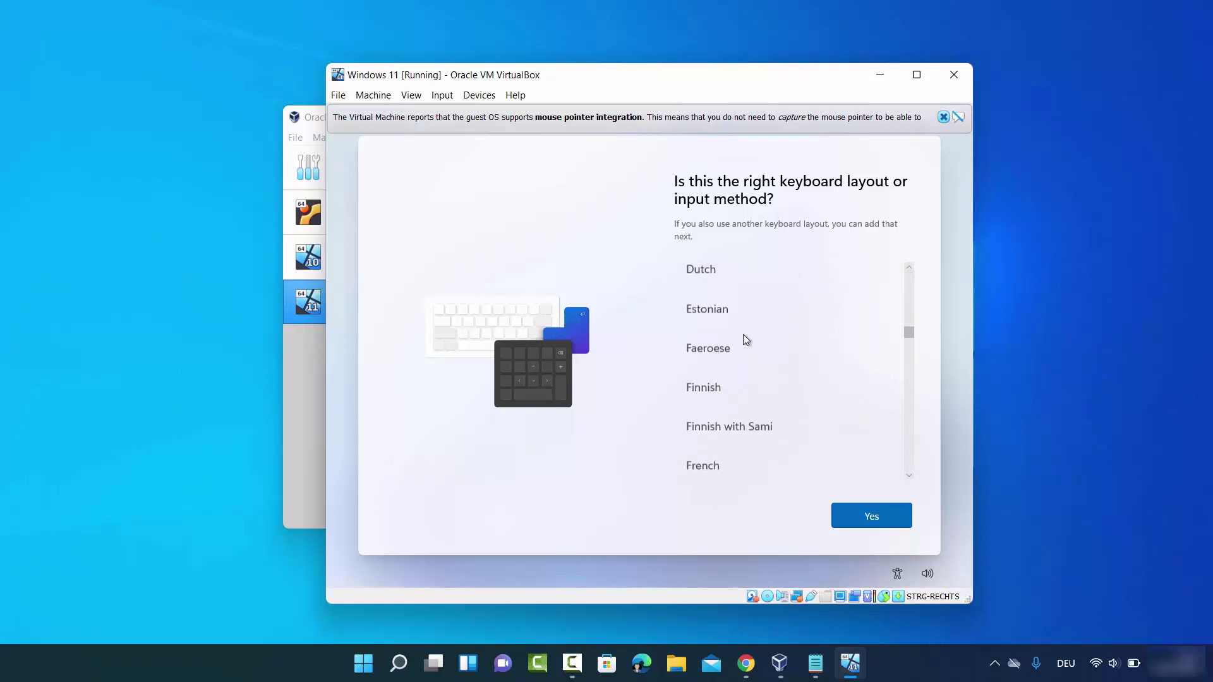
scroll(743, 335, "down", 5)
scroll(743, 338, "down", 1)
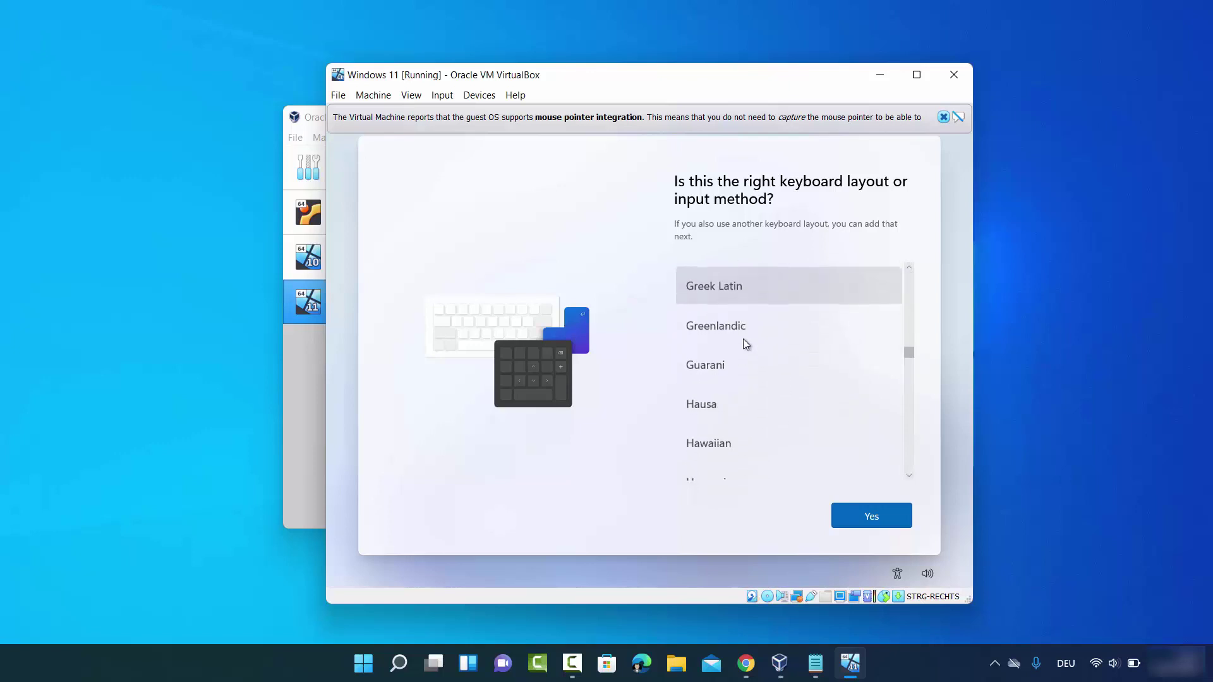
scroll(743, 339, "up", 4)
left_click(713, 294)
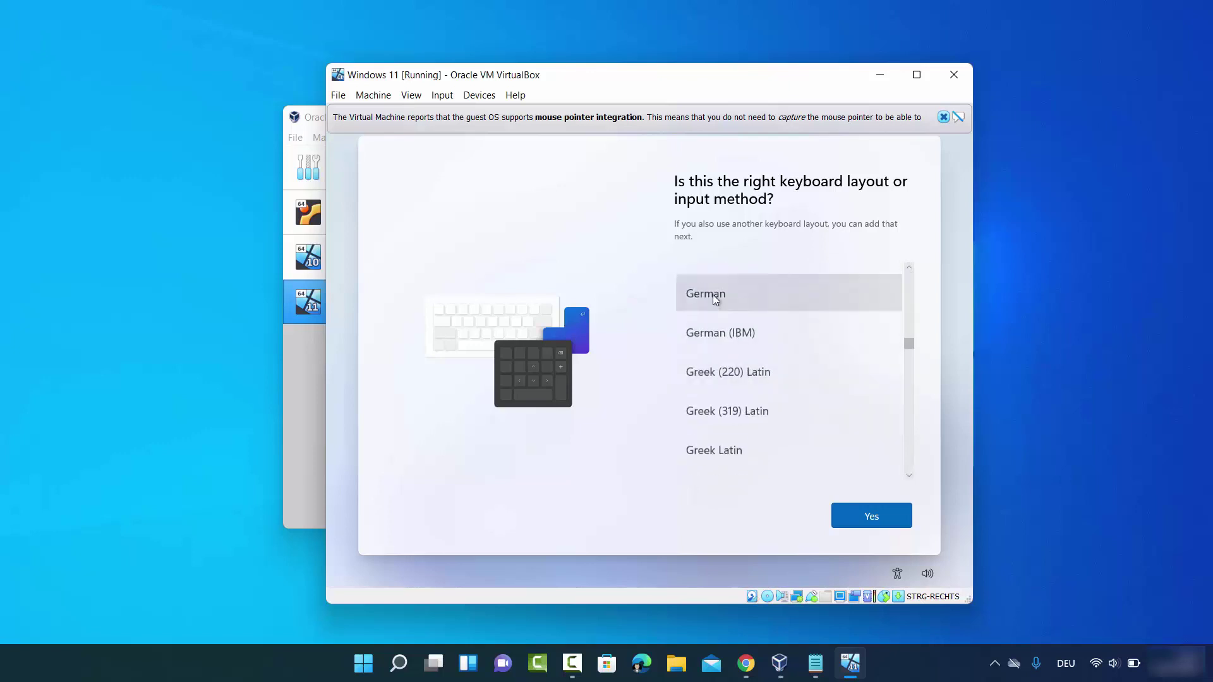
left_click(893, 517)
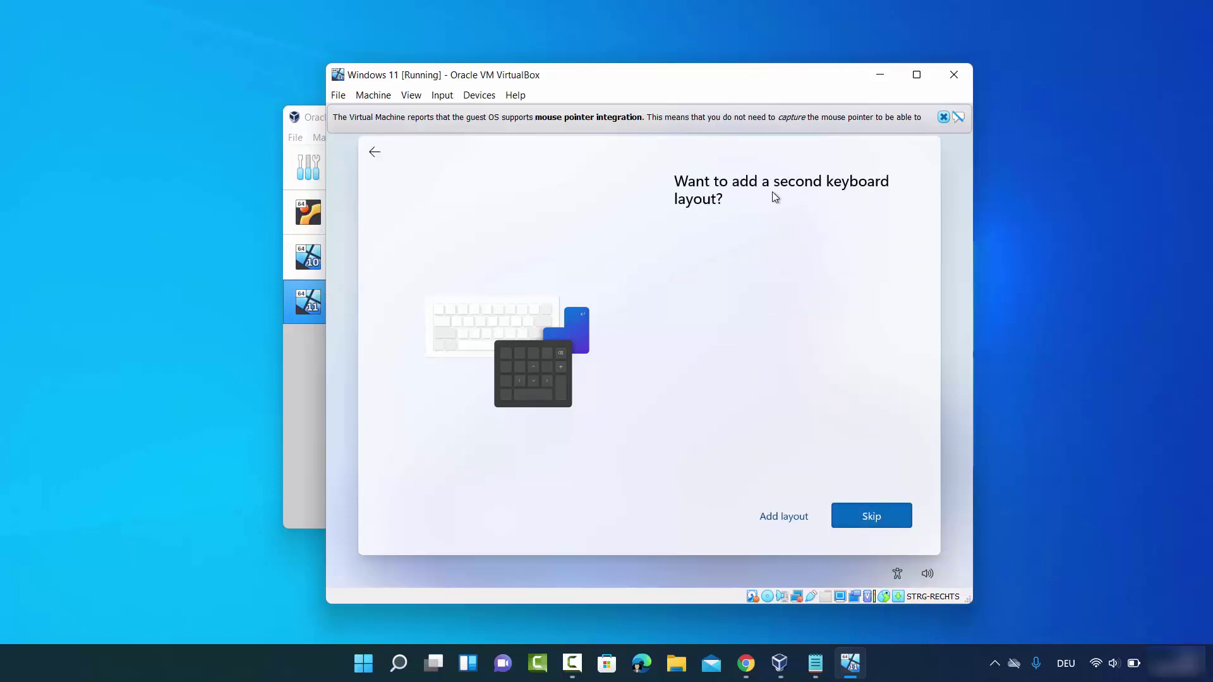
Skip the second keyboard layout and name the device cb
left_click(852, 515)
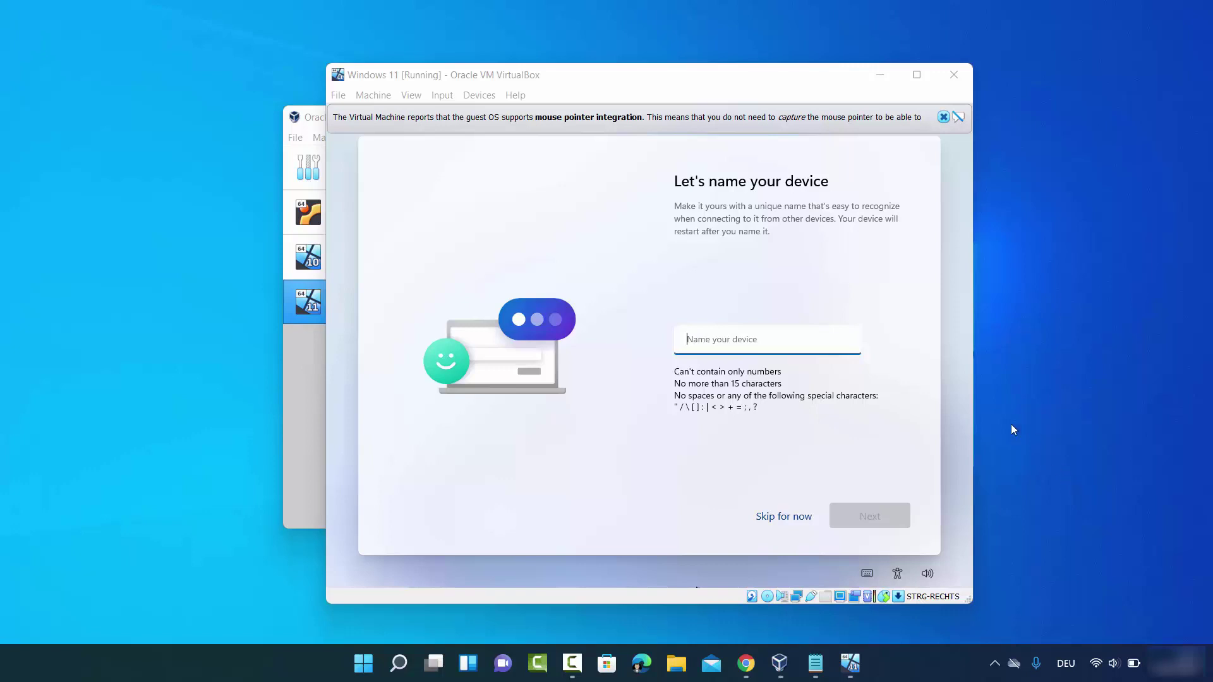
left_click(740, 340)
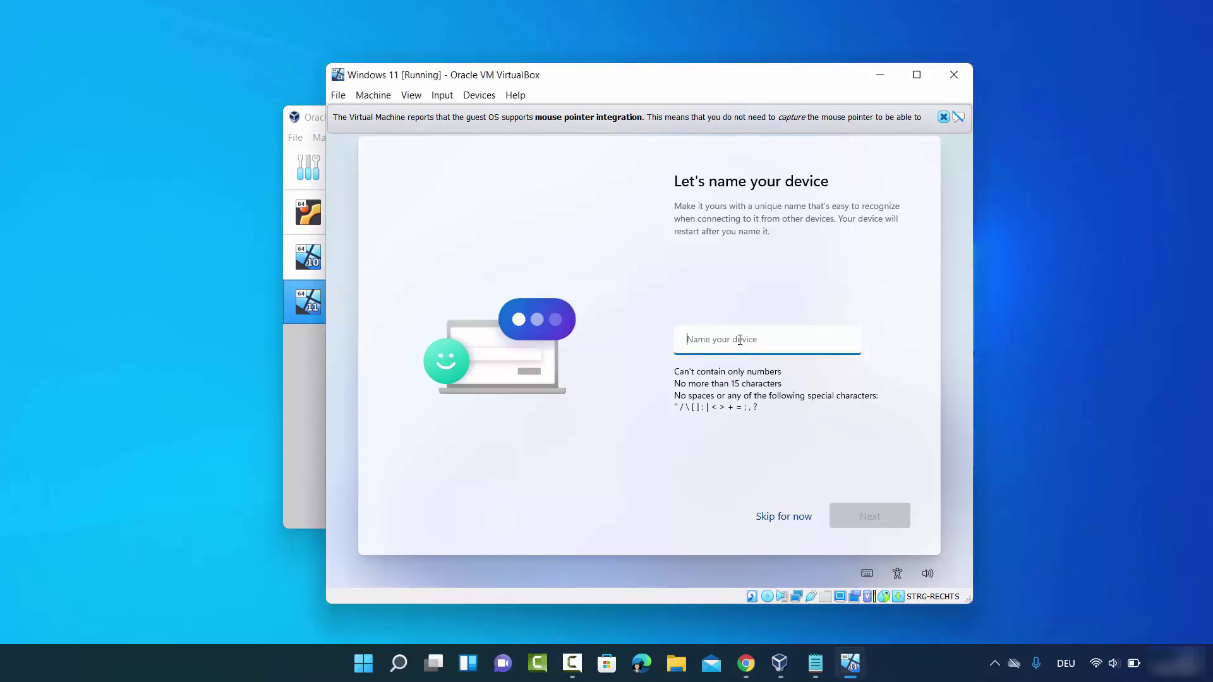
type("cb")
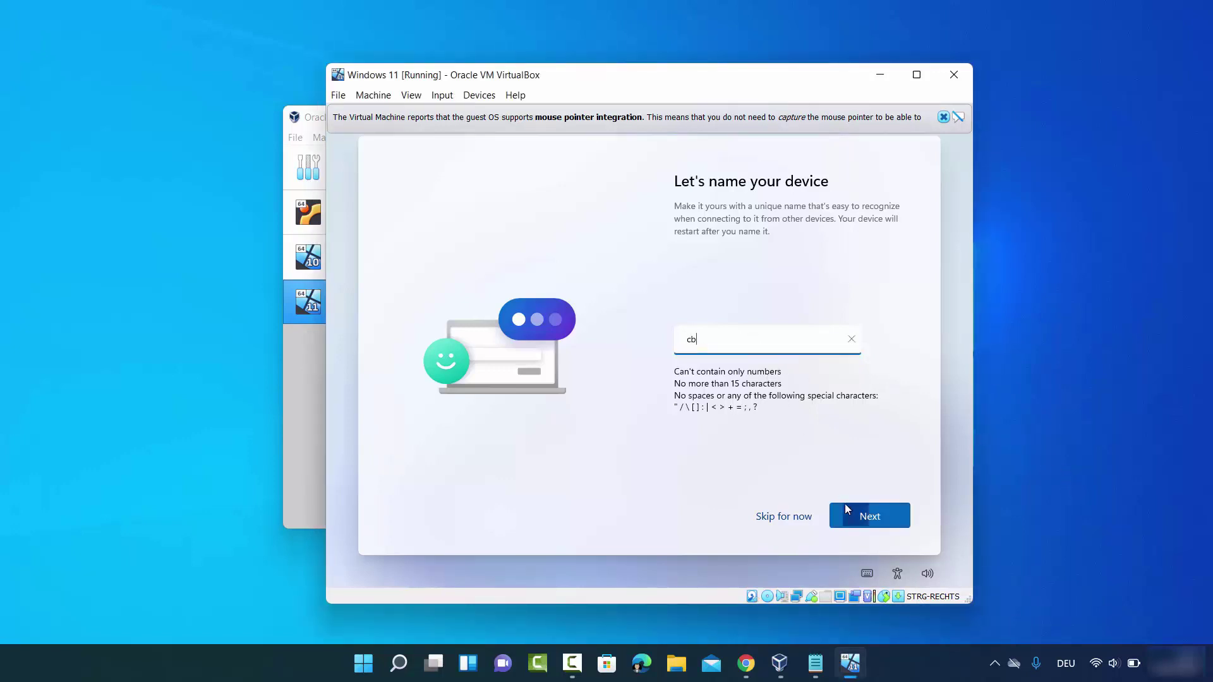
left_click(847, 509)
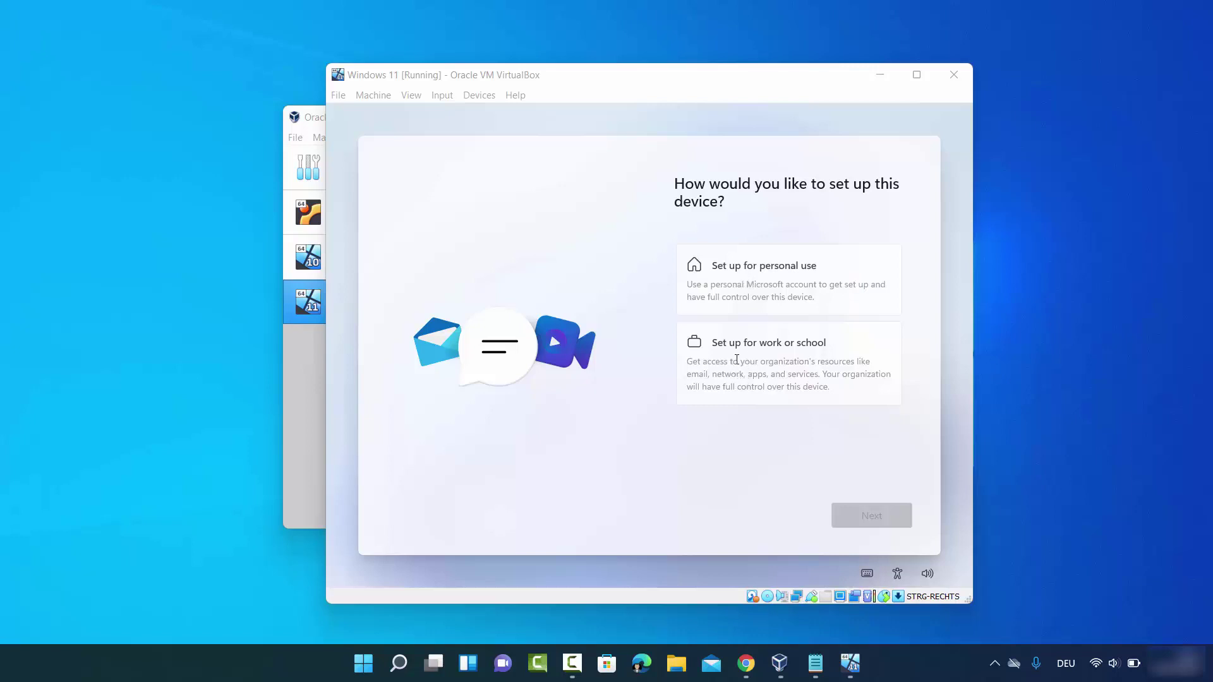
Choose personal-use setup, switch the sign-in option to an offline account, and skip the Microsoft account
left_click(760, 290)
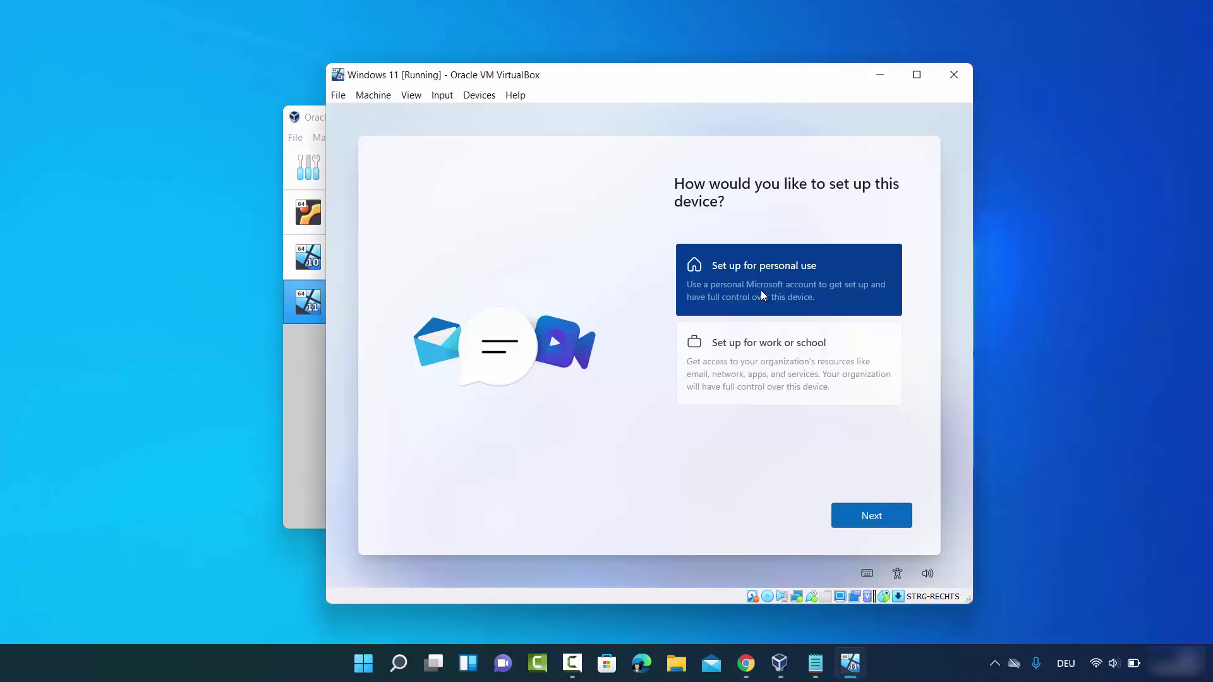
left_click(864, 523)
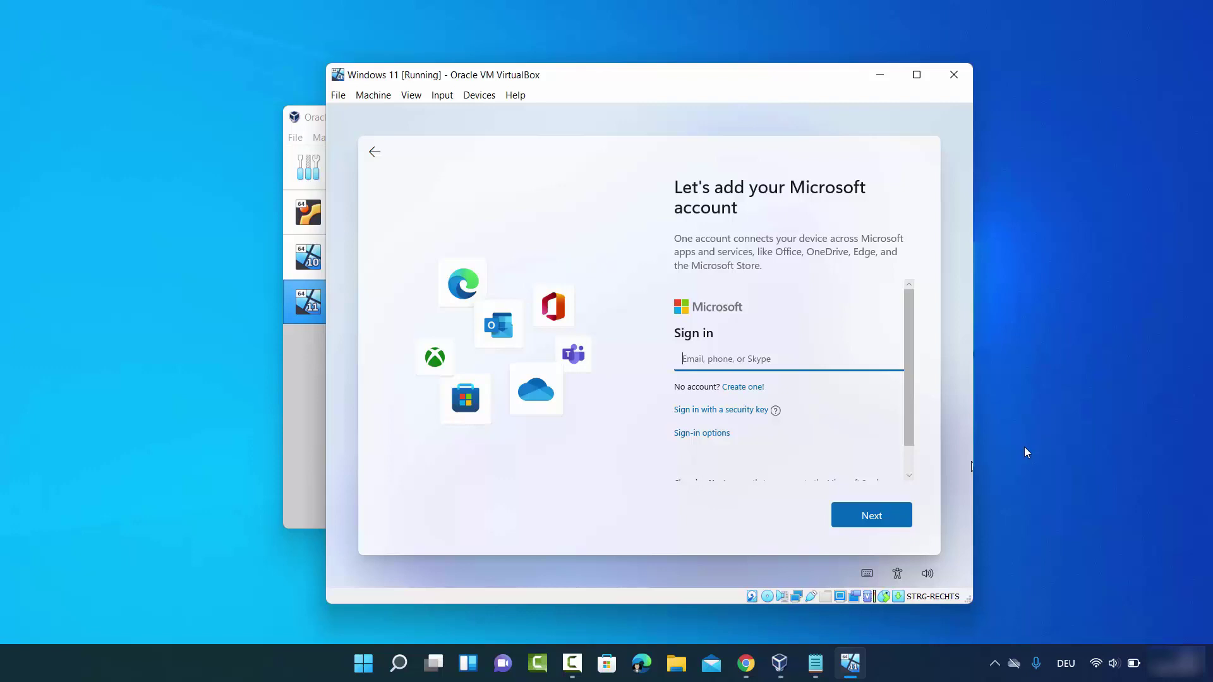
left_click(747, 363)
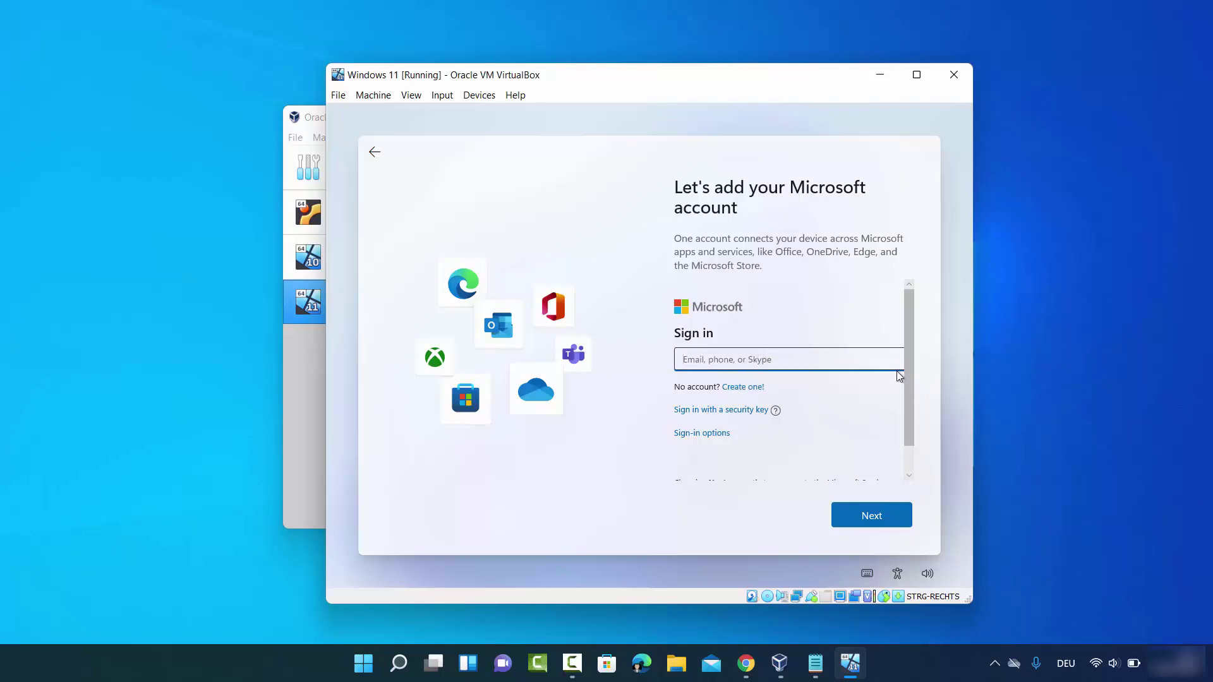
scroll(906, 397, "down", 1)
left_click_drag(906, 396, 908, 408)
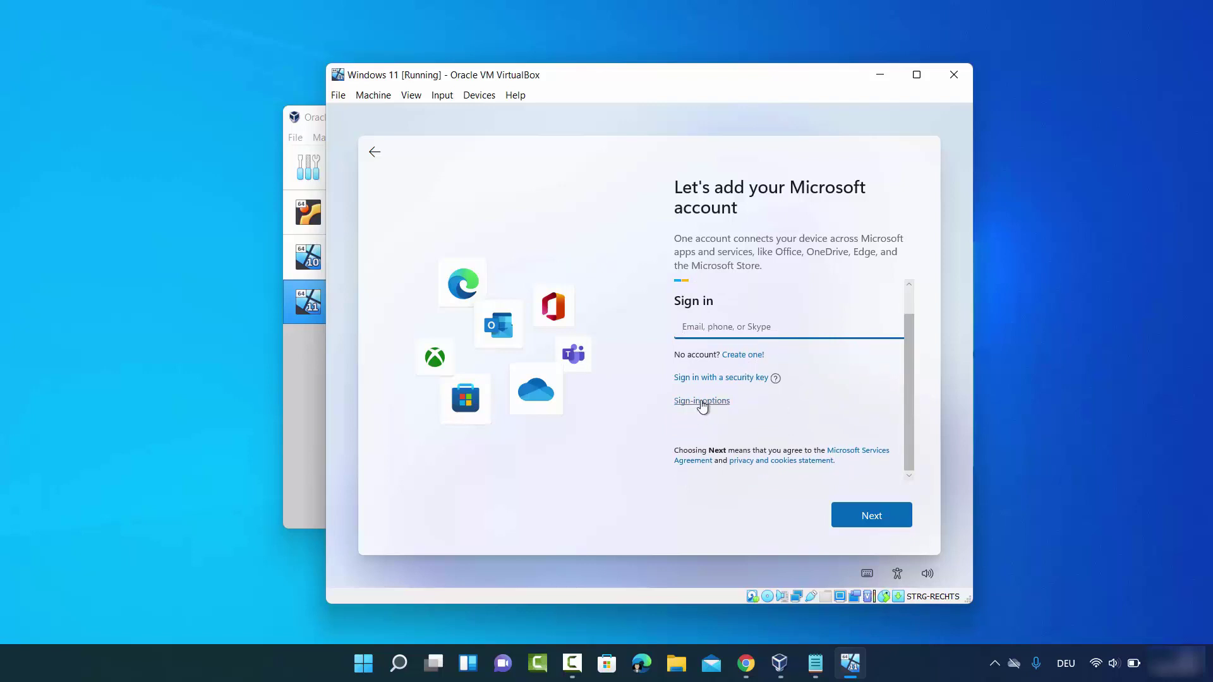
left_click(703, 401)
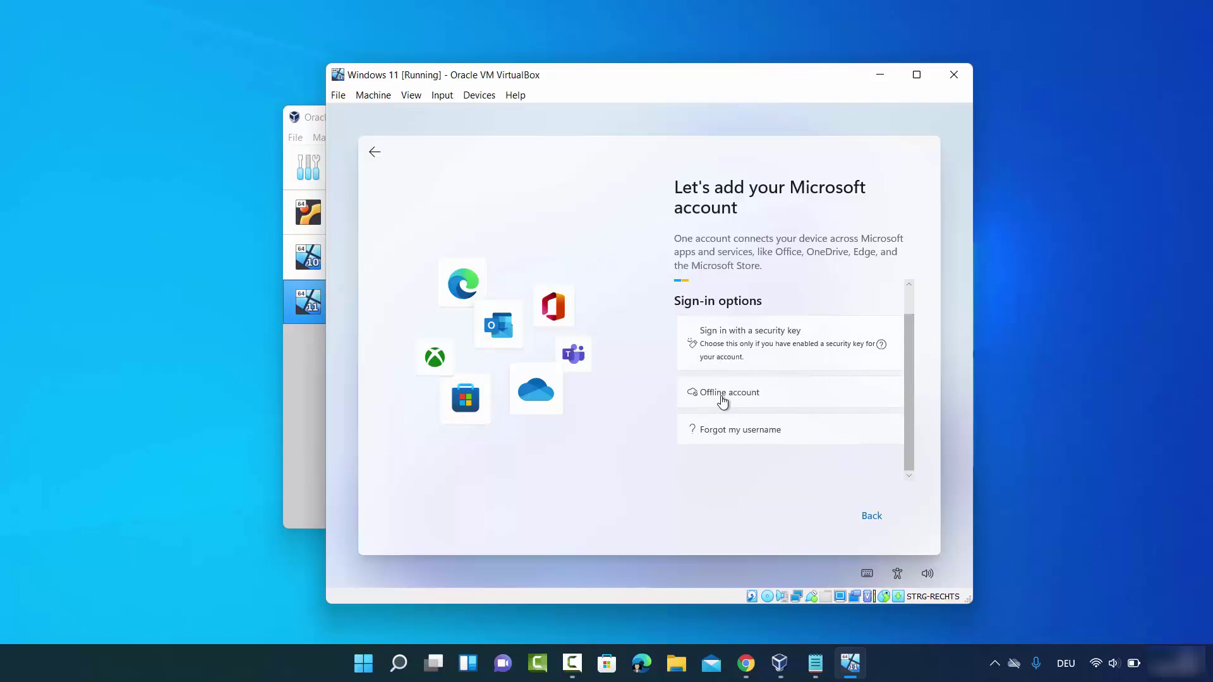
left_click(723, 396)
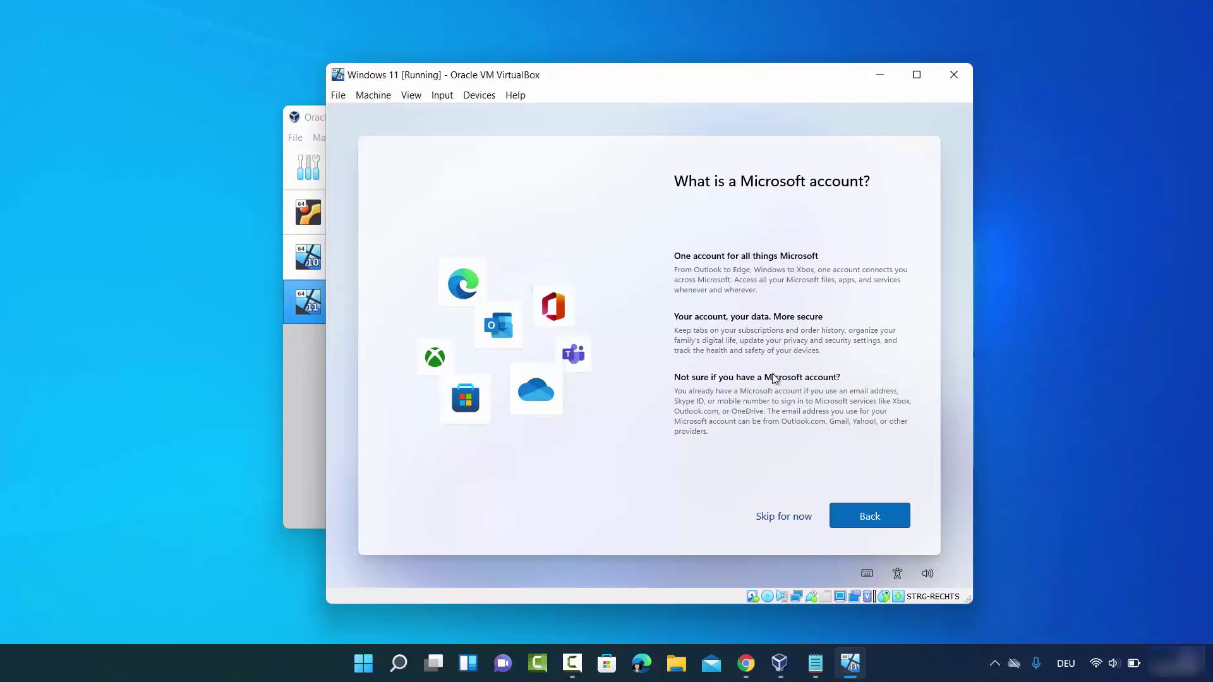
left_click(776, 516)
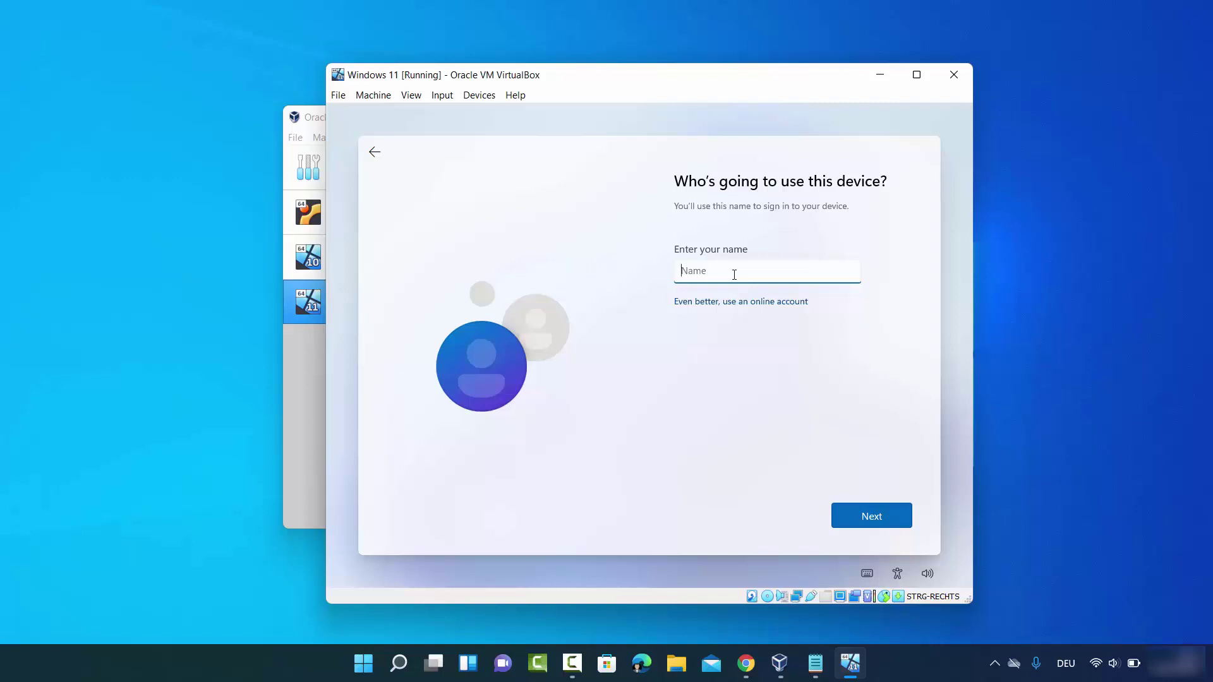
Name the local account 'codebind' and enter its password twice
type("codebind")
left_click(853, 513)
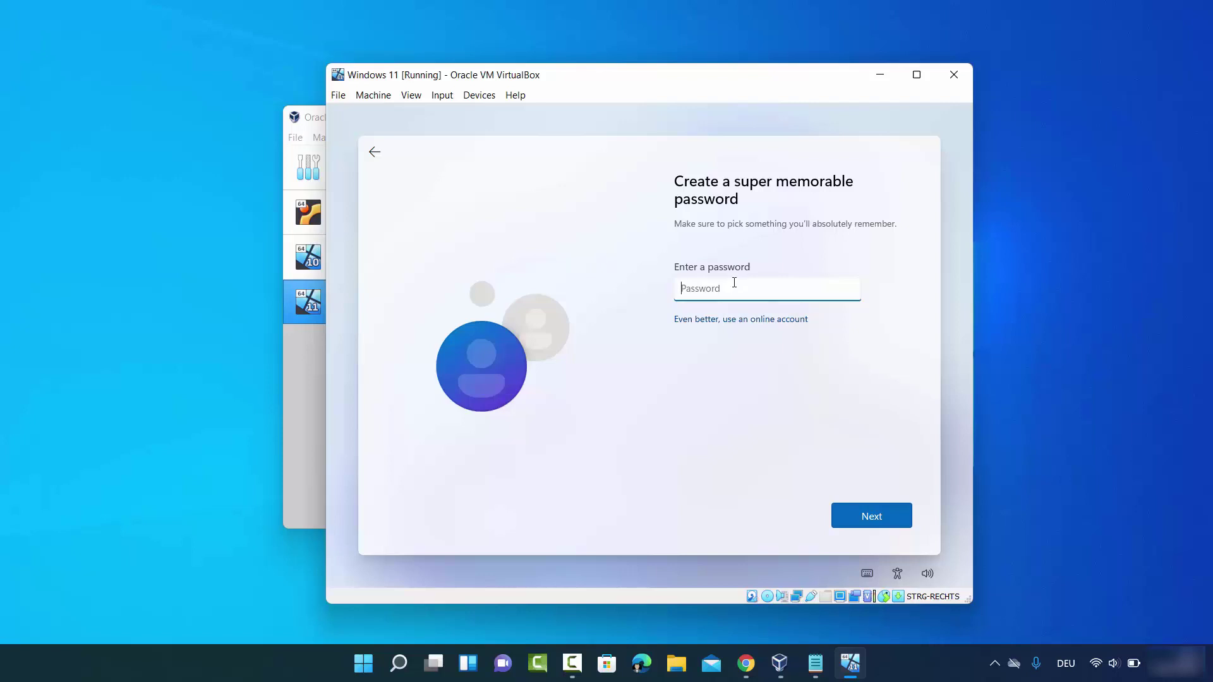
type("••••••")
left_click(849, 506)
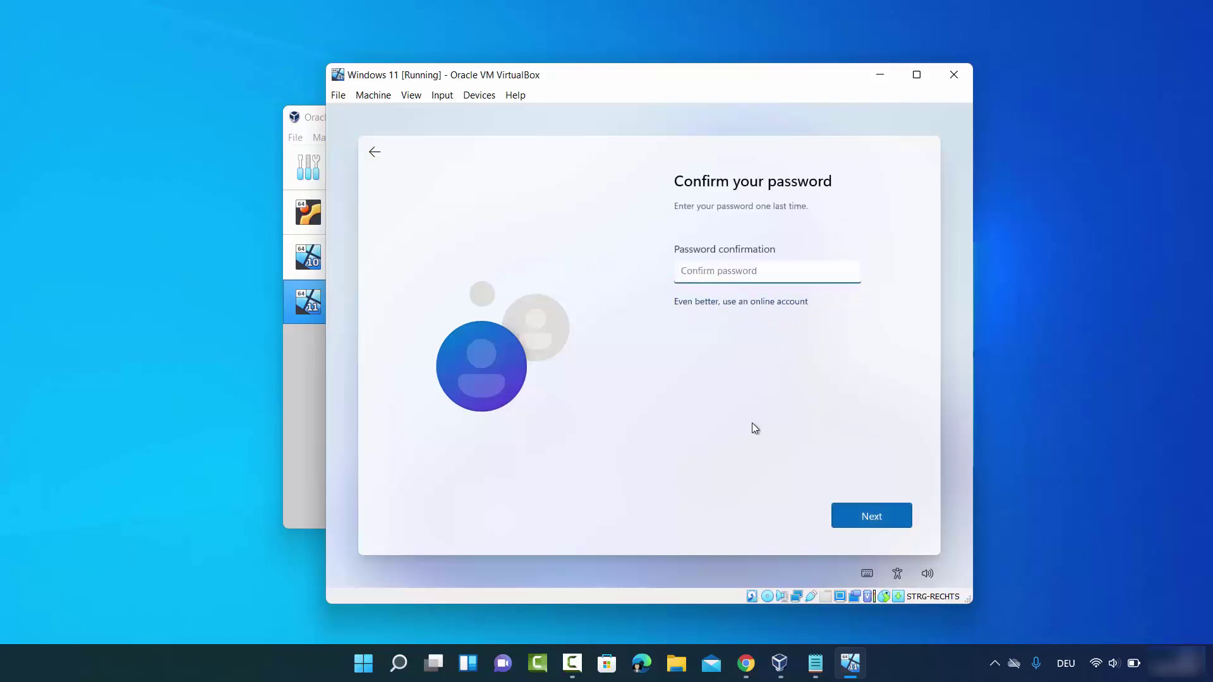
type("••••••")
left_click(872, 516)
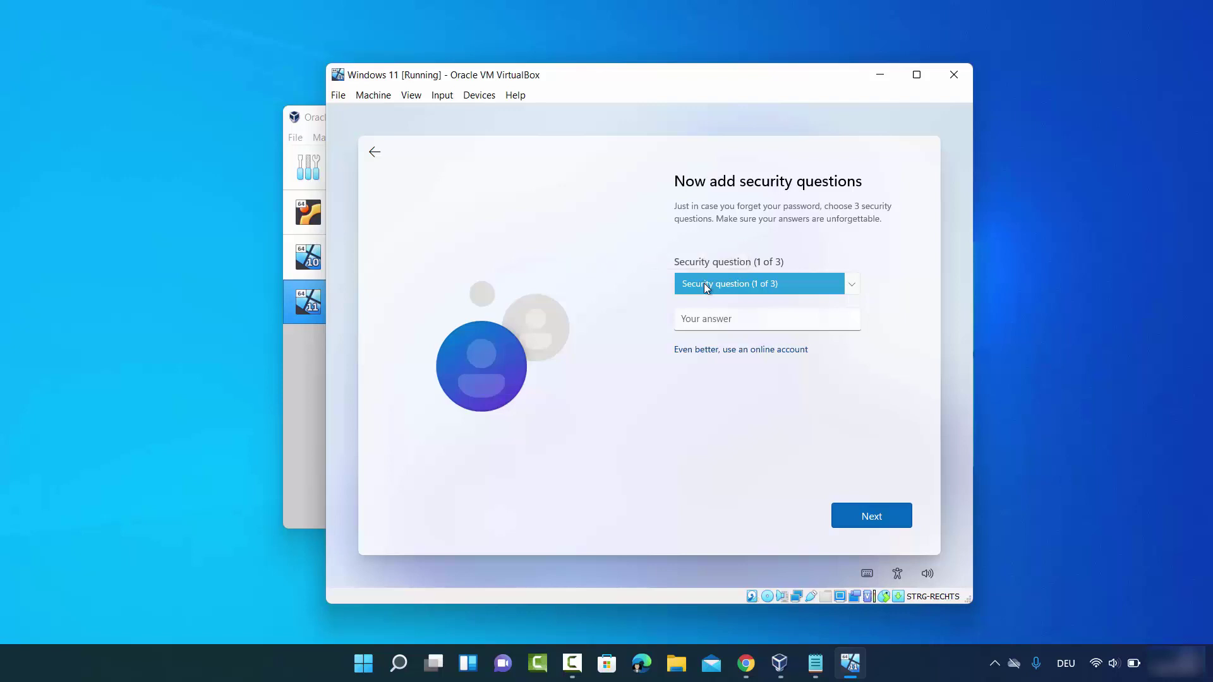
Pick the first pet's name security question, answer it, and move past the security questions
left_click(706, 285)
left_click(709, 298)
left_click(710, 317)
type("cb")
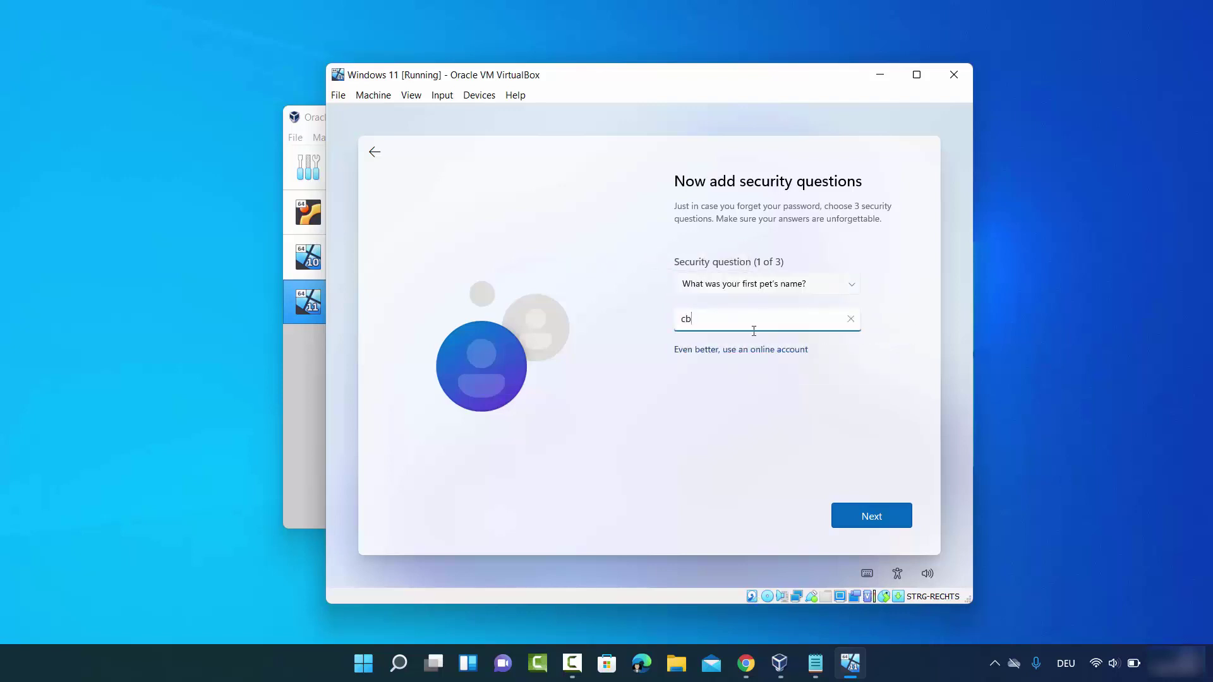
left_click(846, 514)
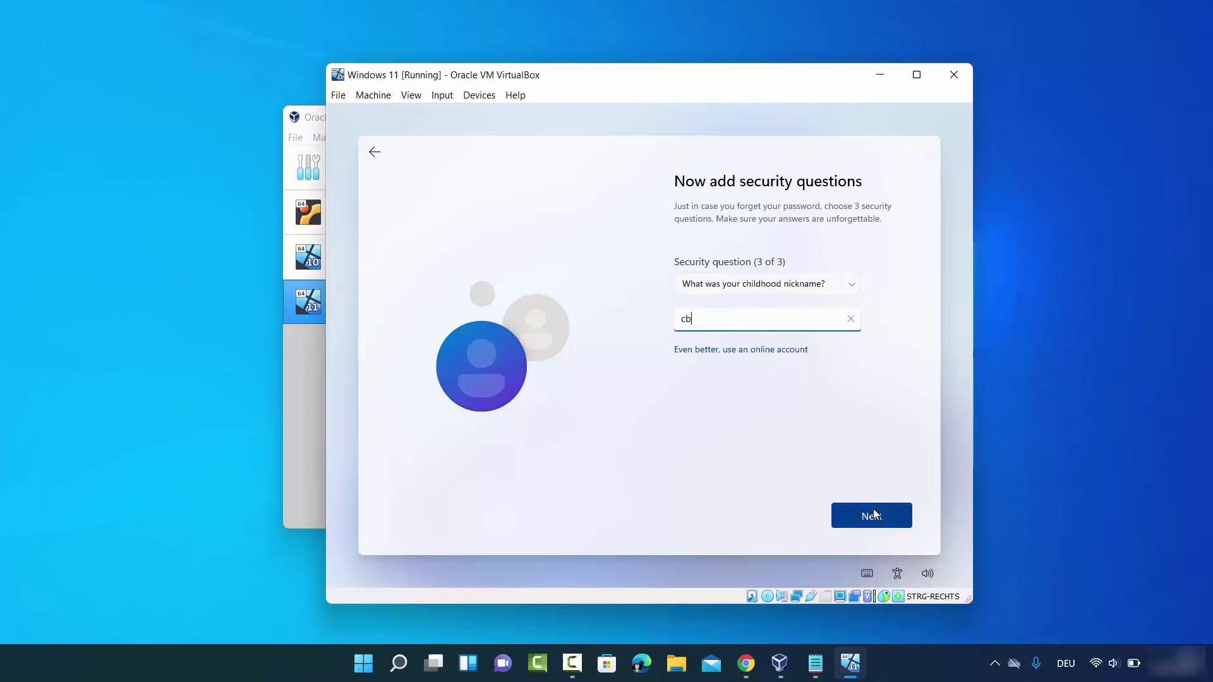
left_click(875, 515)
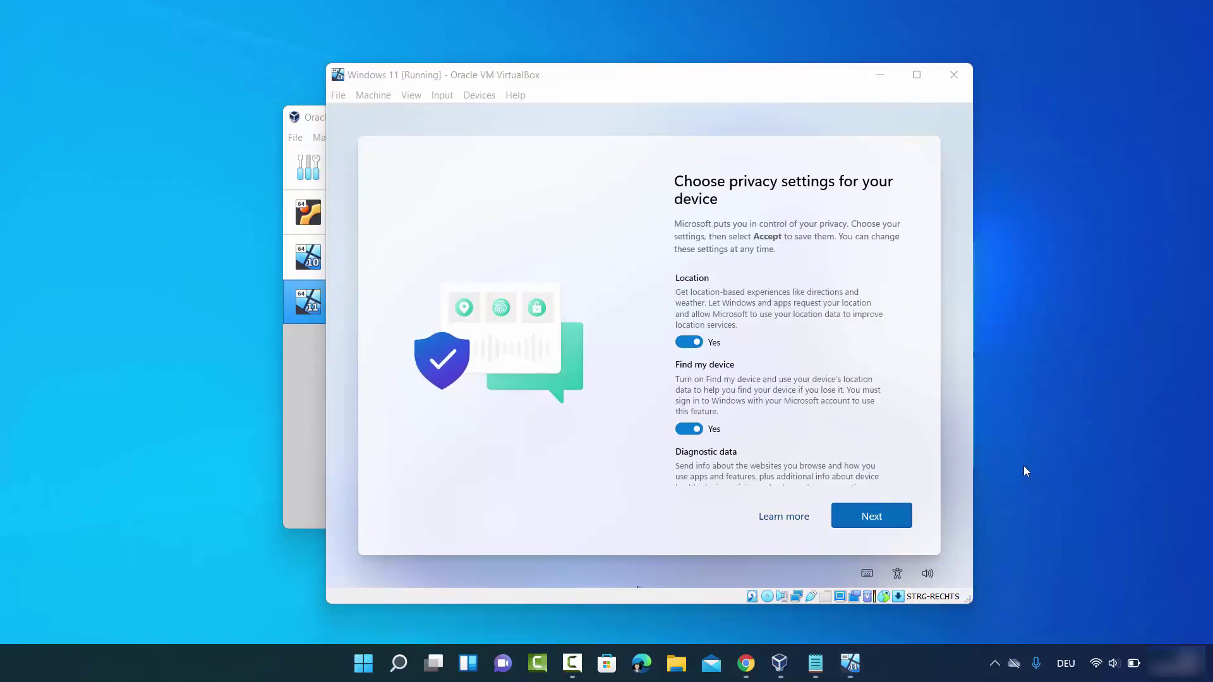
Turn off Location, Find my device, optional diagnostics, Inking & typing, Tailored experiences and Advertising ID, then accept
left_click(683, 343)
left_click(685, 418)
scroll(689, 397, "down", 1)
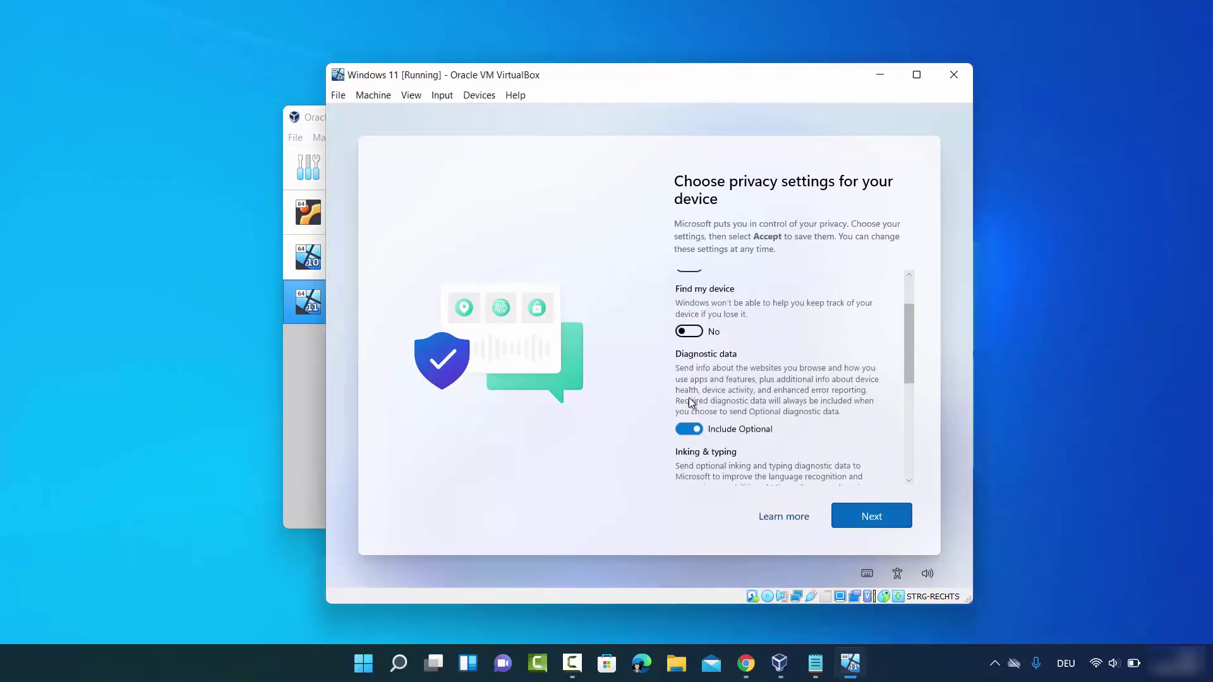
left_click(682, 426)
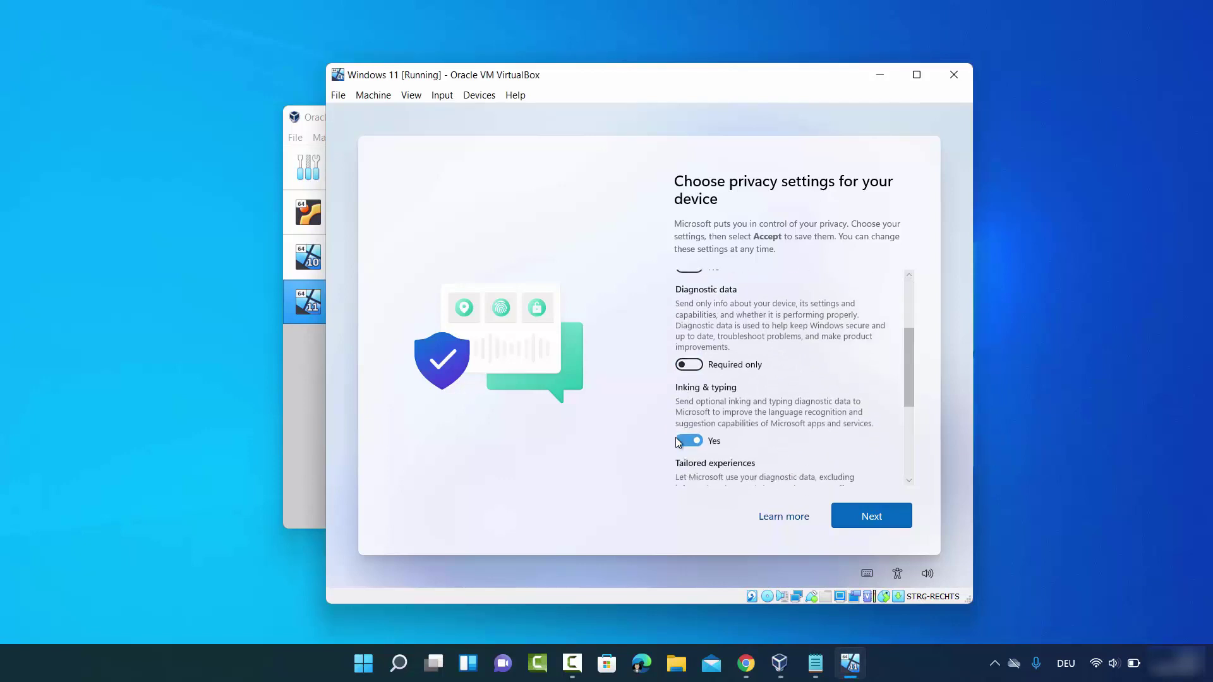
left_click(677, 438)
left_click(683, 465)
scroll(683, 461, "down", 2)
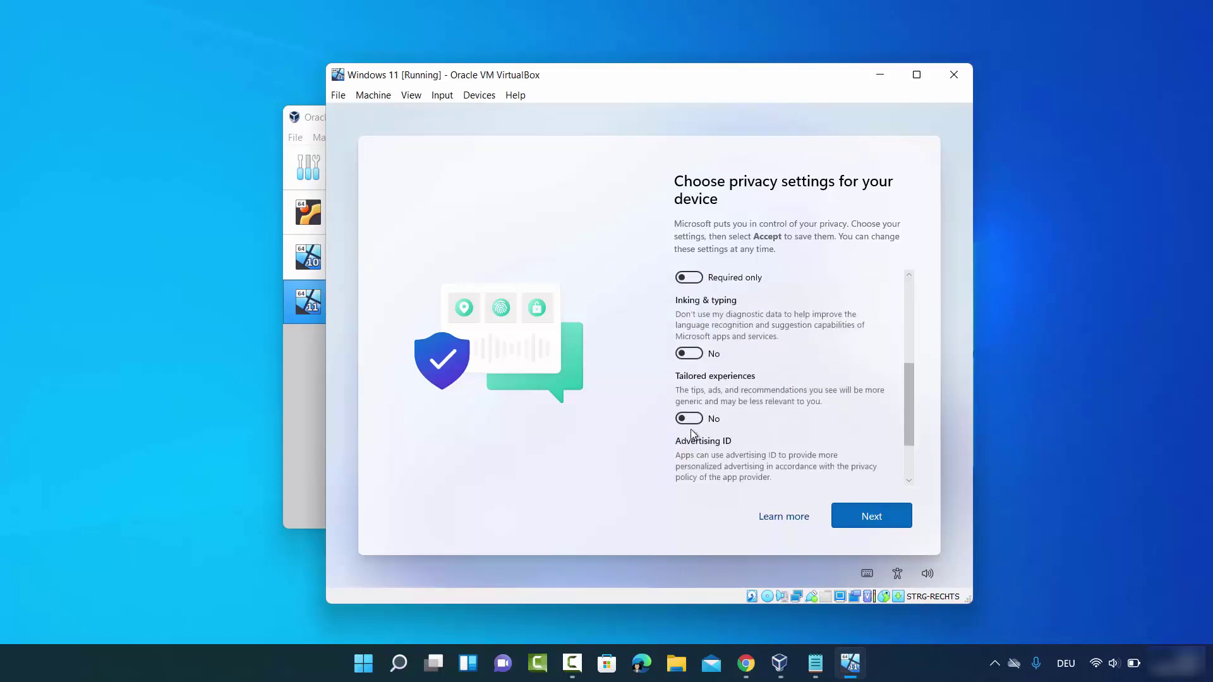
left_click(684, 451)
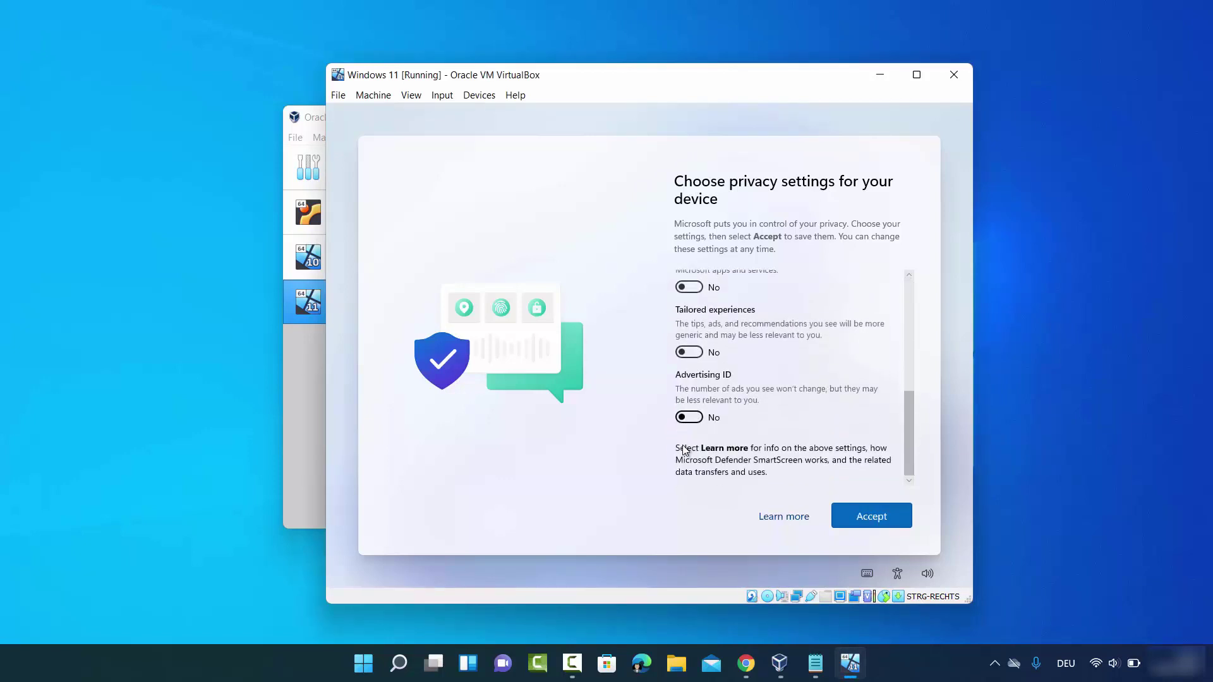
left_click(860, 517)
left_click(1086, 471)
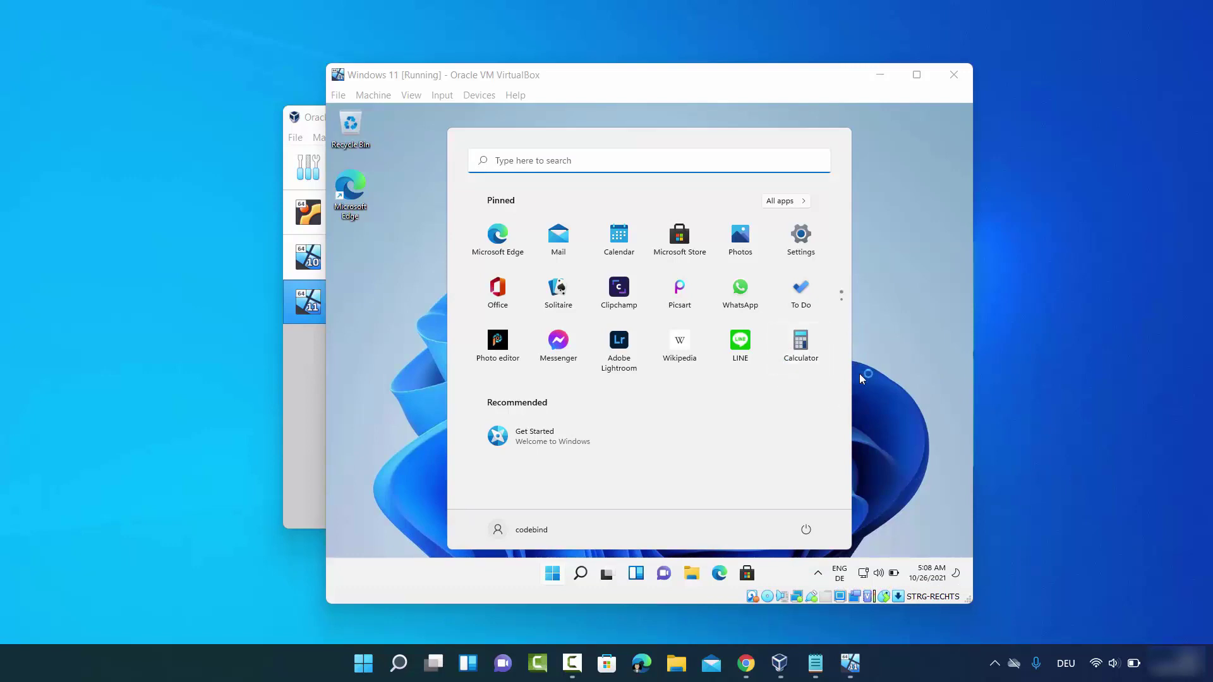
Close the guest Start menu and maximize the VirtualBox VM window
left_click(921, 430)
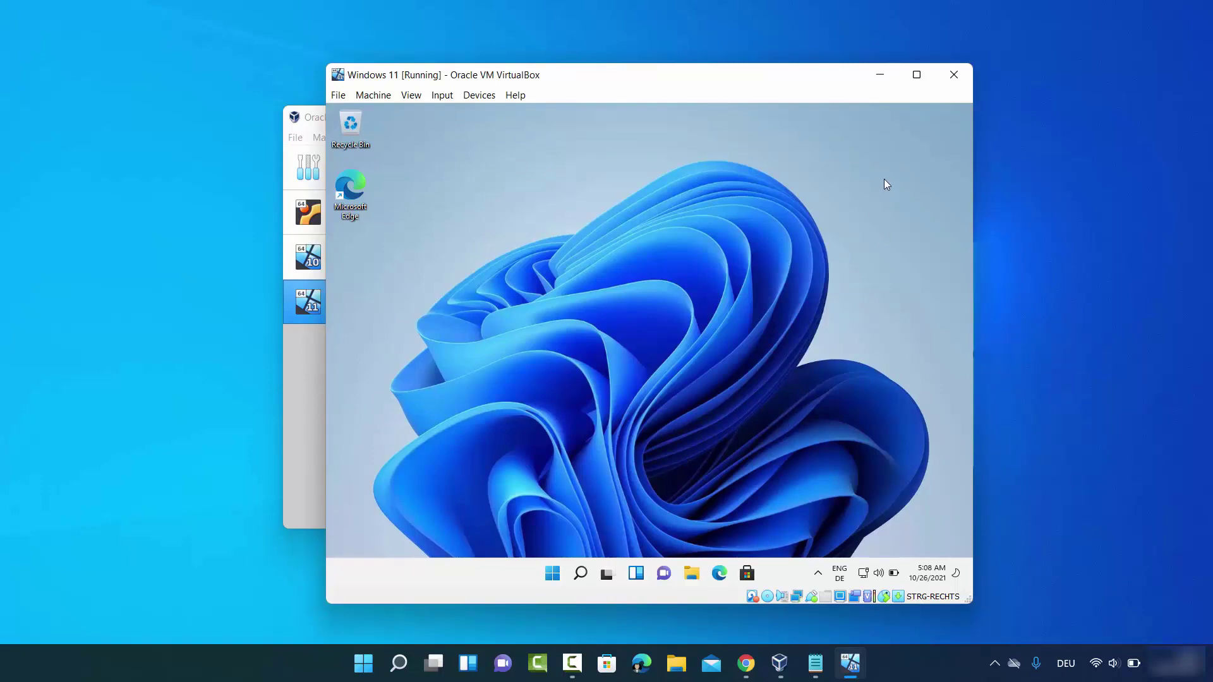
left_click(913, 79)
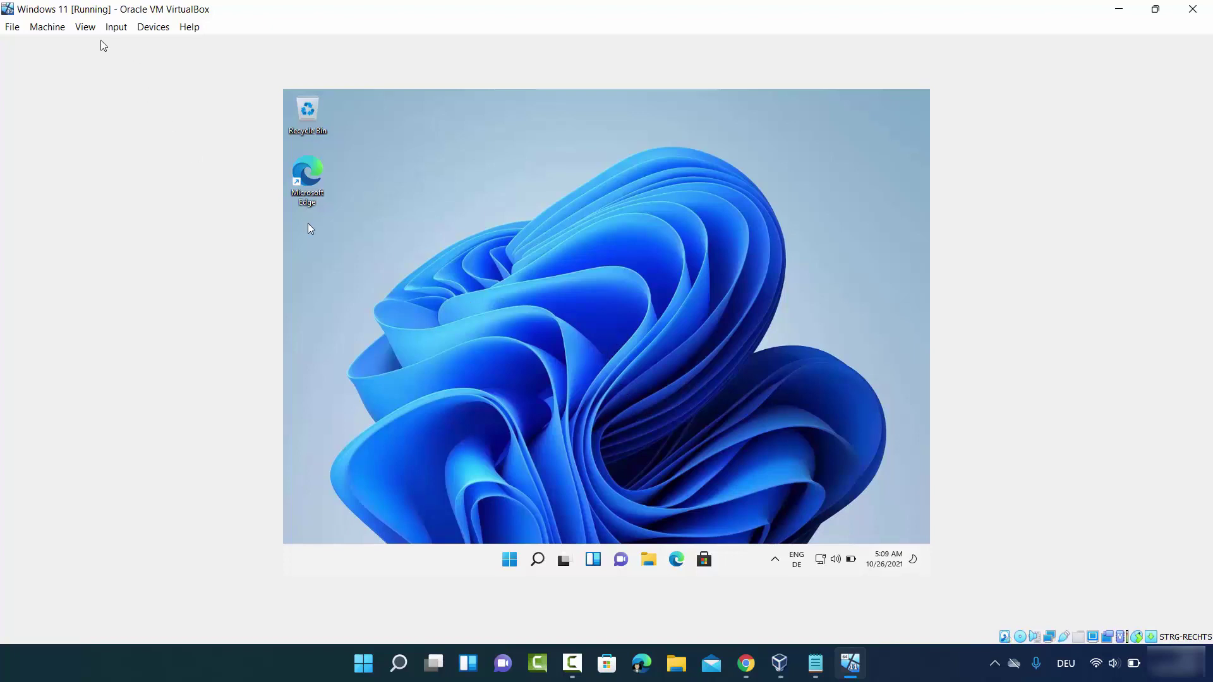
Insert the Guest Additions CD image and open its drive from This PC in File Explorer
left_click(150, 29)
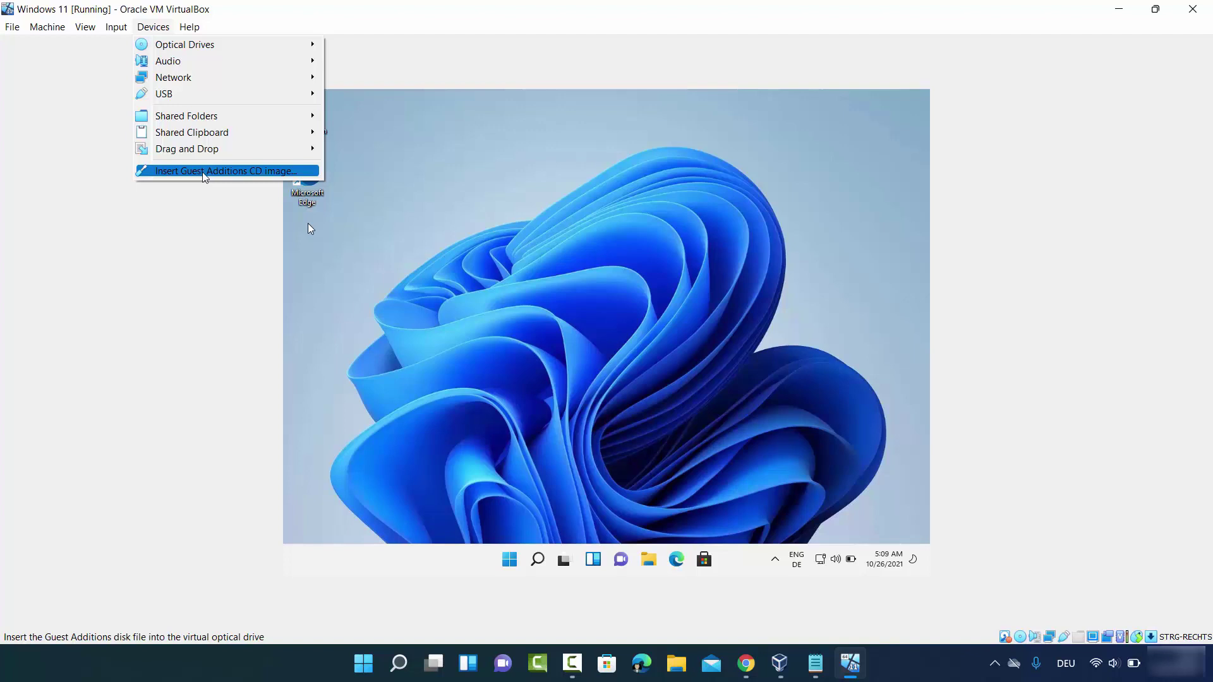
left_click(204, 171)
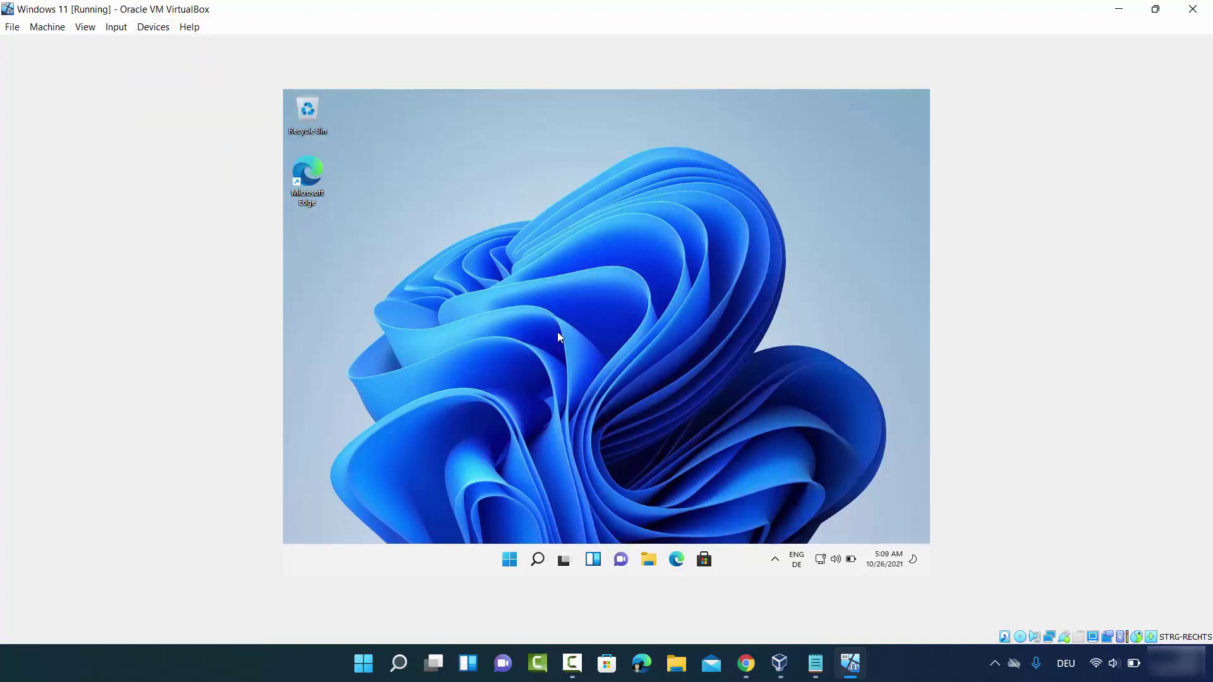
left_click(649, 562)
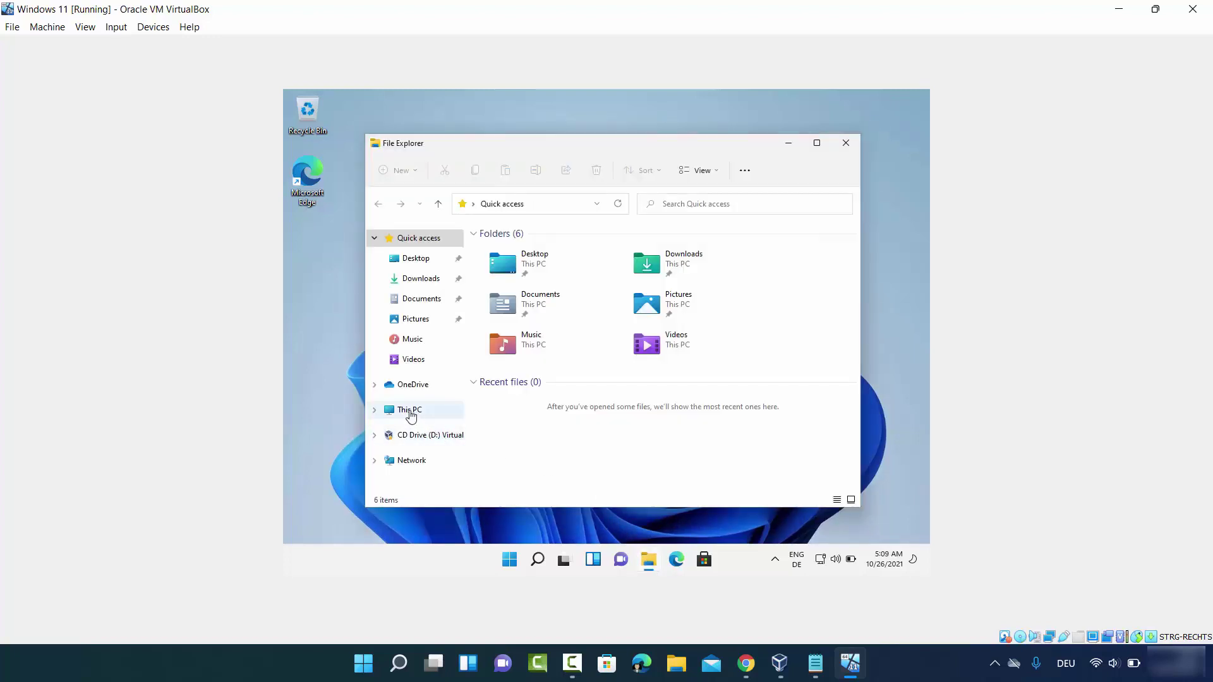
left_click(410, 412)
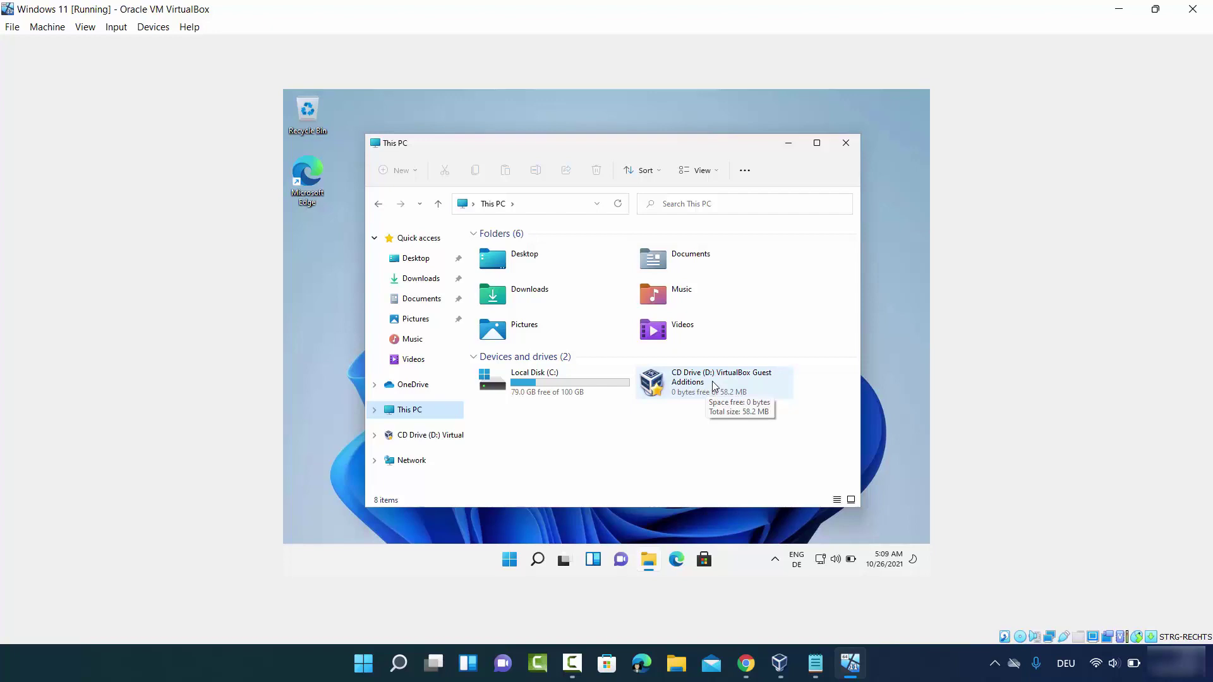
double_click(712, 381)
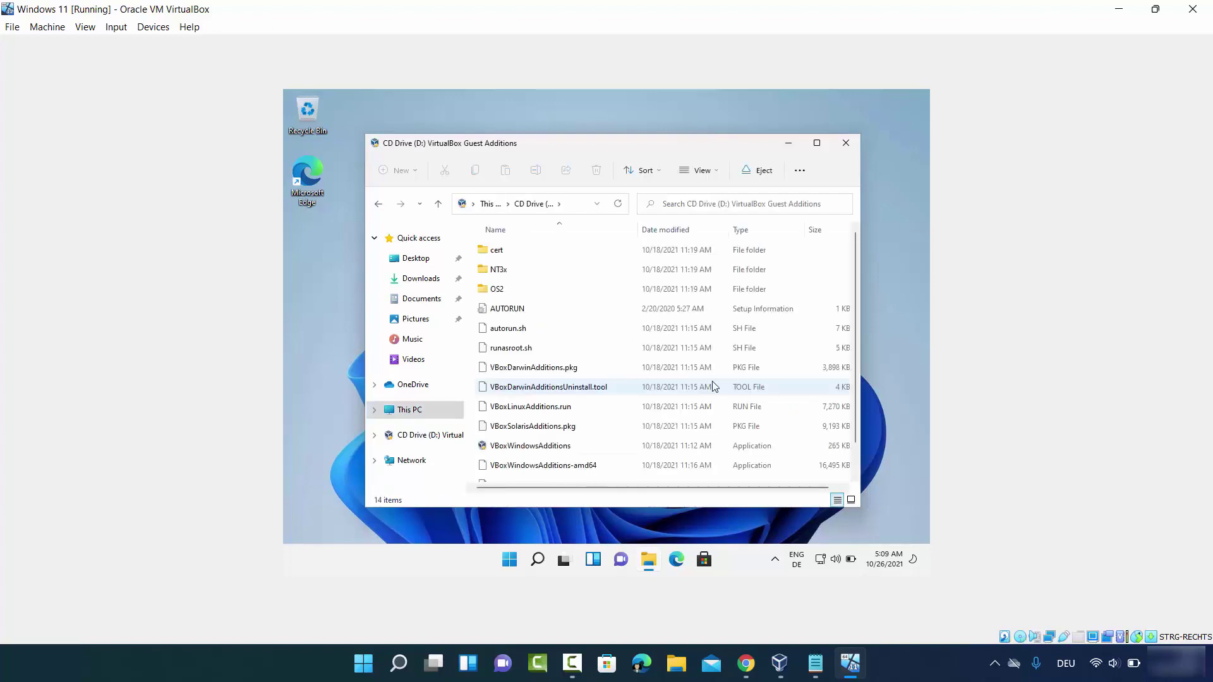
scroll(622, 356, "down", 1)
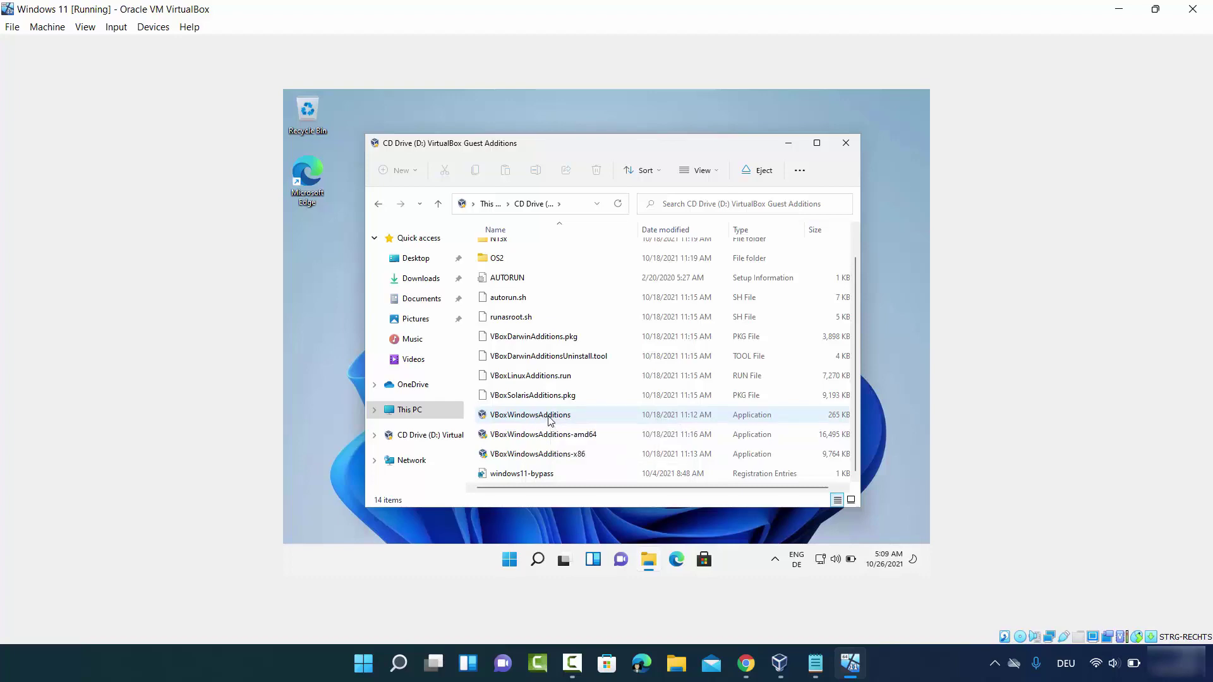
Run VBoxWindowsAdditions with the default folder and components, approve the Oracle driver, and reboot now
double_click(550, 422)
left_click(671, 350)
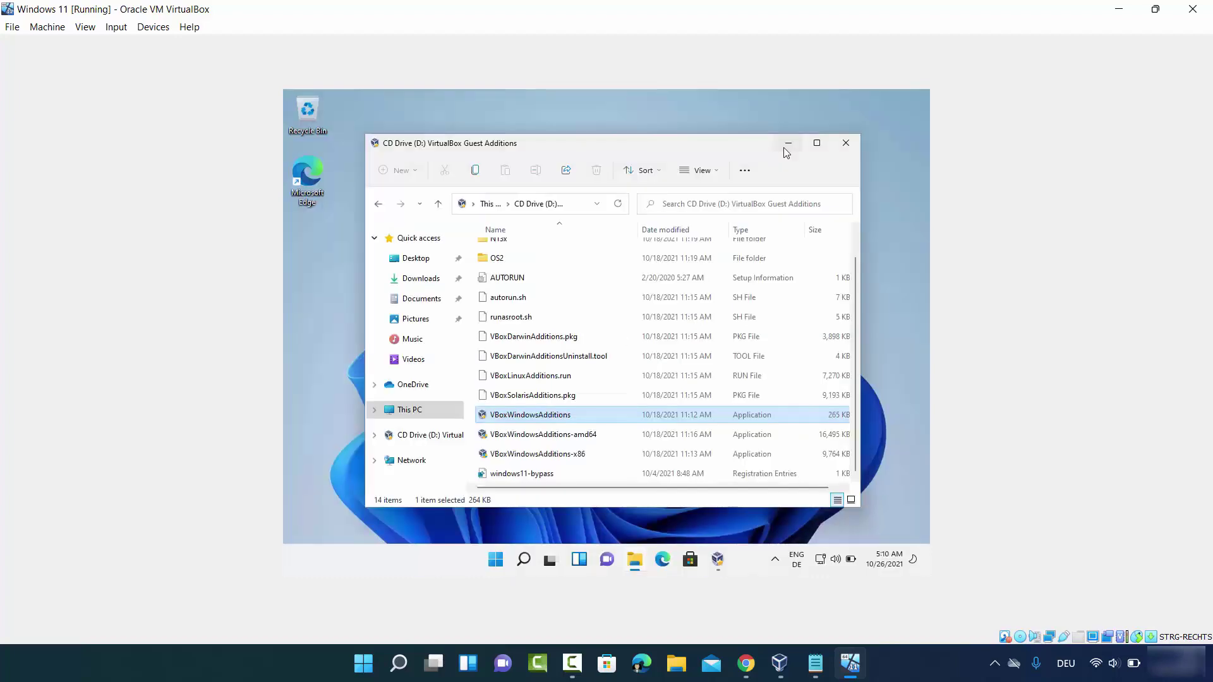
left_click(785, 149)
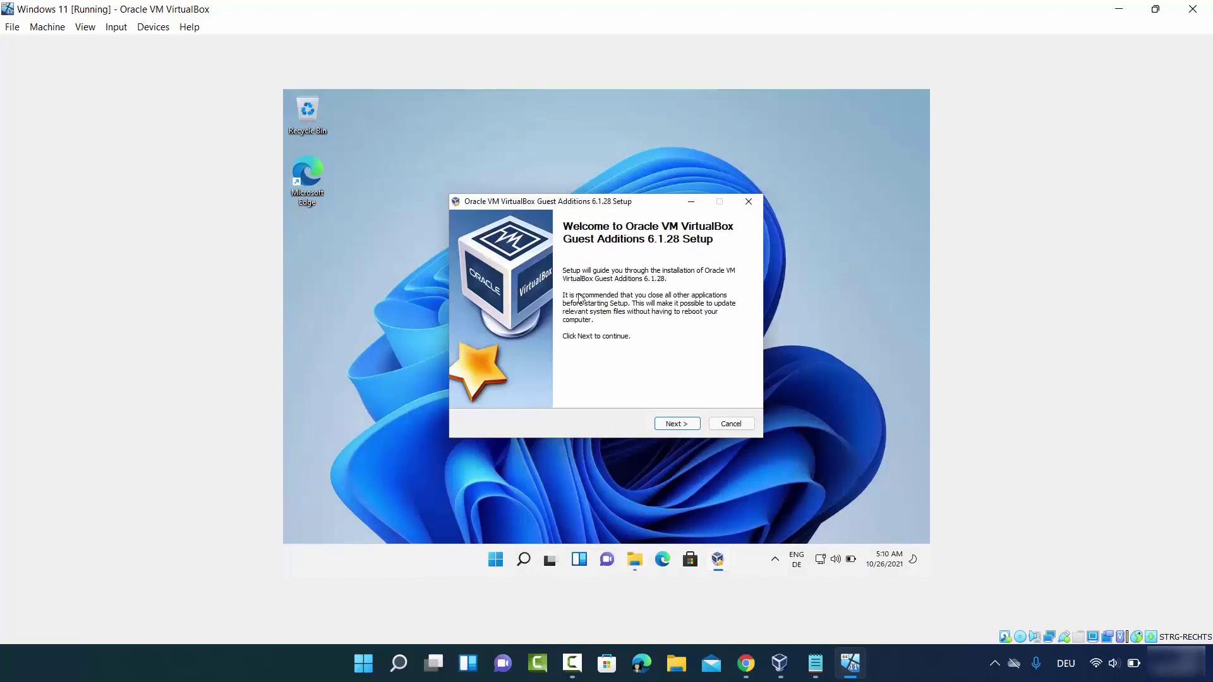
left_click(673, 424)
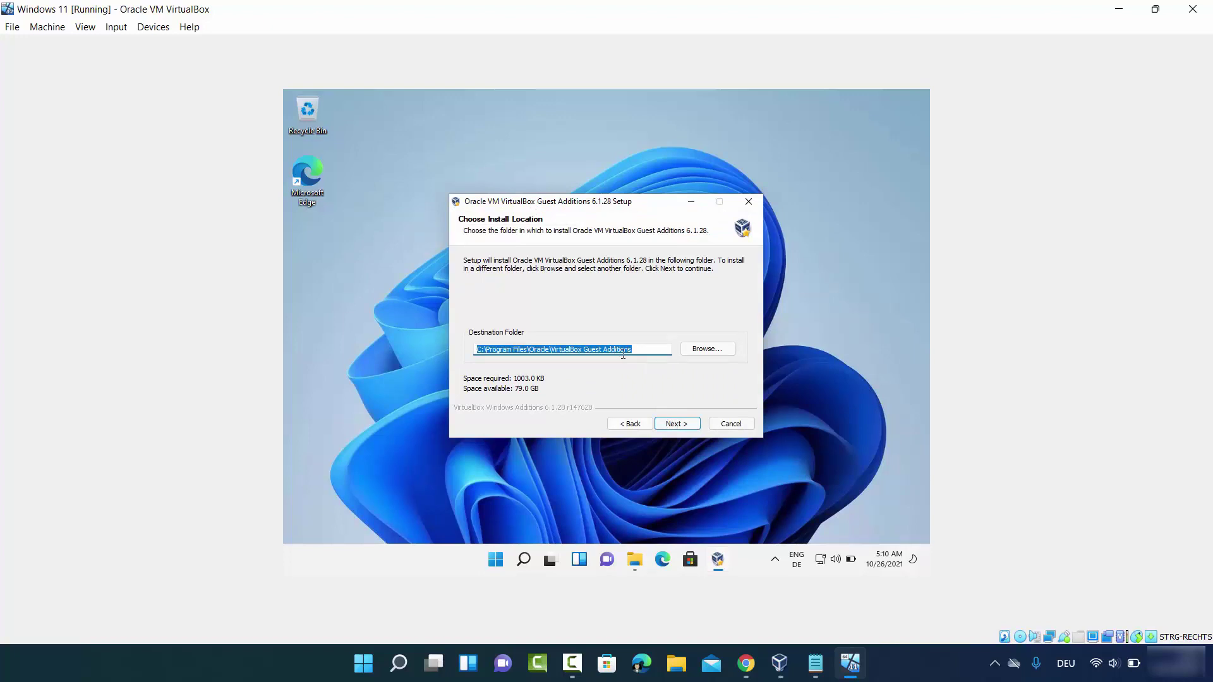
left_click(673, 425)
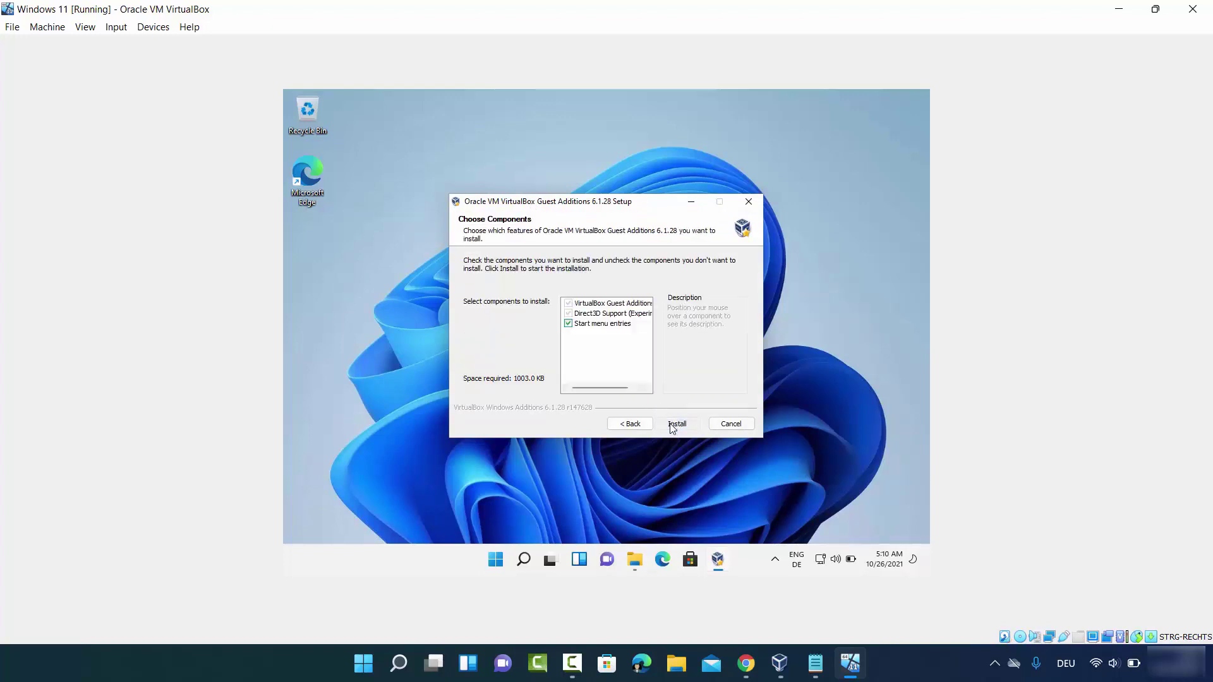
left_click(671, 424)
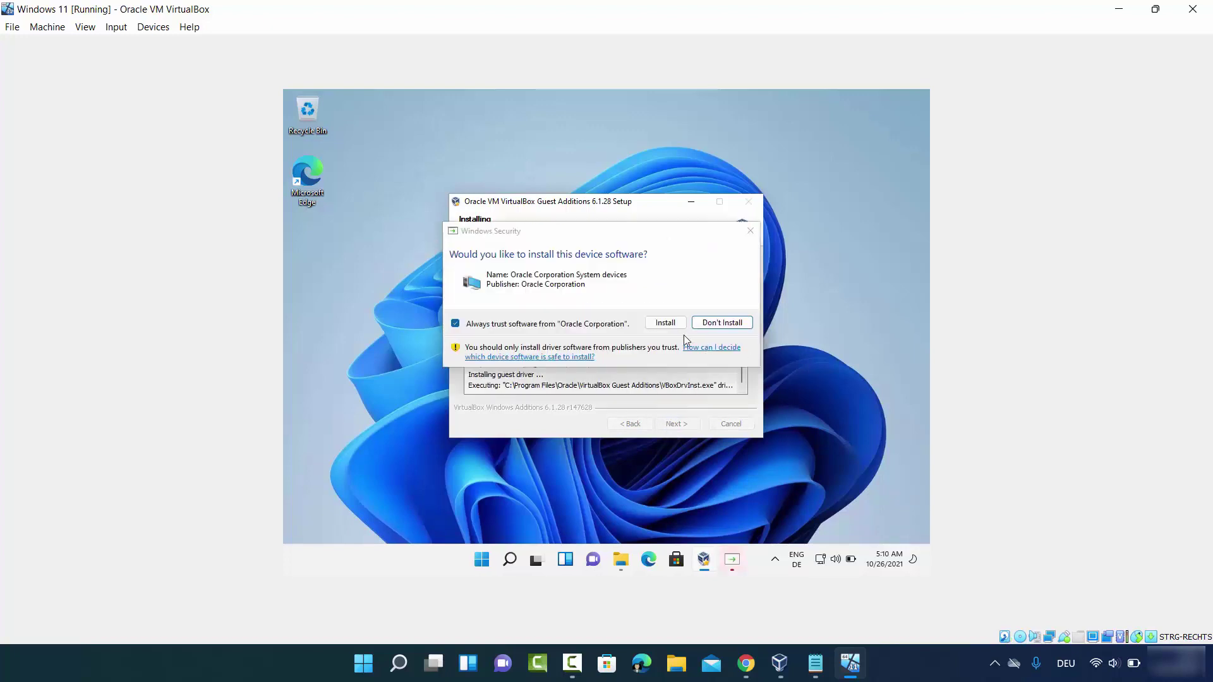
left_click(660, 323)
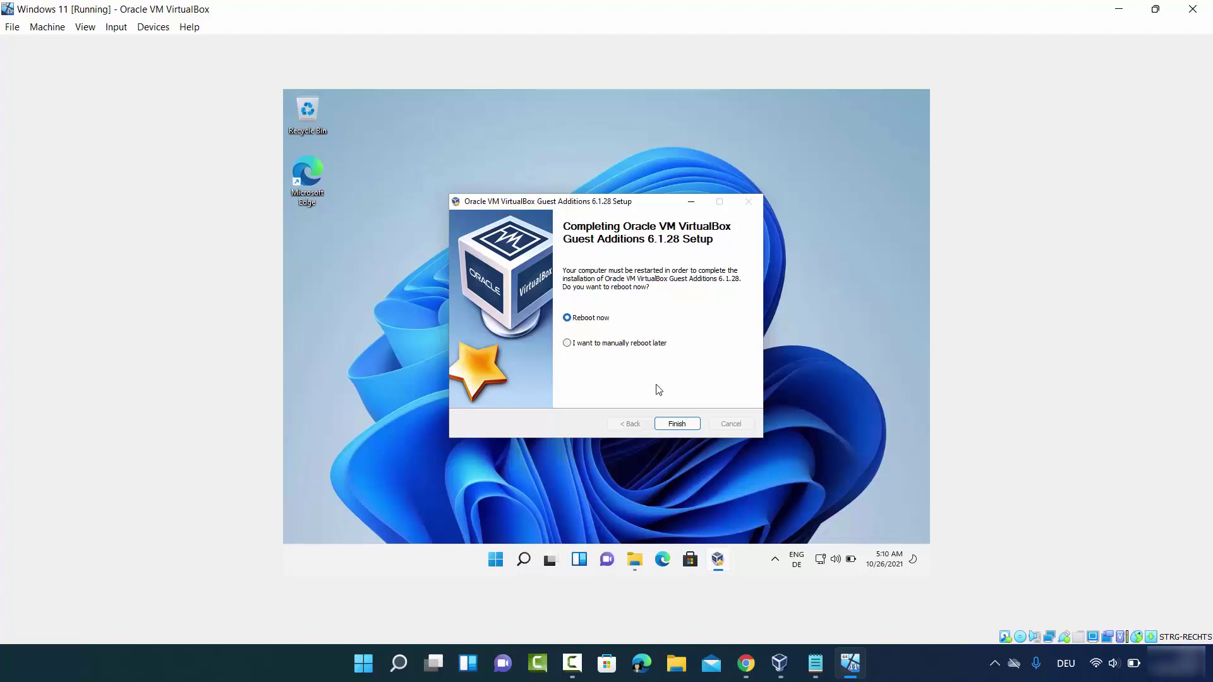
left_click(677, 425)
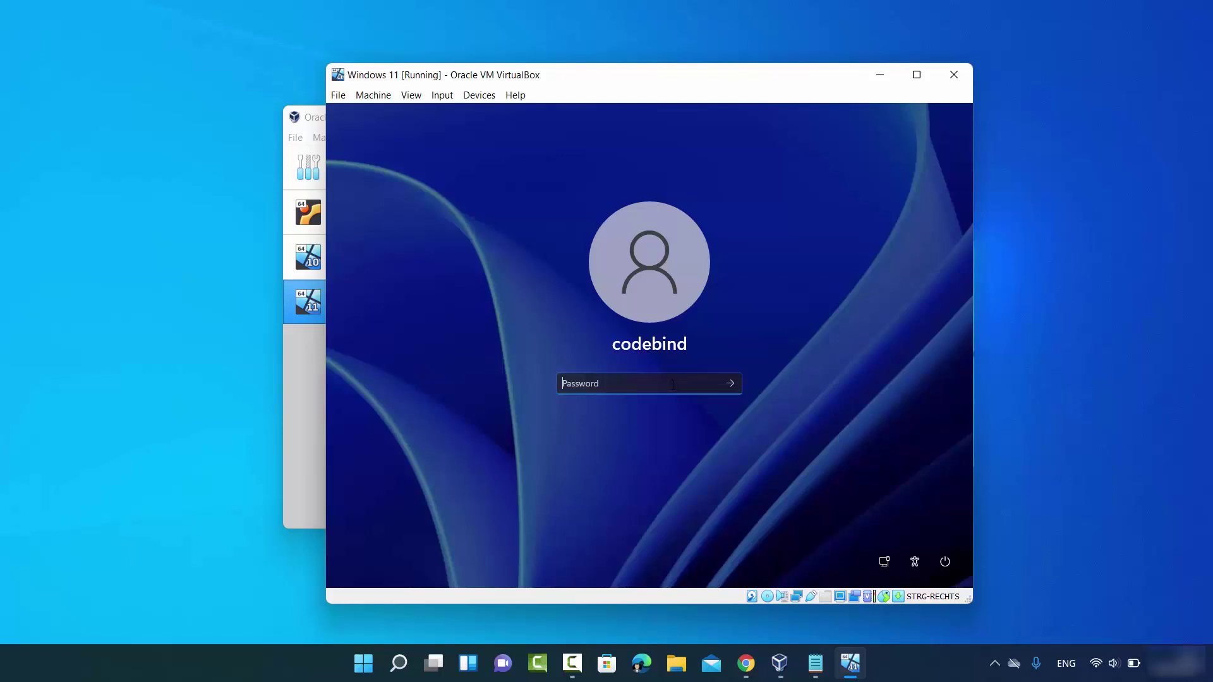
Sign in with the local account password and maximize the VM window so the desktop scales
type("123456")
key("Return")
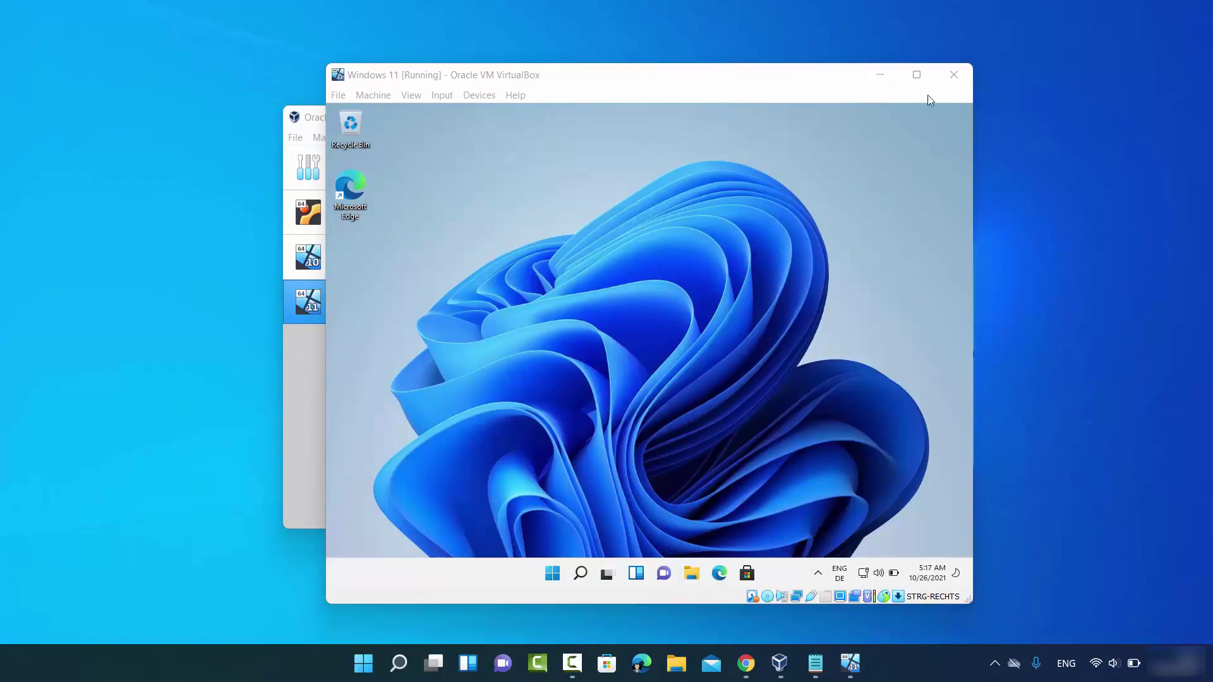
left_click(917, 78)
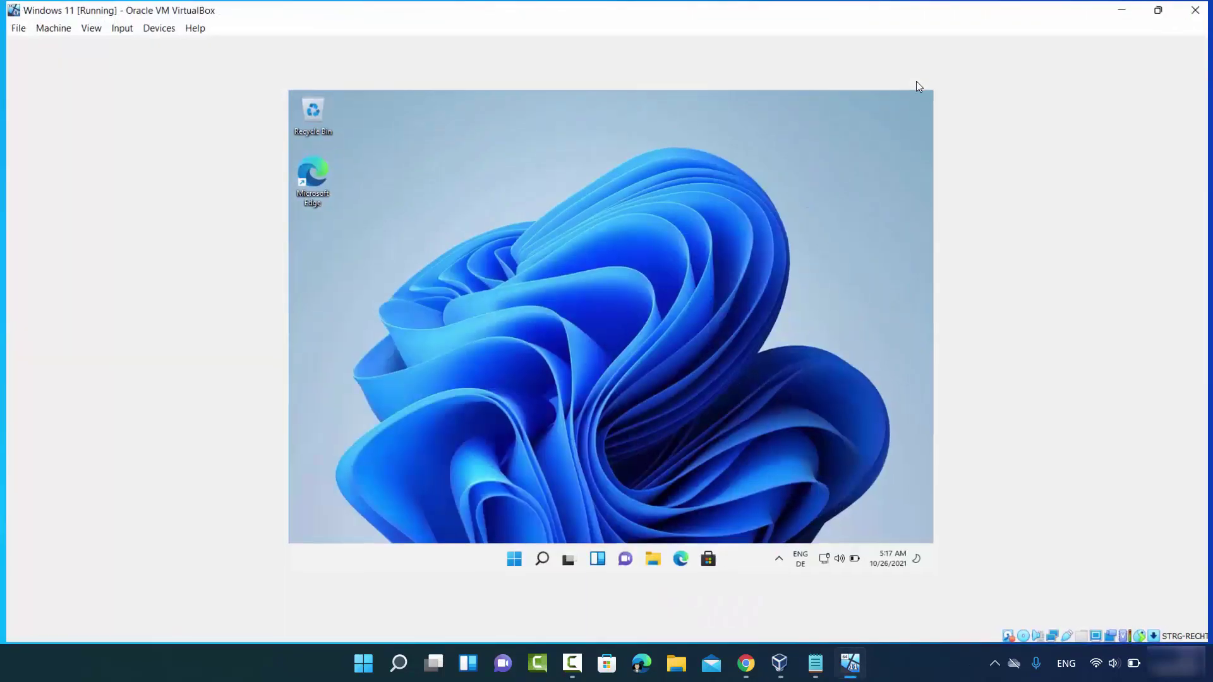